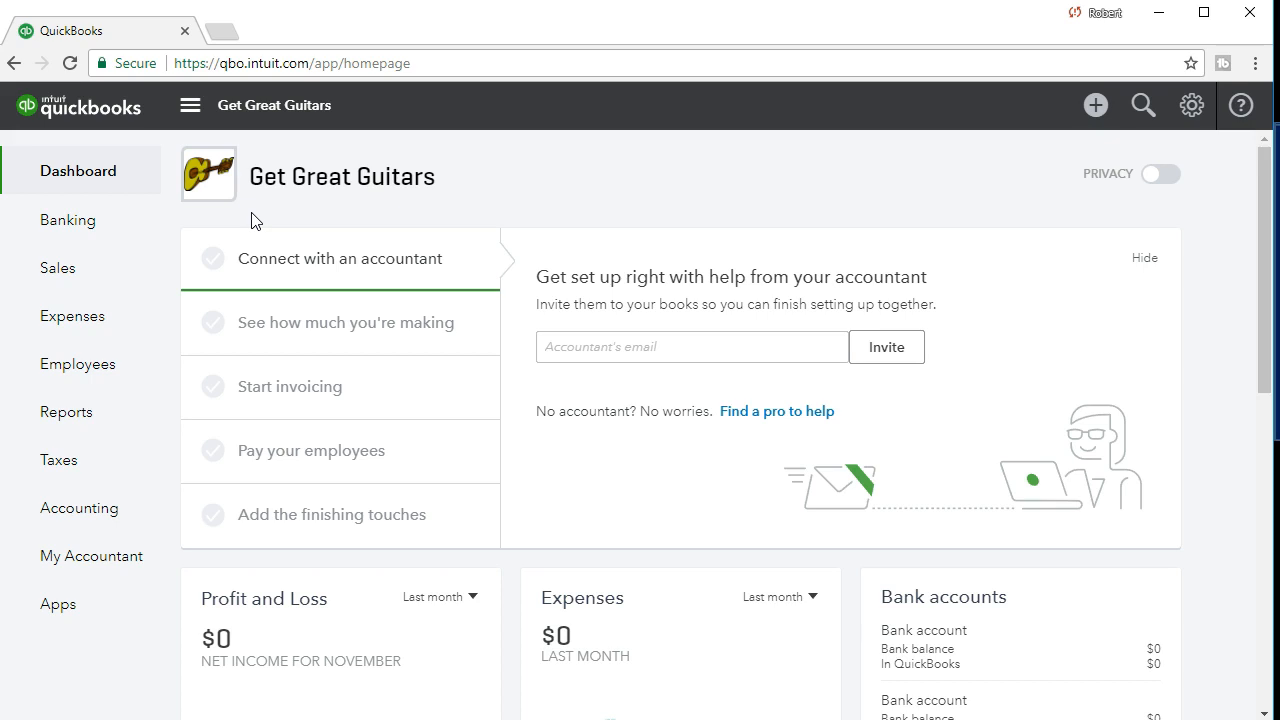
Open the customer list in the Sales section and start importing customers from a file.
click(122, 194)
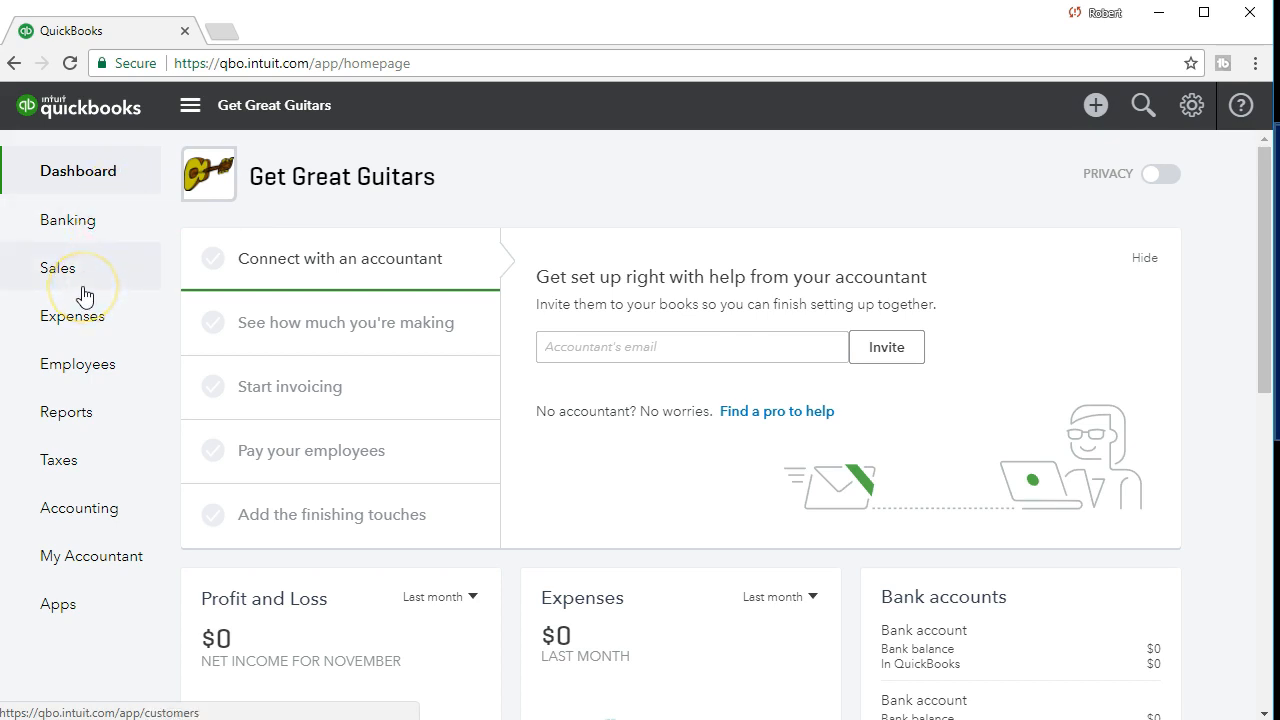
click(190, 106)
click(142, 111)
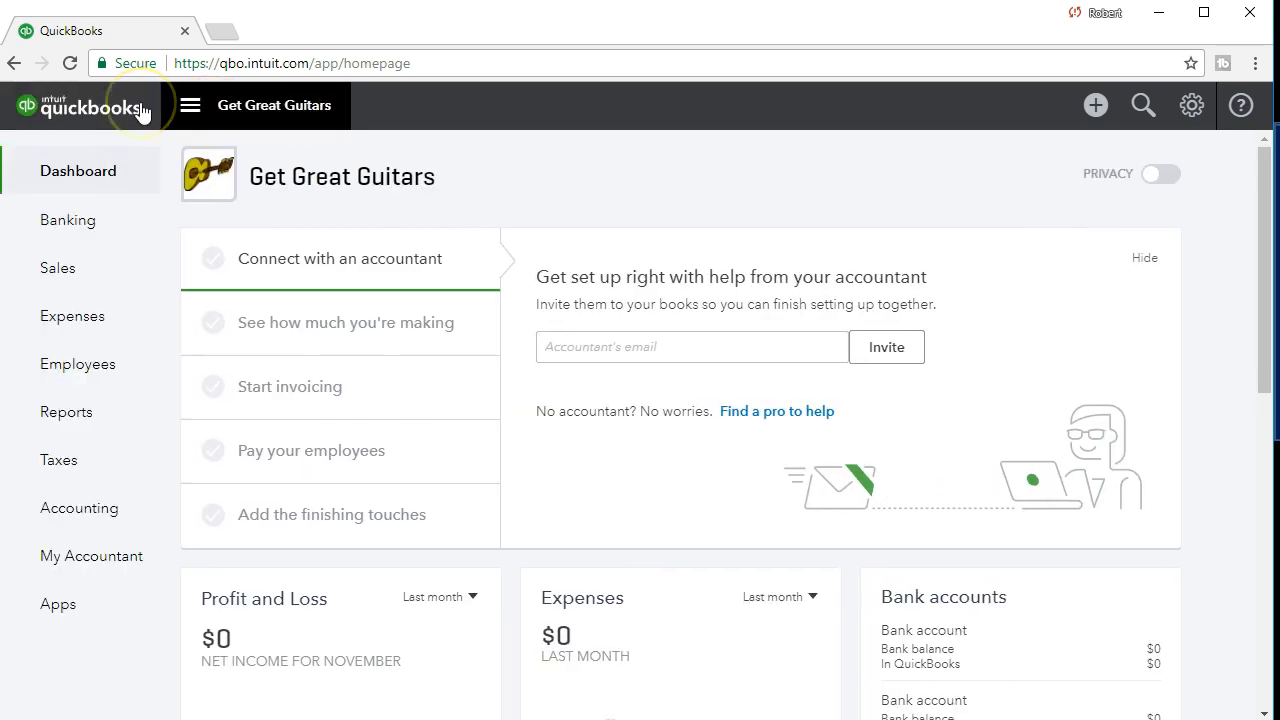
click(80, 268)
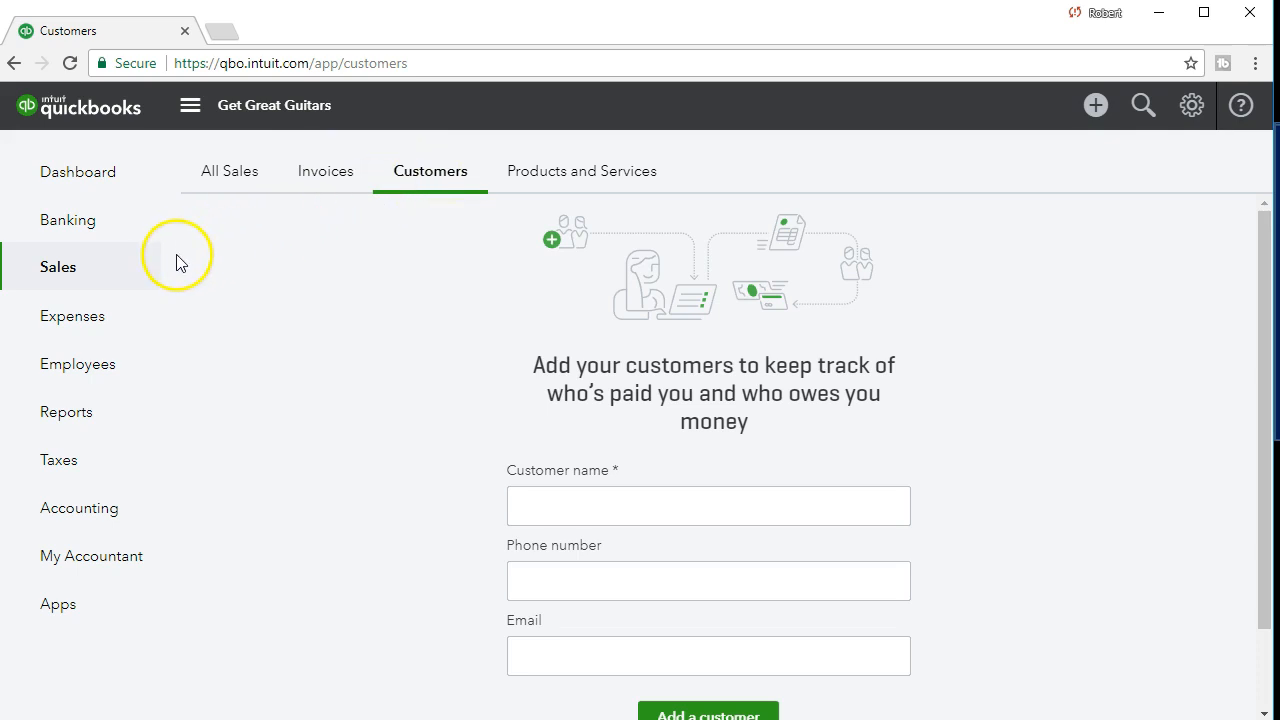
scroll(415, 455, down, 2)
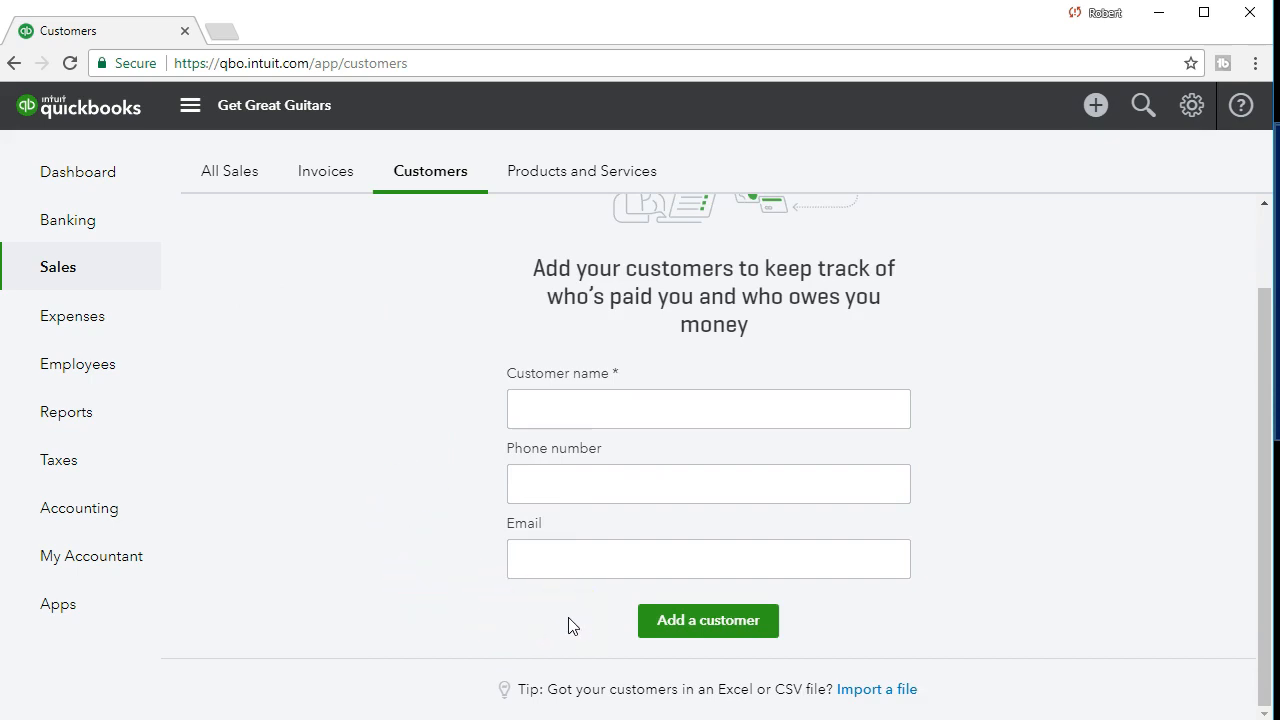
click(889, 700)
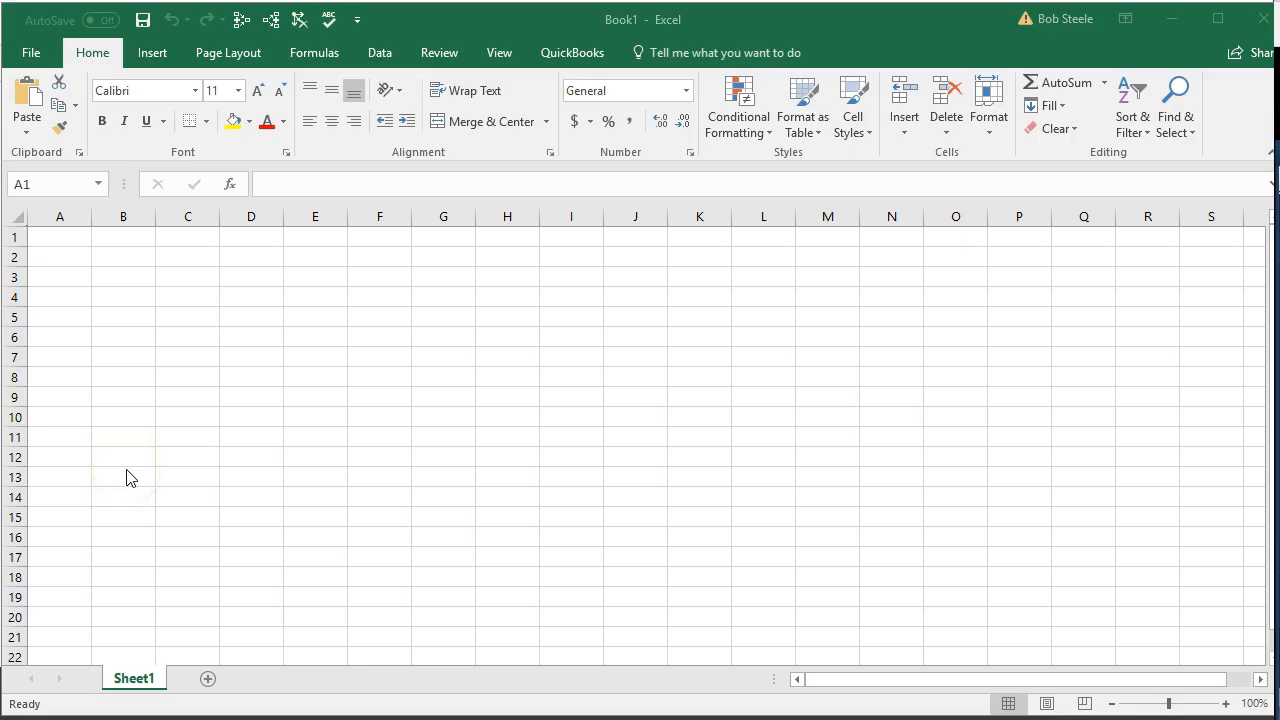
Switch to the blank Excel workbook, check the Import Customers page once more, and enlarge the sheet to 170% zoom.
click(127, 470)
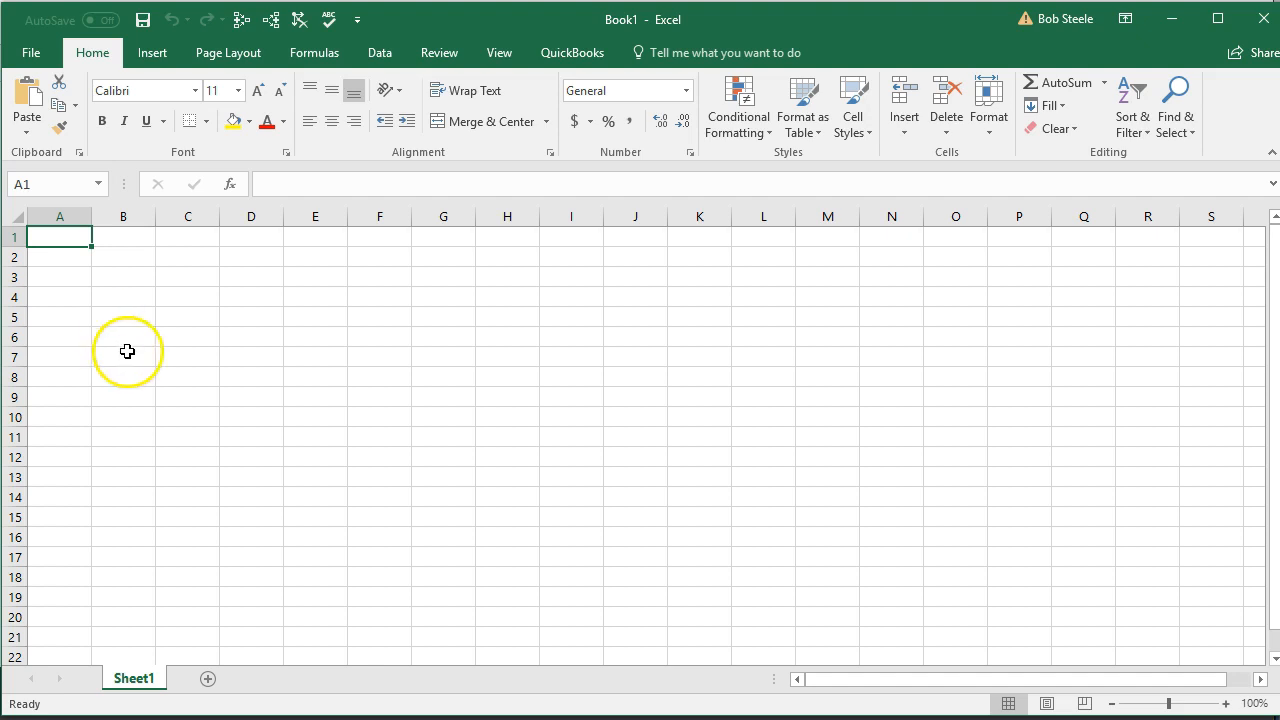
click(1172, 22)
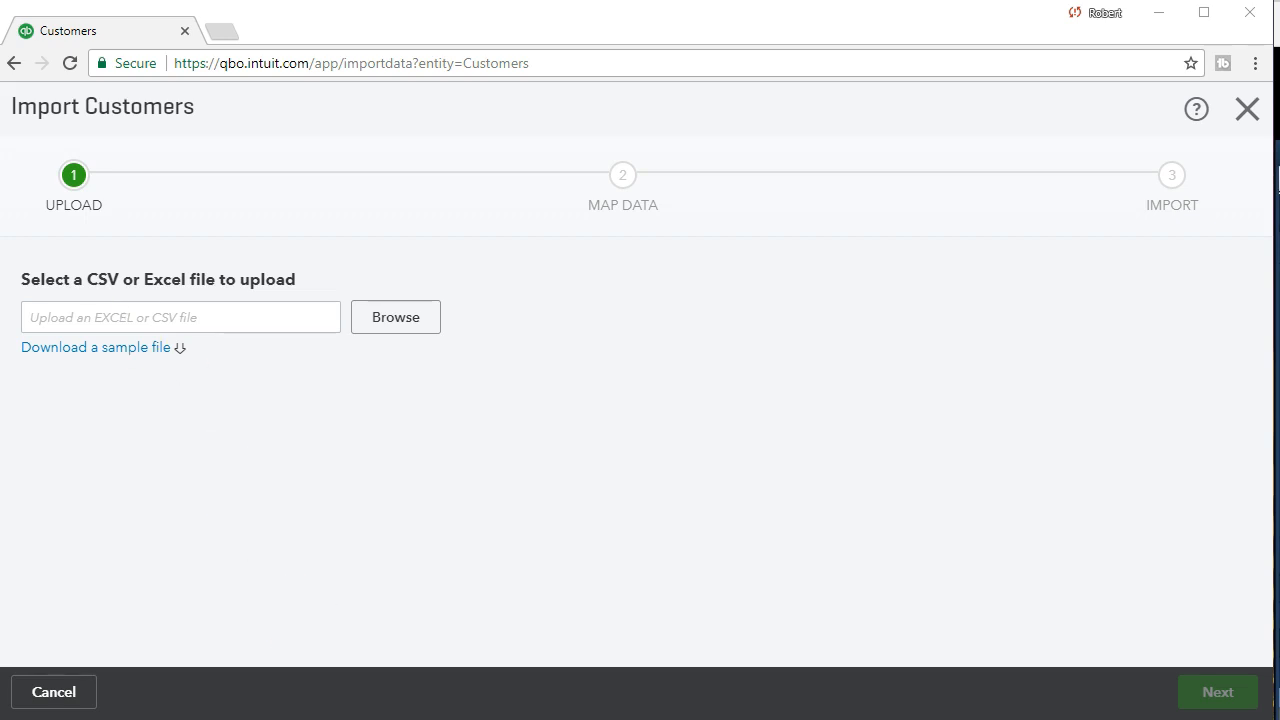
click(508, 718)
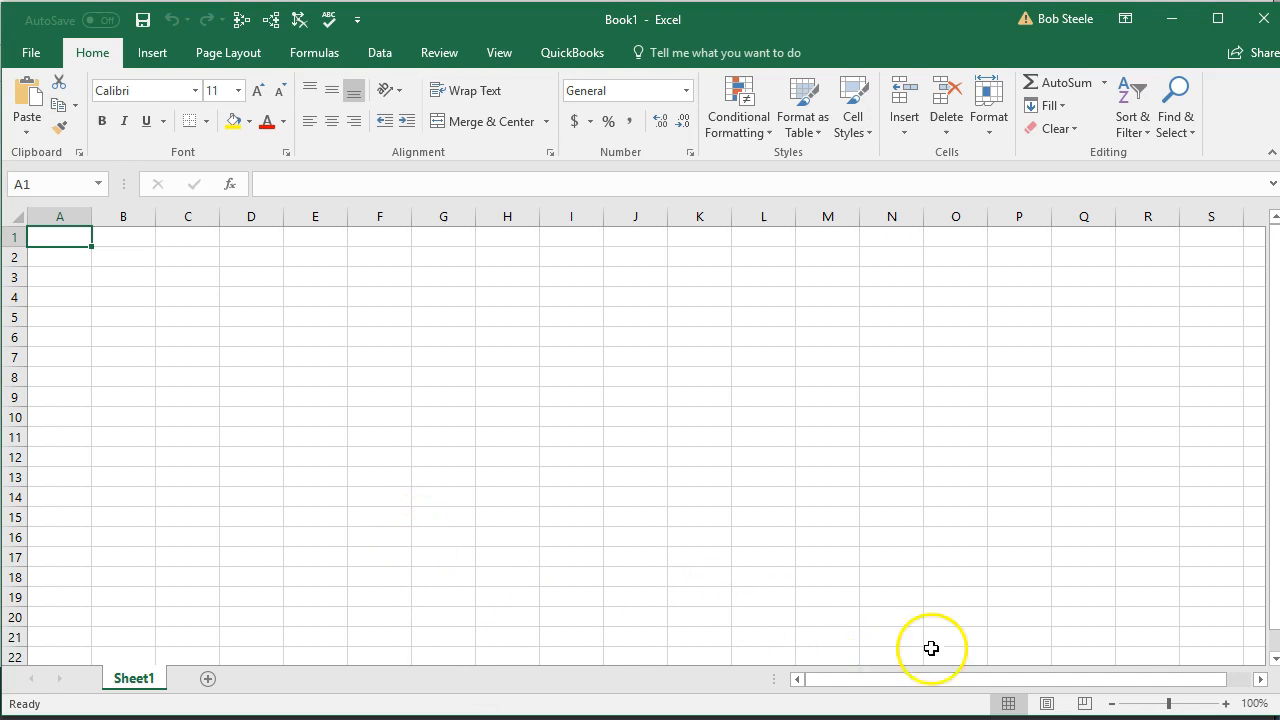
click(1226, 704)
click(1226, 704)
click(1226, 704)
click(1227, 705)
click(1228, 705)
click(1230, 706)
click(1228, 705)
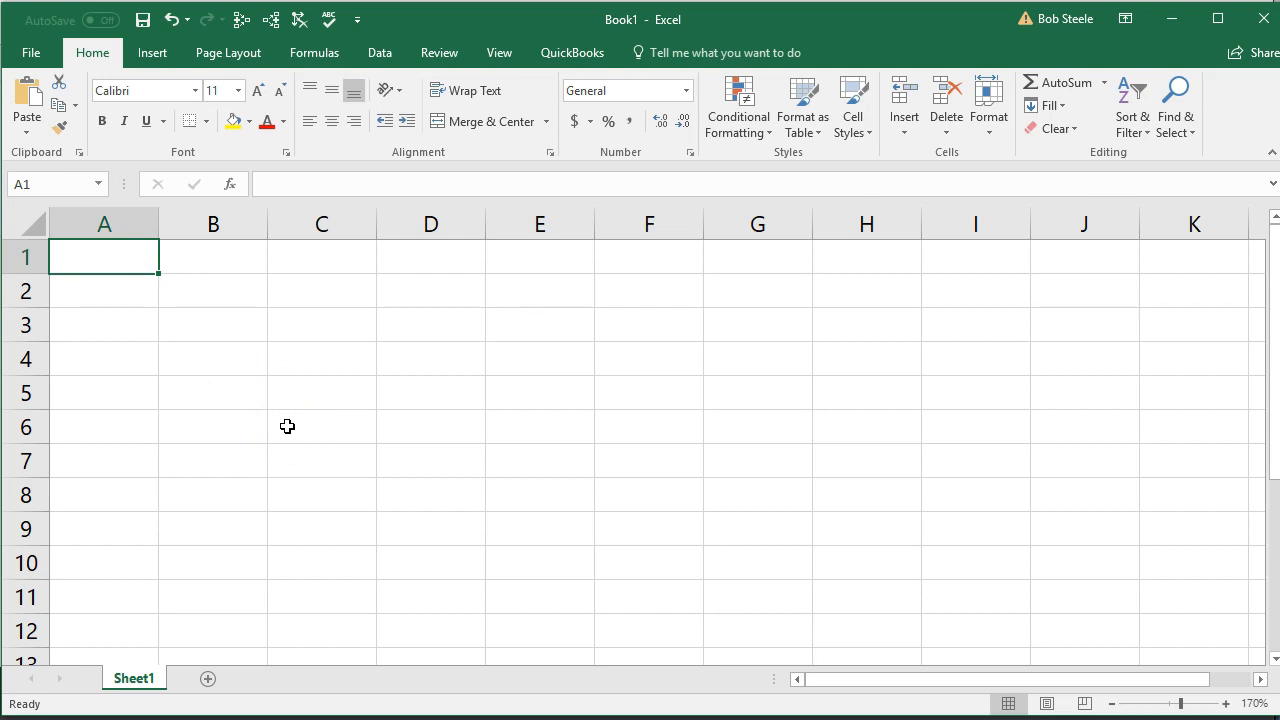
Enter the headers Name, Company, Customer Balance and Opening Balance in cells A1 to D1.
text(Name)
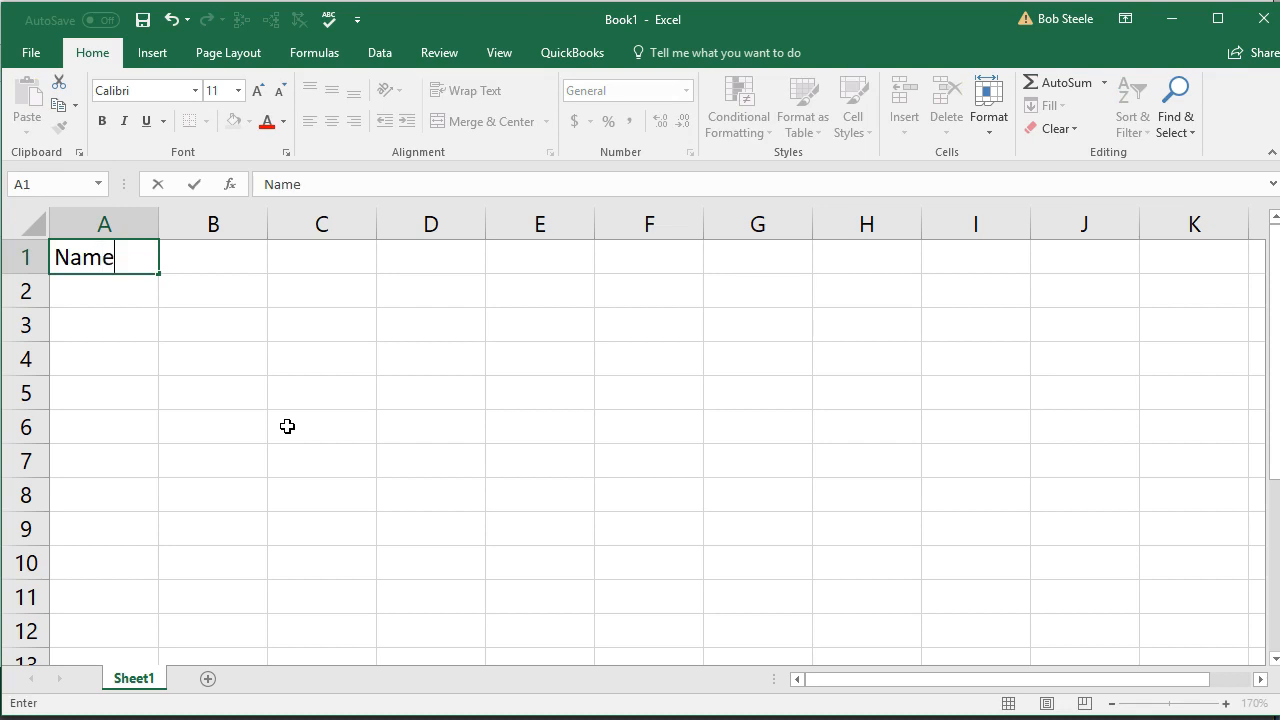
key(Tab)
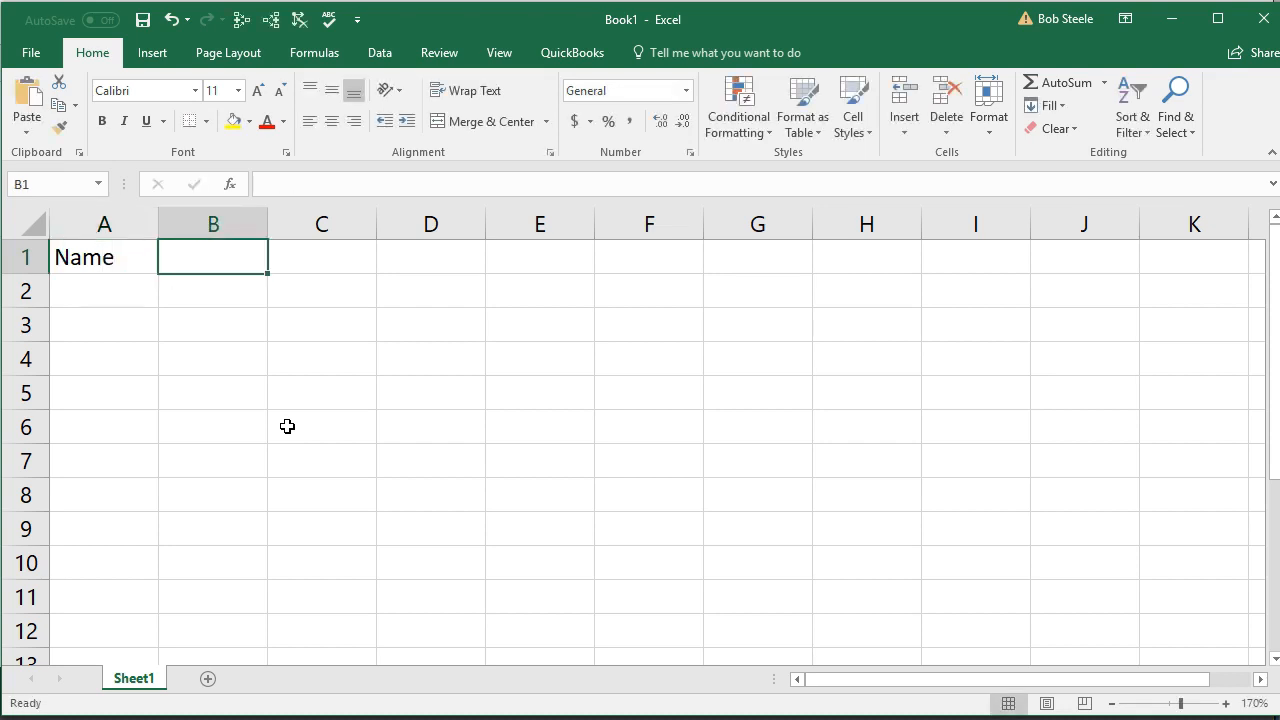
text(Company)
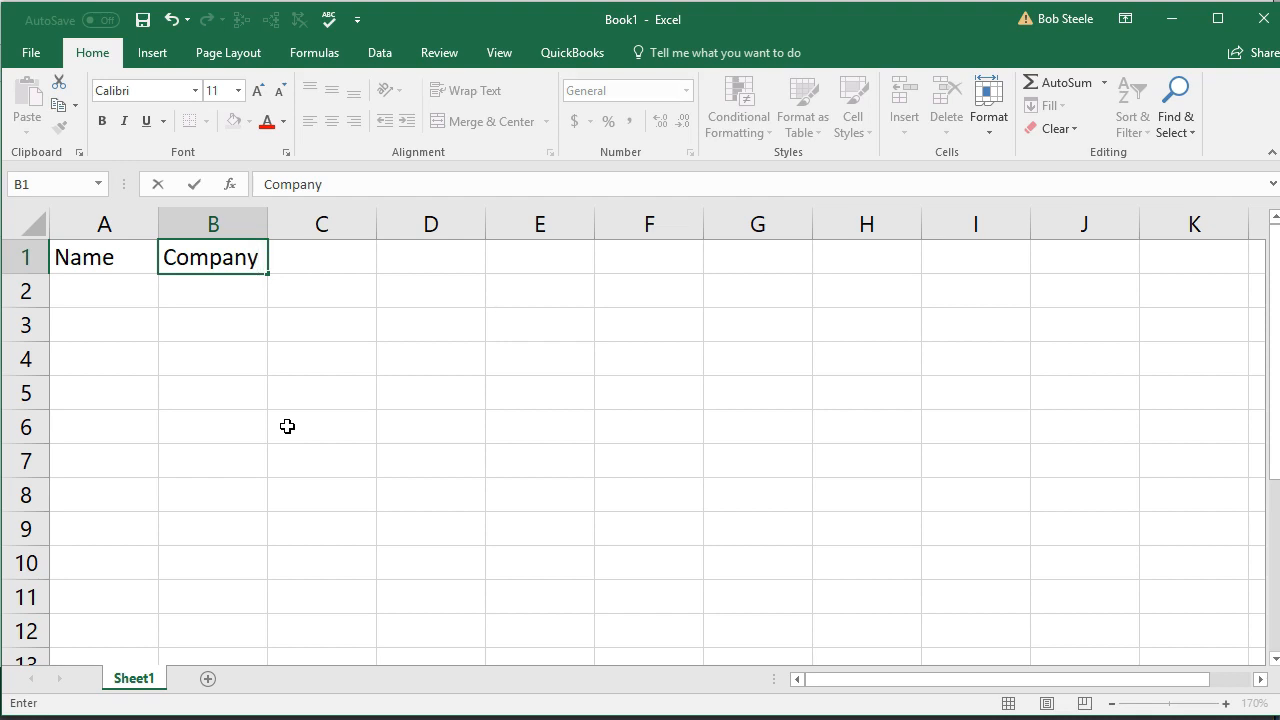
key(Tab)
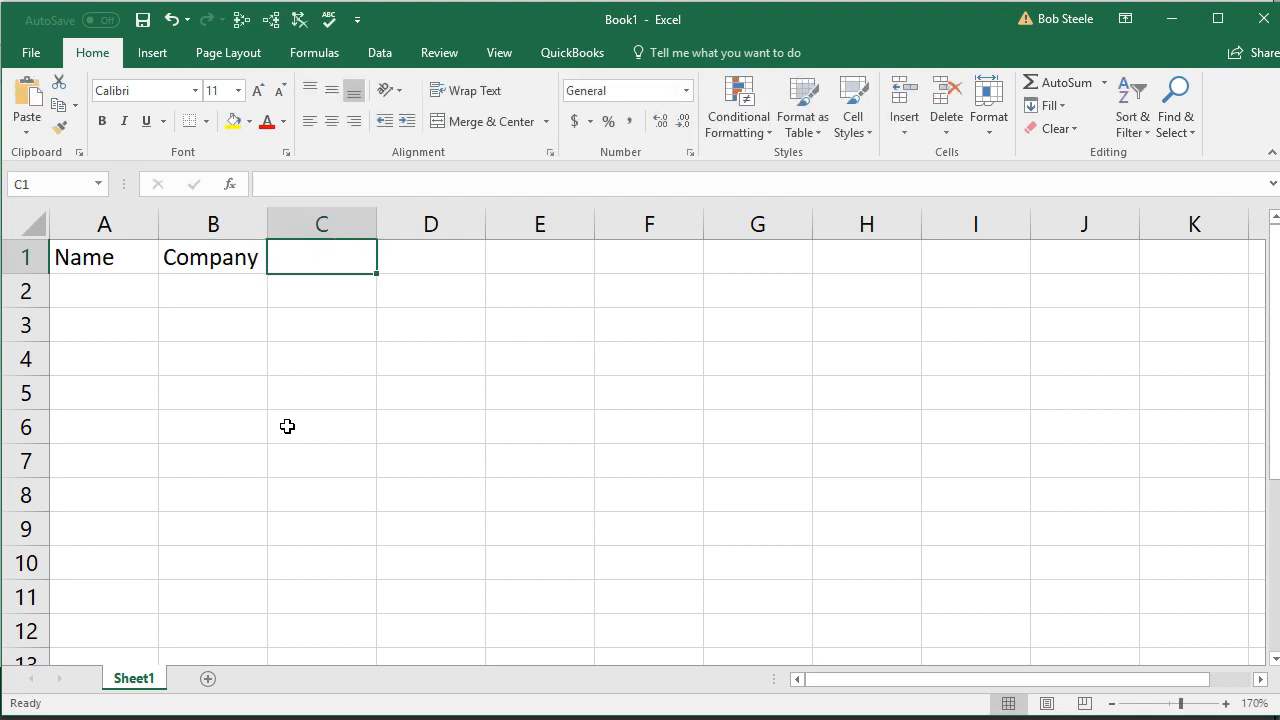
text(Cust)
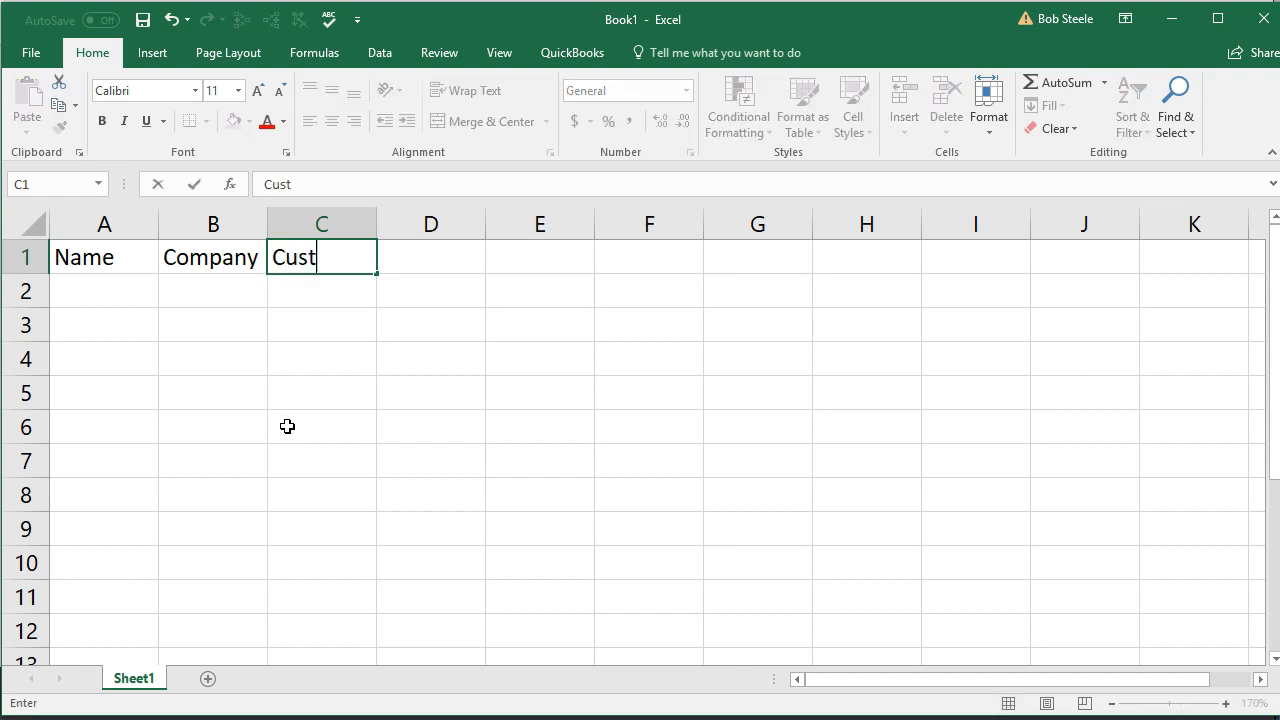
text(omer Balance)
key(Tab)
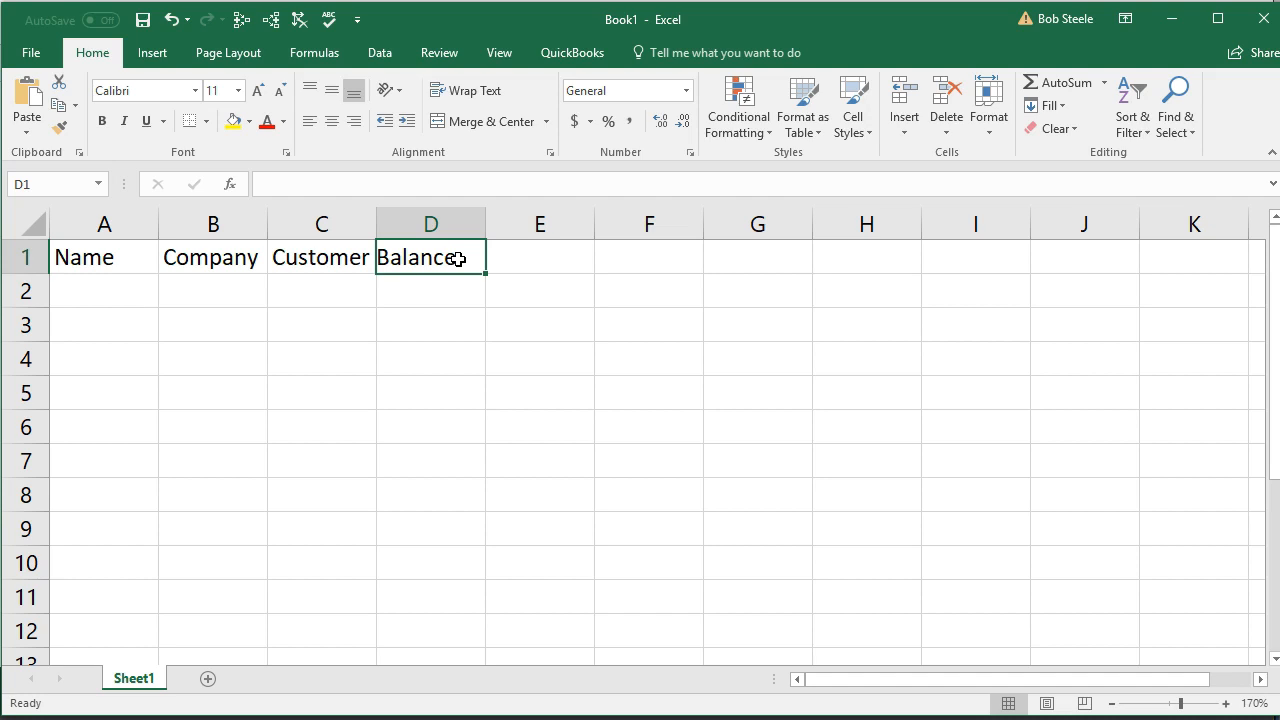
text(Opening Balance)
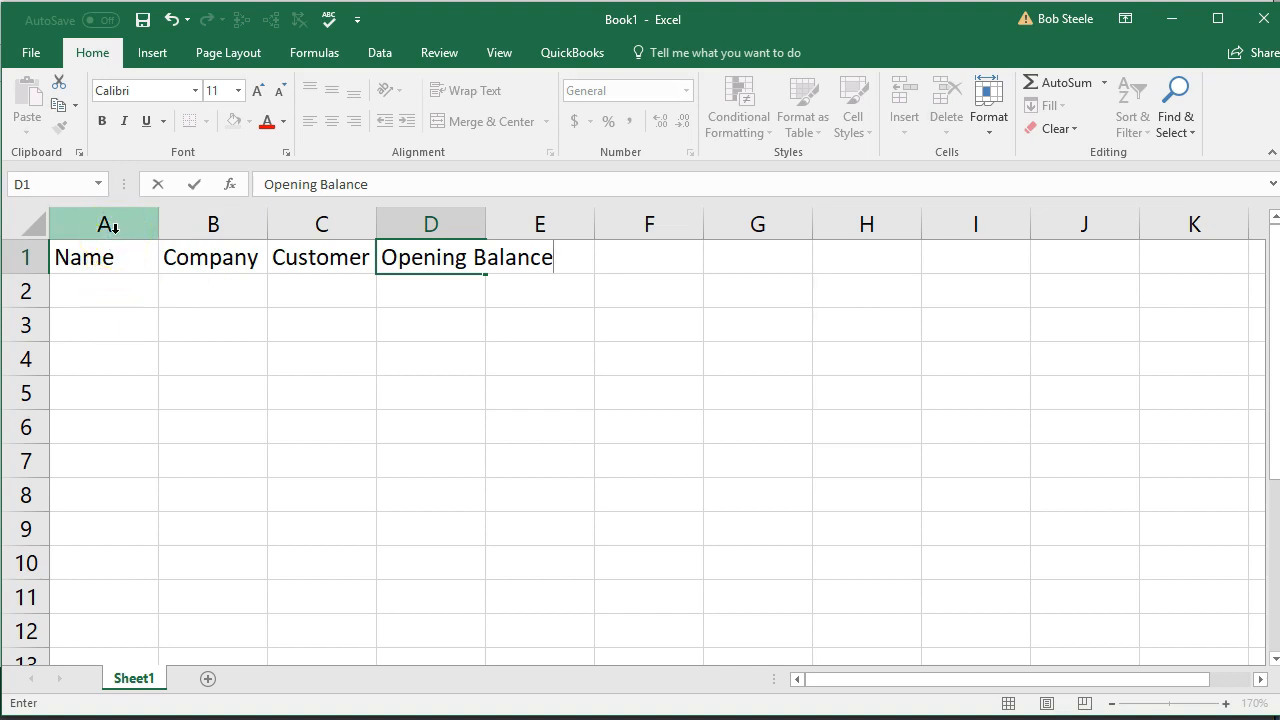
Auto-fit the widths of columns A to E to their header text.
drag(114, 228, 491, 236)
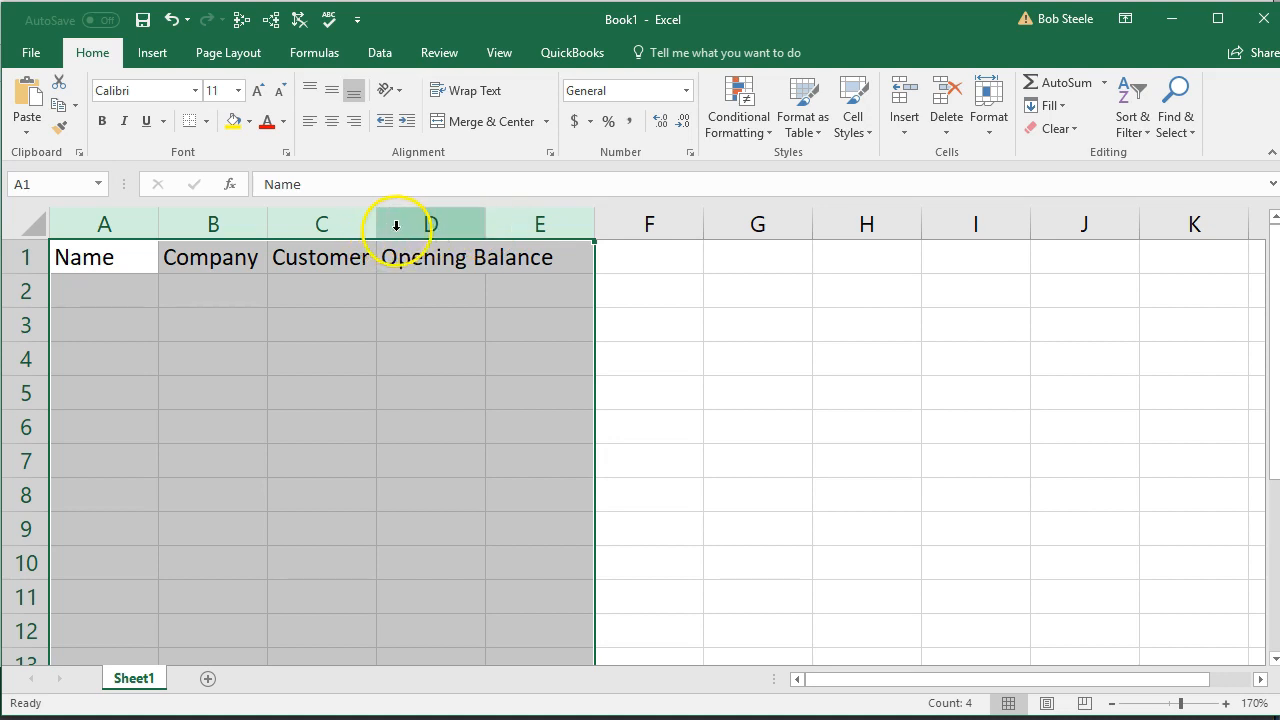
double_click(272, 223)
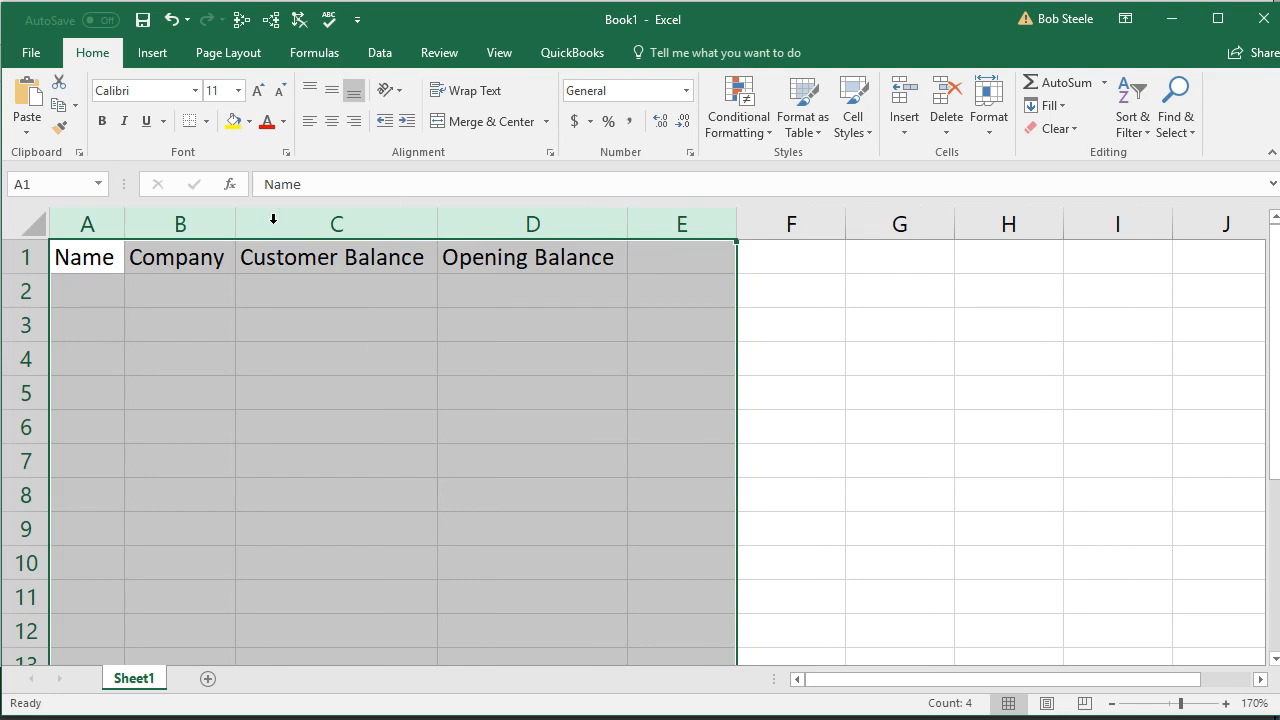
click(284, 318)
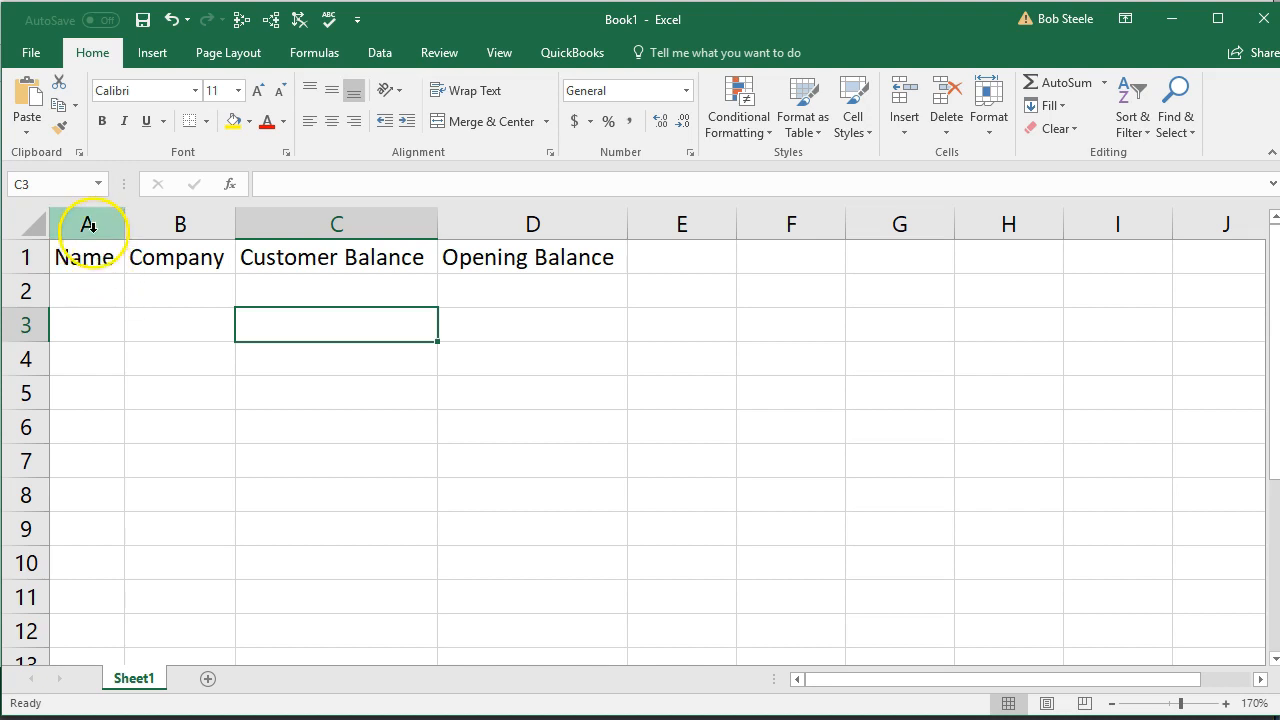
Widen the Name and Company columns together to the same width, more than twice that of their header text.
drag(88, 224, 131, 235)
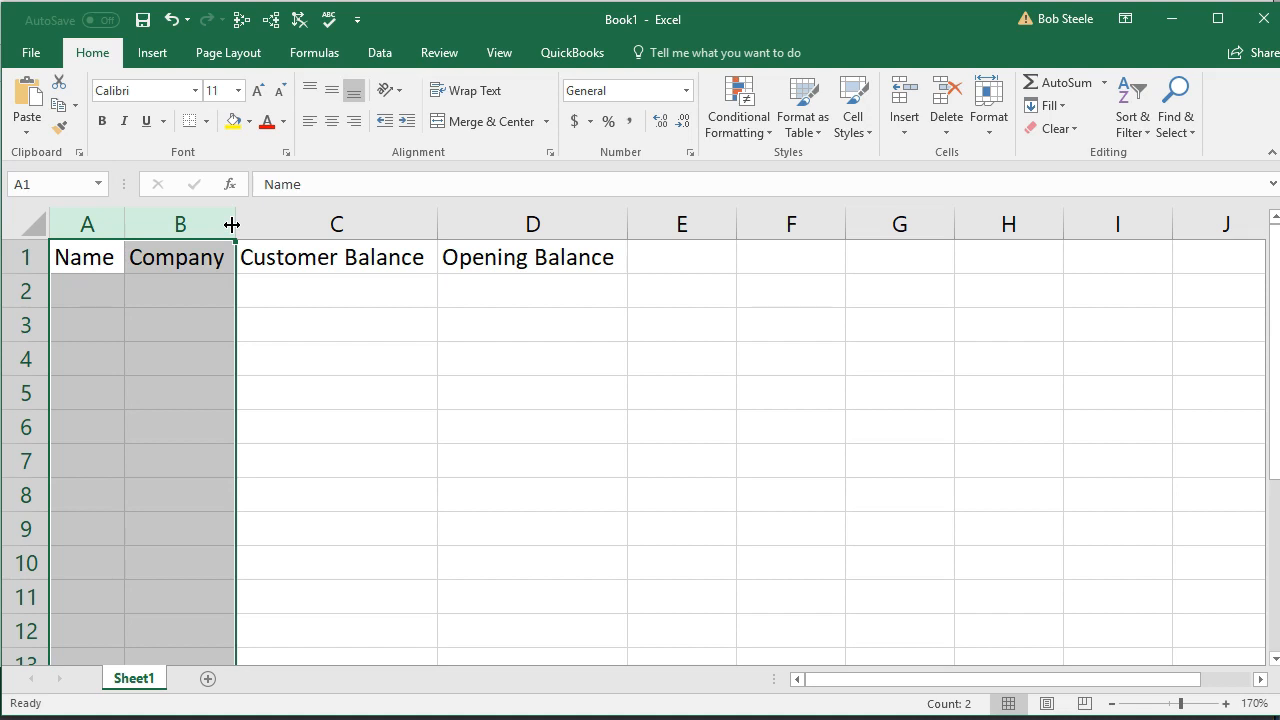
drag(231, 225, 337, 221)
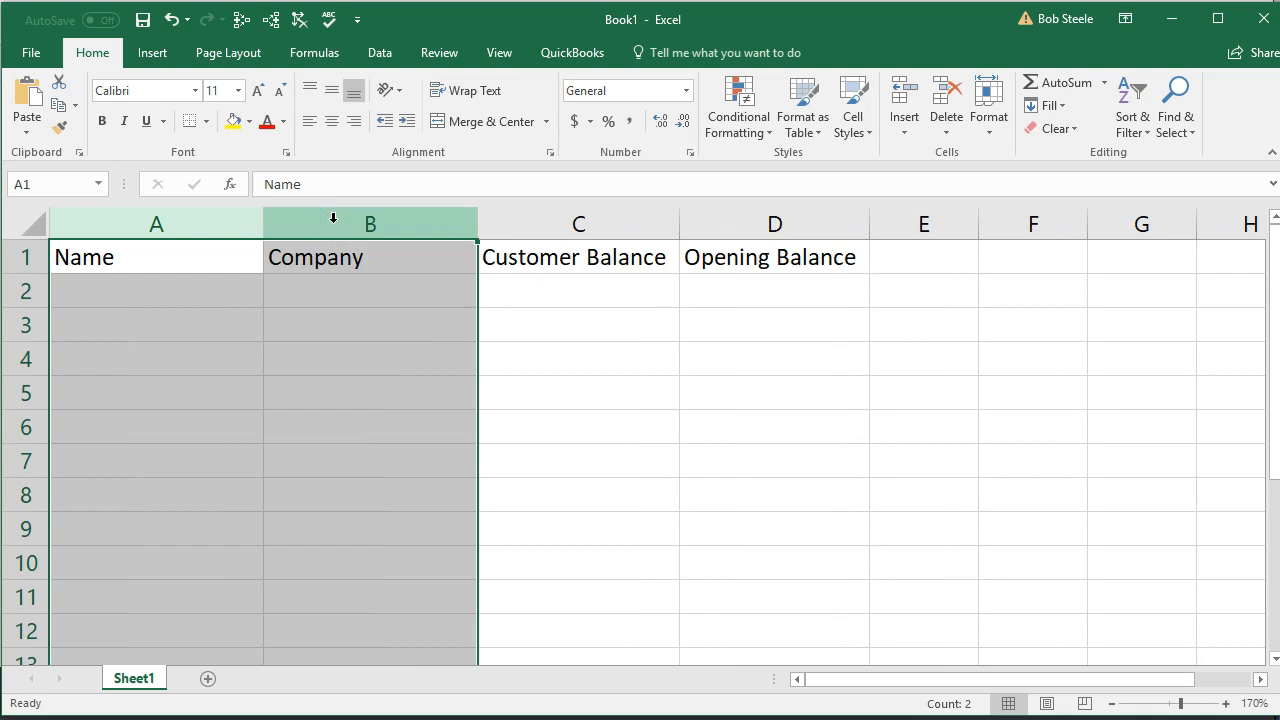
drag(477, 220, 494, 219)
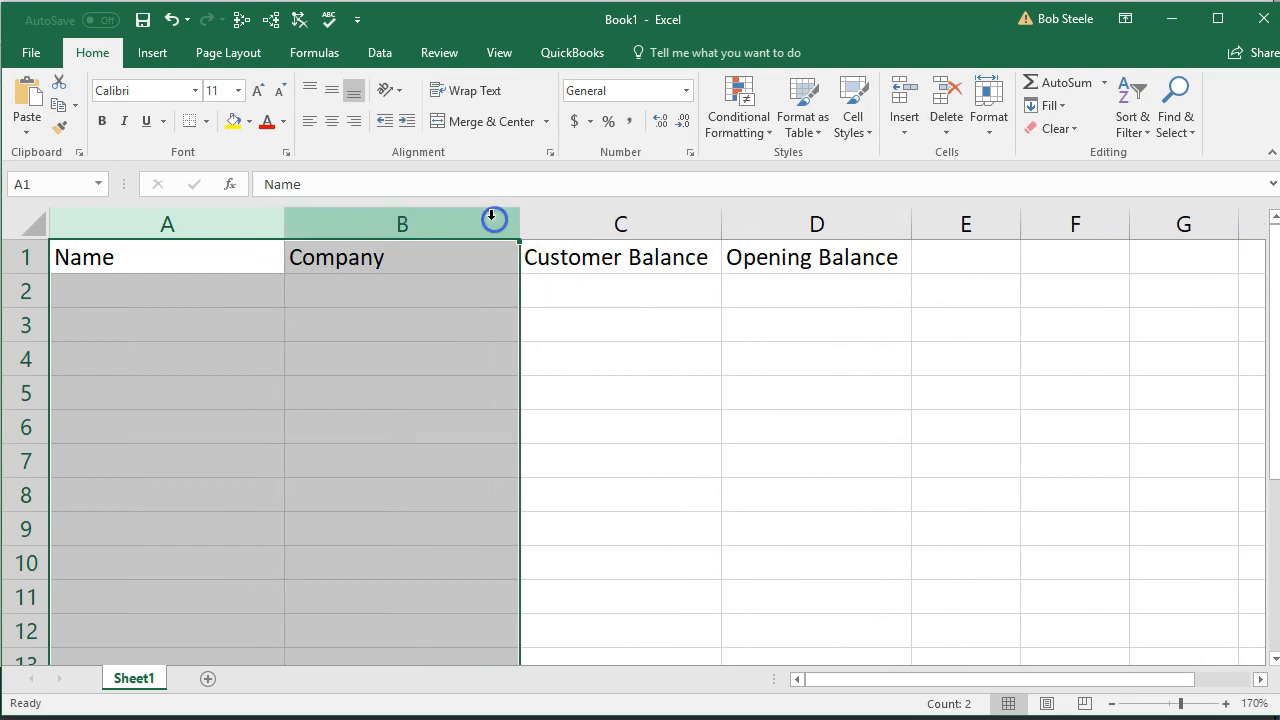
click(443, 329)
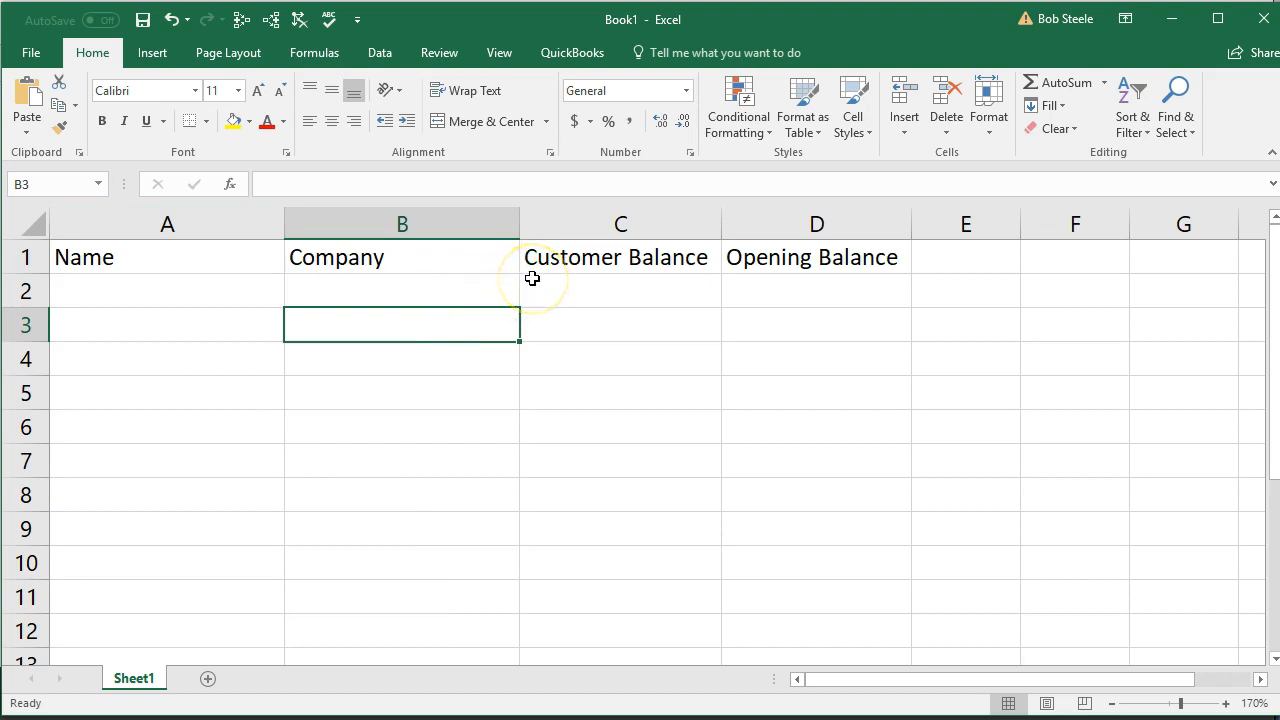
Make the headers in A1 to D1 bold and centre them horizontally.
click(250, 261)
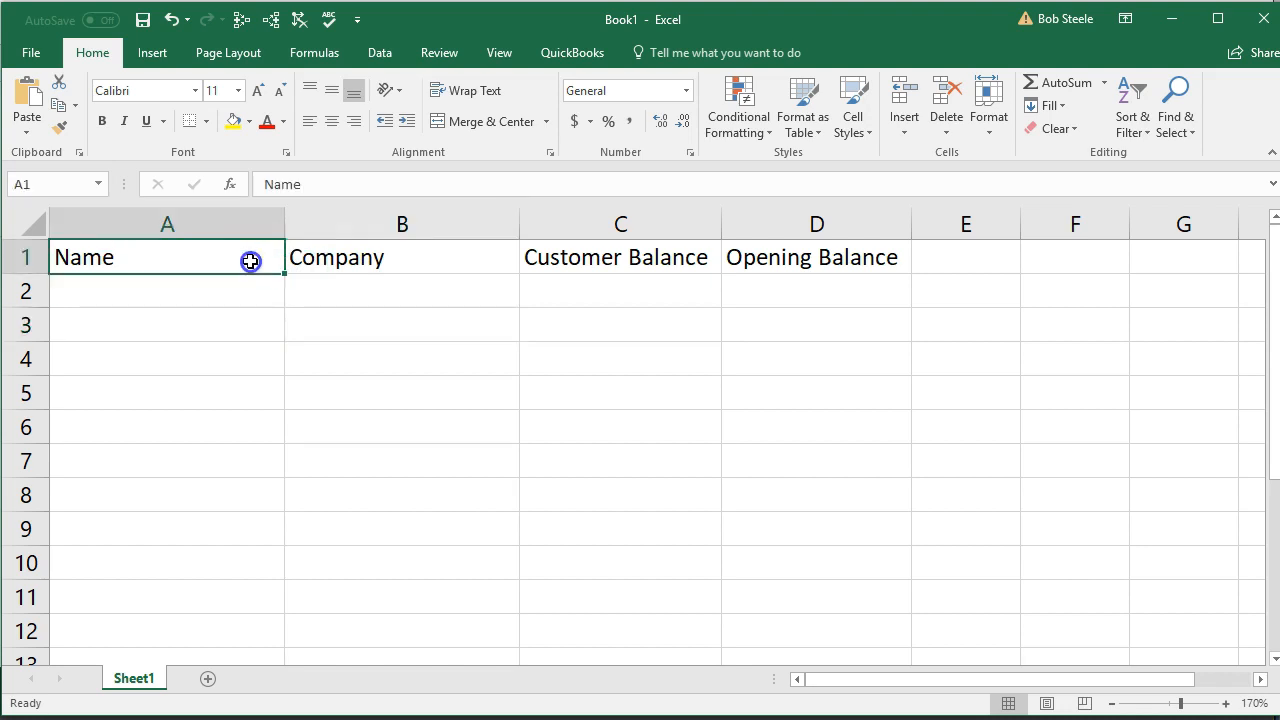
drag(250, 261, 741, 259)
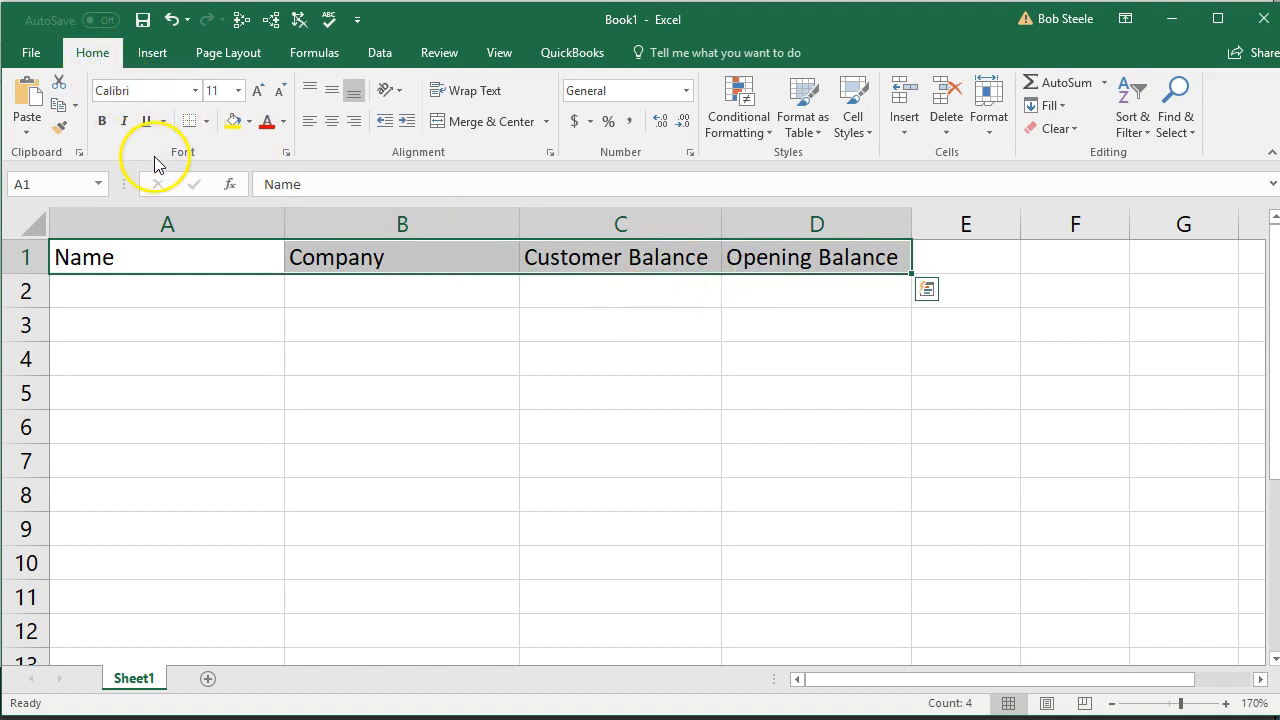
click(103, 122)
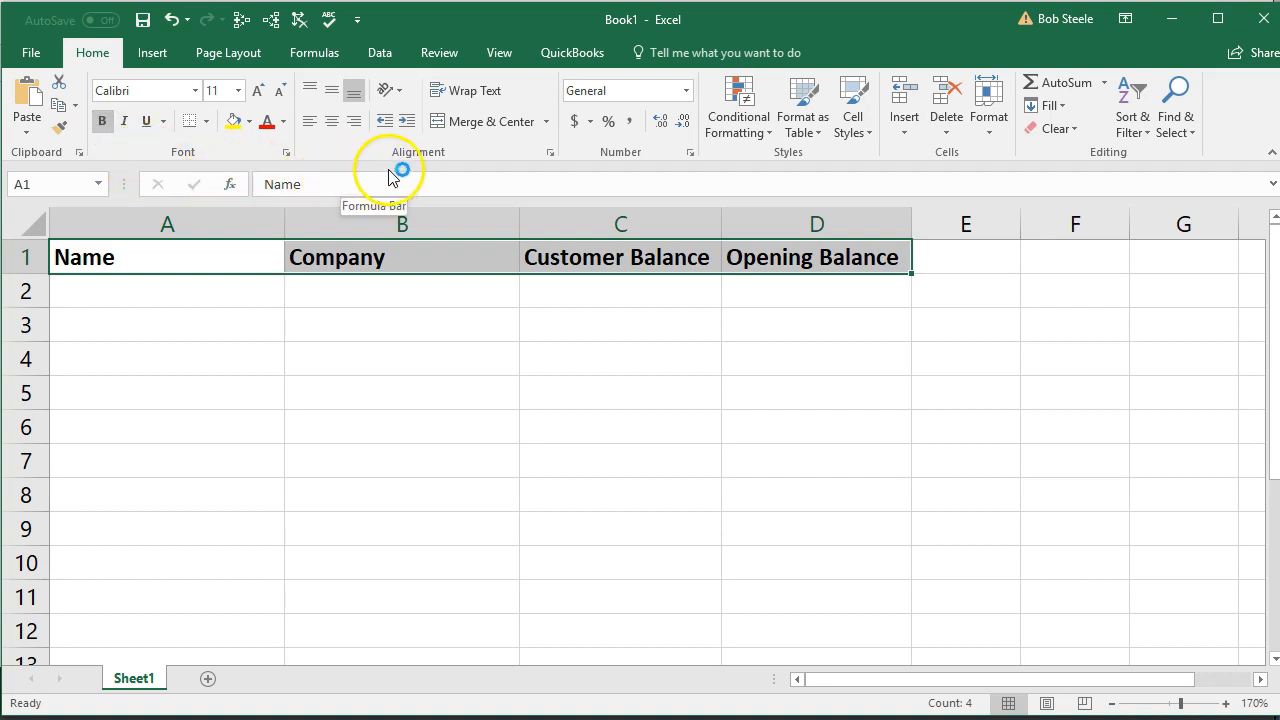
click(332, 125)
Enter Anderson Guitars as the first customer name in cell A2.
click(167, 285)
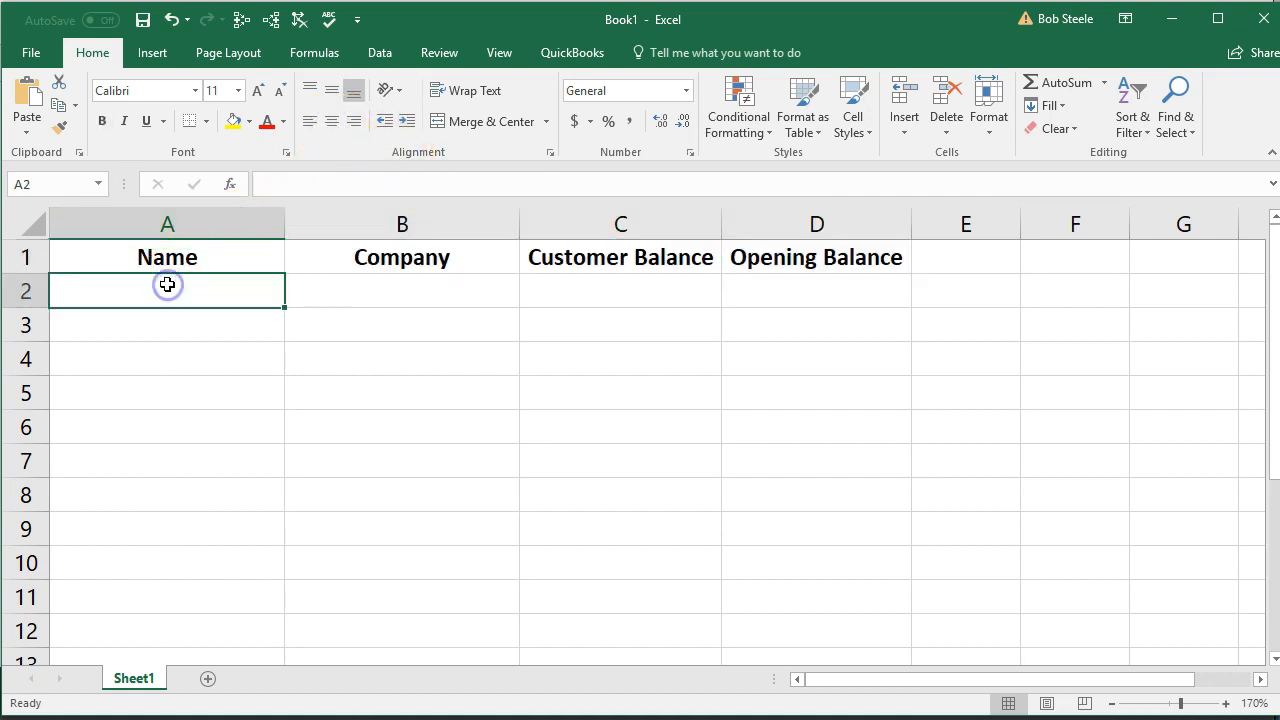
text(A)
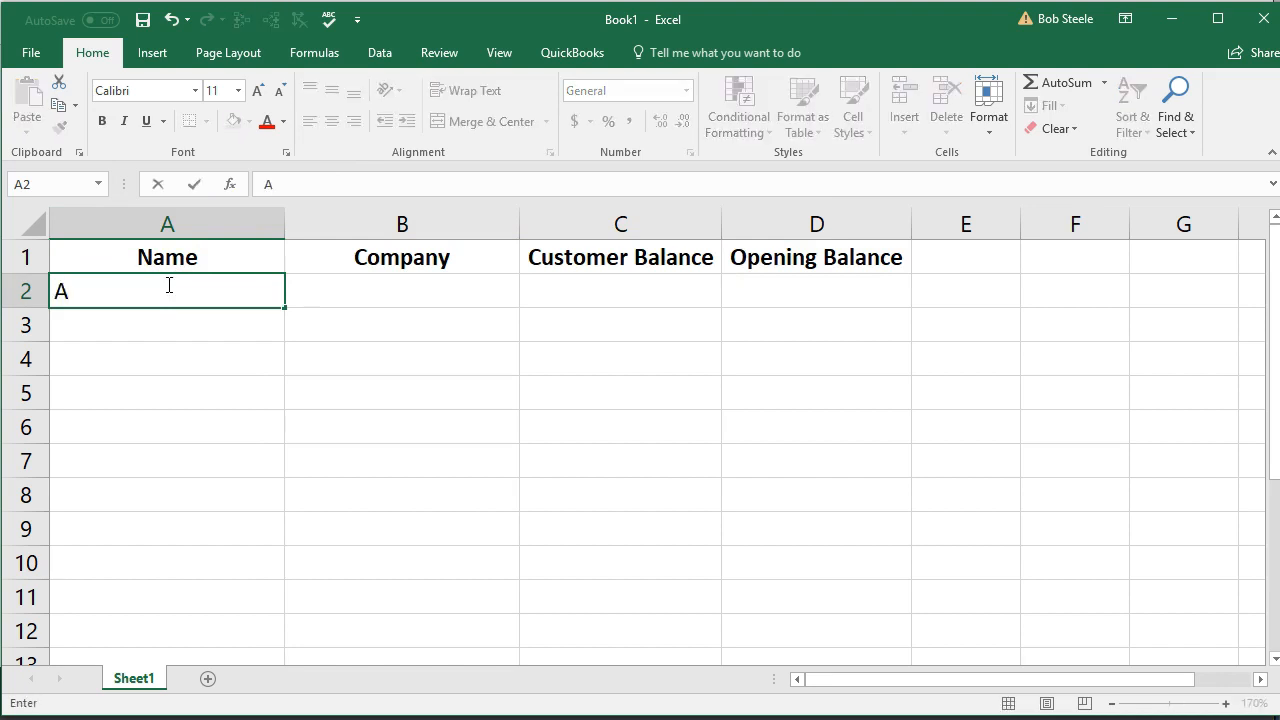
text(nderson )
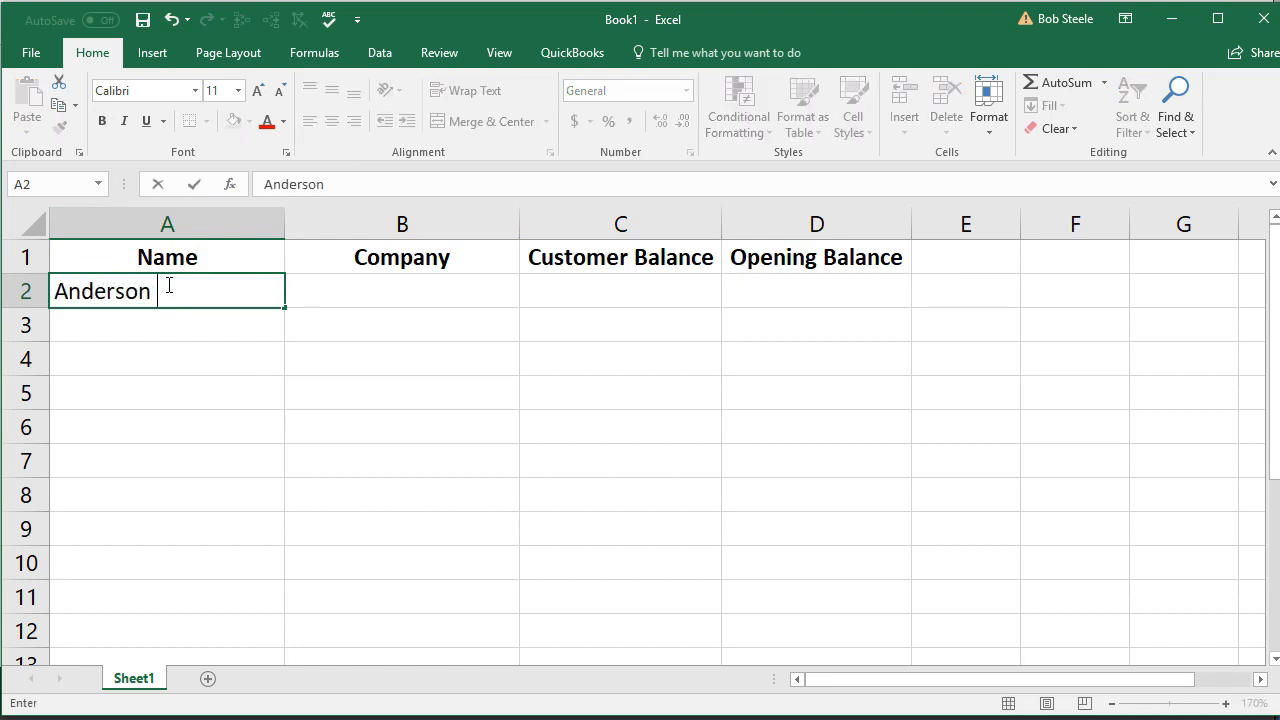
text(Guitars)
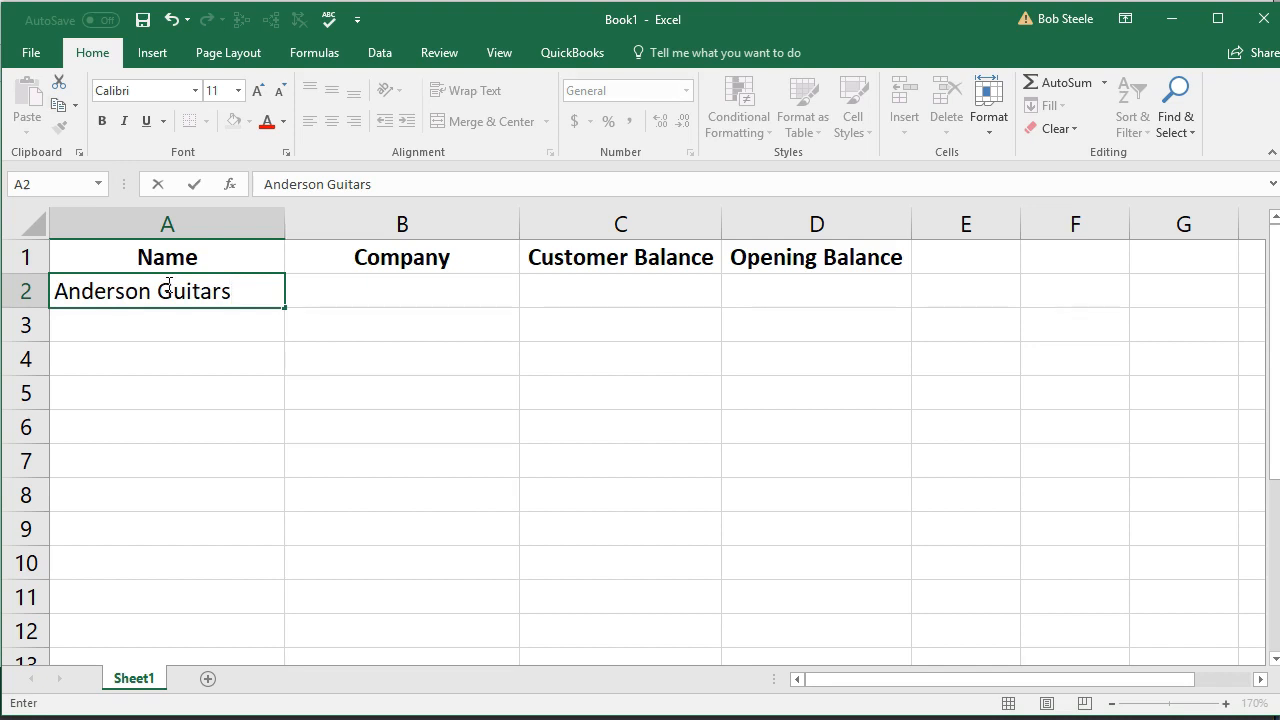
key(Tab)
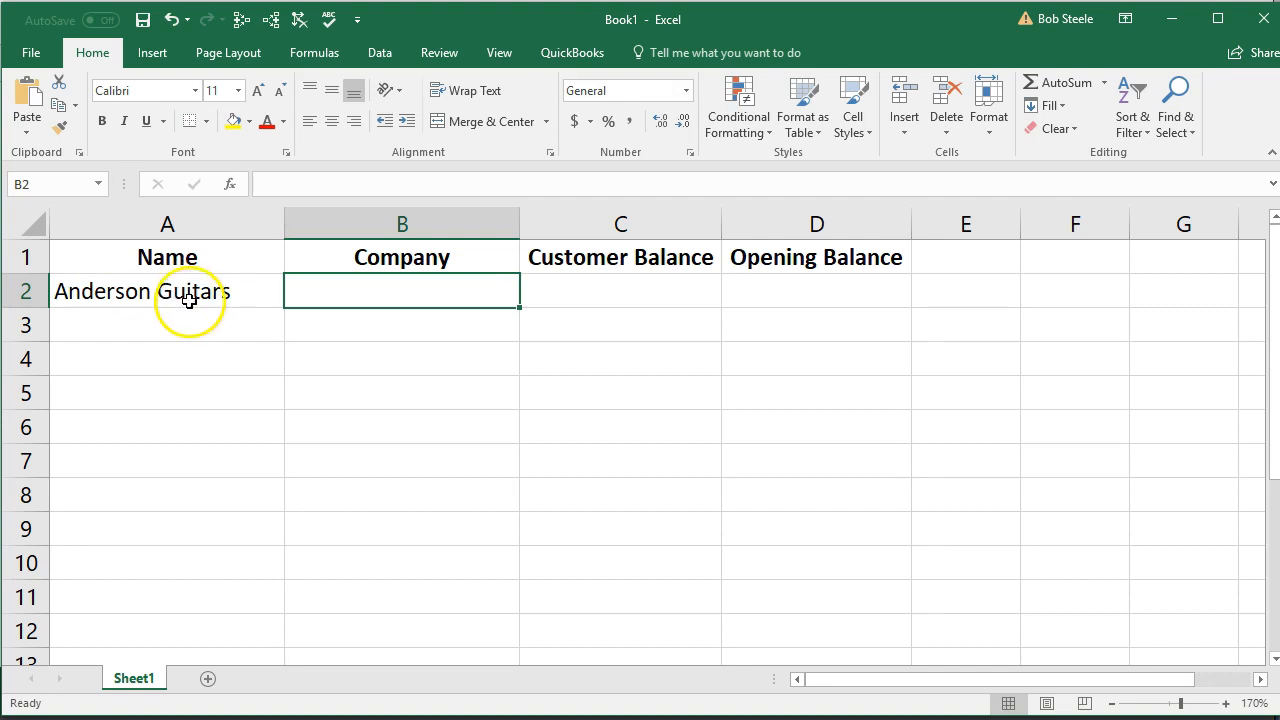
Copy Anderson Guitars from A2 into the Company cell B2.
click(190, 291)
right_click(187, 291)
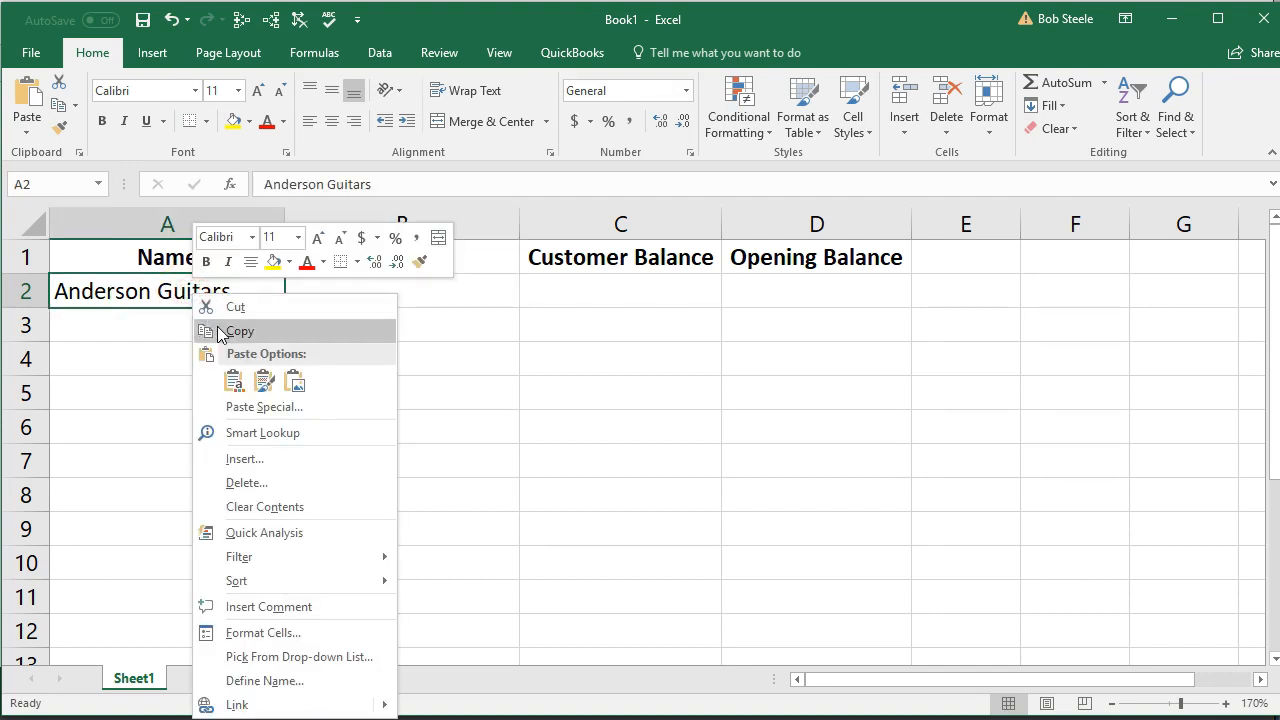
click(217, 330)
right_click(245, 290)
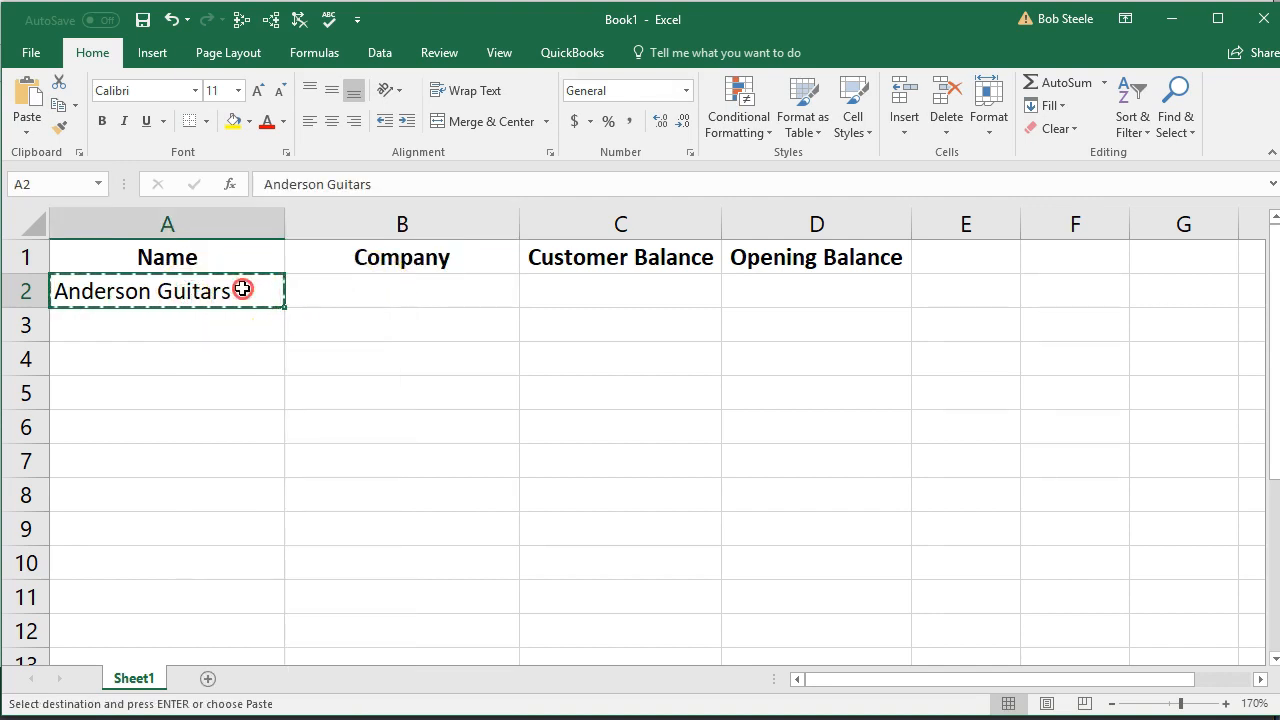
click(280, 326)
click(354, 290)
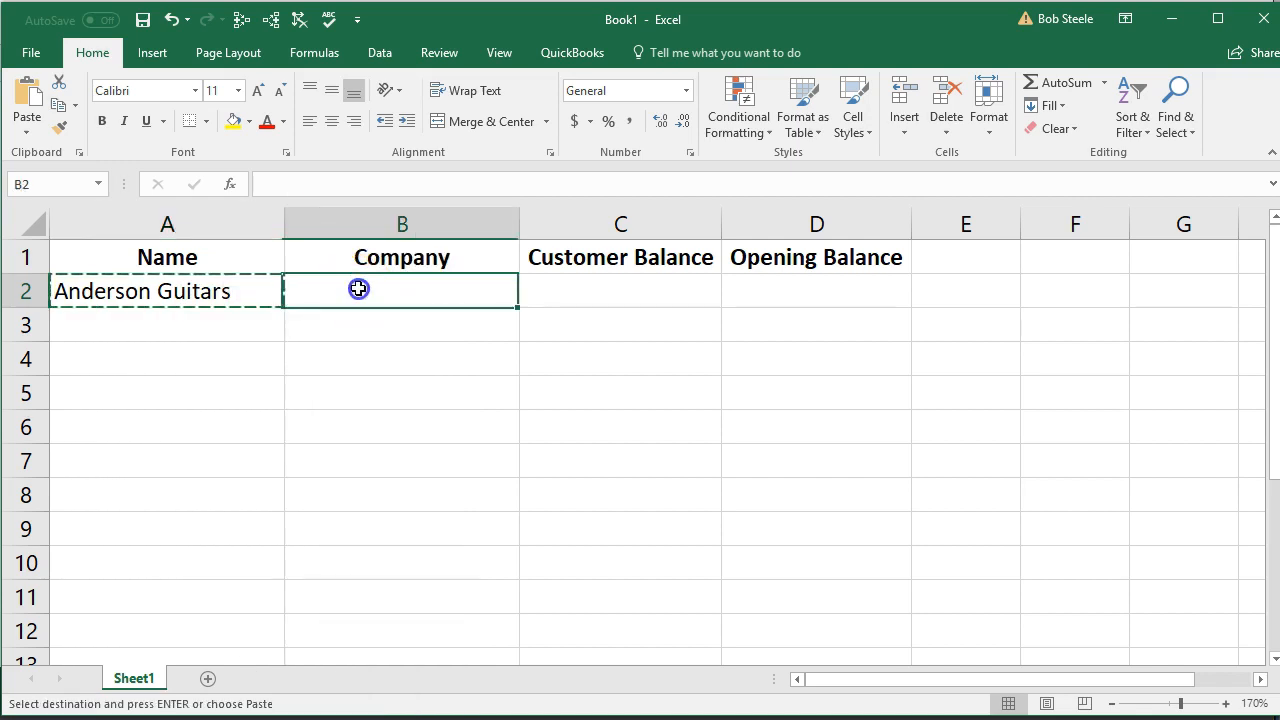
right_click(358, 288)
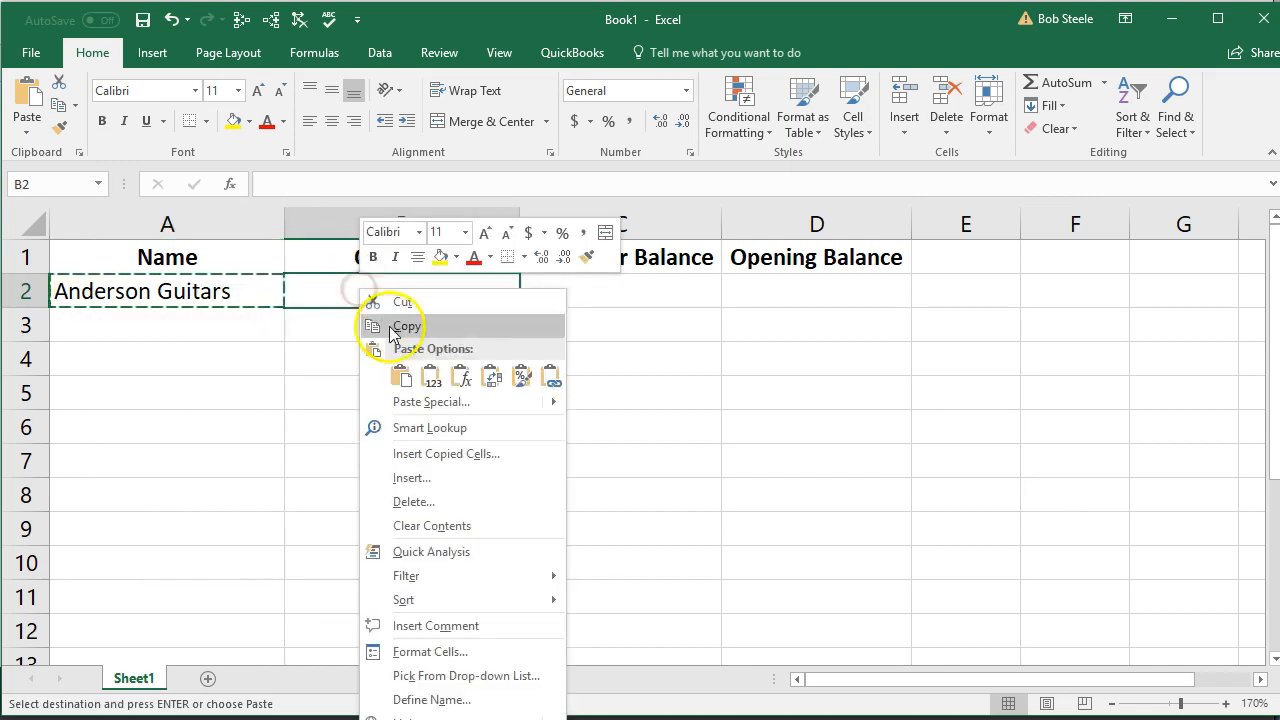
click(400, 374)
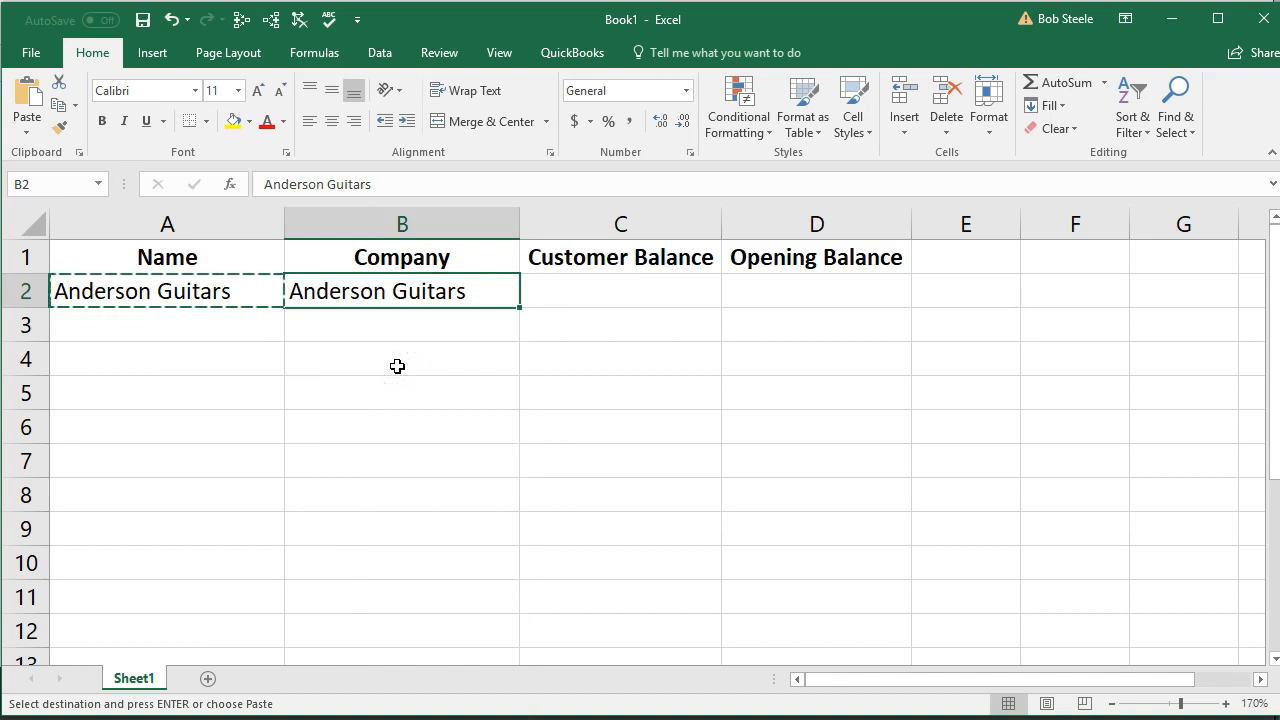
Enter 5000 as the customer balance for Anderson Guitars in C2.
key(Tab)
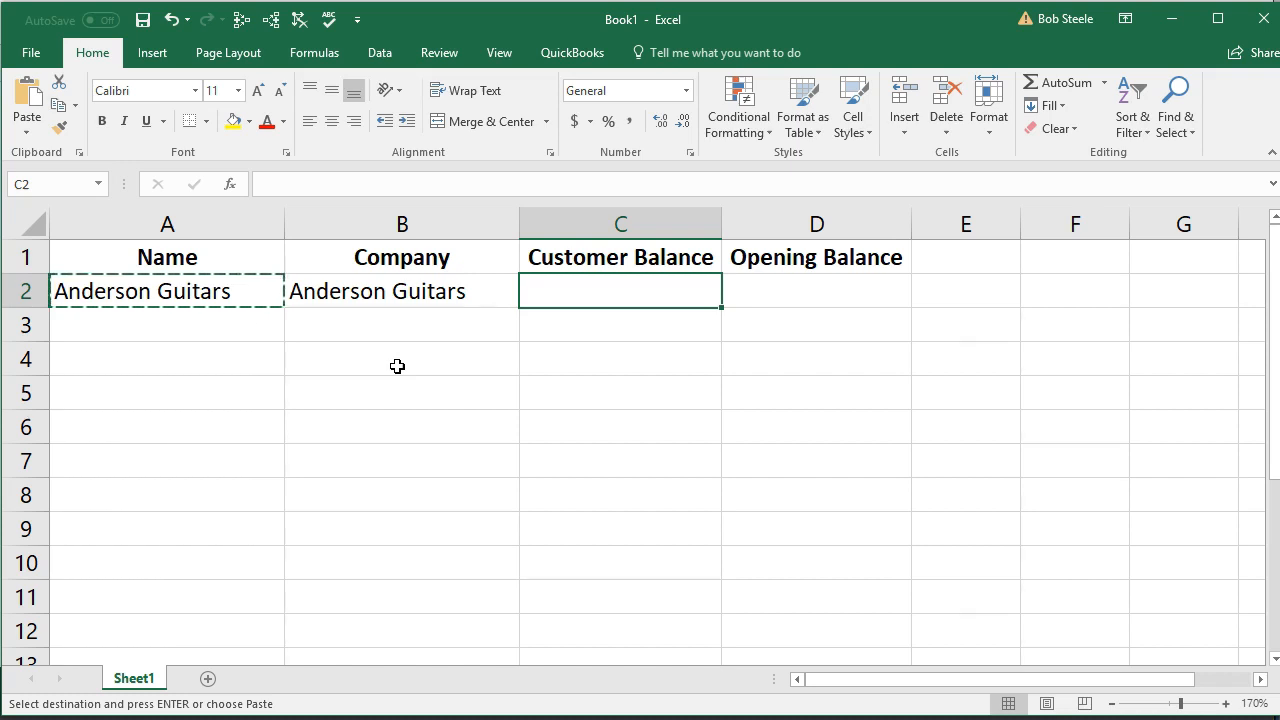
text(5)
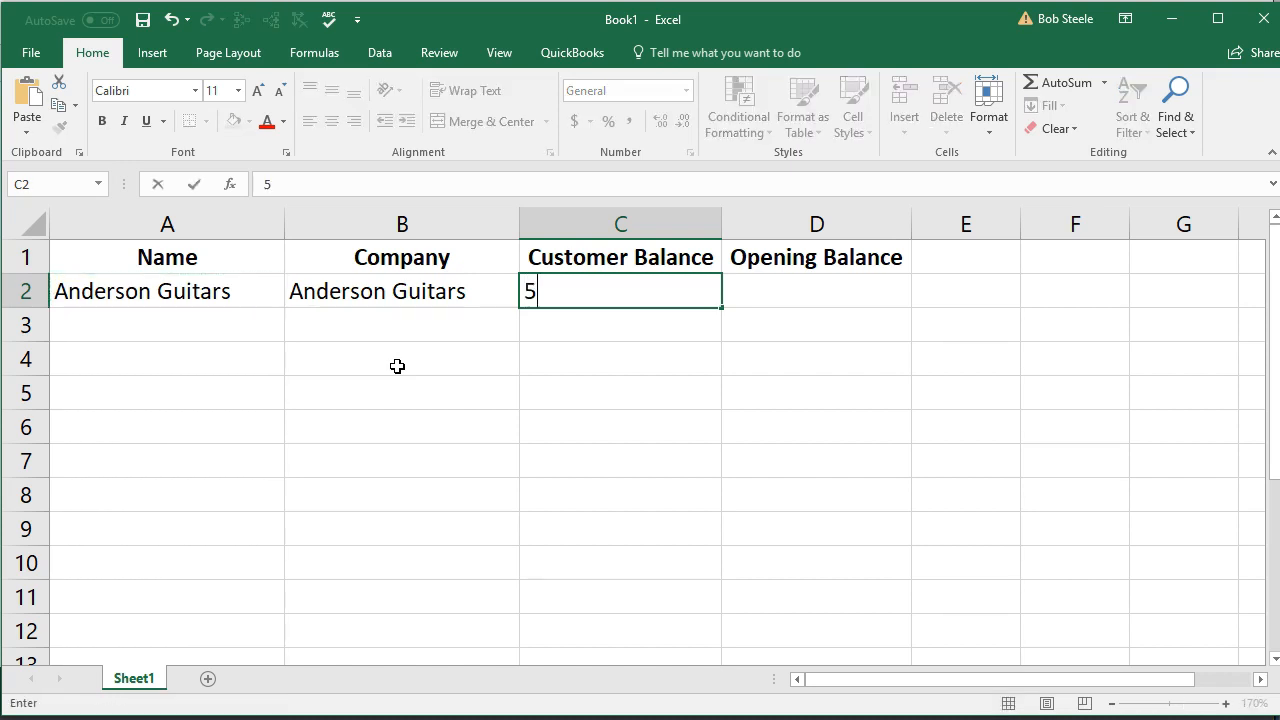
text(000)
key(Tab)
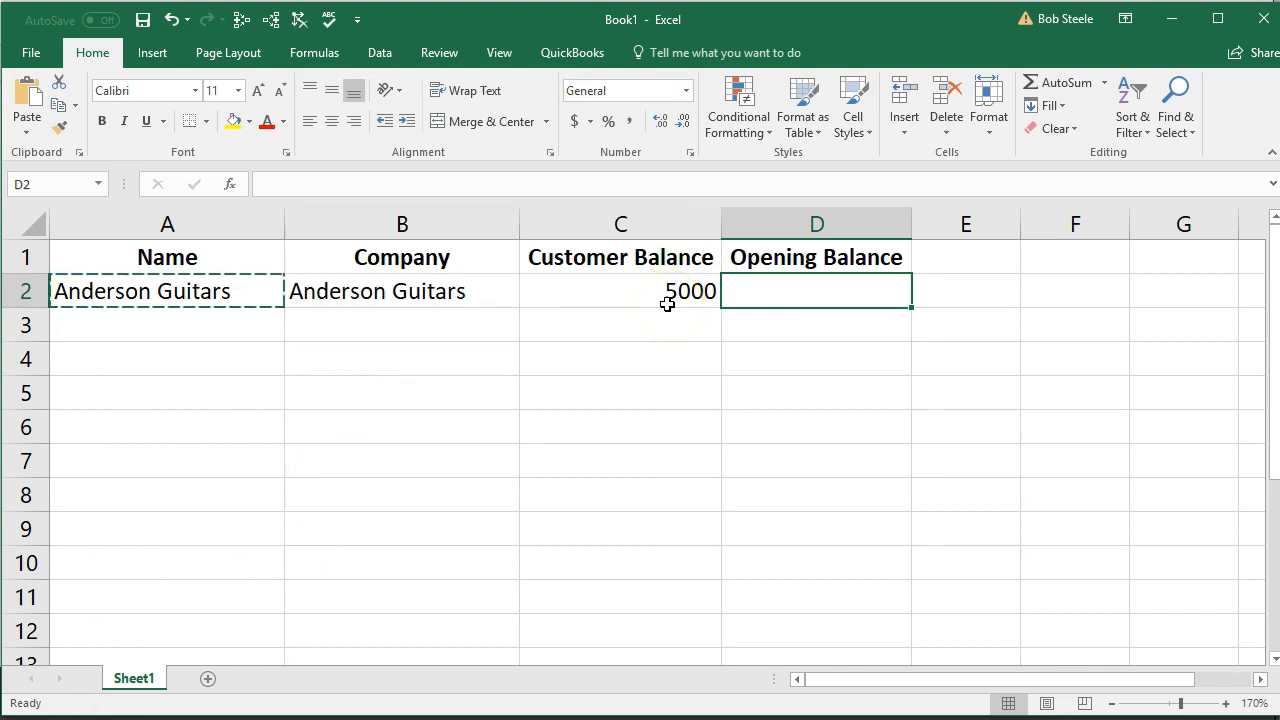
Format column C as Currency with two decimal places, no currency symbol and negative numbers in black parentheses.
click(645, 222)
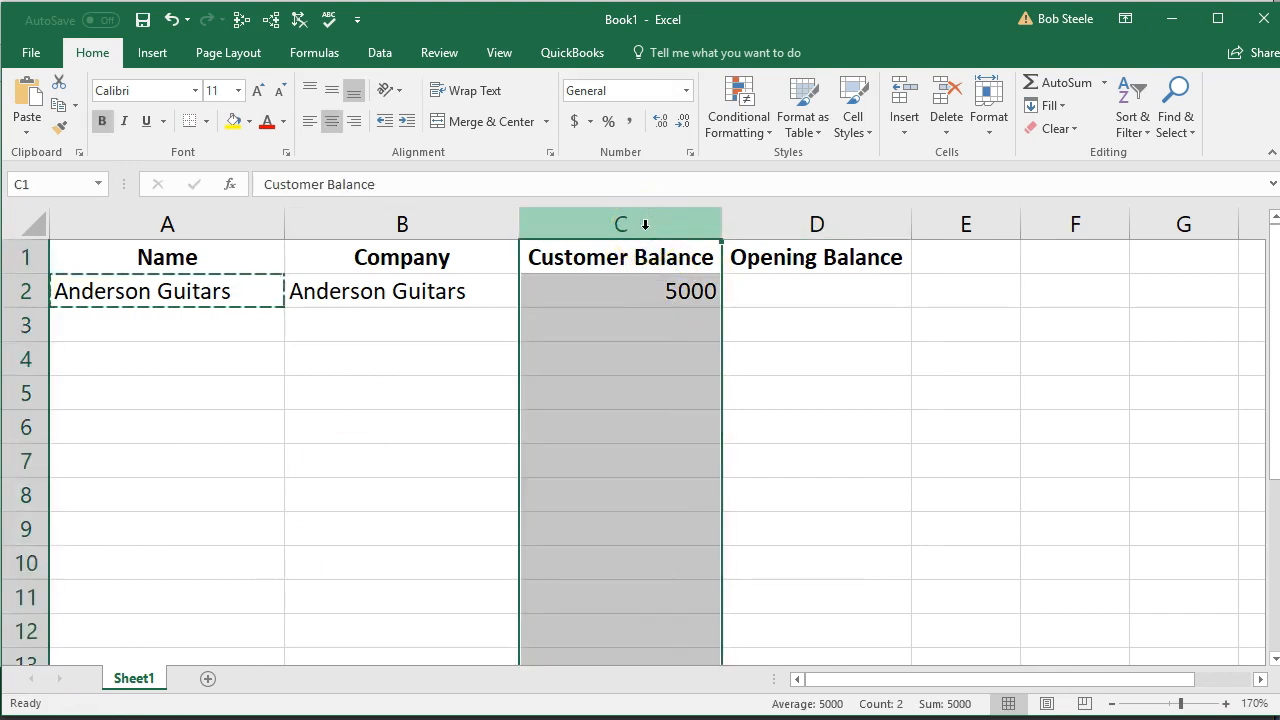
right_click(619, 332)
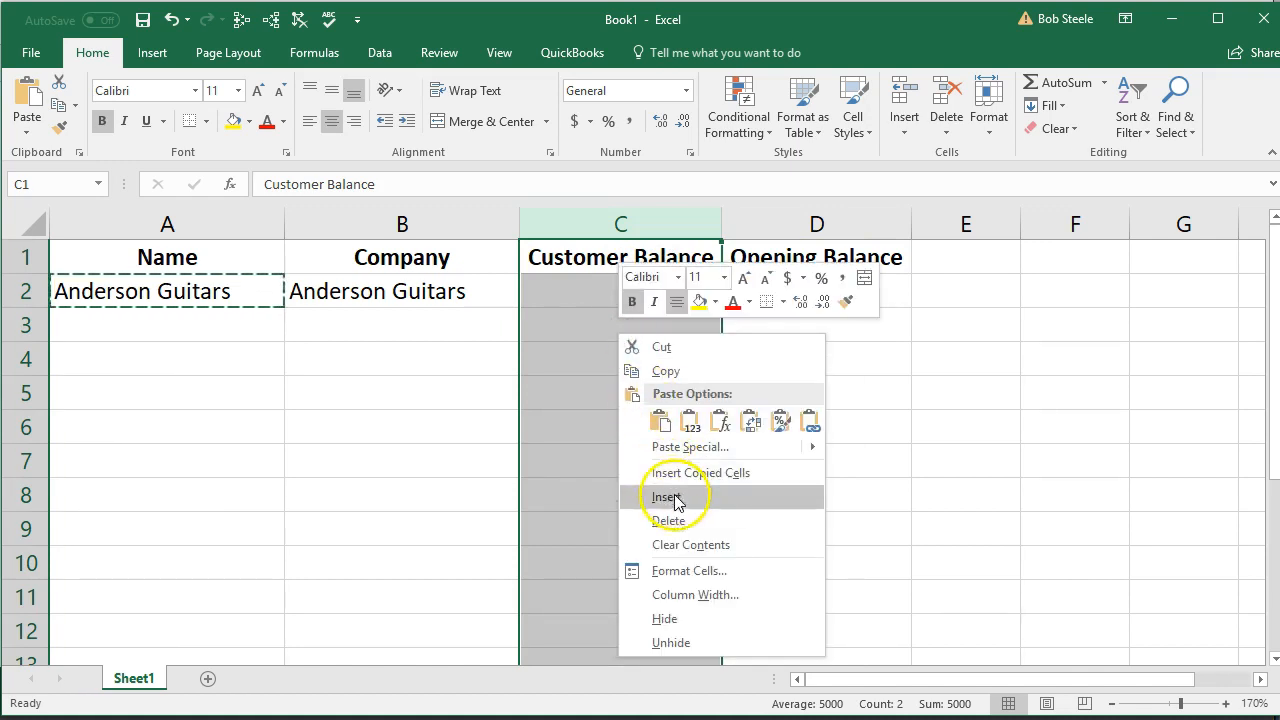
click(688, 571)
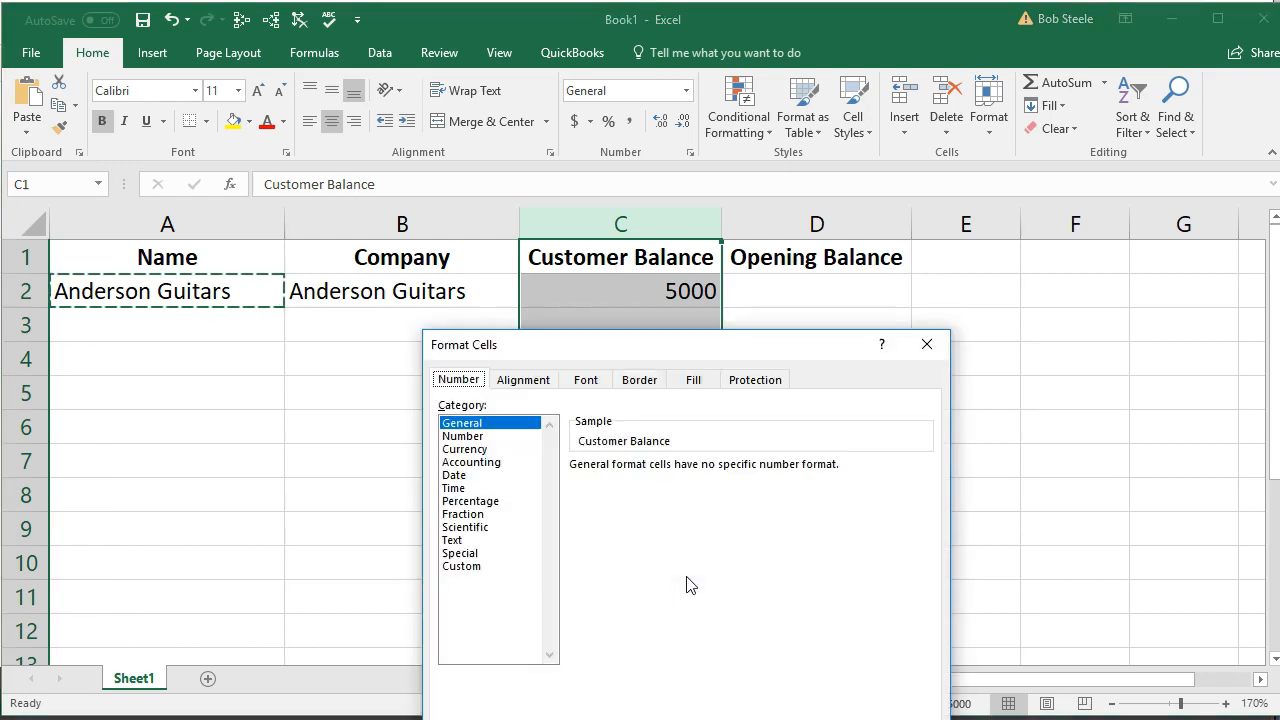
click(465, 449)
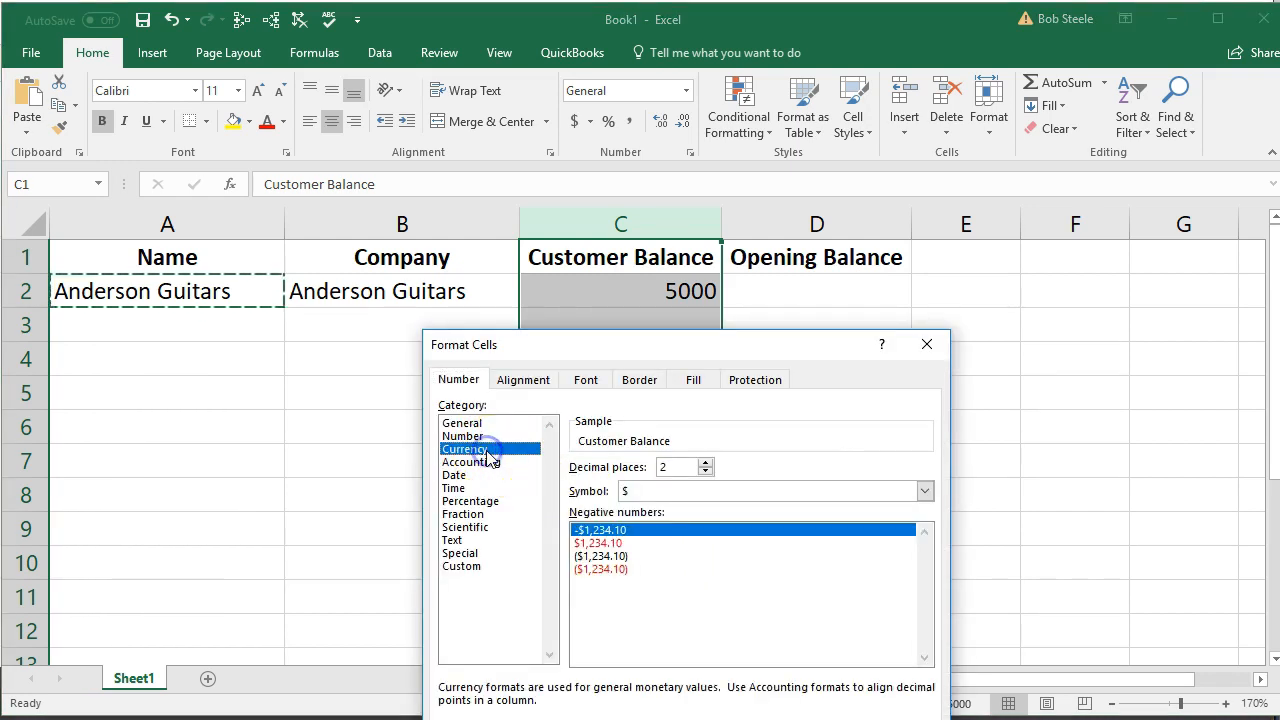
click(591, 557)
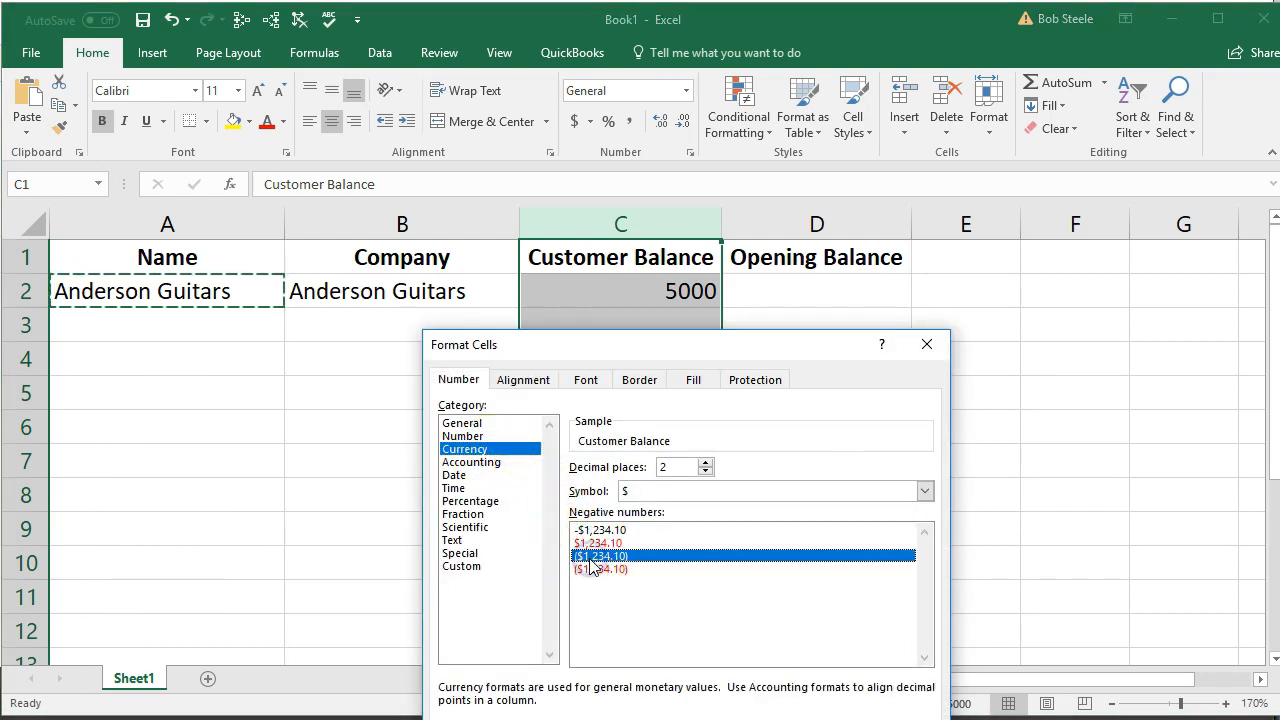
click(666, 493)
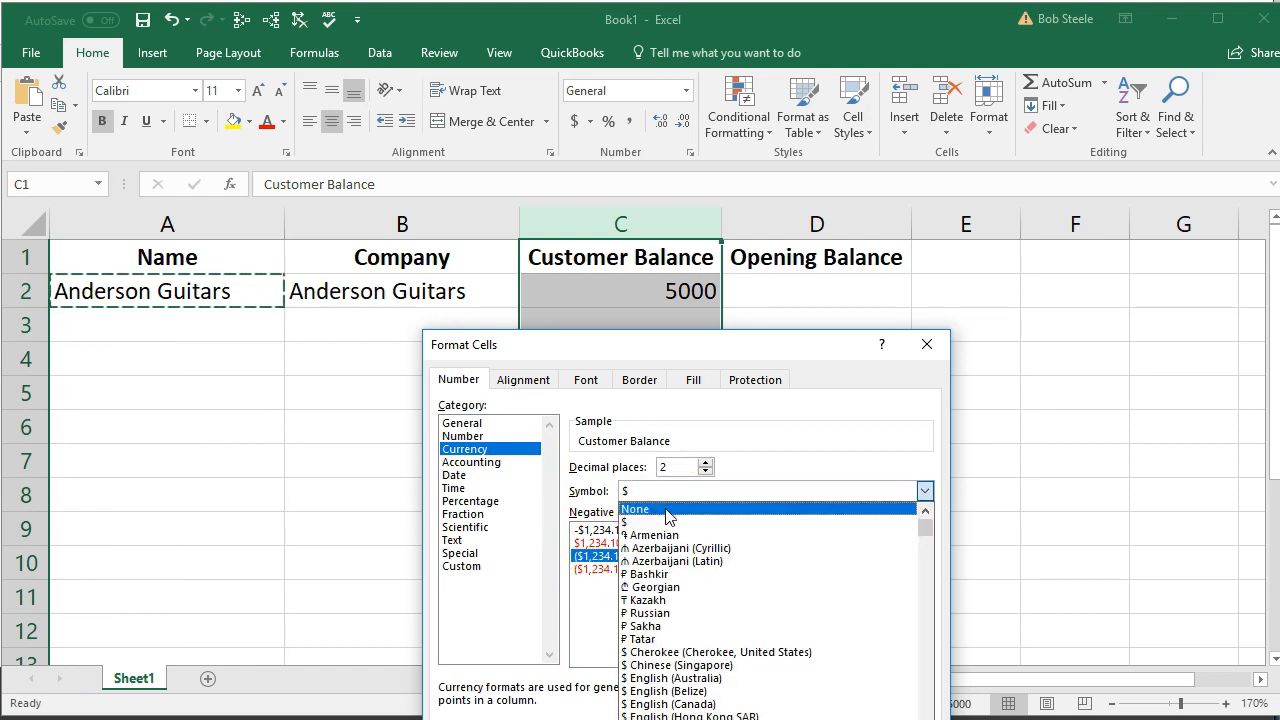
click(668, 512)
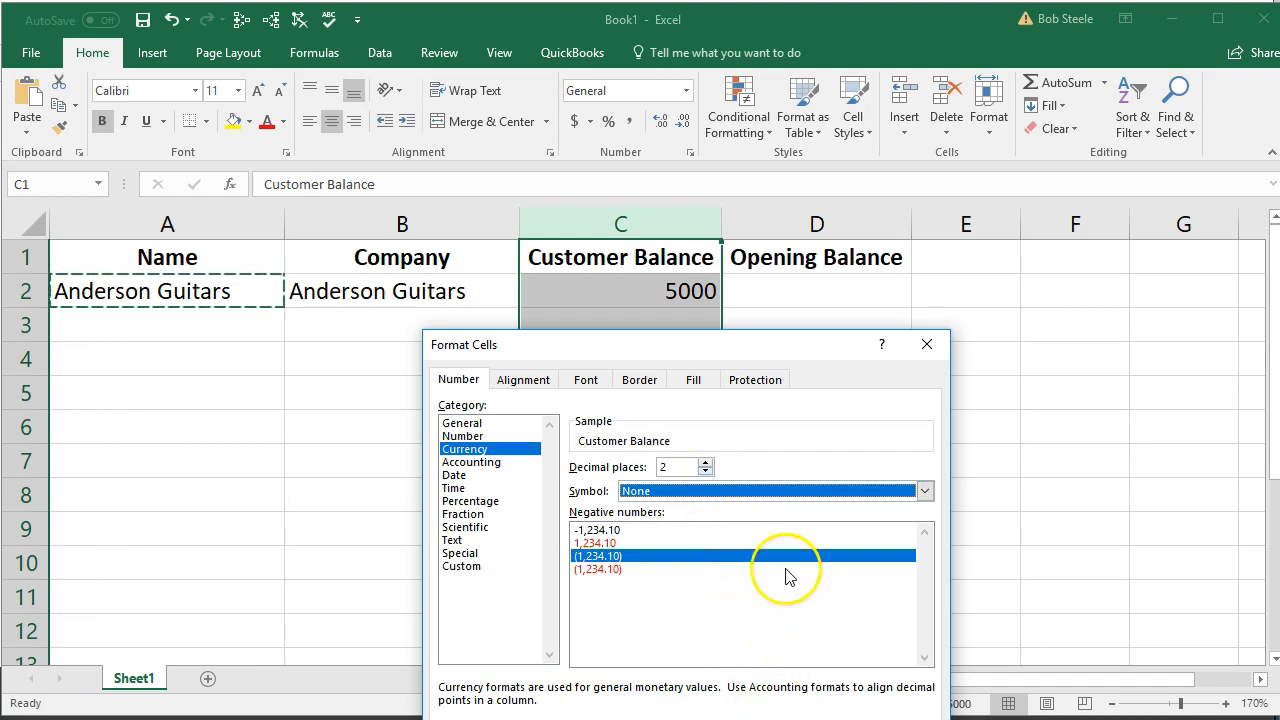
drag(741, 357, 708, 211)
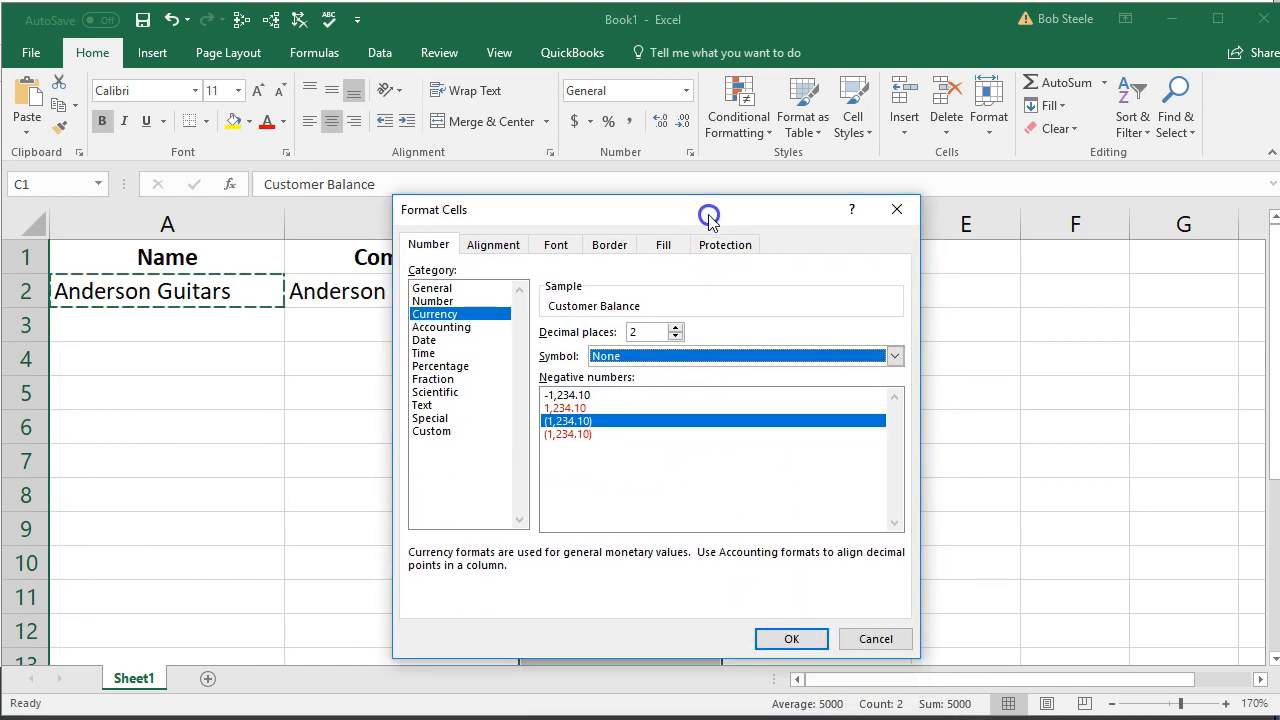
click(790, 635)
click(770, 494)
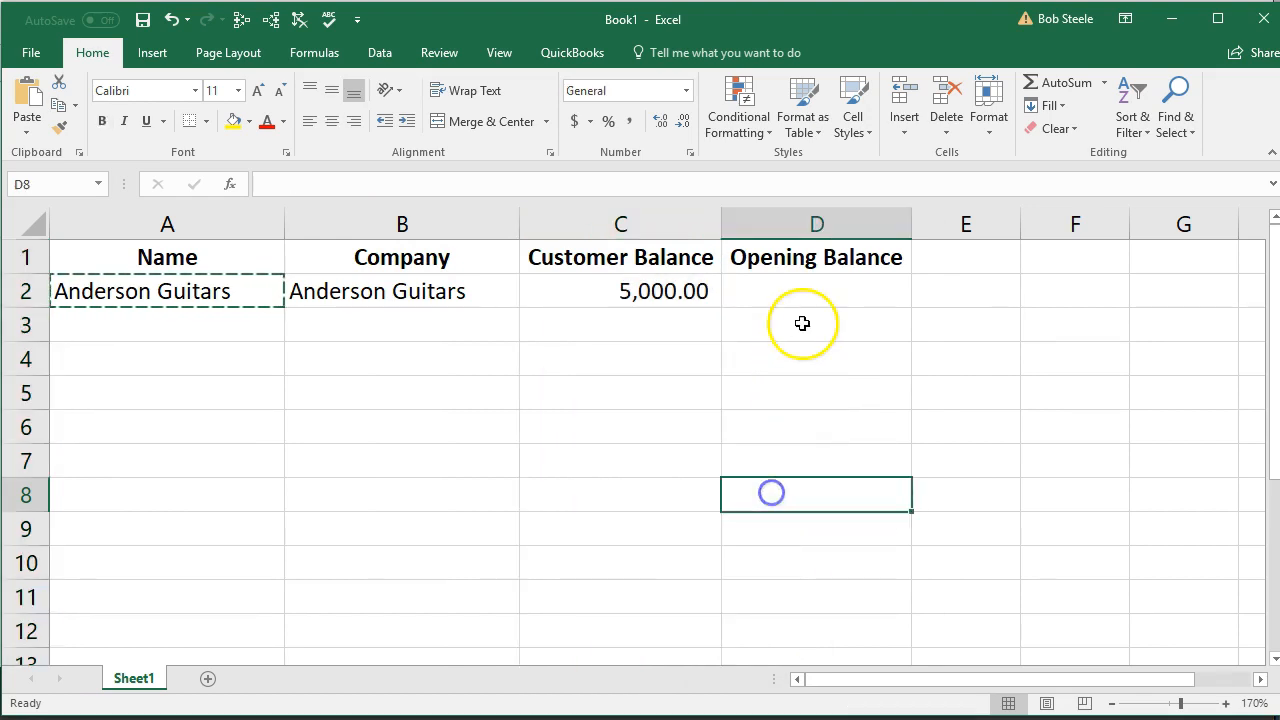
Change the D1 header to Opening Balance as of Date and auto-fit column D to it.
double_click(850, 260)
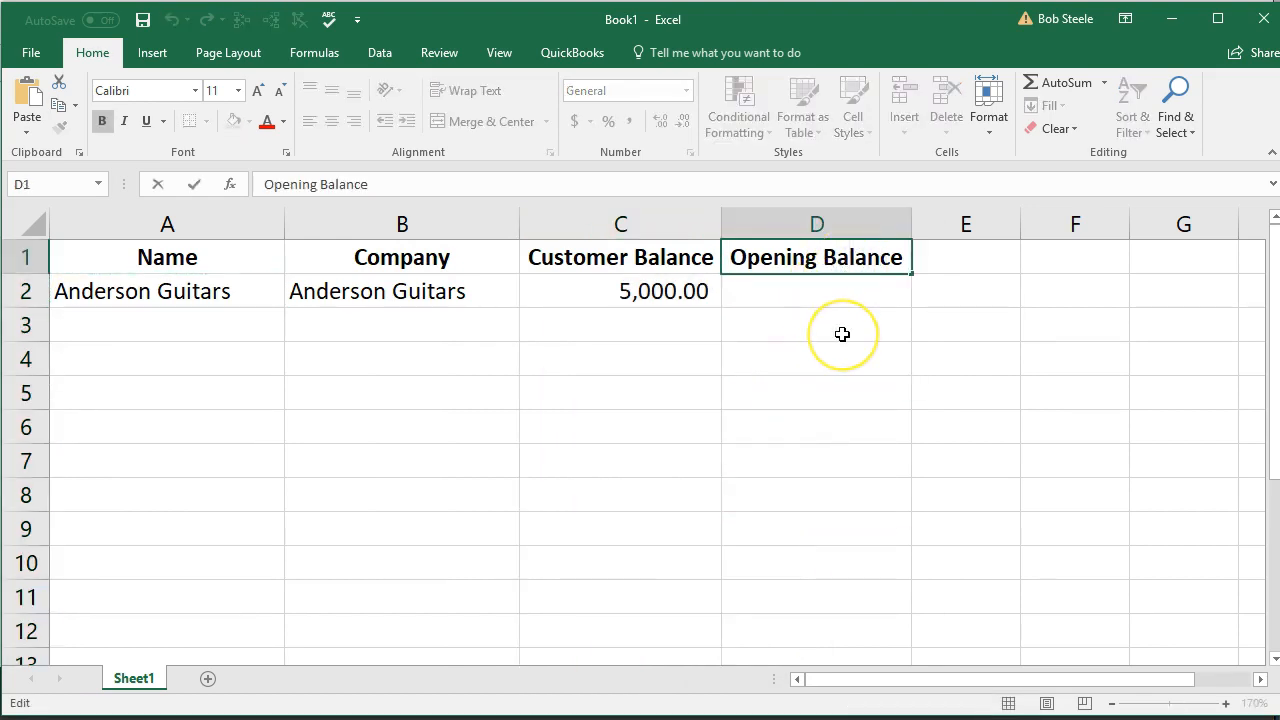
key(Right)
key(Right)
key(Right)
key(Right)
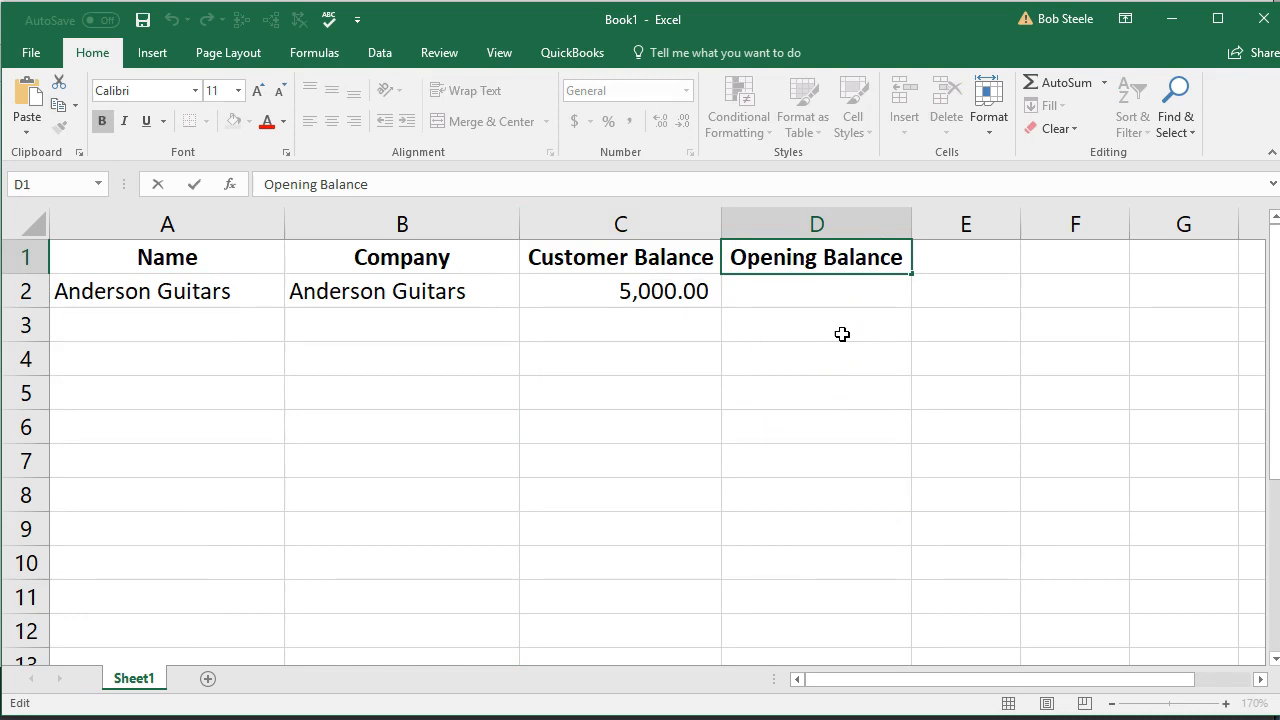
text(A)
key(BackSpace)
text(as of Dat)
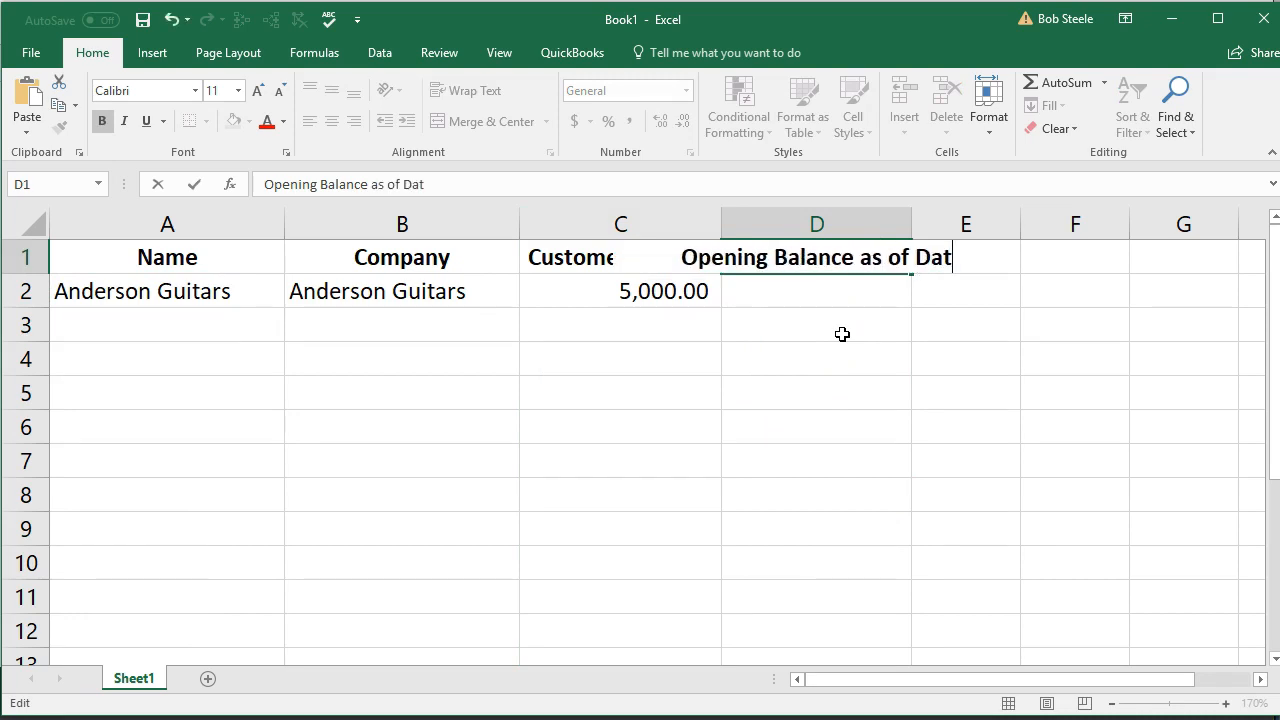
text(e)
key(Return)
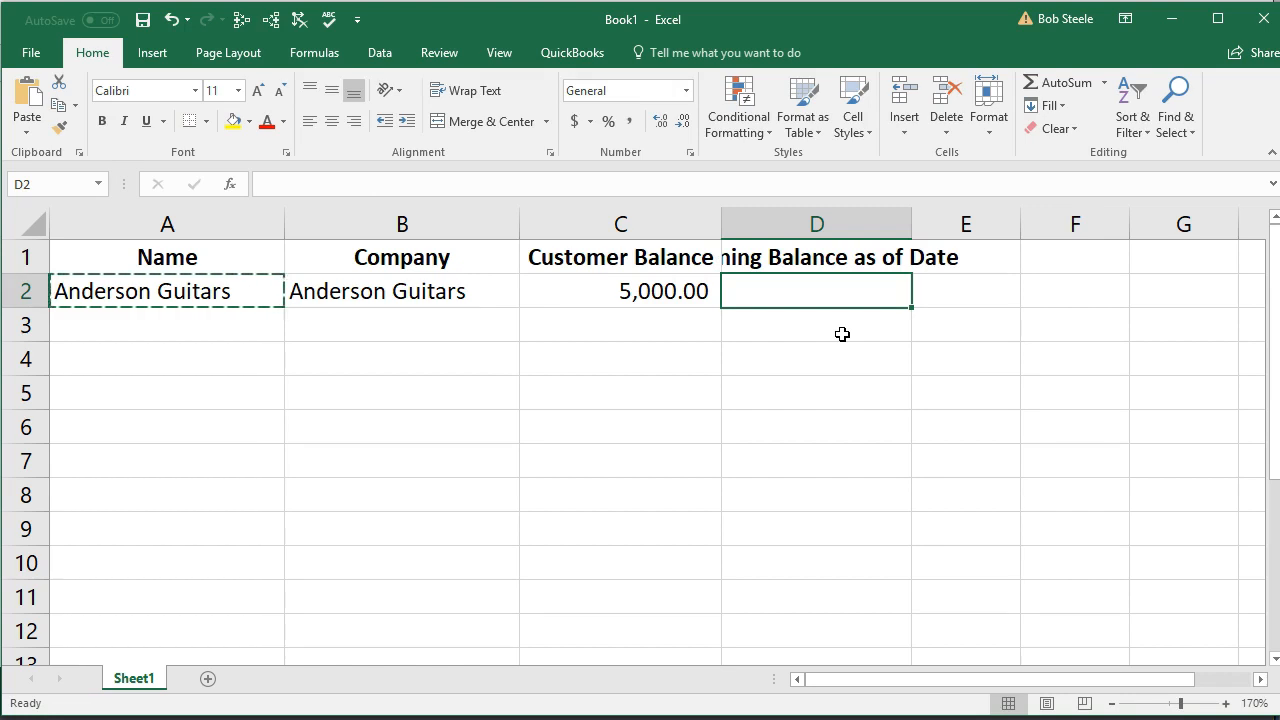
double_click(912, 221)
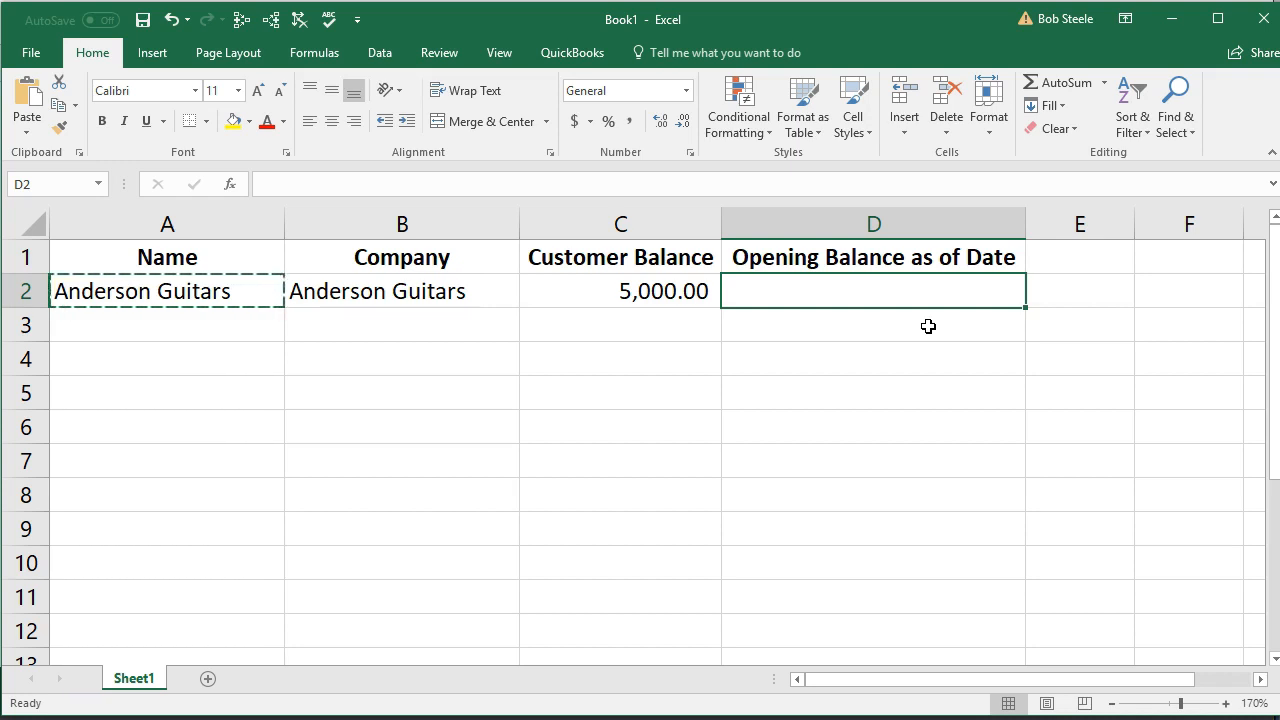
Enter 12/31/00 as the opening balance date in D2 and correct it to 12/31/2020.
text(12)
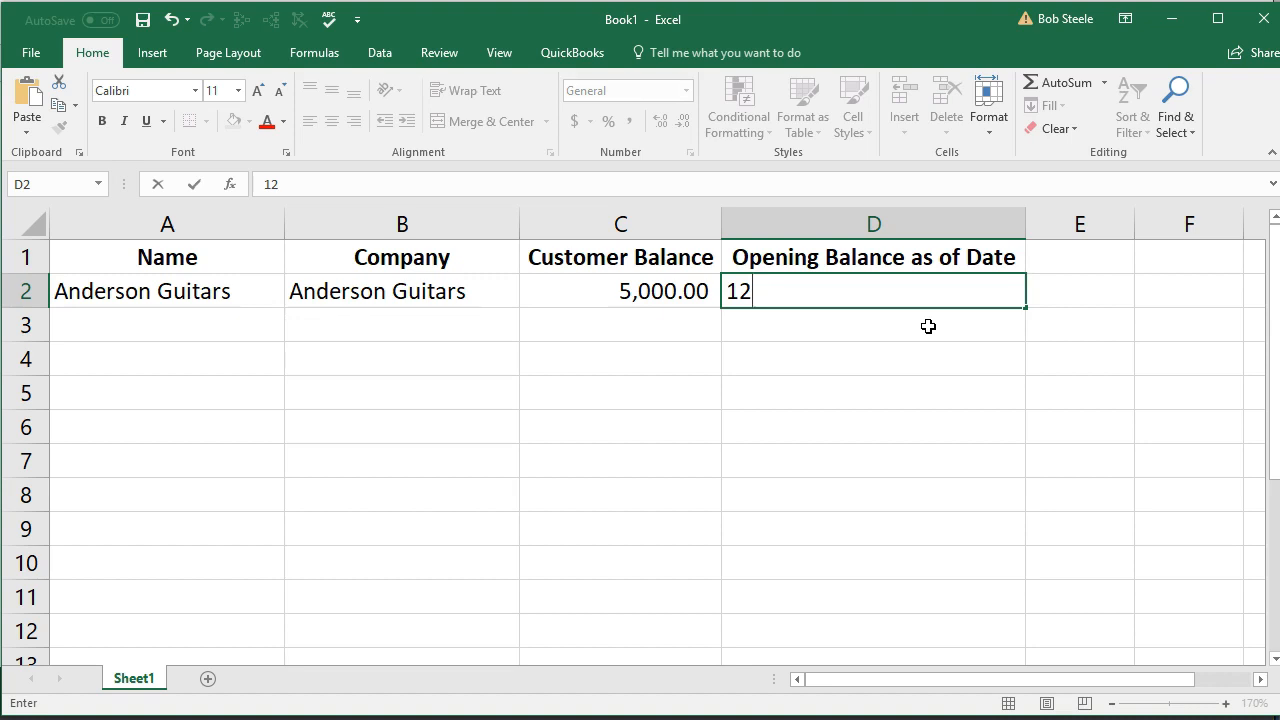
text(/31/00)
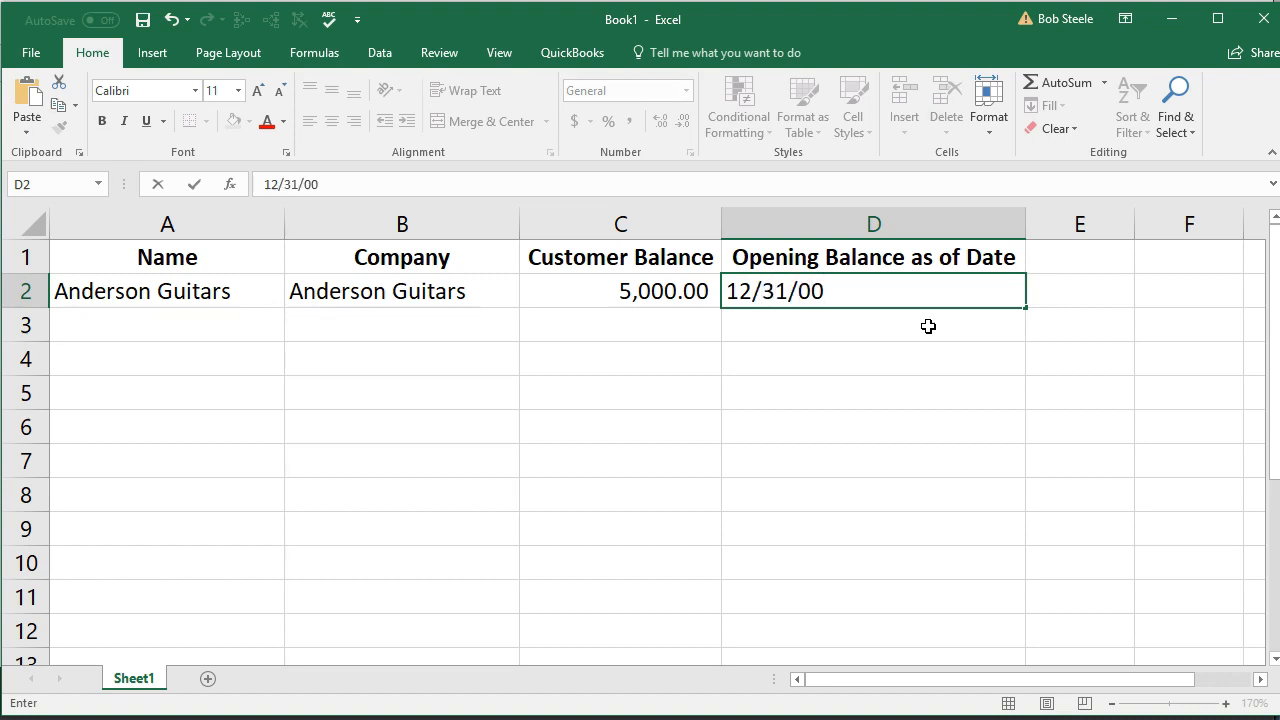
key(Return)
key(Up)
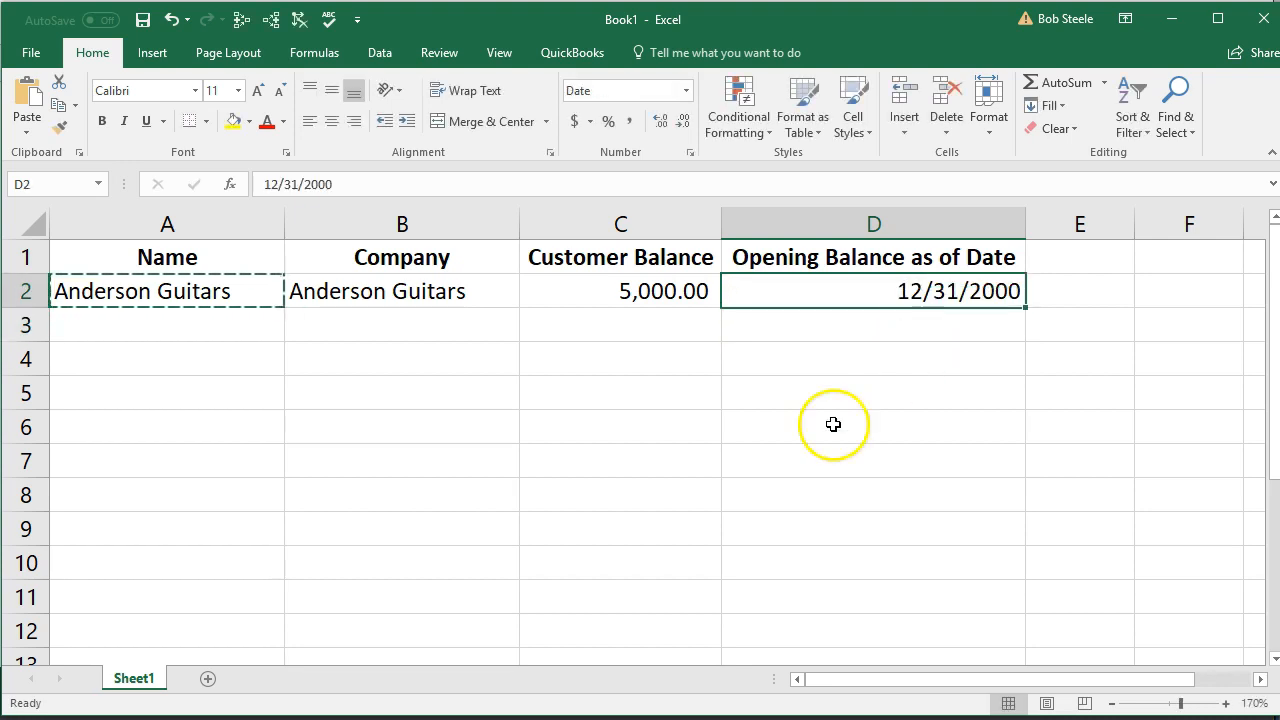
double_click(1005, 291)
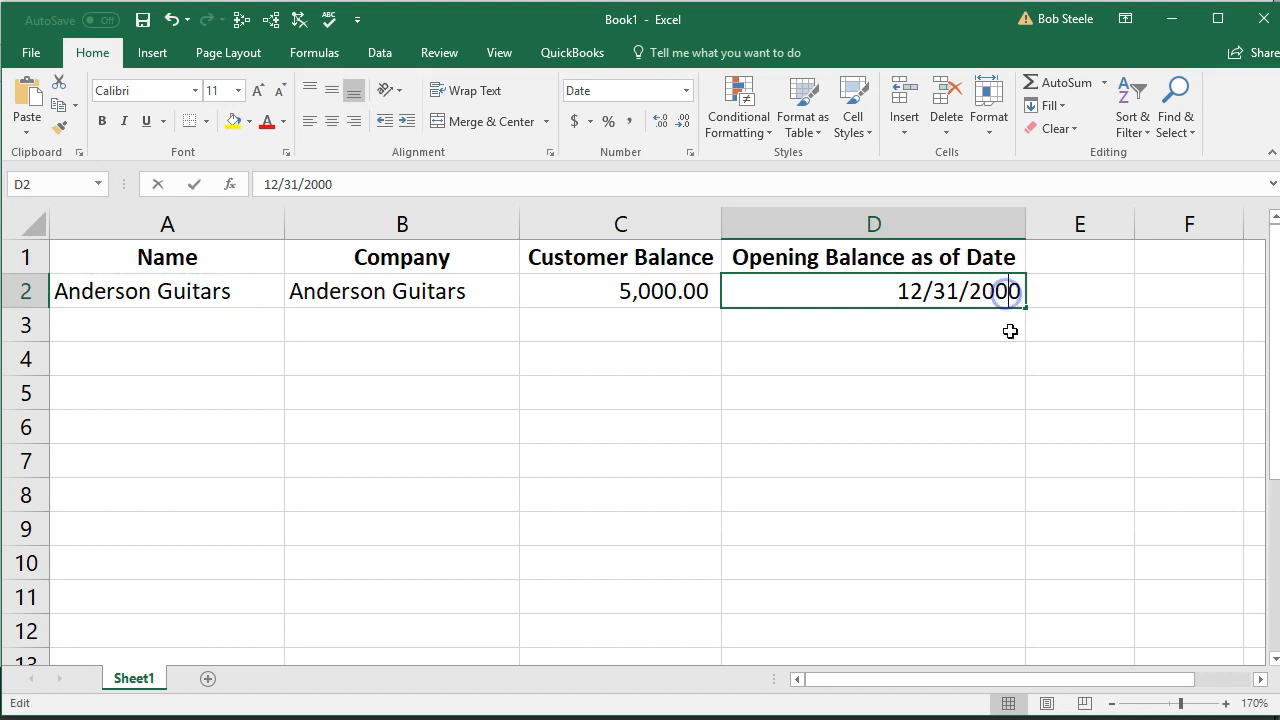
key(BackSpace)
text(2)
key(Return)
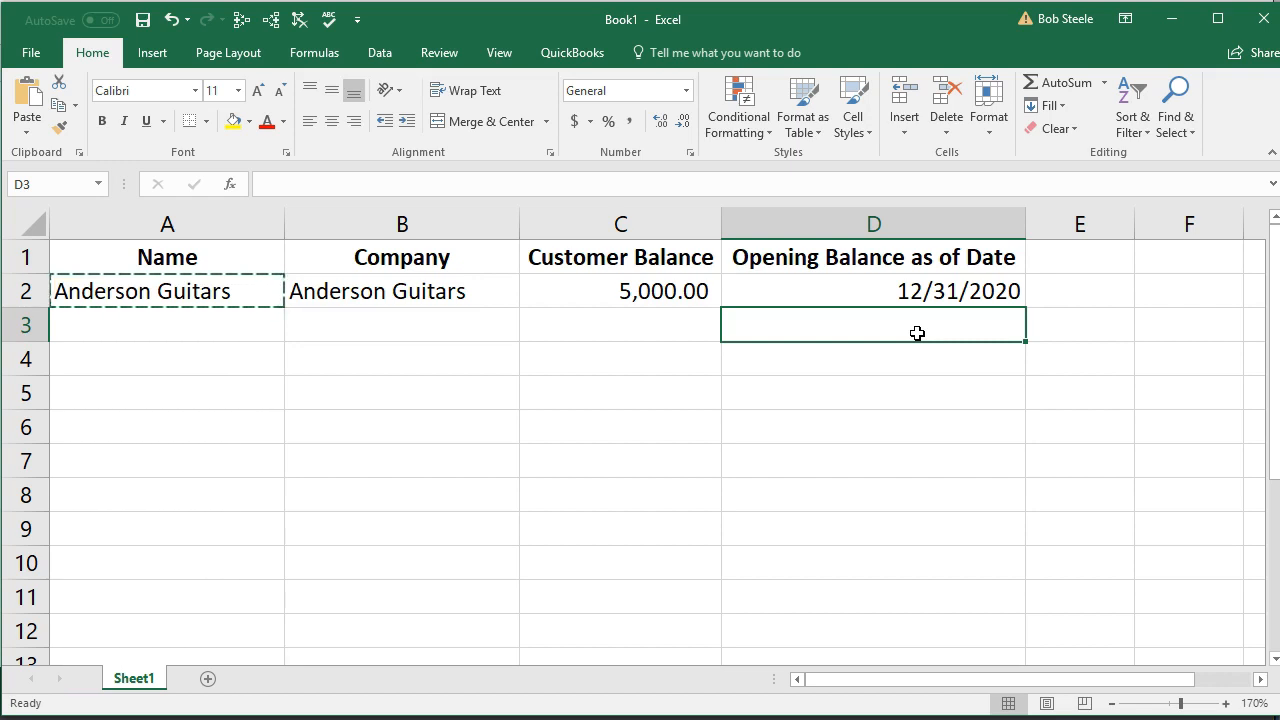
Enter Jones Guitars as the second customer name in A3.
click(675, 292)
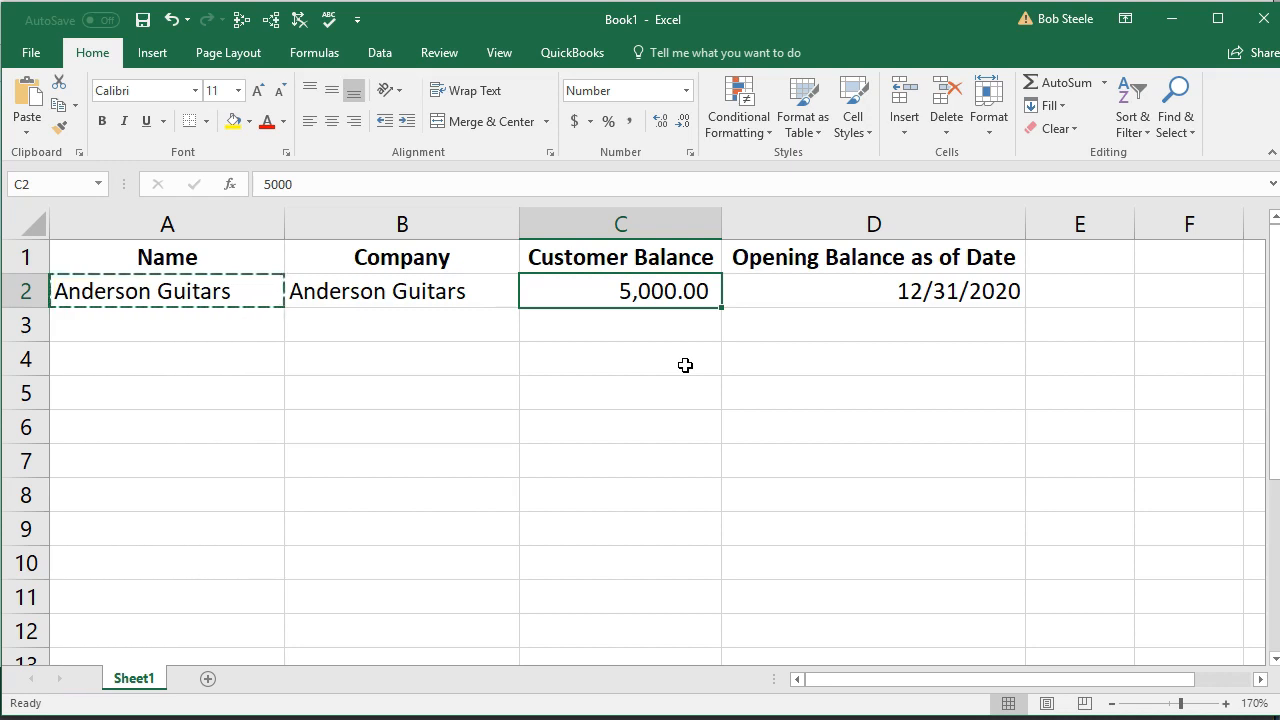
click(249, 318)
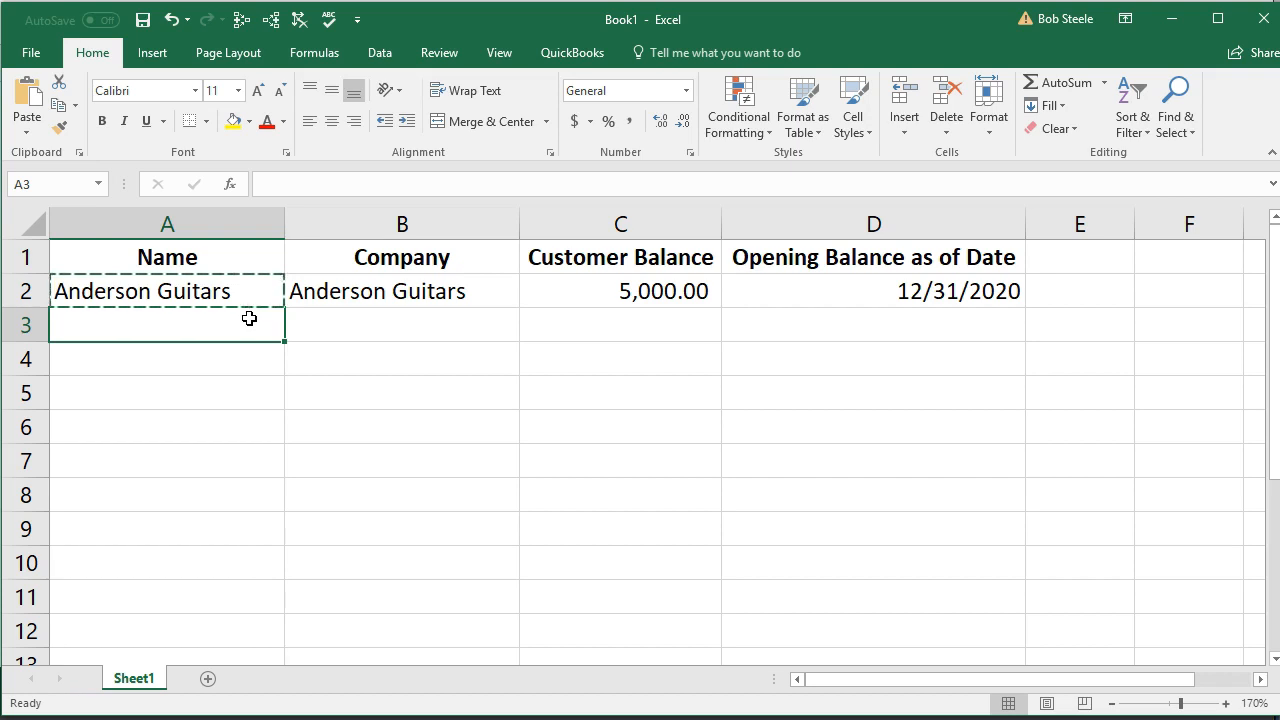
text(Jones)
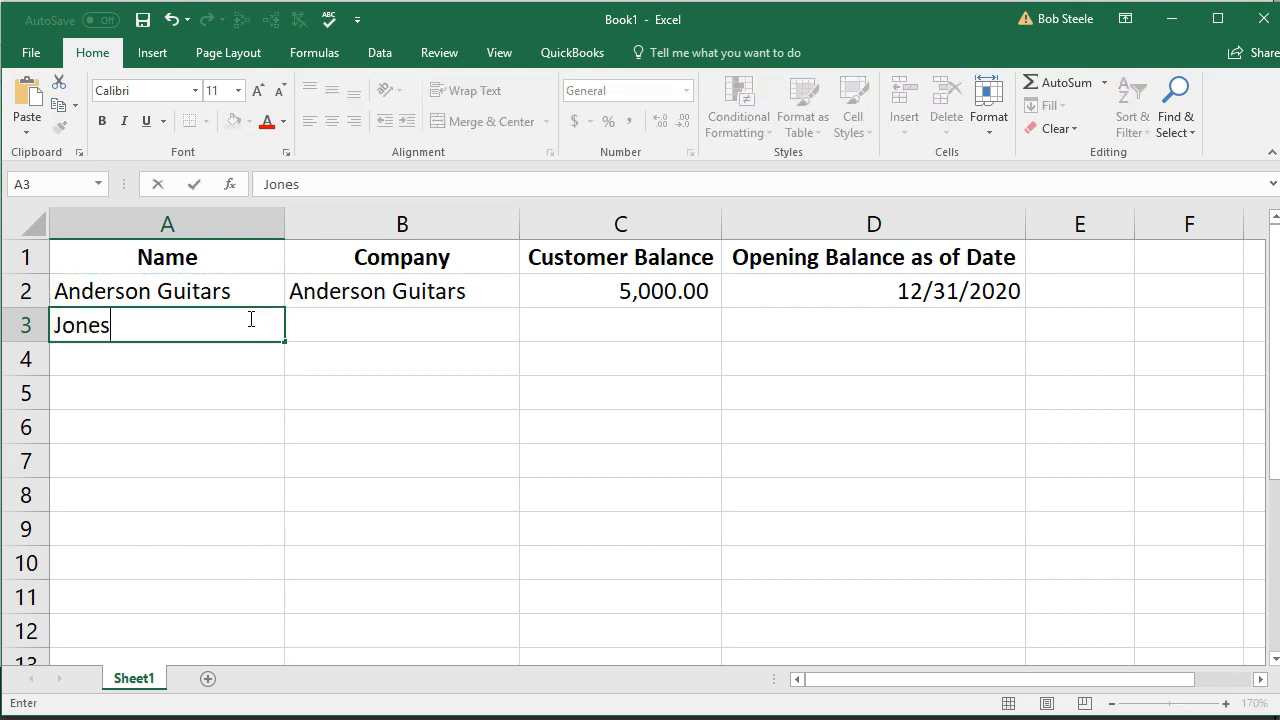
text( Guitars)
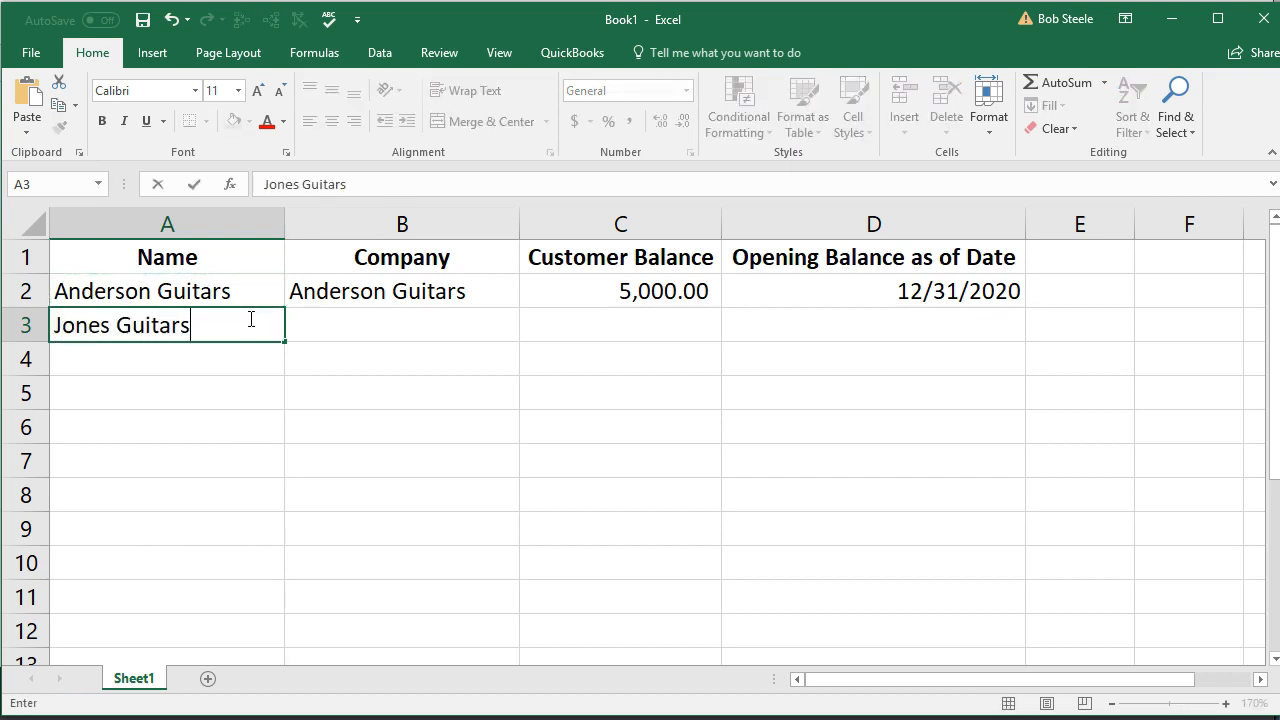
key(Tab)
Copy Jones Guitars from A3 into the Company cell B3.
right_click(249, 318)
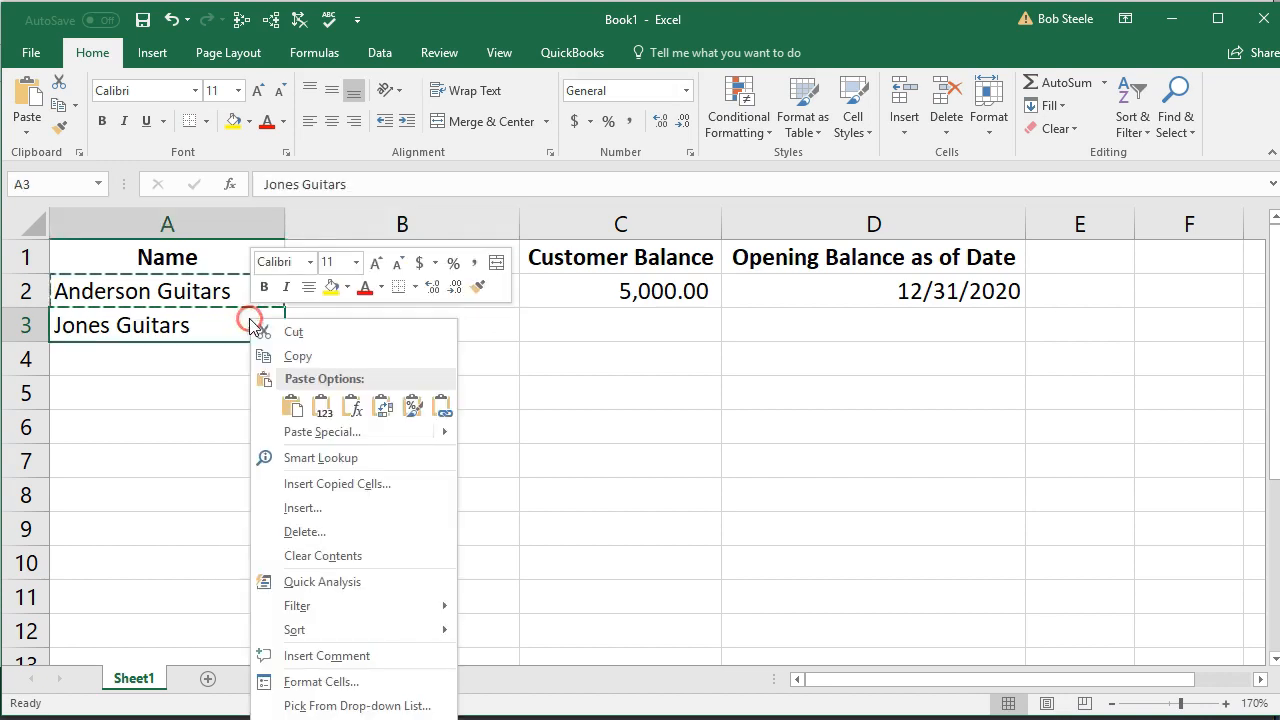
click(290, 356)
right_click(328, 327)
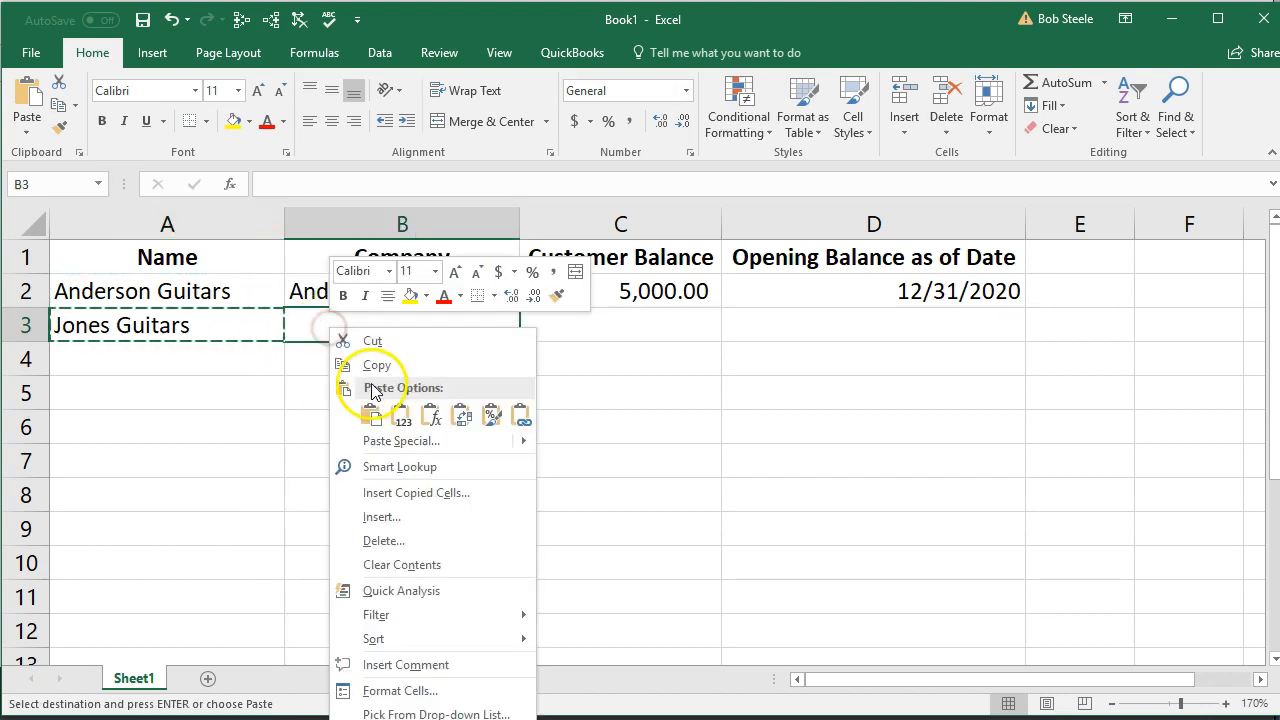
click(371, 415)
Enter a customer balance of 7500 in C3 and the opening balance date 12/31/2020 in D3 for Jones Guitars.
click(597, 317)
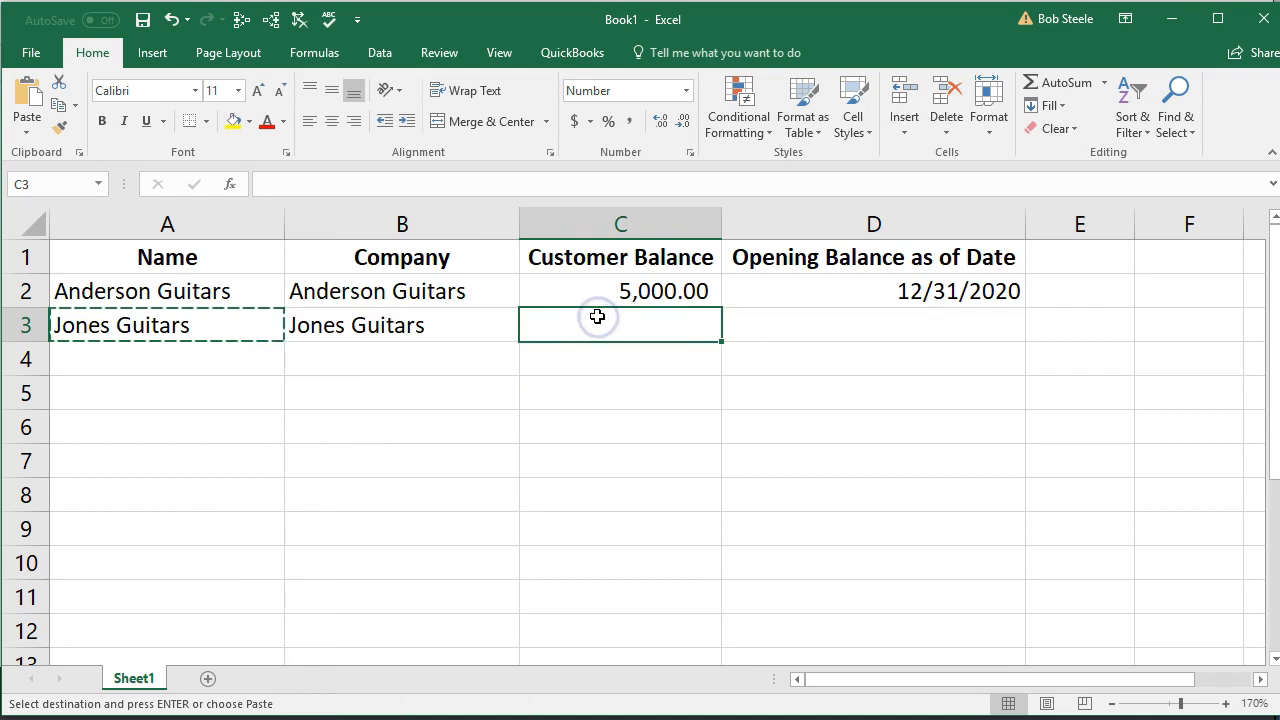
text(7500)
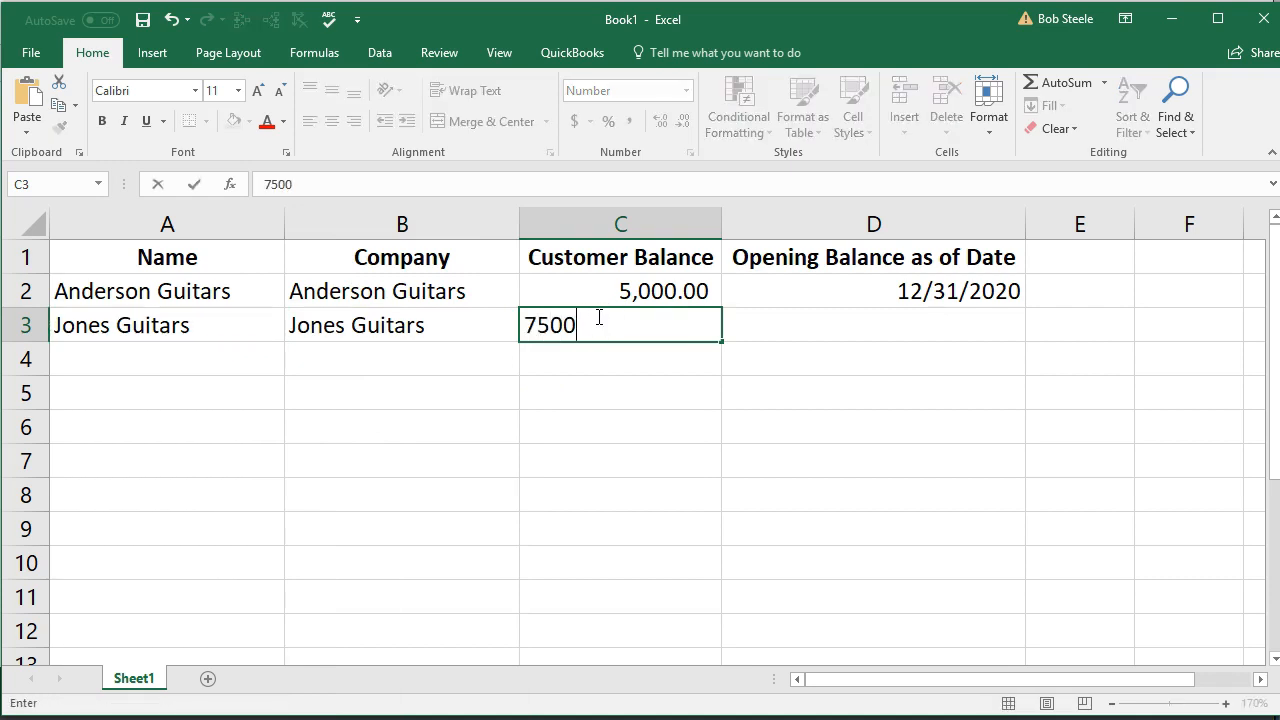
key(ctrl+Return)
key(Tab)
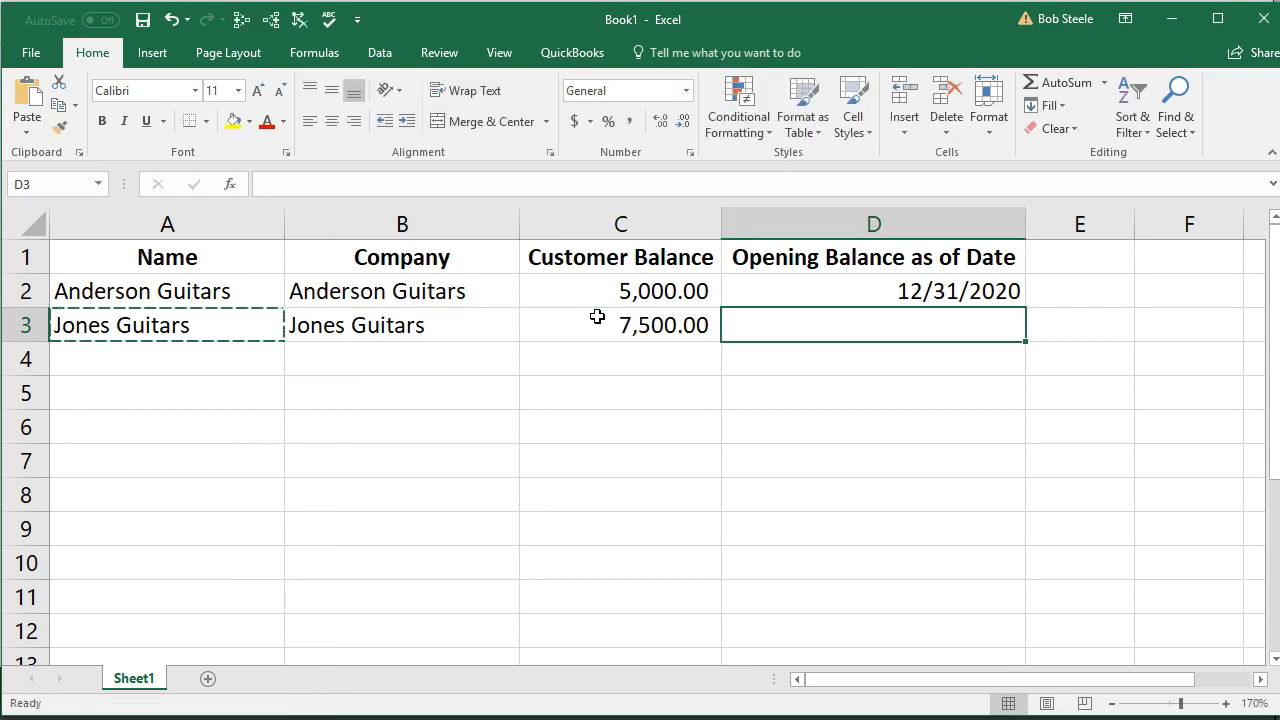
key(F2)
text(31/2020)
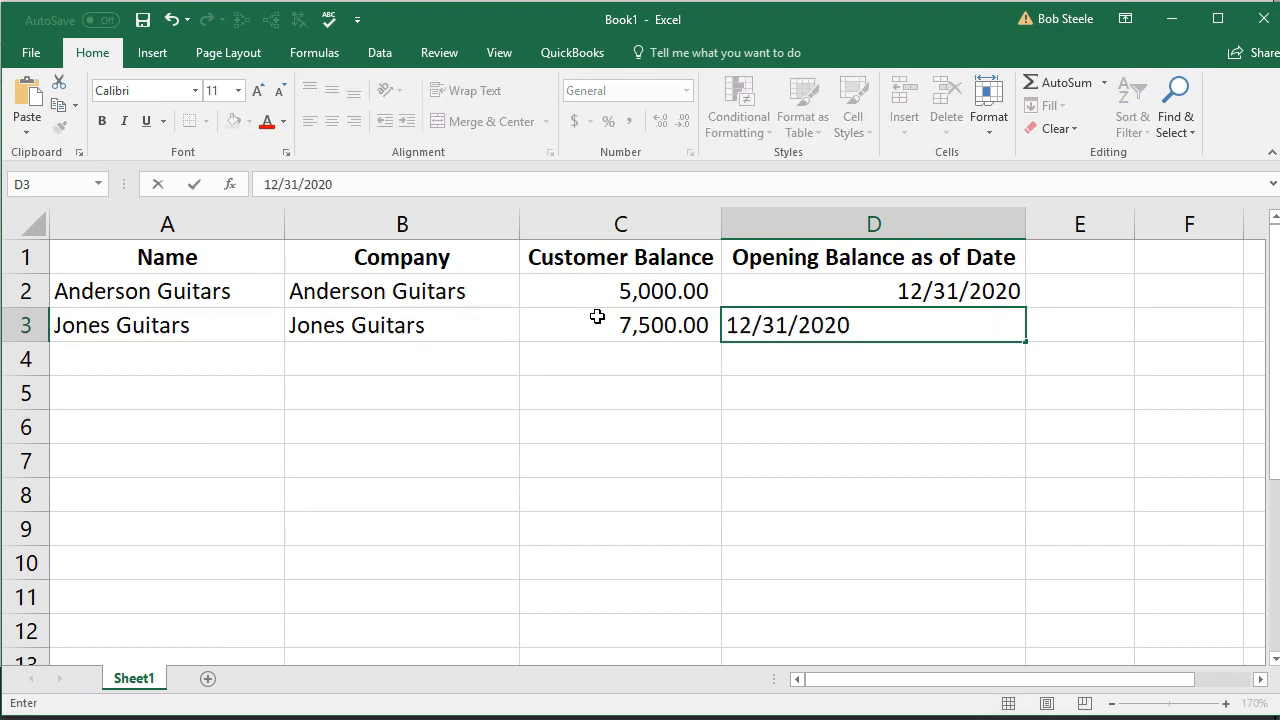
key(Return)
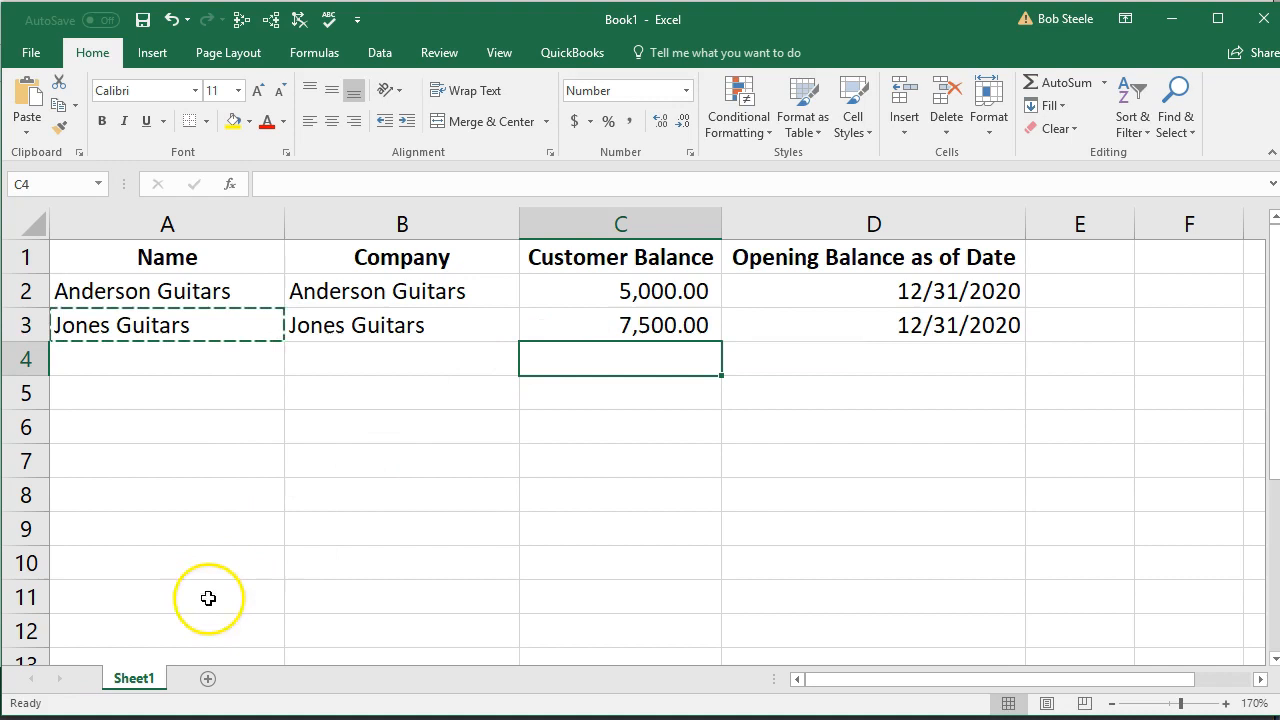
Enter Smith Guitars as the third customer name in A4.
click(183, 359)
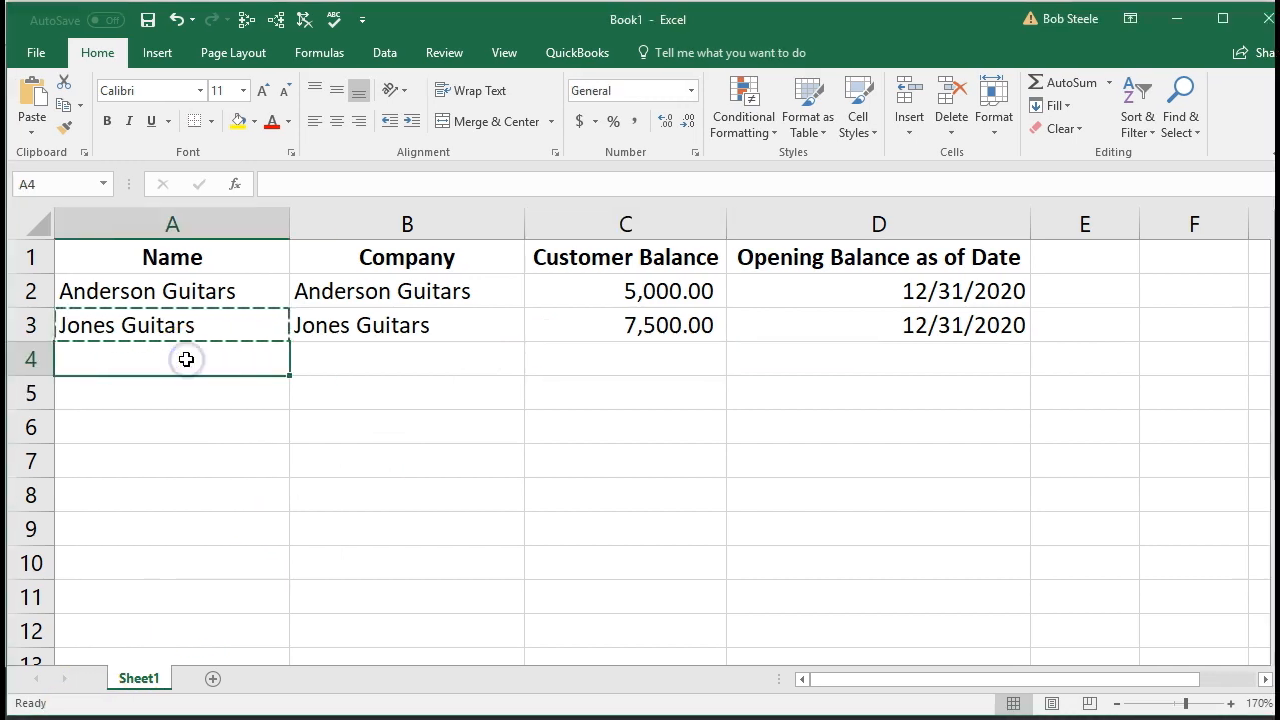
text(Smith)
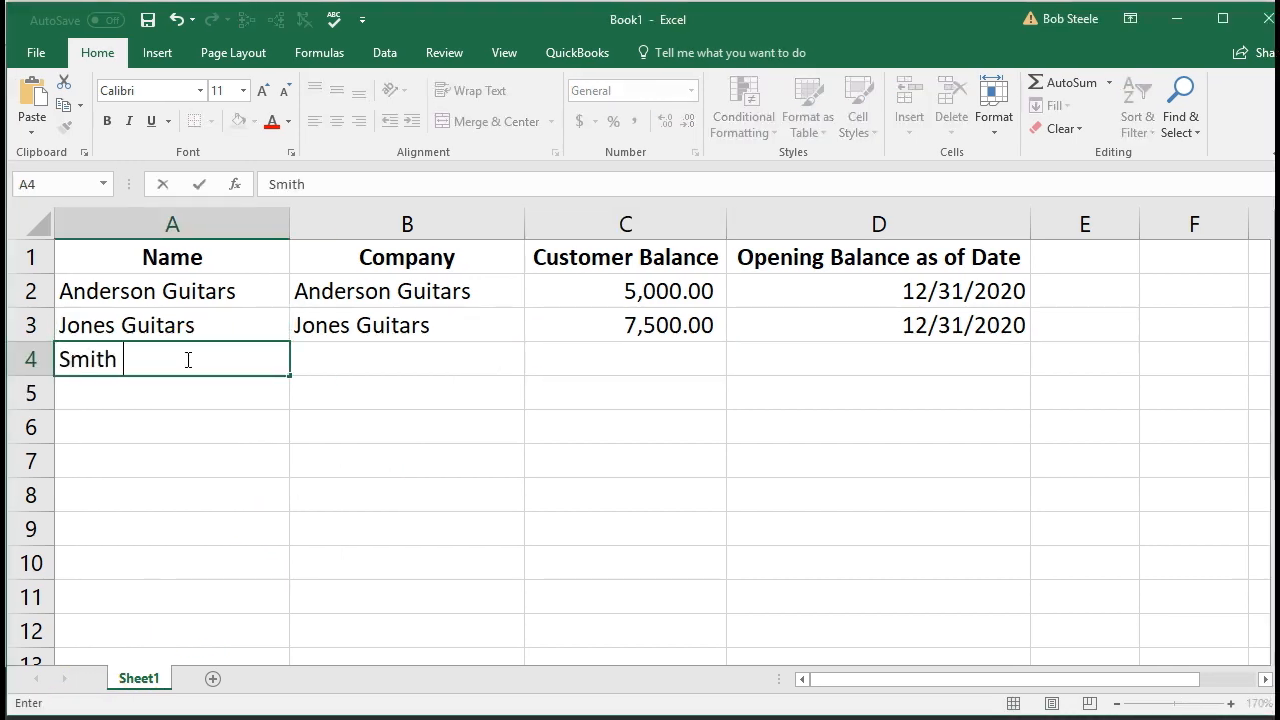
text( Guitars)
key(Tab)
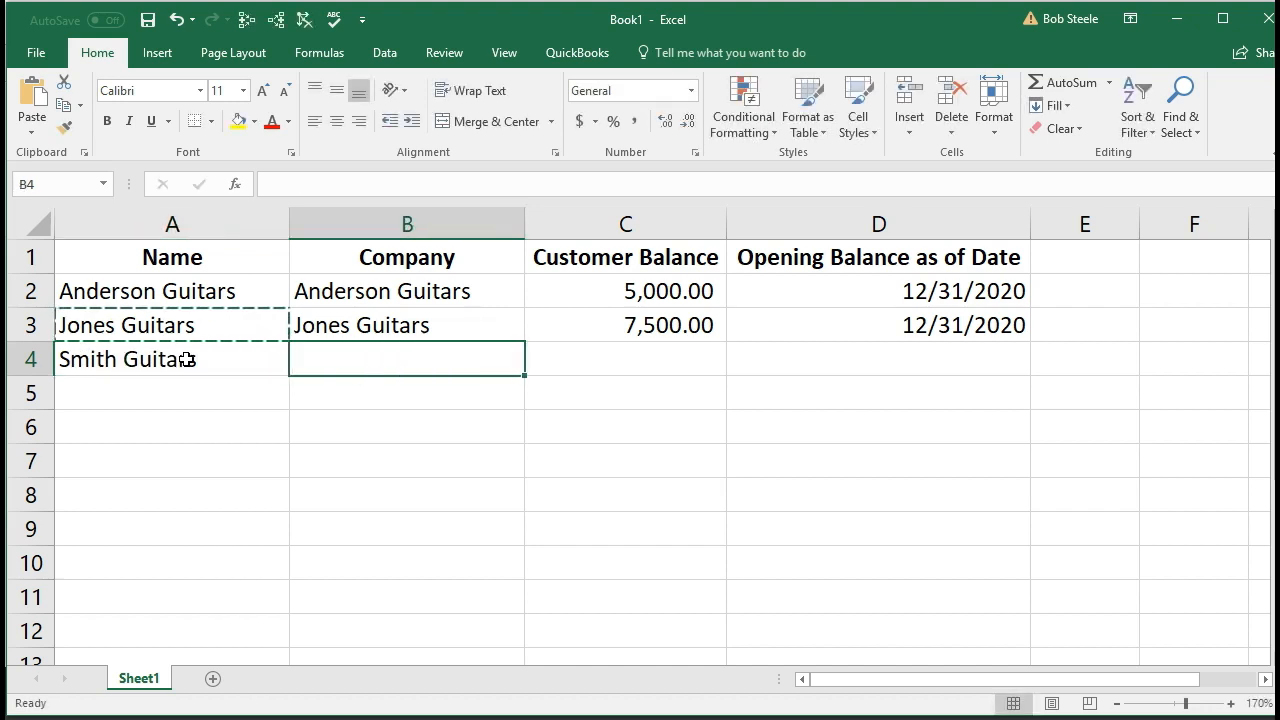
Copy Smith Guitars from A4 into the Company cell B4.
right_click(187, 360)
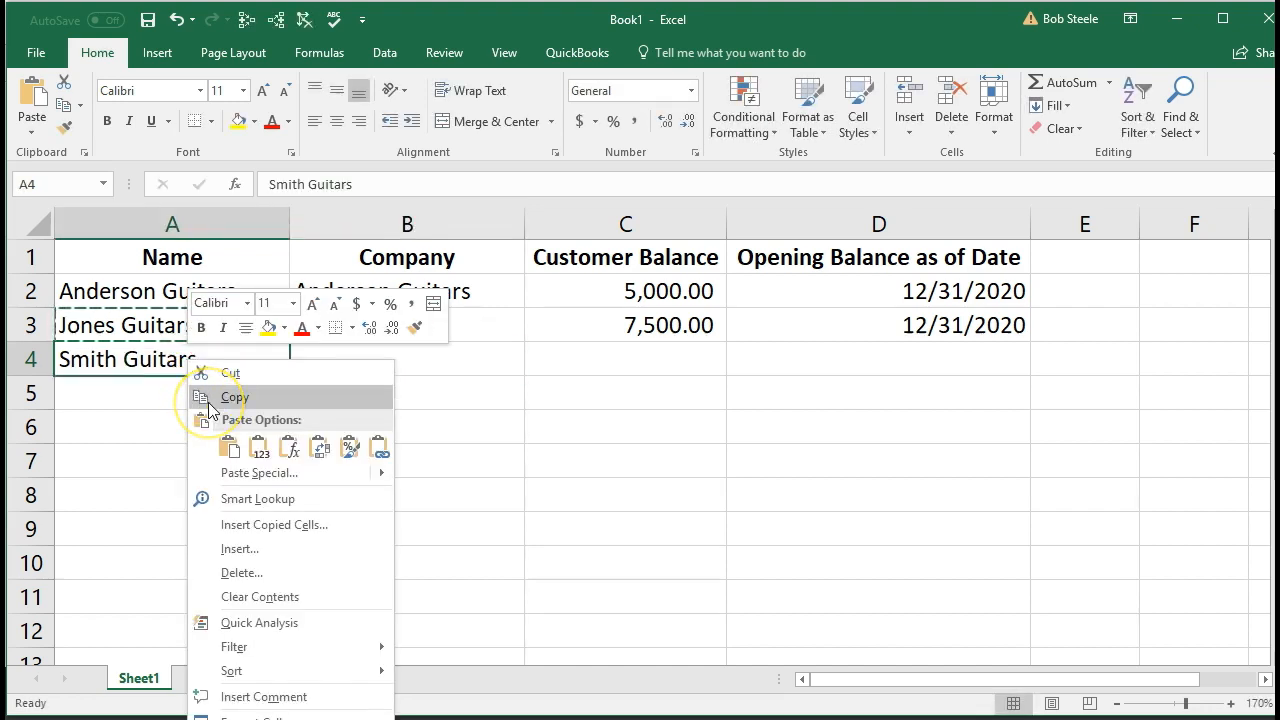
click(209, 403)
click(334, 358)
right_click(334, 358)
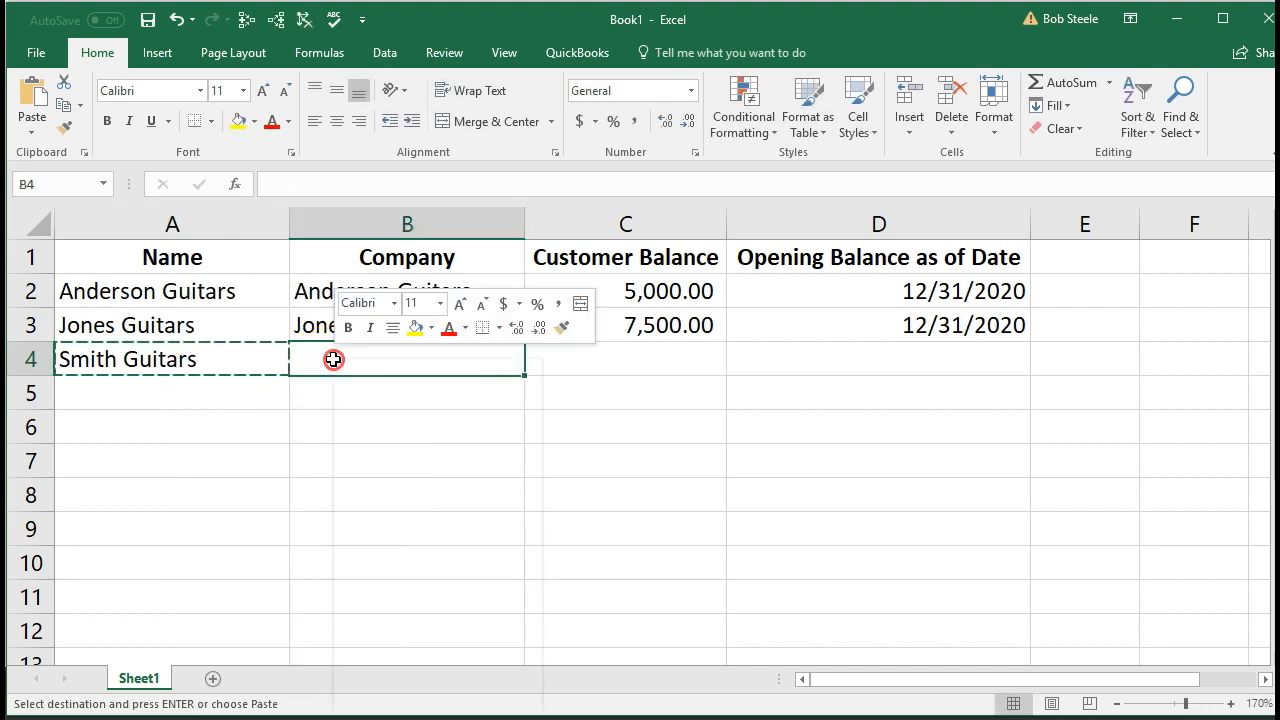
click(376, 447)
Enter a customer balance of 80,000 in C4 and the opening balance date 12/31/2020 in D4 for Smith Guitars.
click(563, 361)
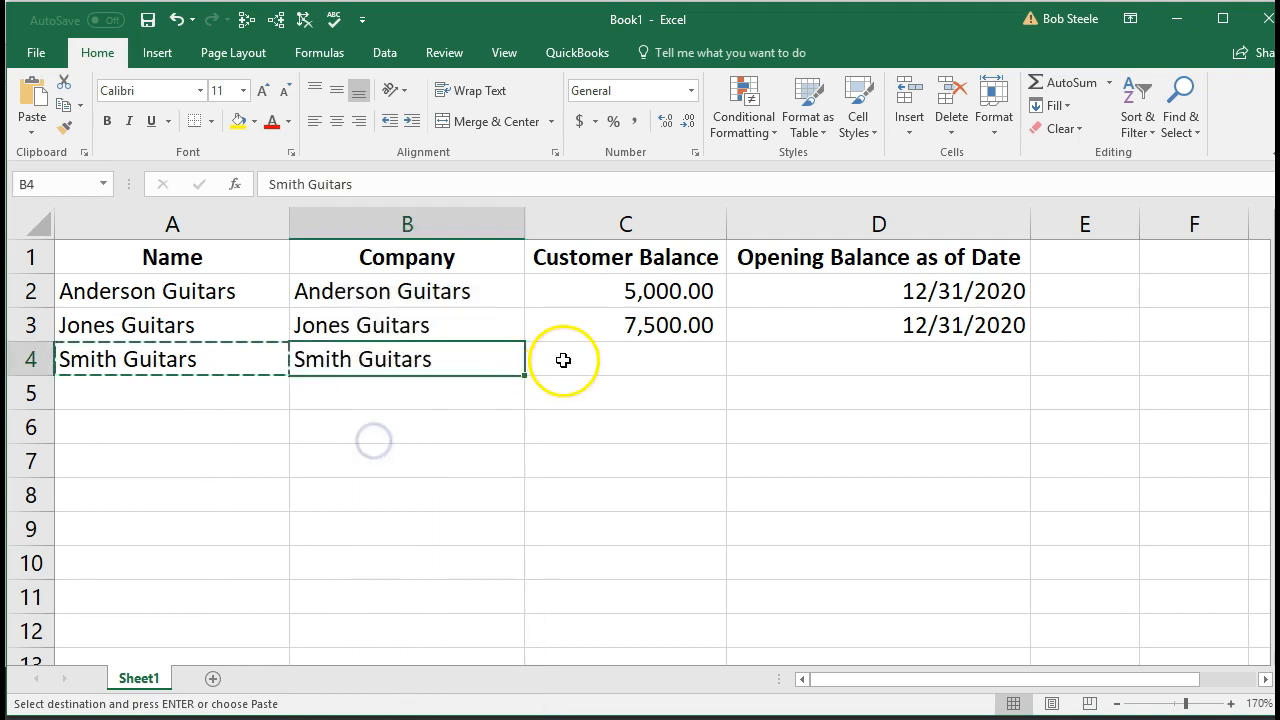
text(80)
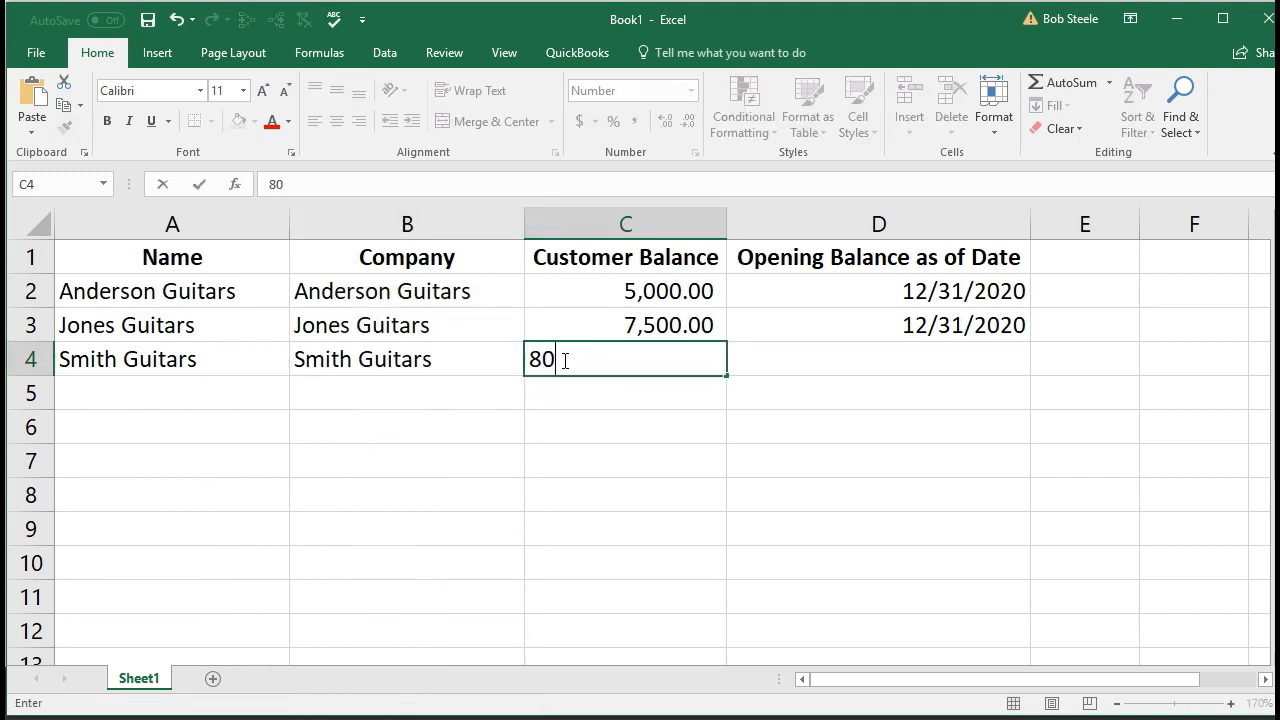
text(,0000)
key(Tab)
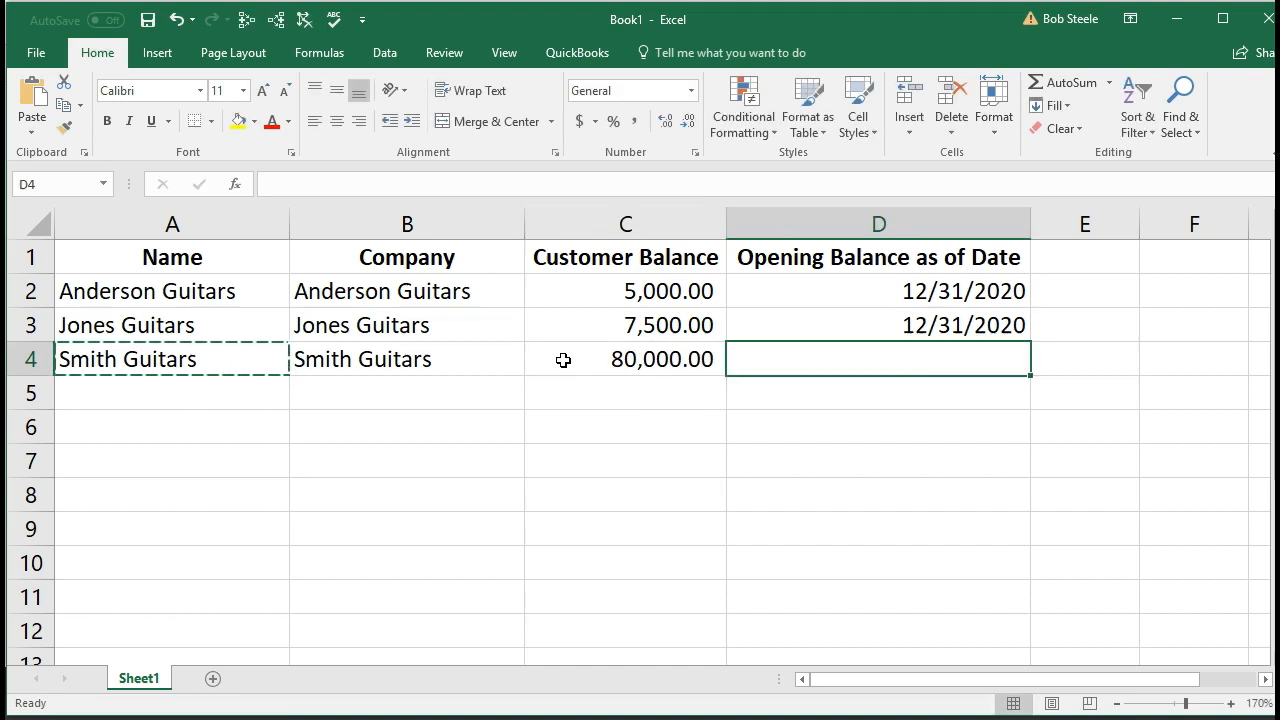
text(12/)
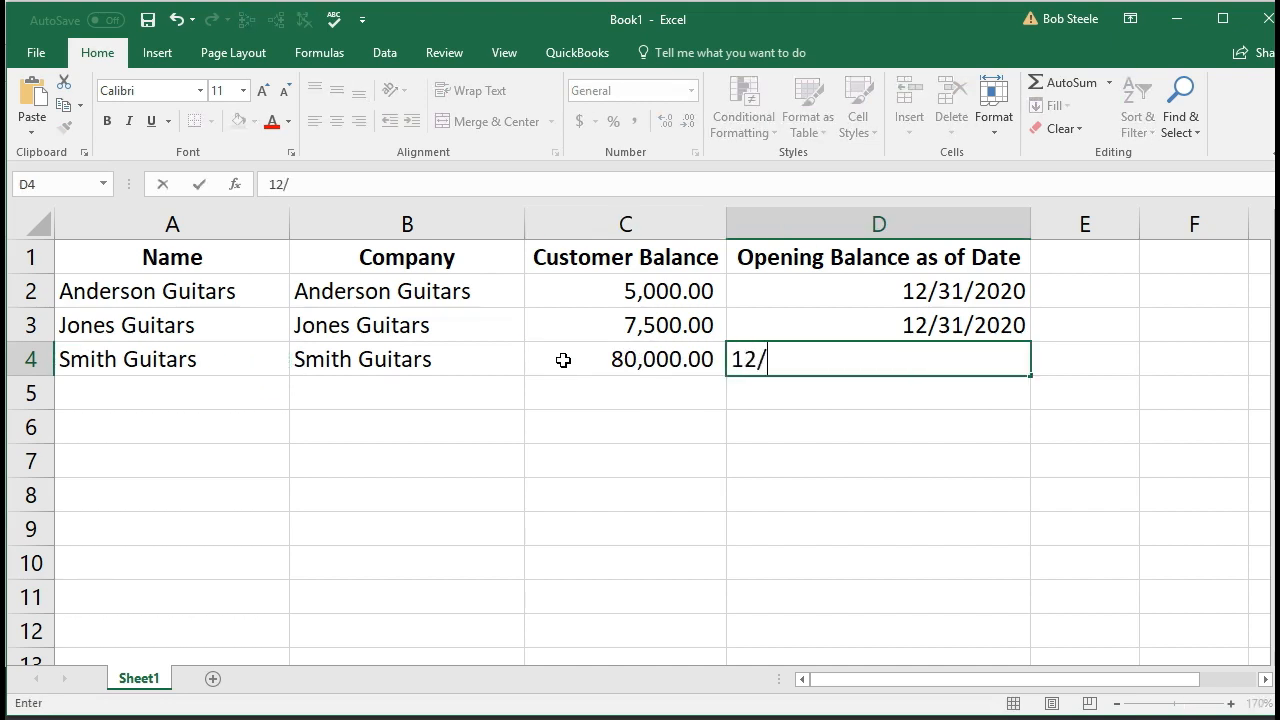
text(31/20202)
key(Return)
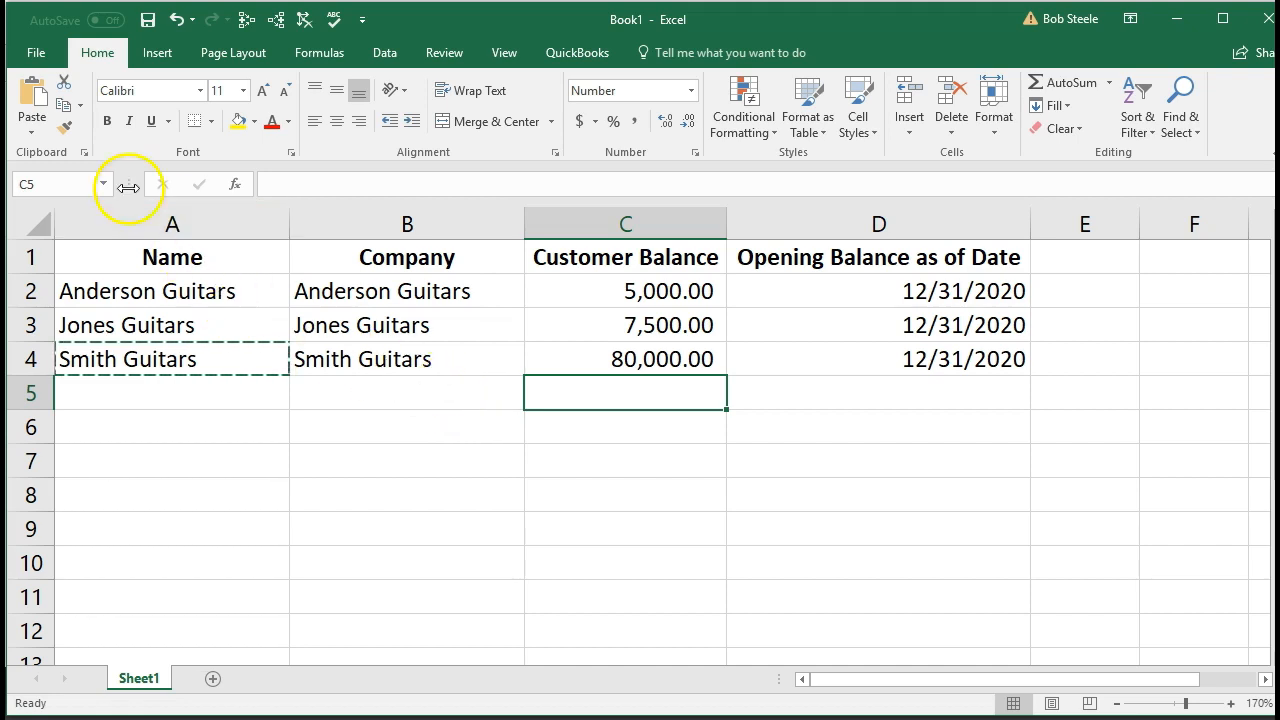
Start saving the workbook as a new file in the QuickBOoks Online folder and name it Customers.xlsx.
click(36, 52)
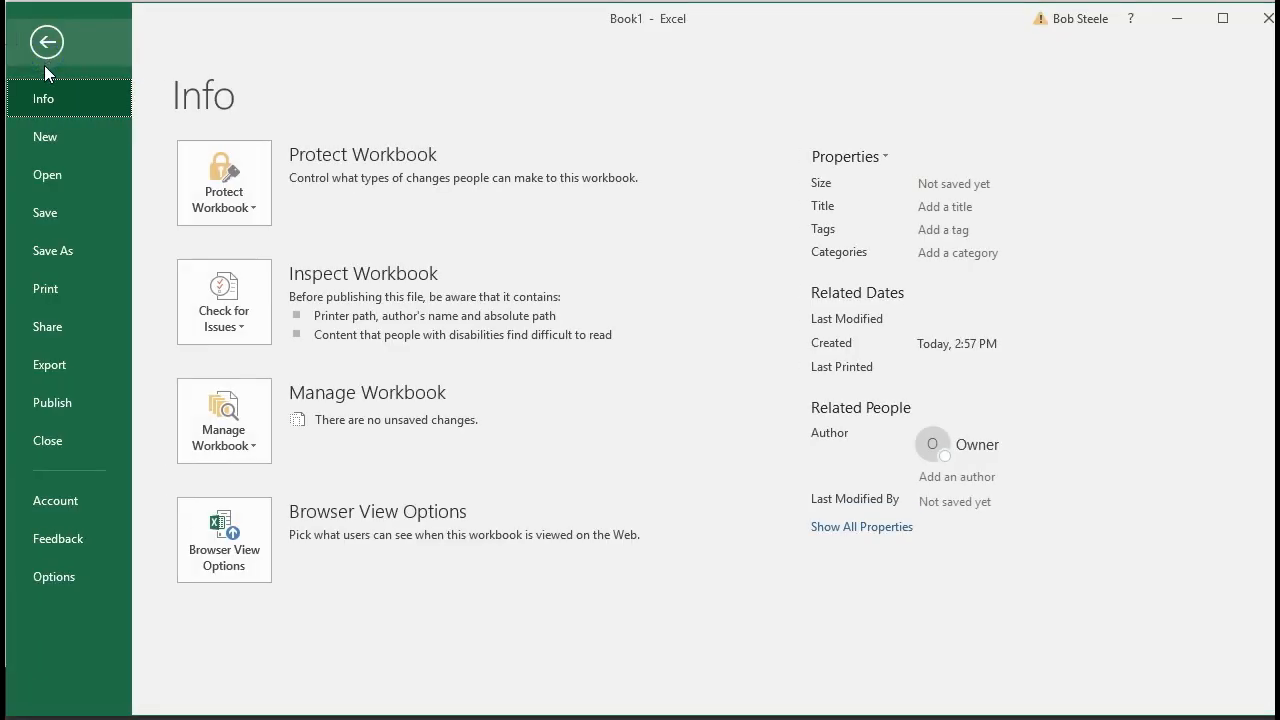
click(43, 250)
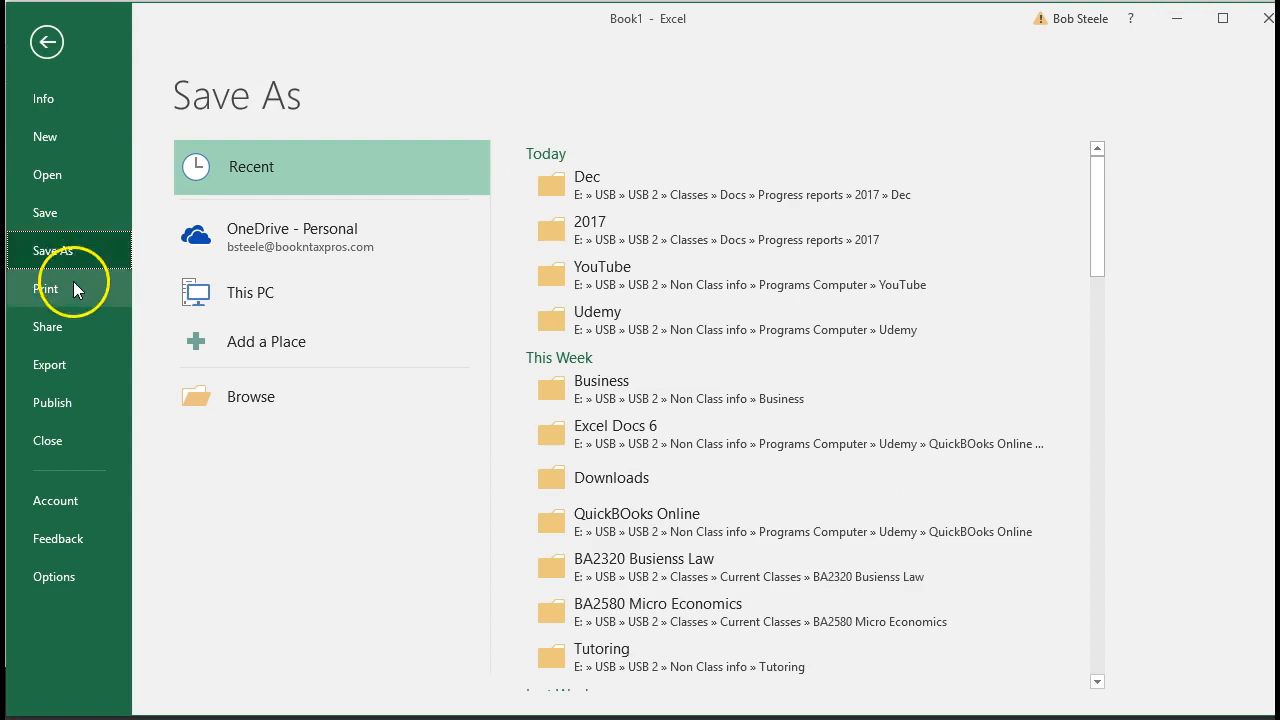
click(309, 410)
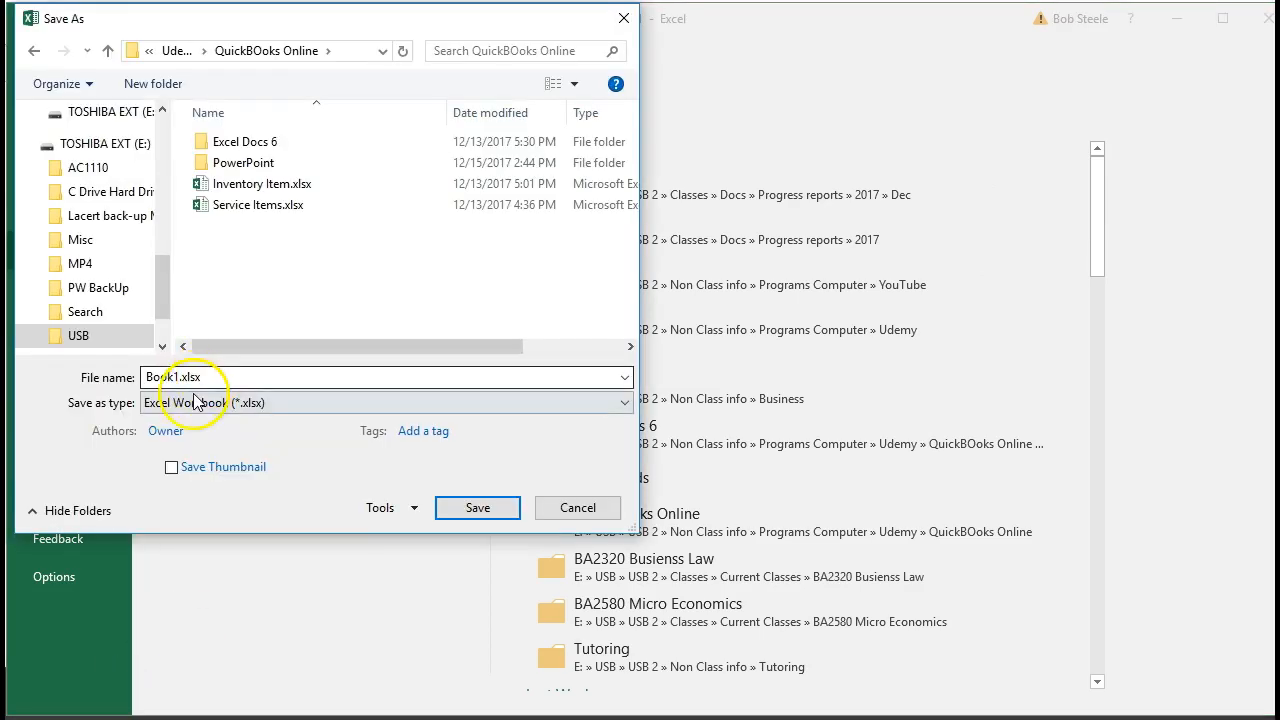
double_click(185, 377)
key(Left)
key(BackSpace)
key(BackSpace)
key(BackSpace)
key(BackSpace)
key(BackSpace)
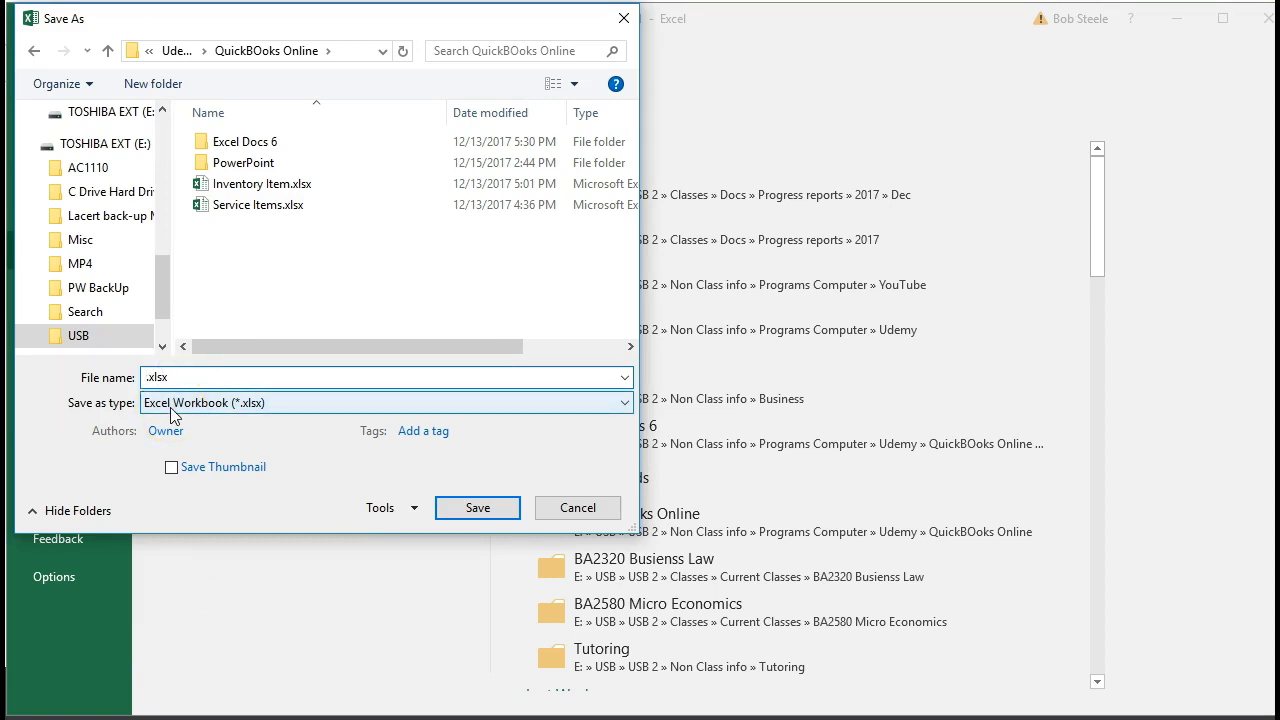
text(Customers)
Keep Excel Workbook (*.xlsx) as the file type and save the customer workbook.
click(292, 413)
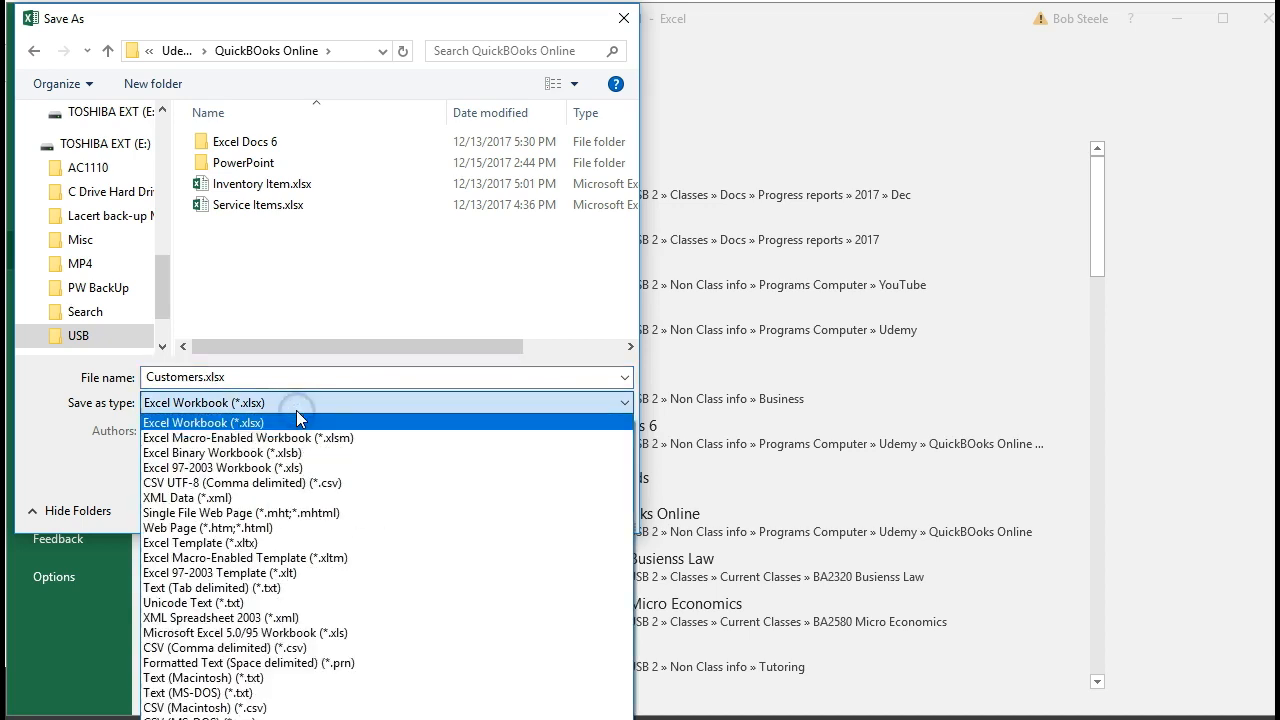
click(296, 411)
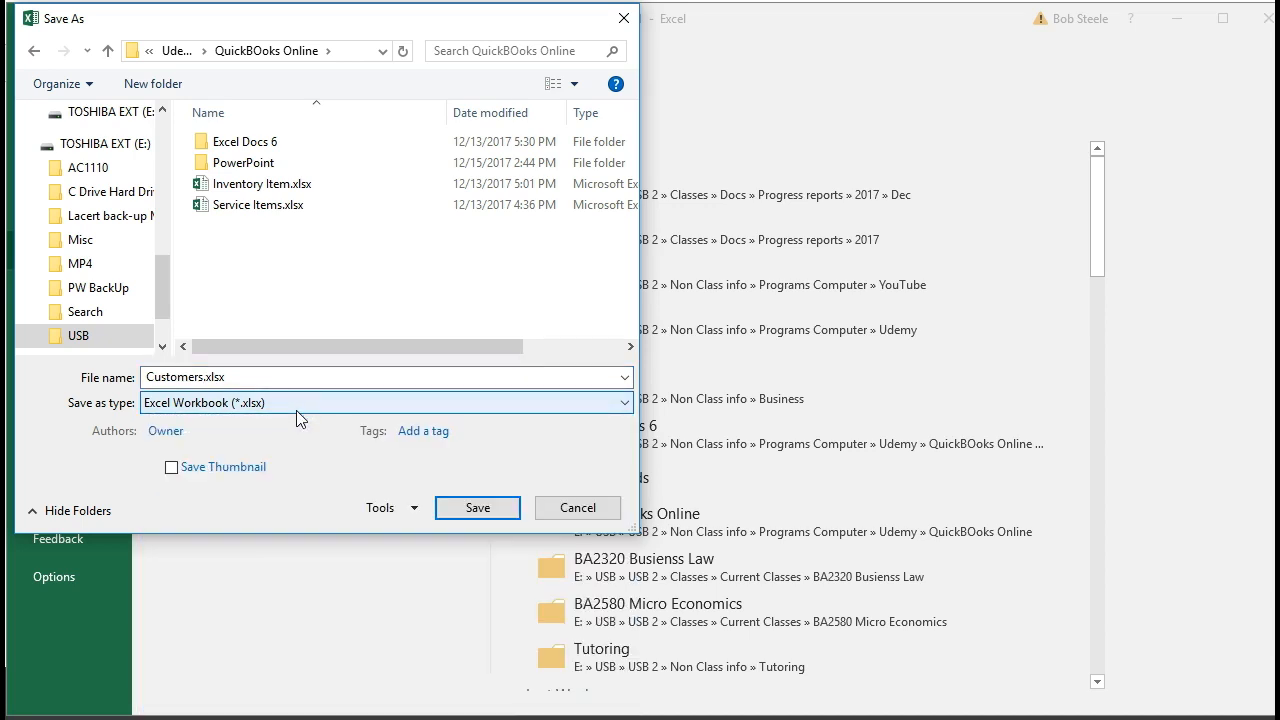
click(446, 509)
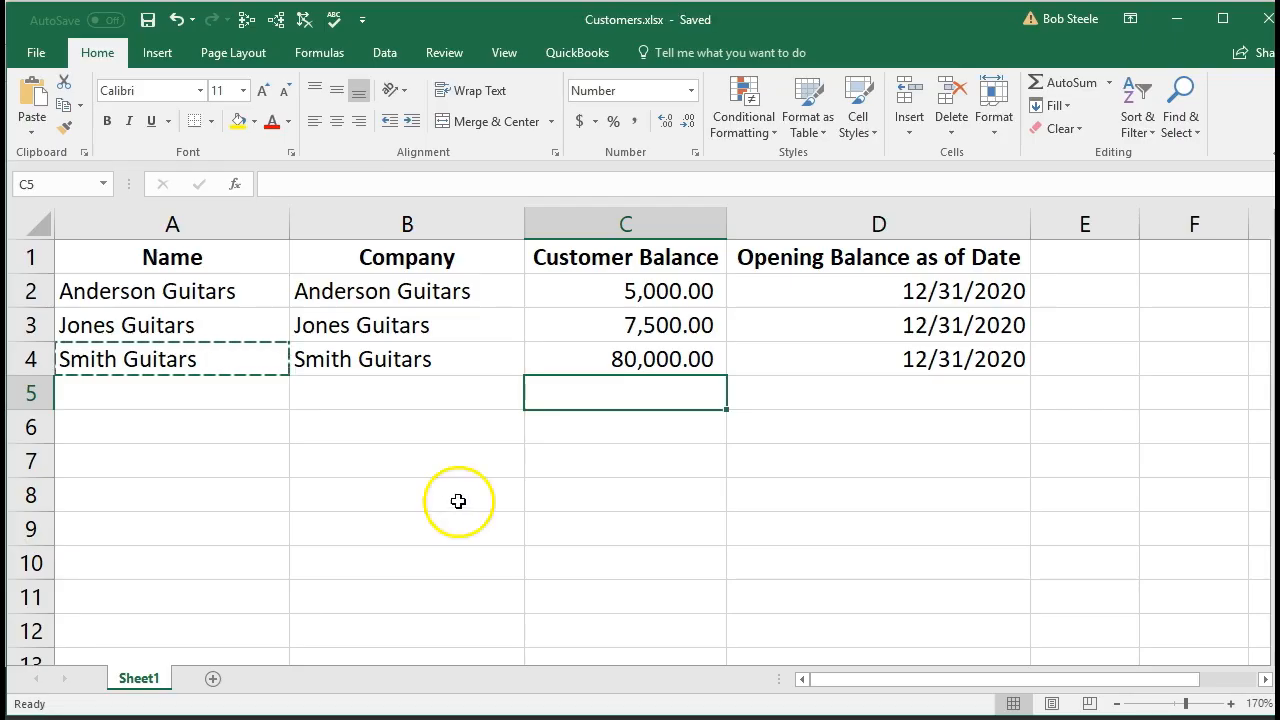
Close the workbook, switch to QuickBooks Online and reopen the customer file import from the Customers page.
click(1264, 31)
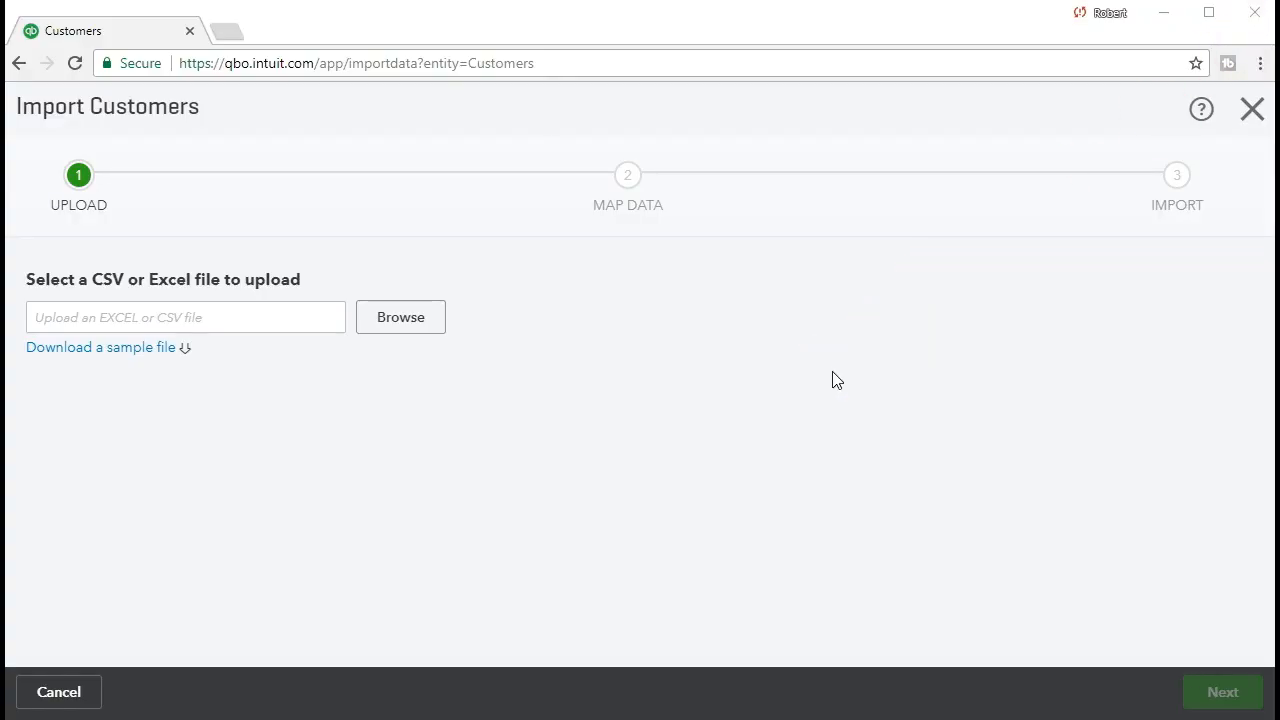
click(1250, 112)
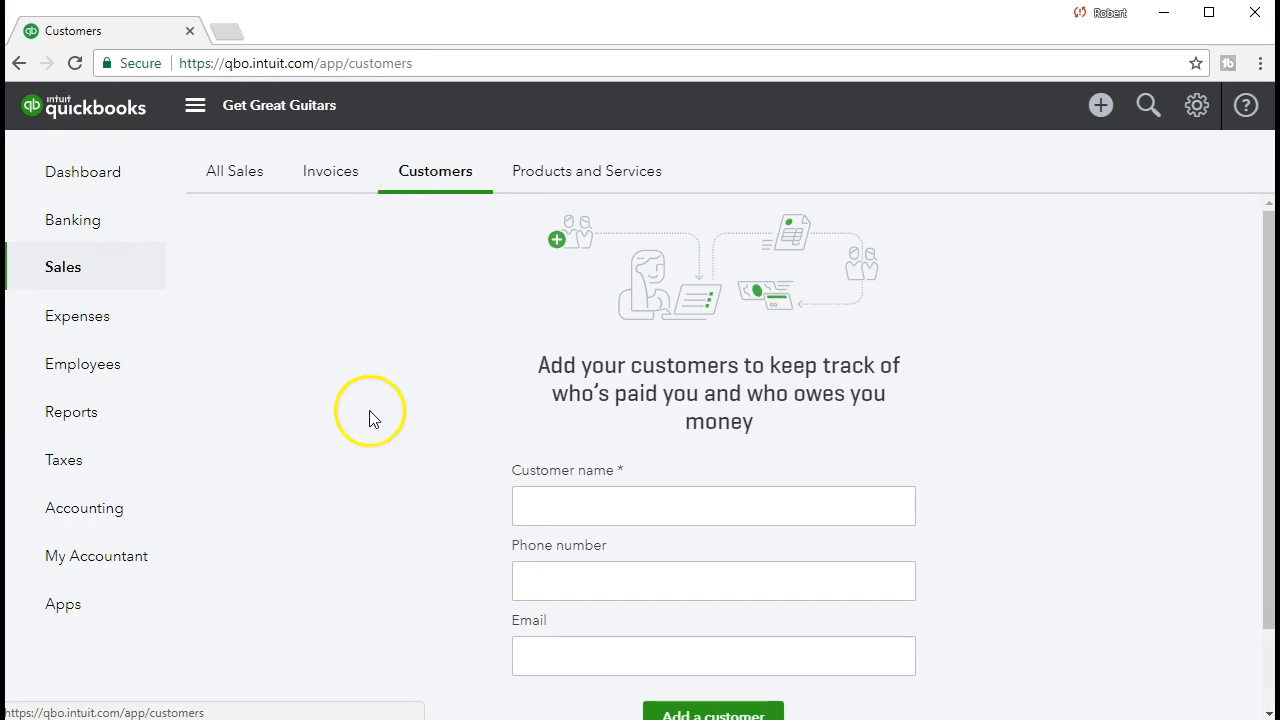
scroll(369, 418, down, 1)
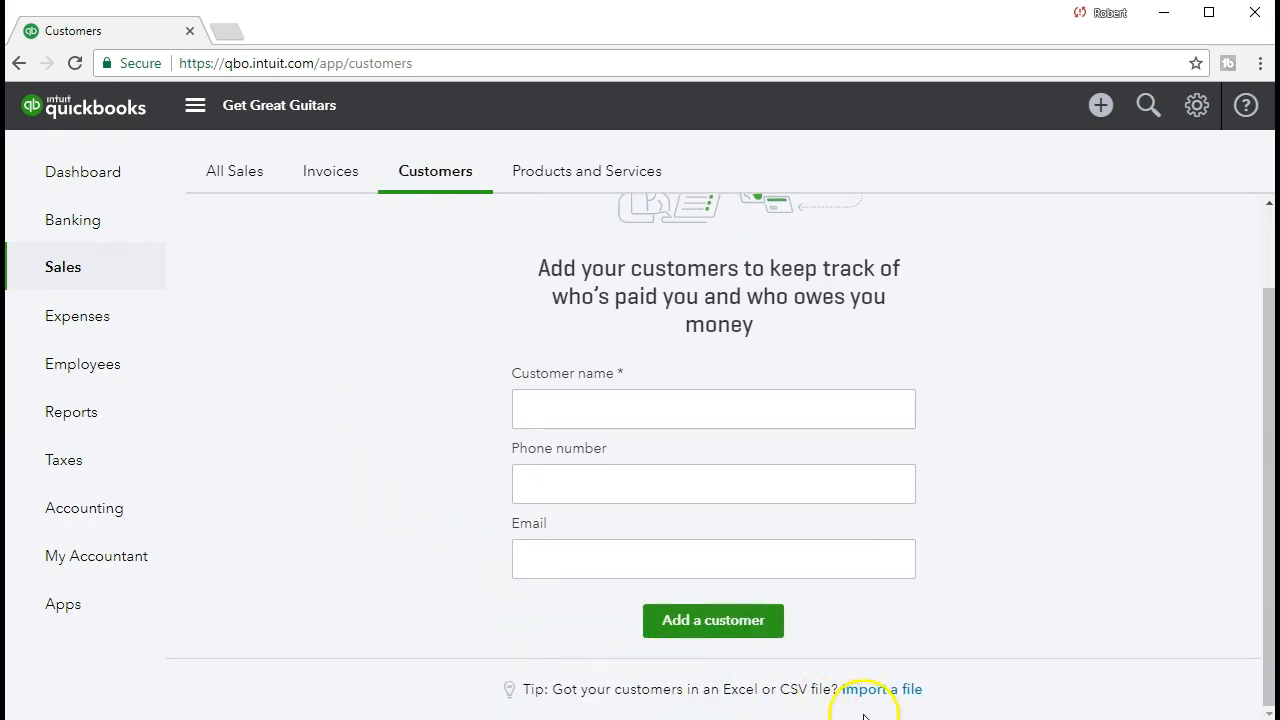
click(893, 692)
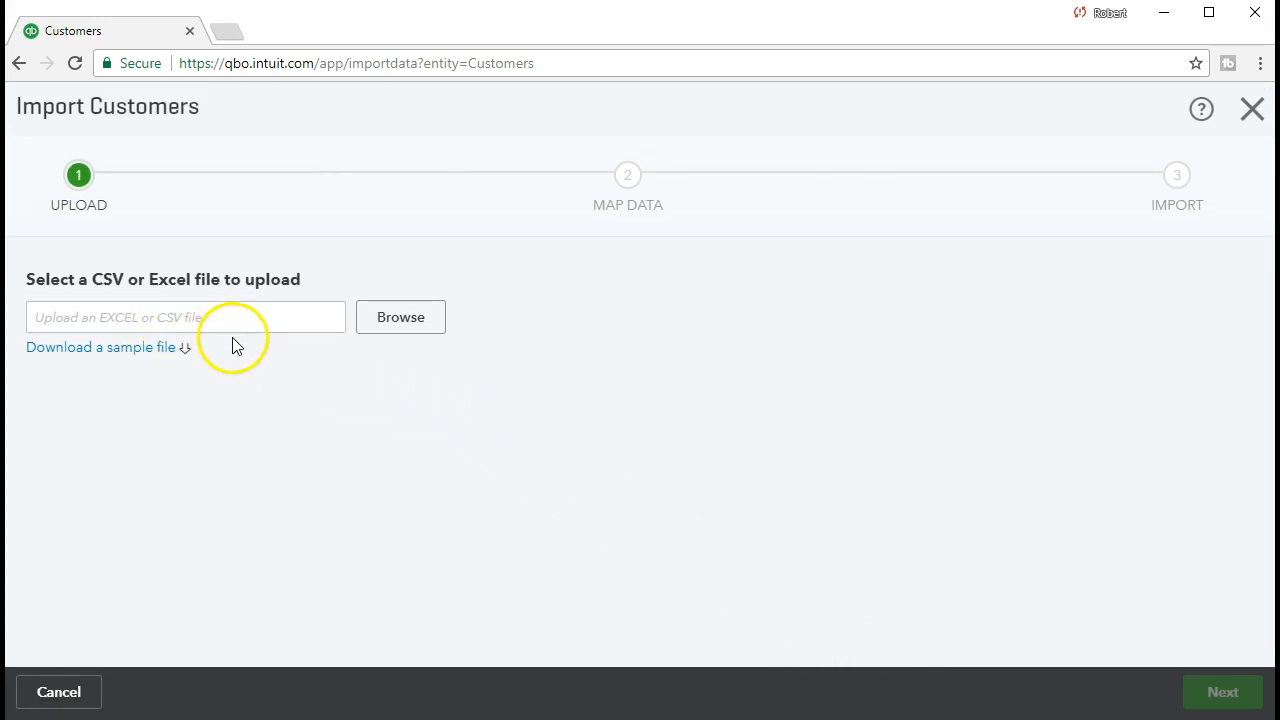
Choose Customers.xlsx as the file to upload and continue to mapping its data.
click(391, 324)
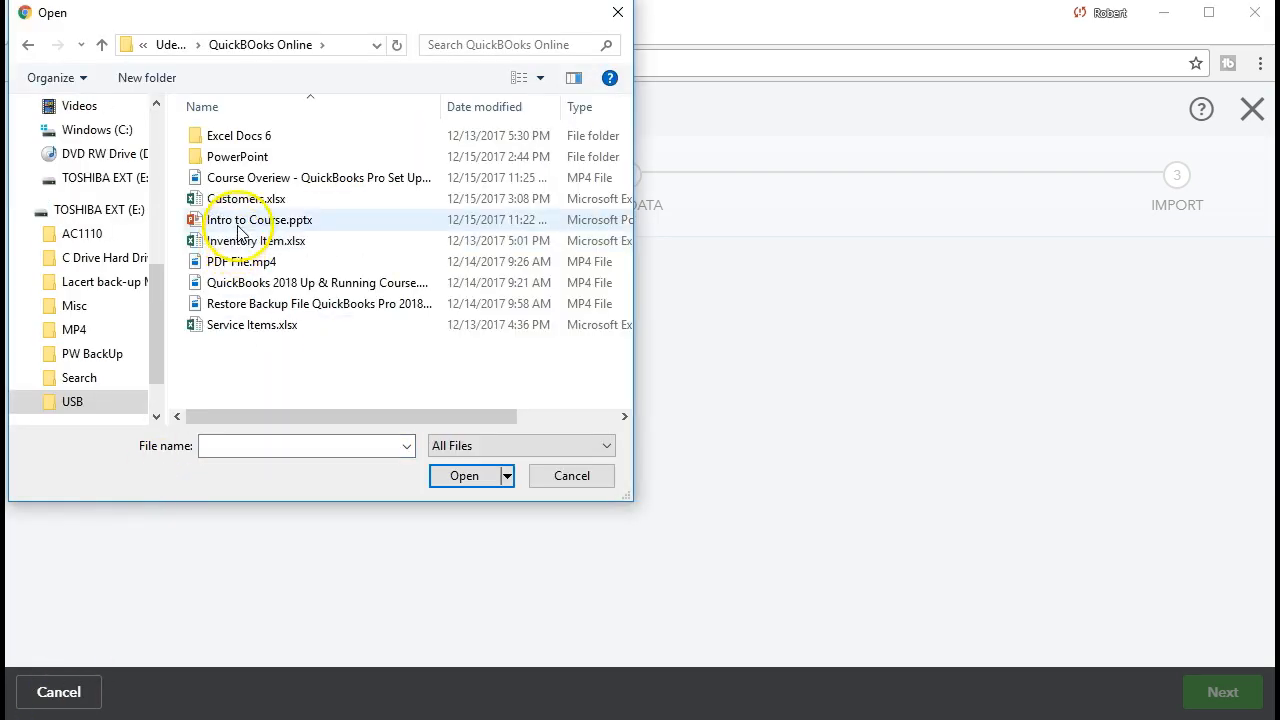
click(237, 205)
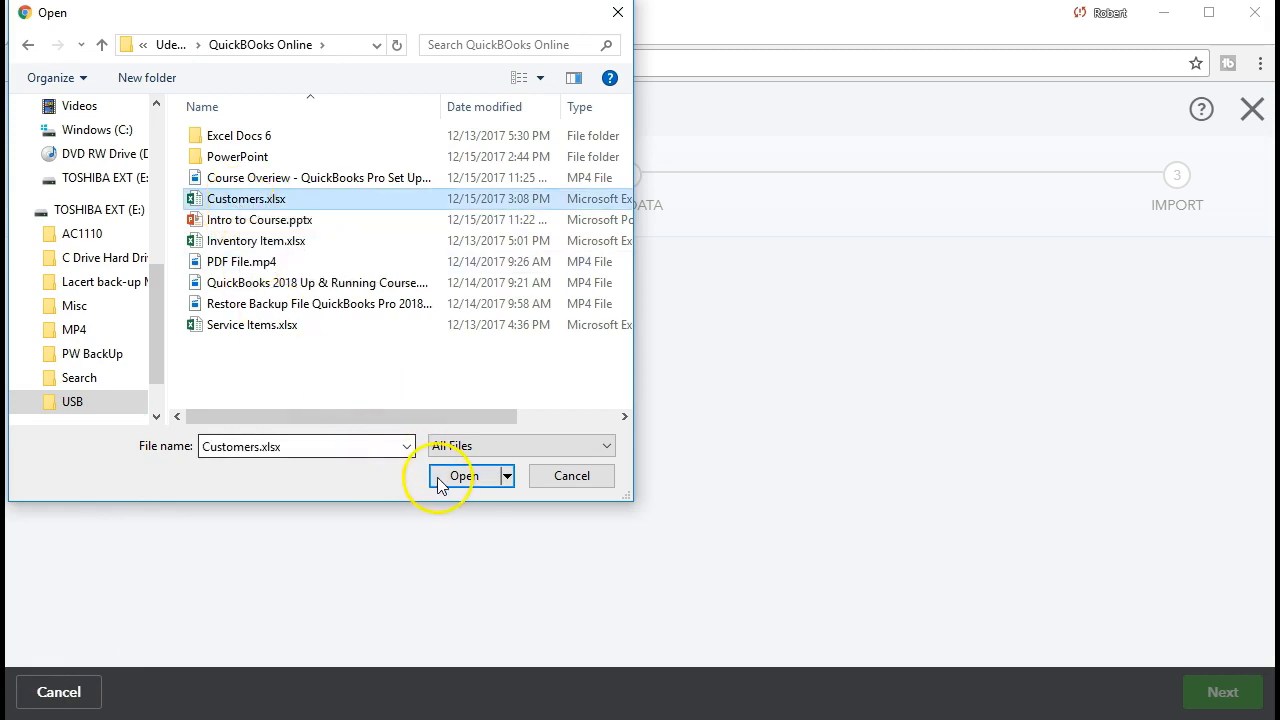
double_click(248, 203)
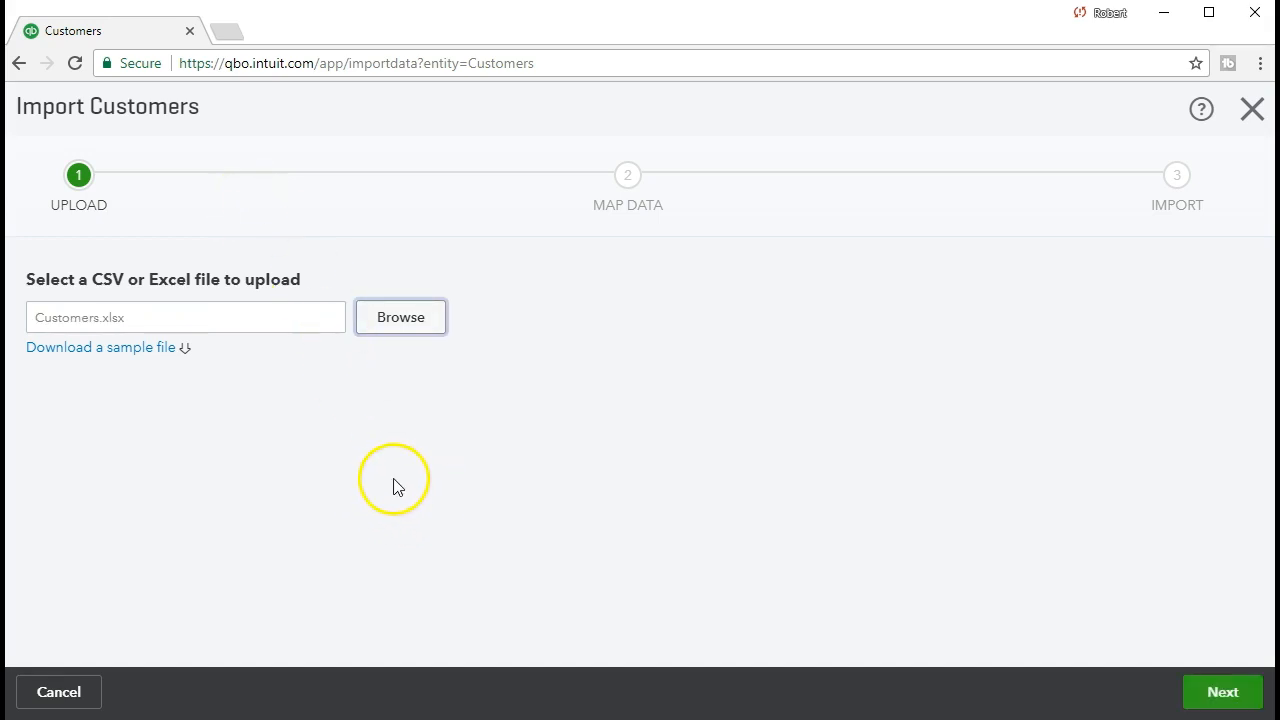
click(1194, 706)
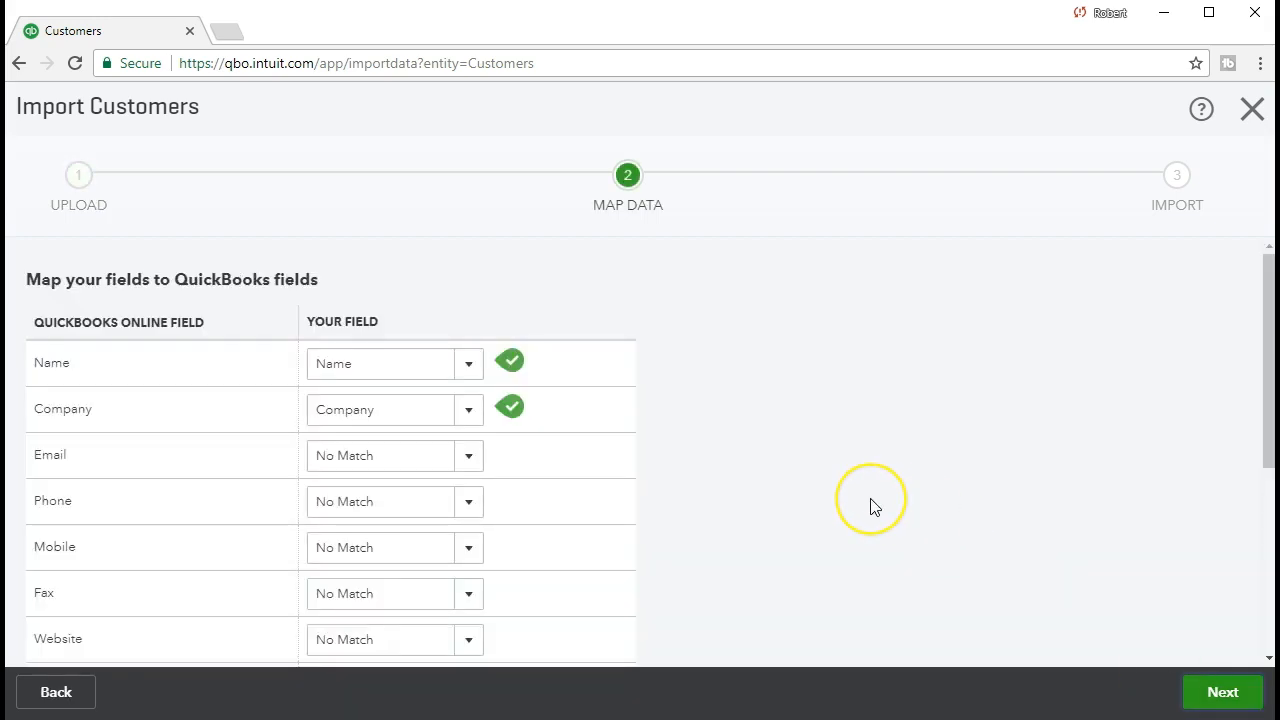
Reopen Customers.xlsx in Excel, dismiss the default-program message, and examine the Name header and first customer against the import fields.
scroll(868, 506, down, 1)
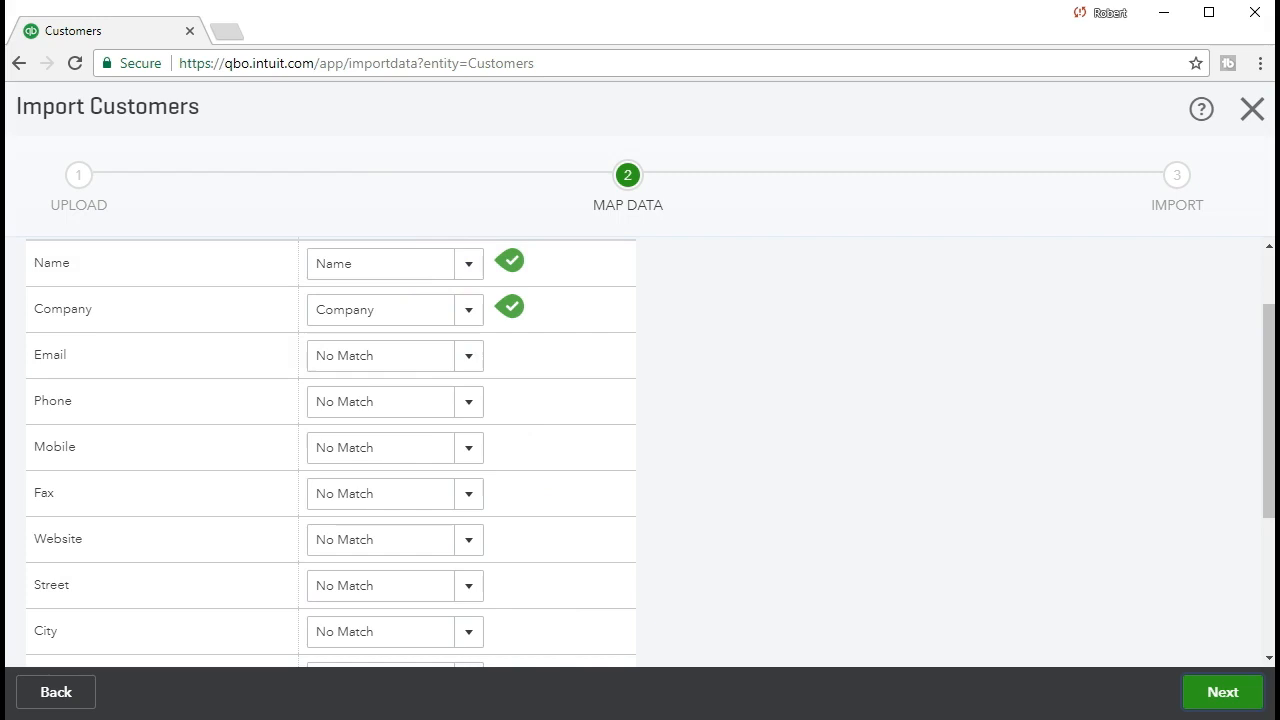
right_click(564, 718)
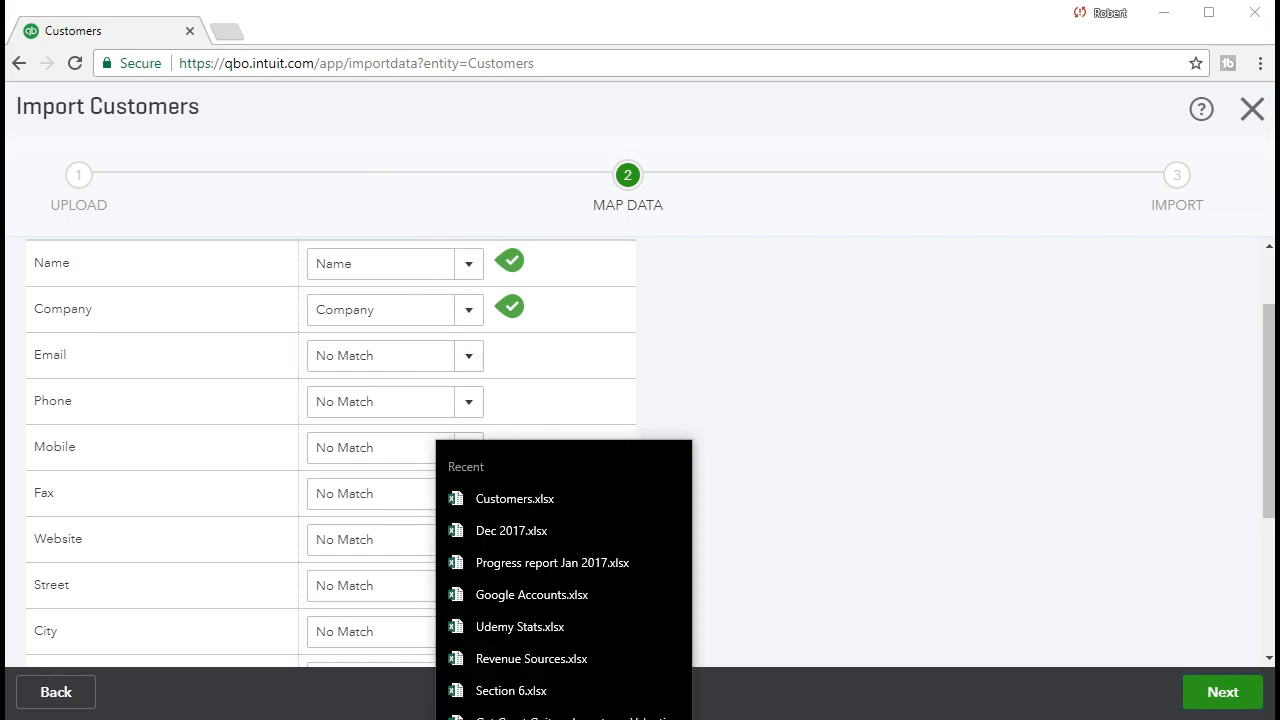
click(512, 505)
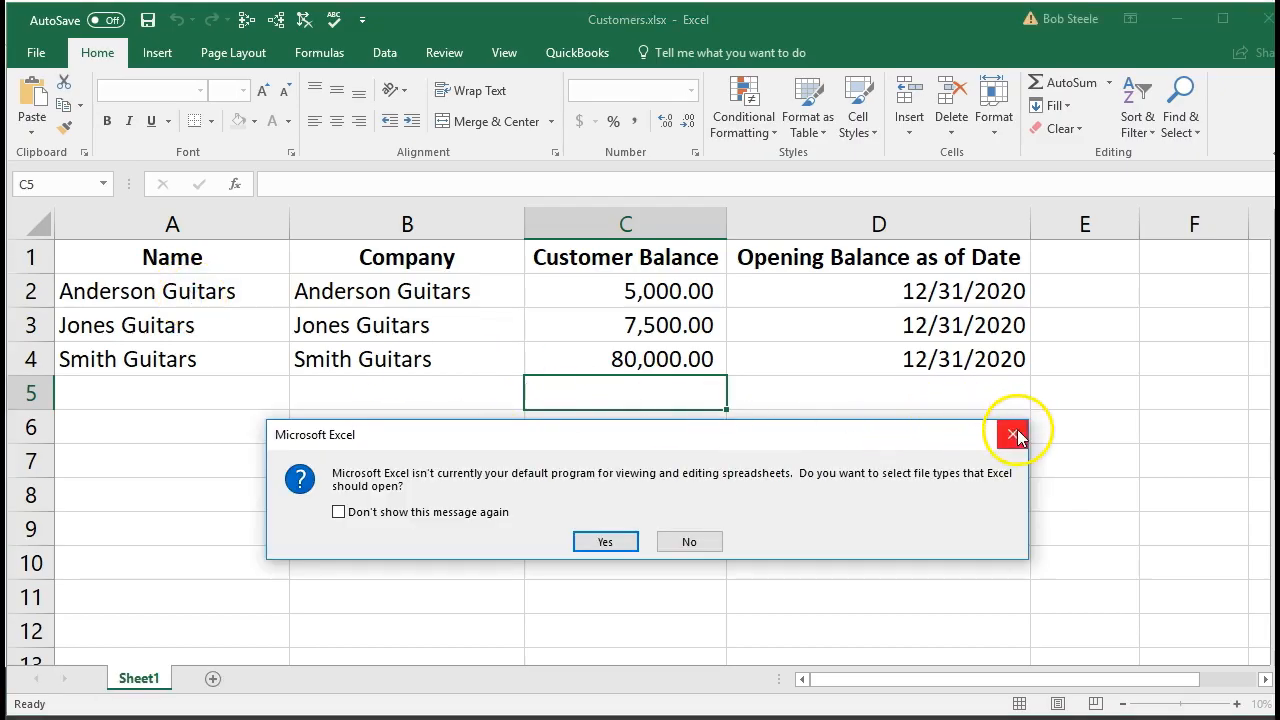
click(1013, 434)
click(215, 265)
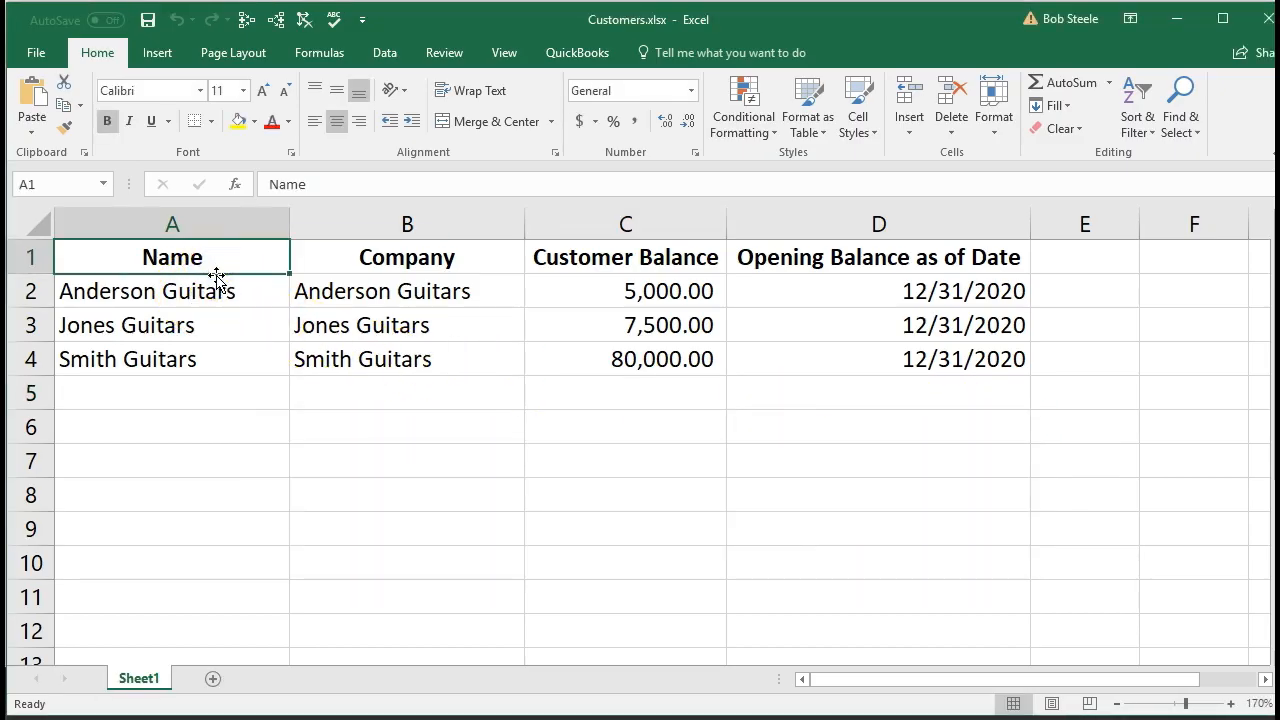
click(221, 292)
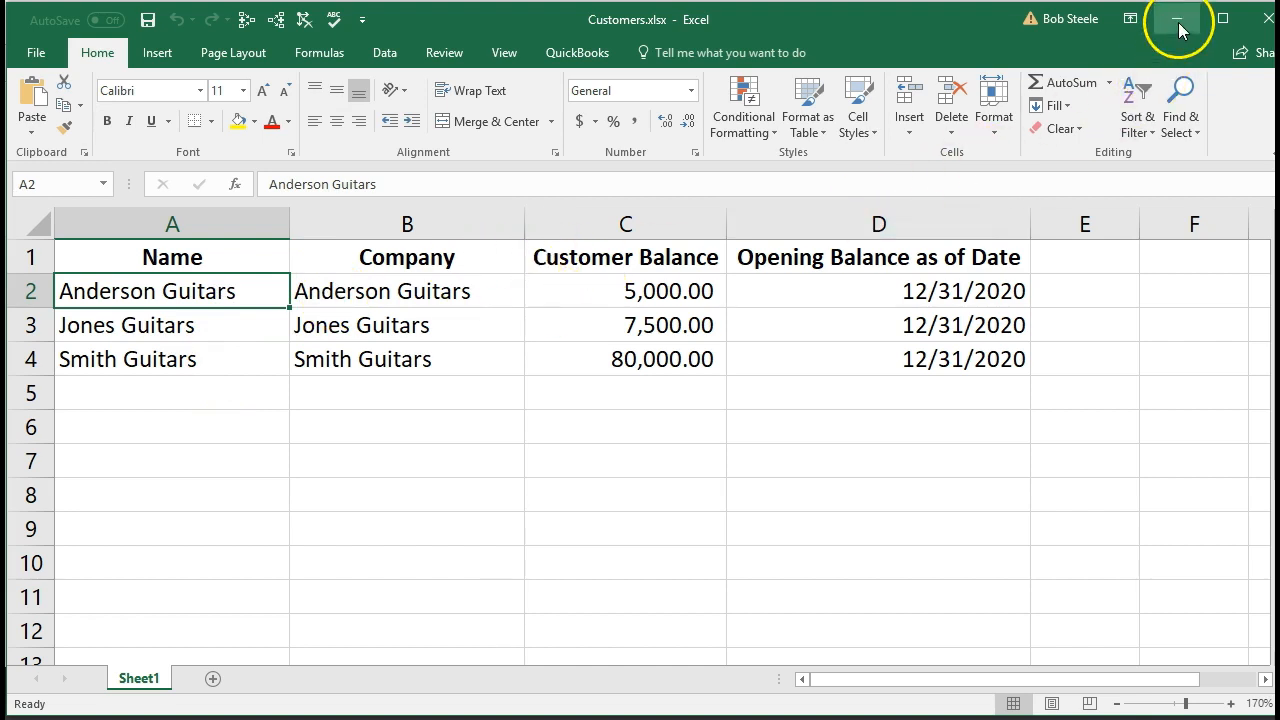
Check the Opening Balance as of Date header in the workbook, return to QuickBooks Online and examine the Name and Company field mappings.
click(992, 258)
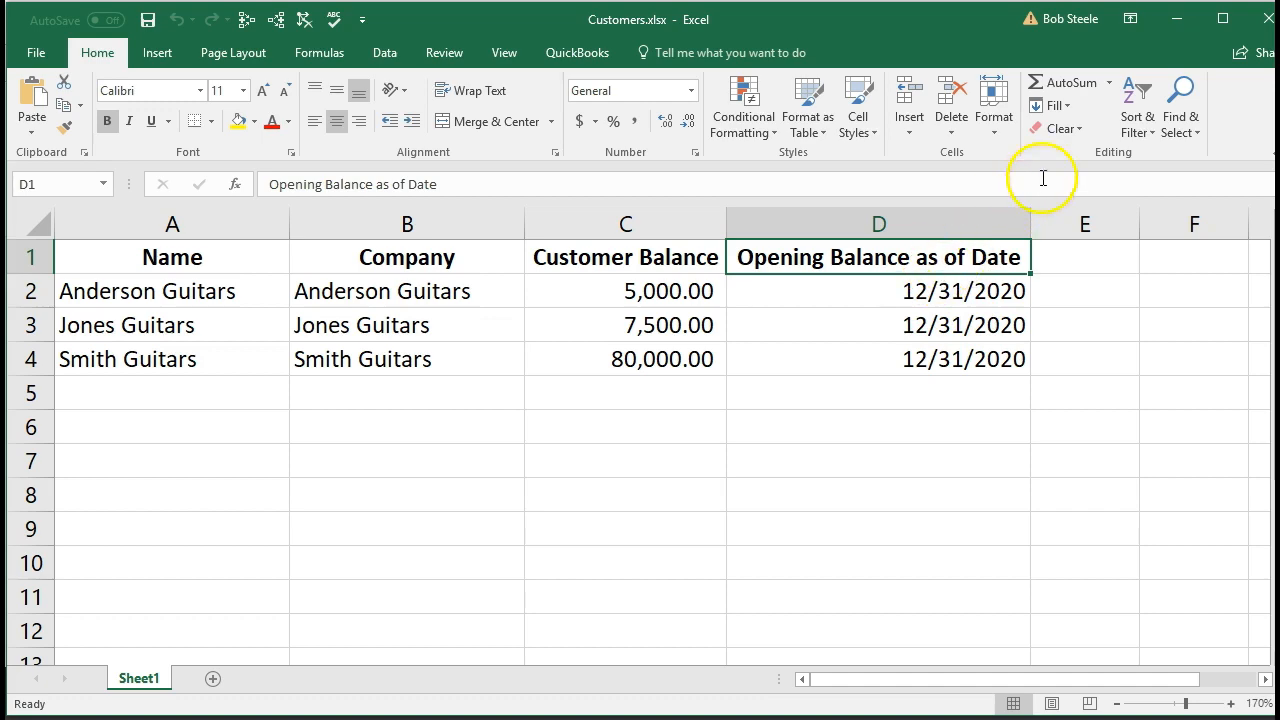
click(1163, 24)
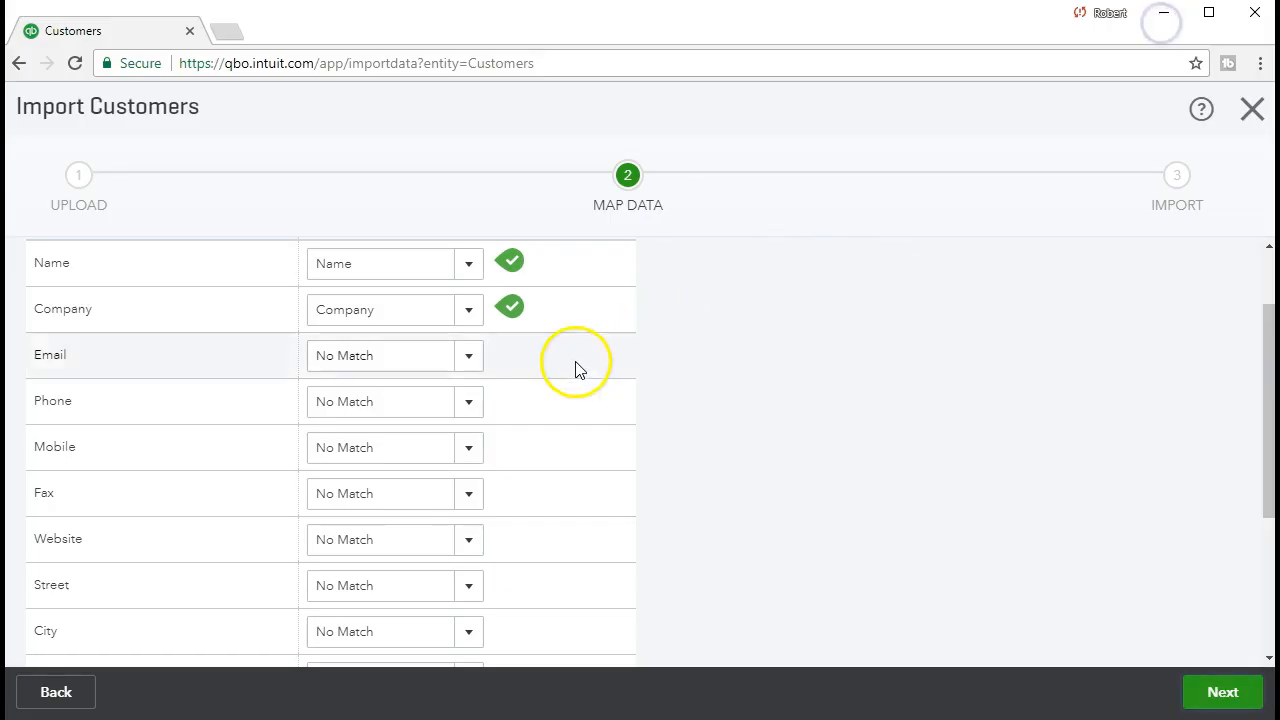
click(468, 263)
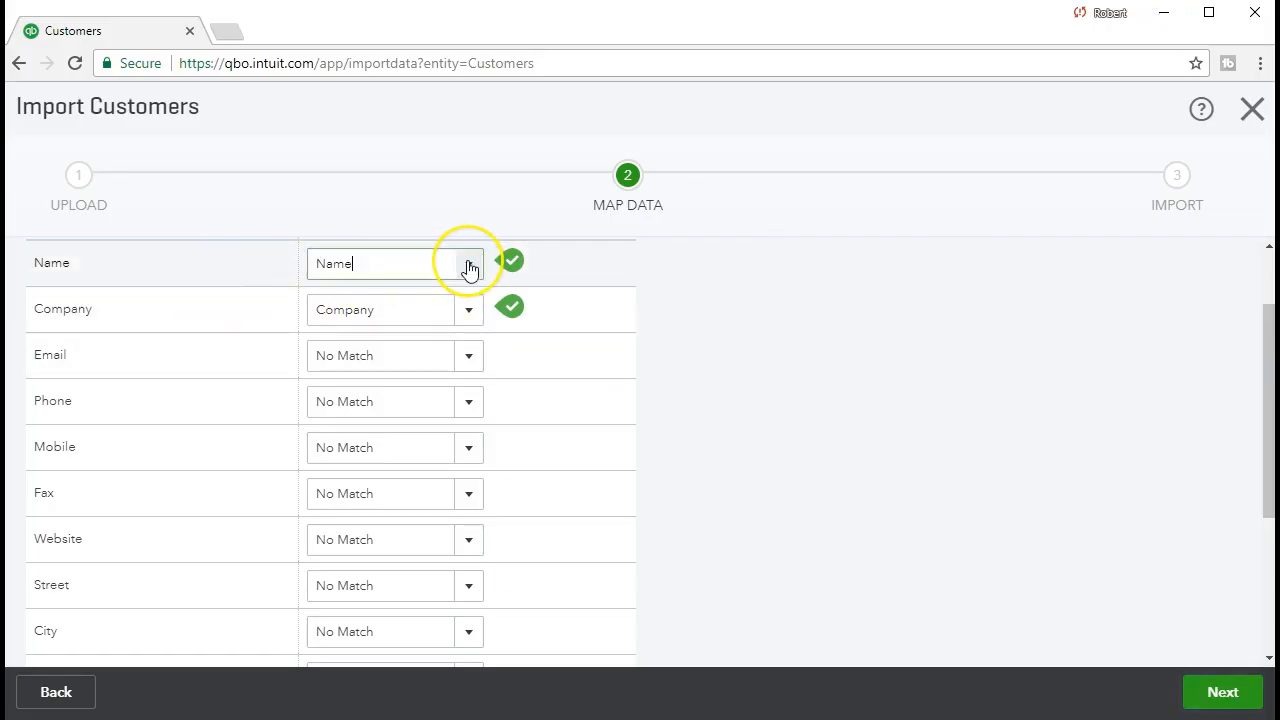
click(468, 263)
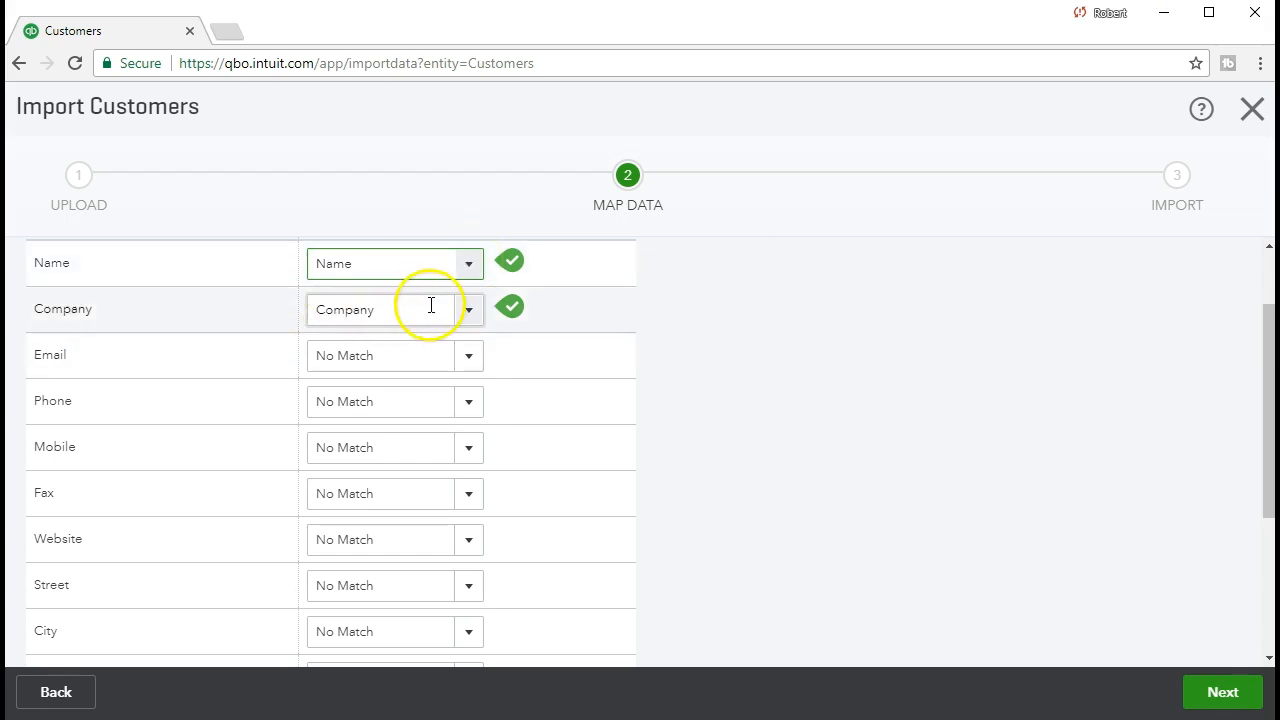
click(466, 313)
click(466, 316)
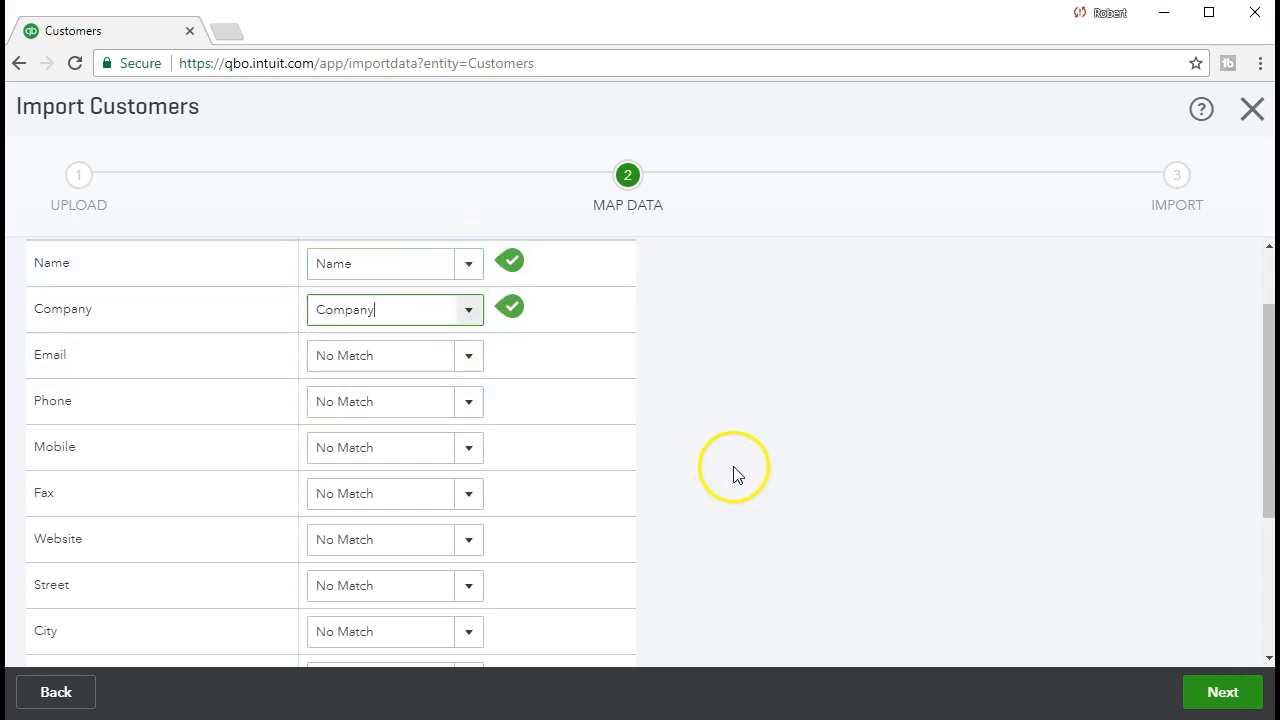
Compare the workbook's Customer Balance header with the Opening Balance mapping and continue to the import review.
scroll(677, 460, down, 1)
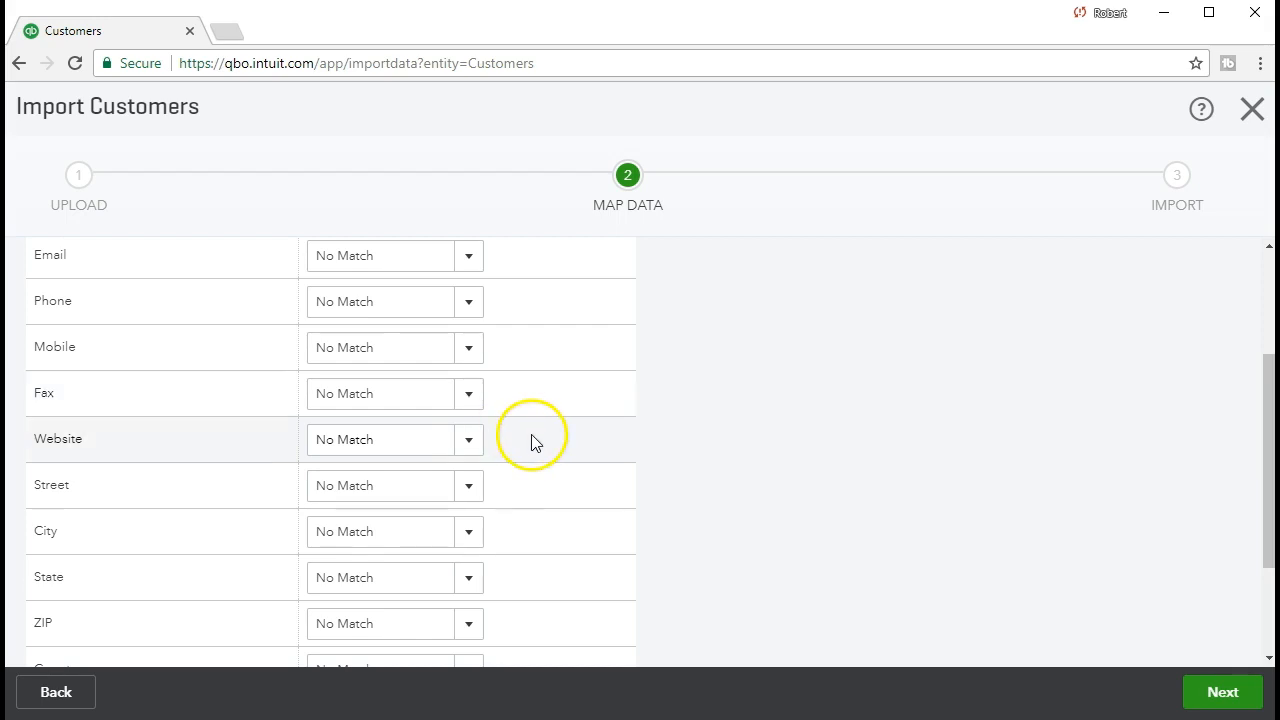
scroll(578, 452, down, 1)
scroll(578, 455, down, 1)
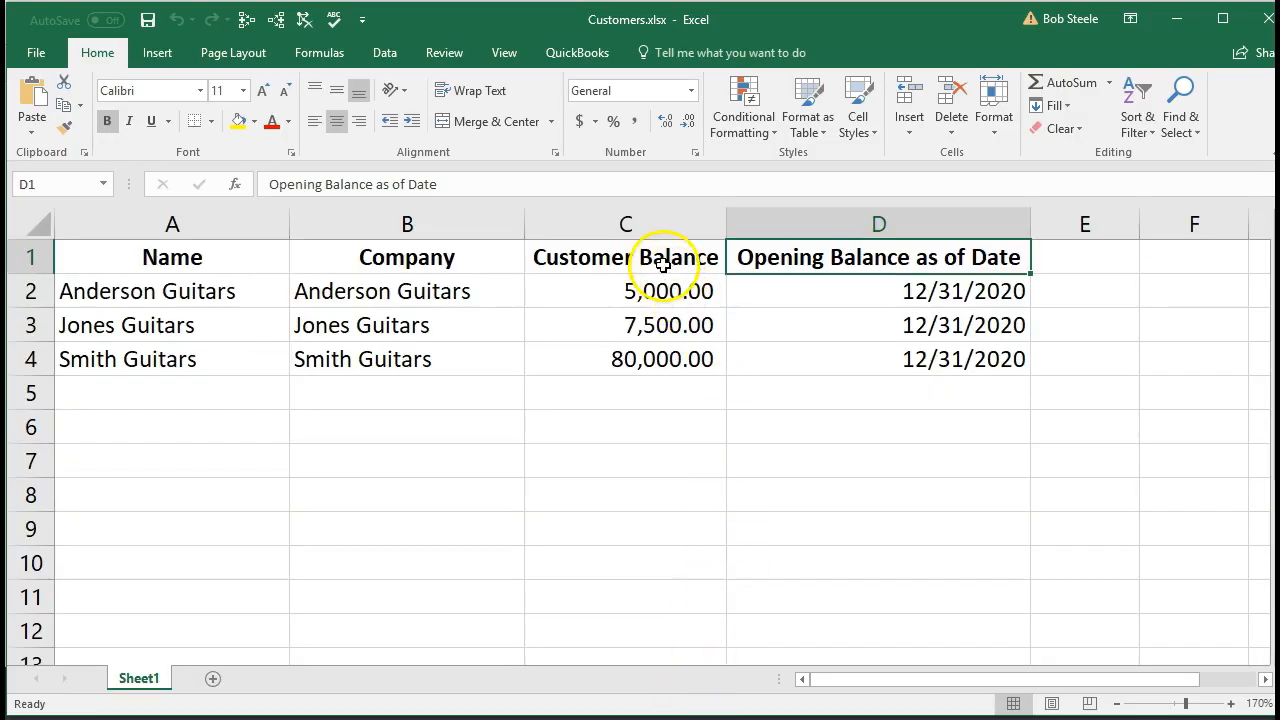
click(665, 258)
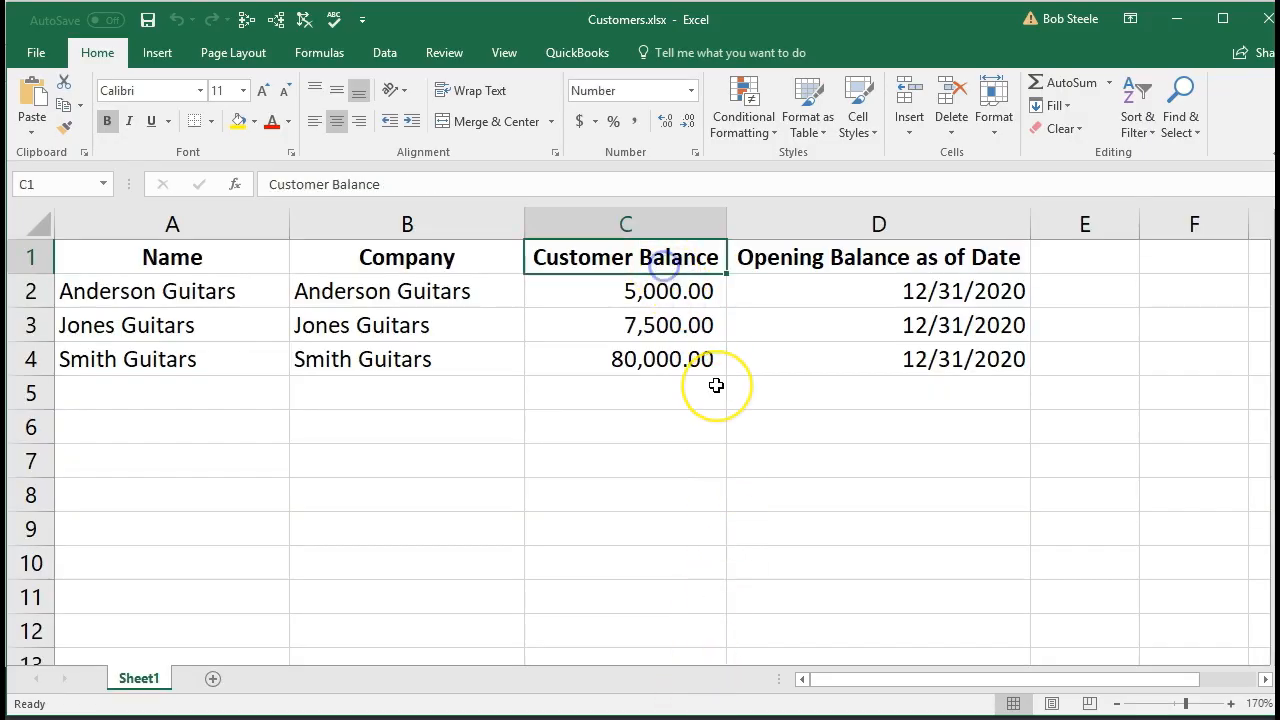
click(1182, 25)
scroll(766, 489, down, 2)
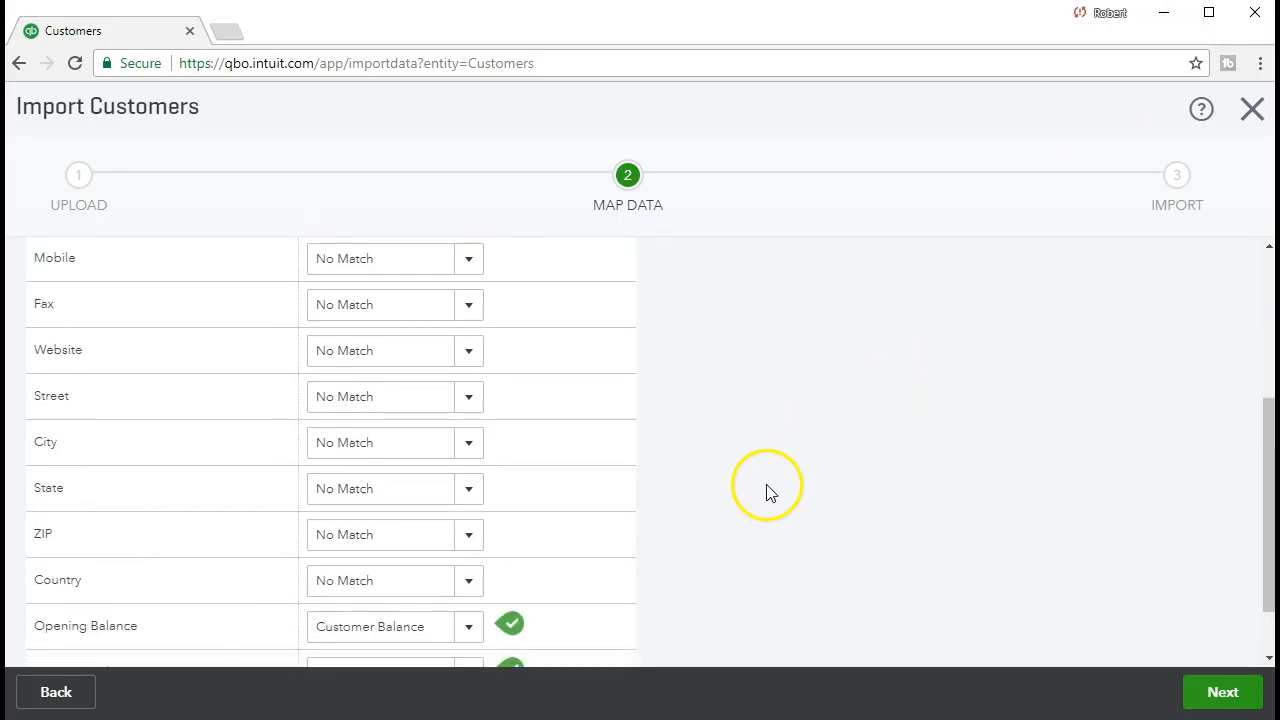
scroll(766, 489, down, 1)
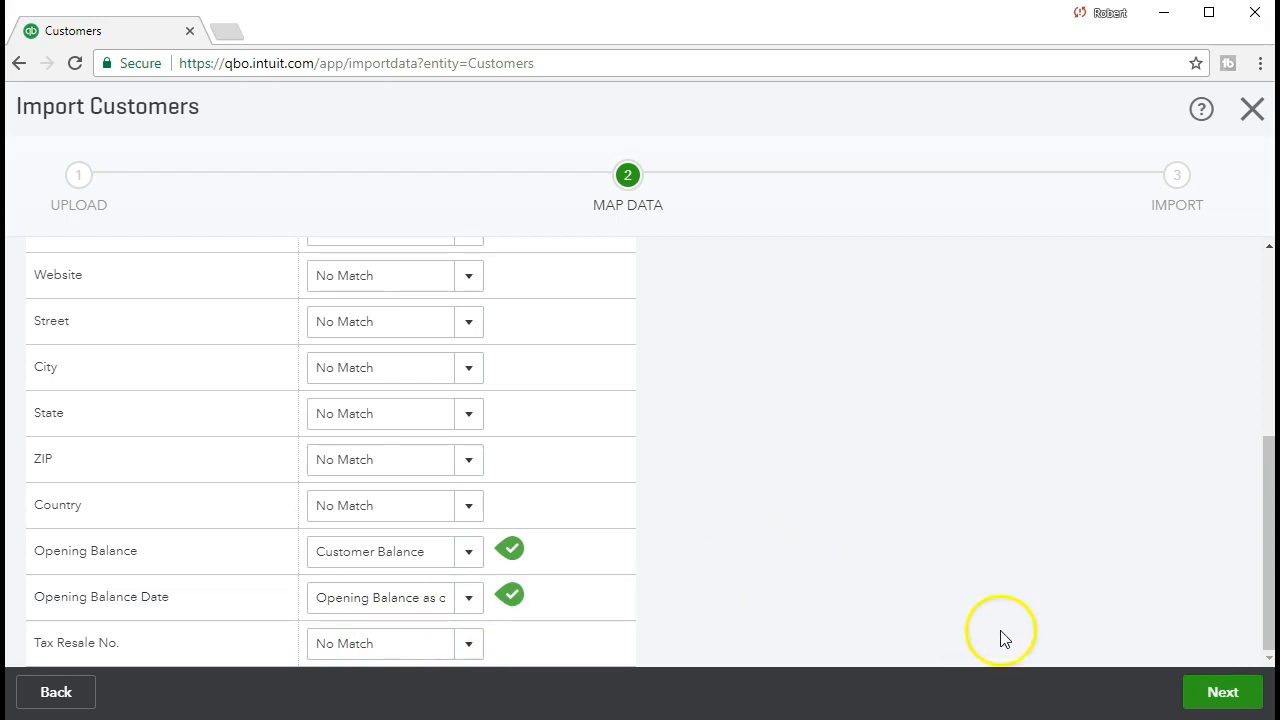
click(1205, 700)
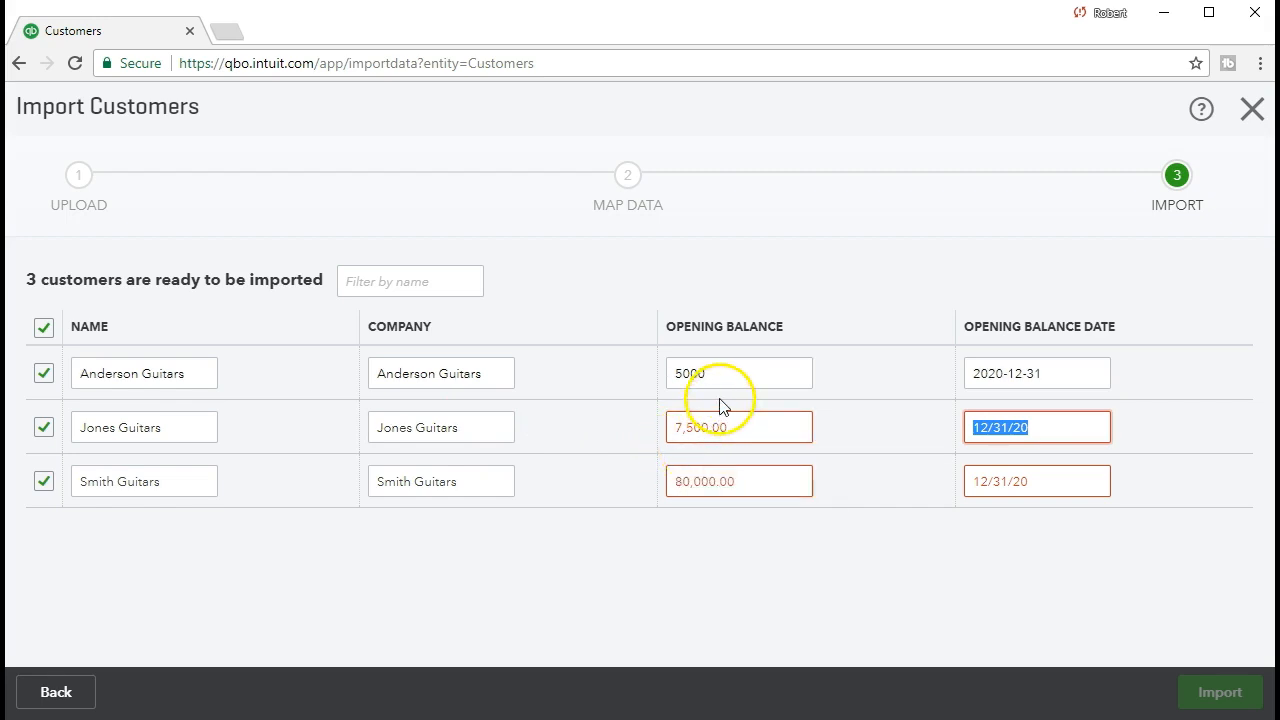
Set Jones Guitars' opening balance to 7500 in the import review, matching the plain number style of Anderson Guitars' balance.
click(771, 430)
text(75)
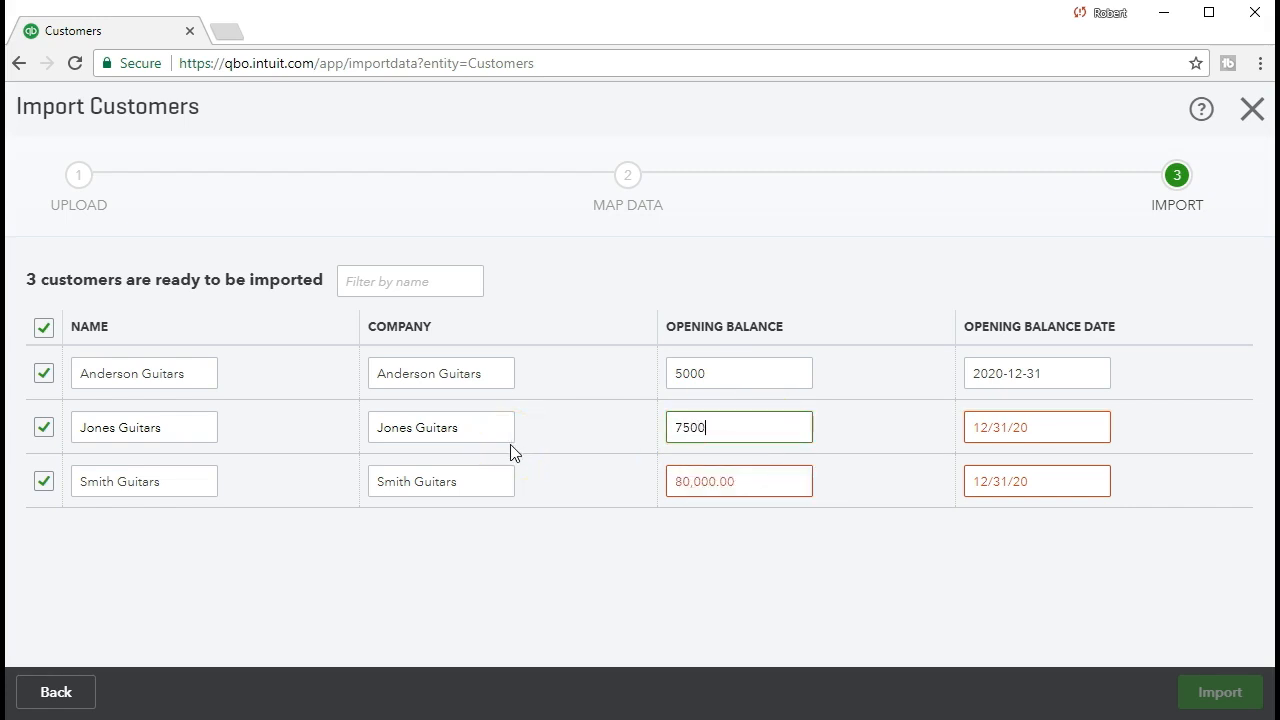
double_click(726, 374)
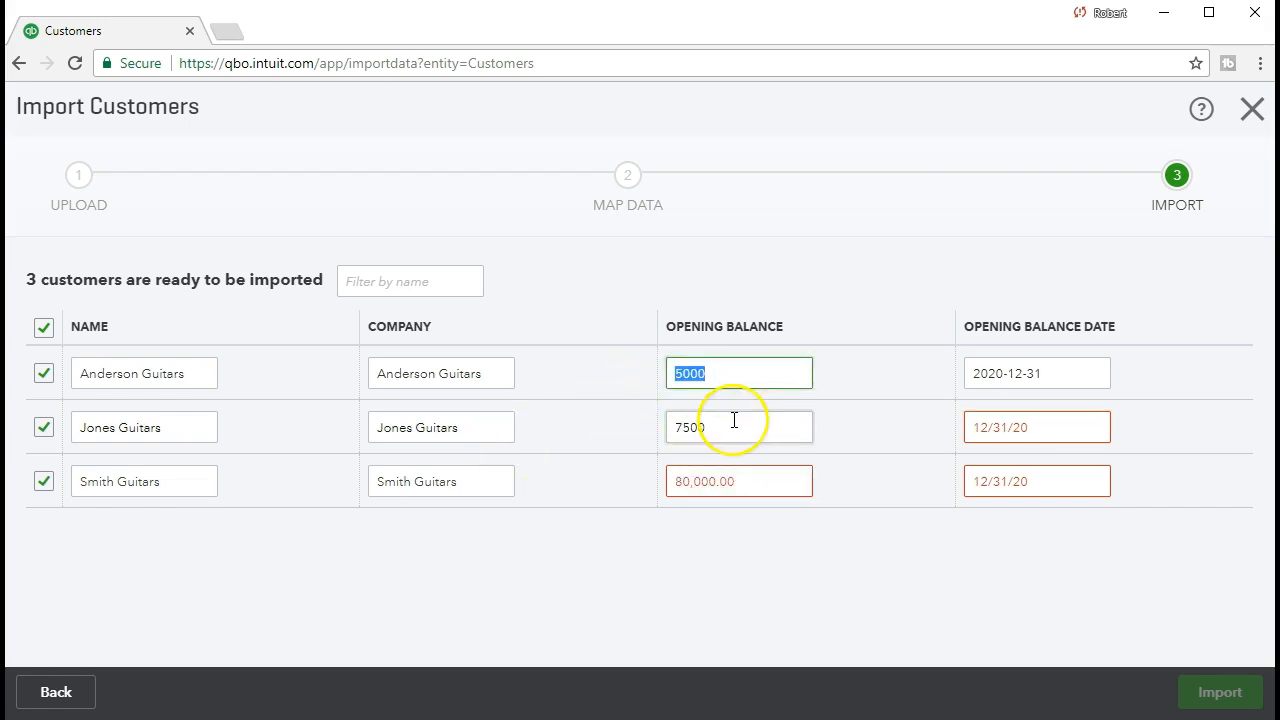
click(734, 420)
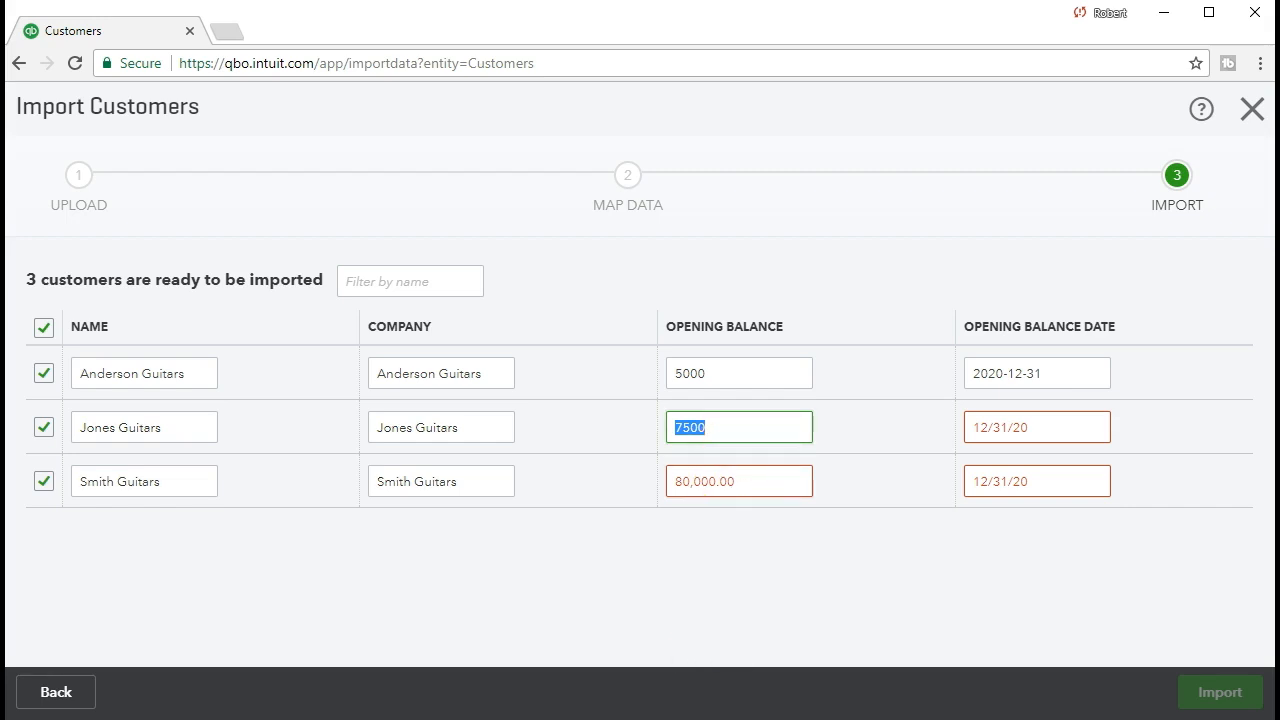
Switch to the Customers.xlsx workbook in Excel and apply the General number format to the Customer Balance column.
key(alt+Tab)
click(577, 480)
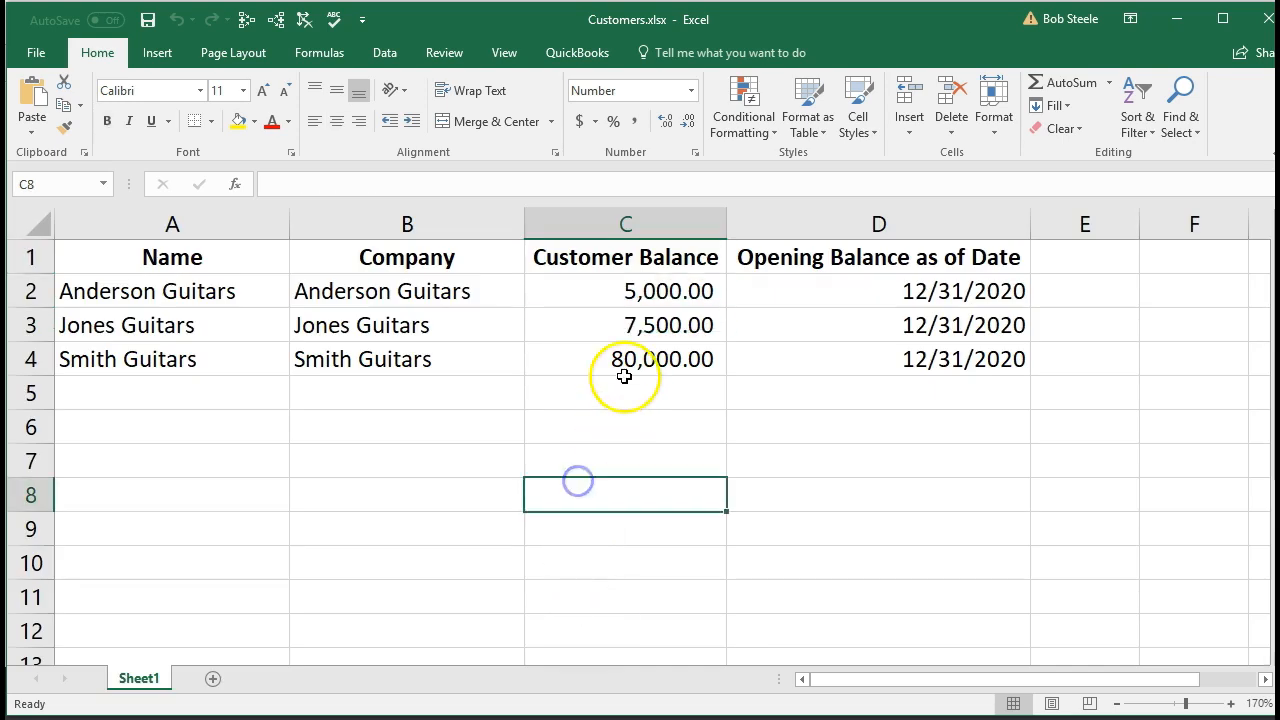
click(632, 230)
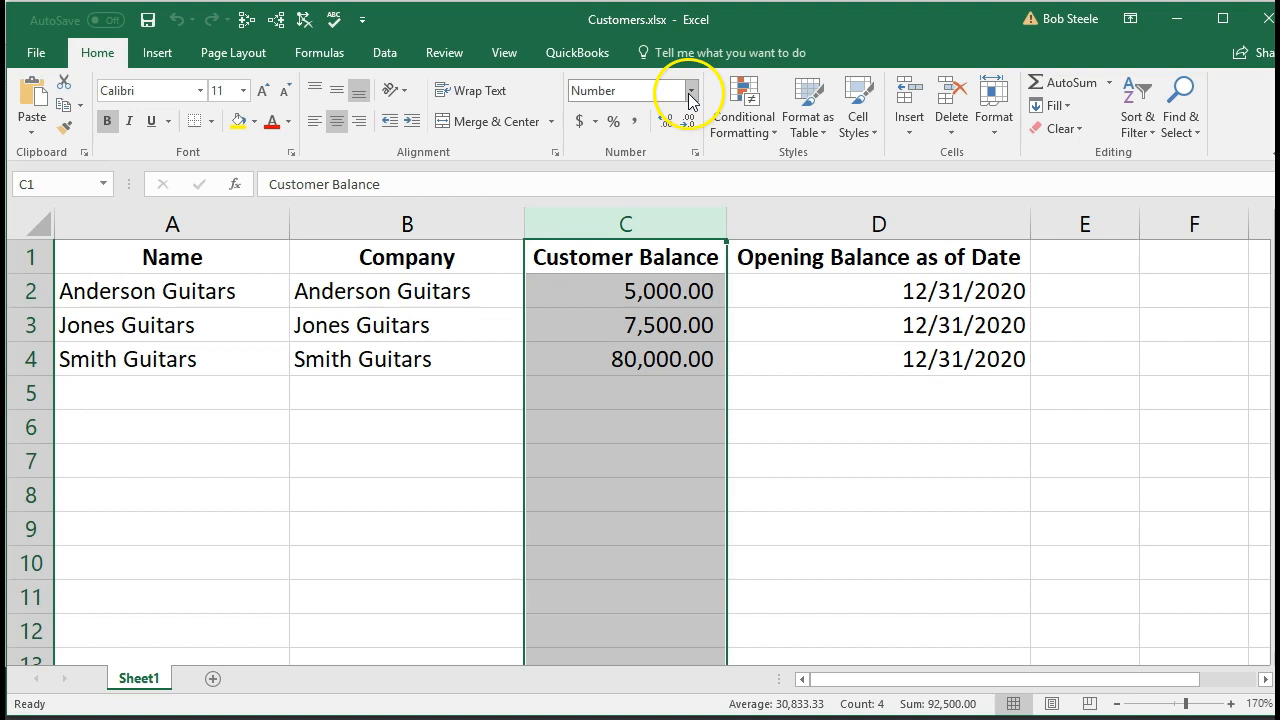
click(689, 92)
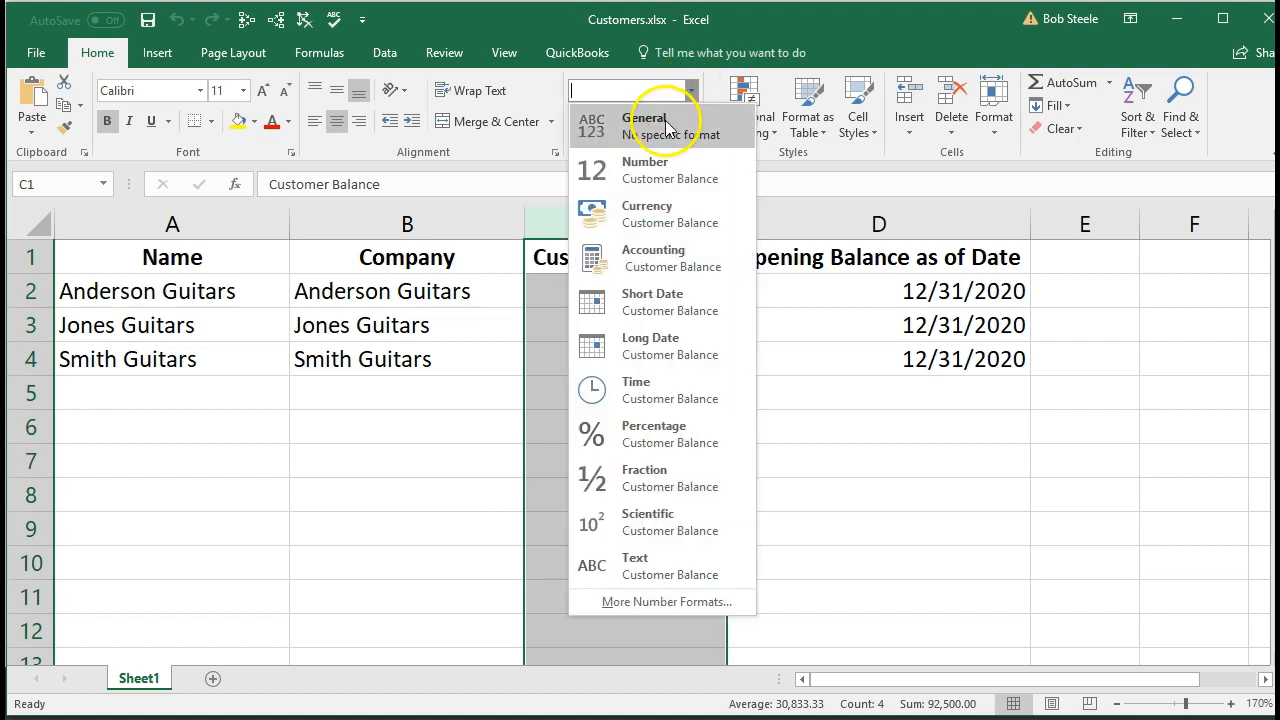
click(665, 122)
click(618, 382)
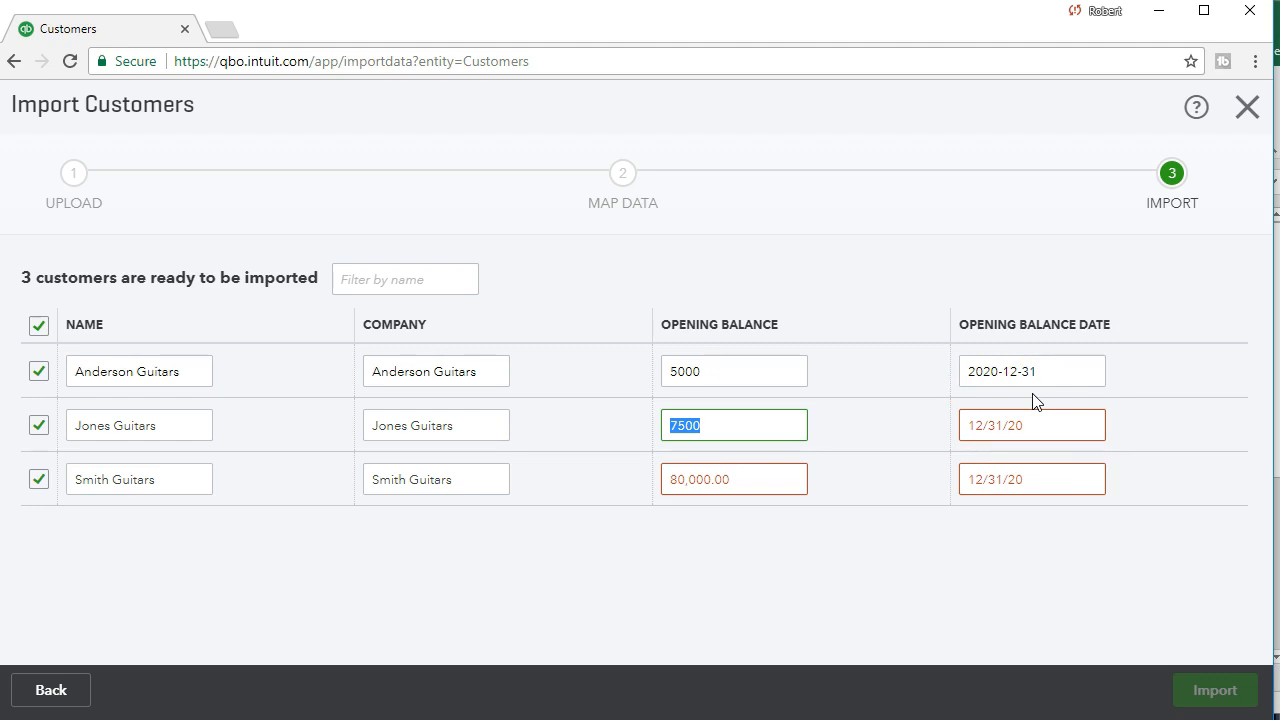
Open the cell format settings for the Opening Balance as of Date column in Excel and look through the available date types.
key(alt+Tab)
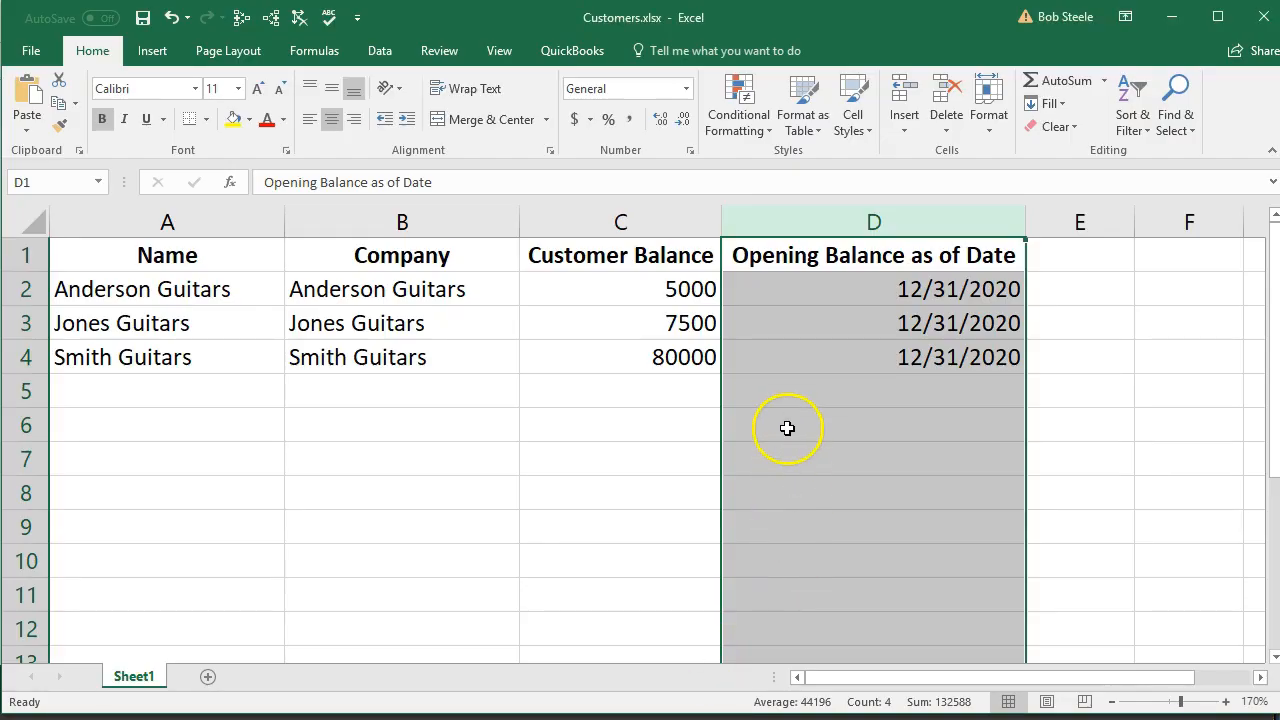
right_click(811, 297)
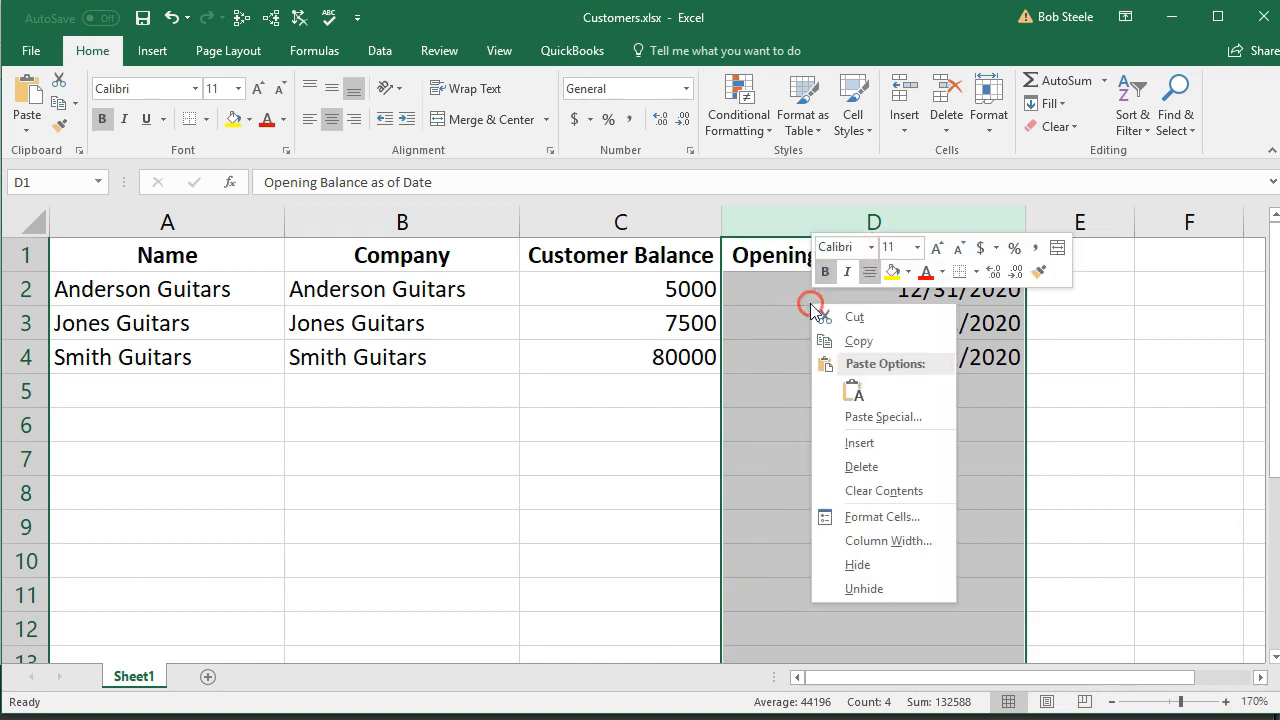
click(860, 516)
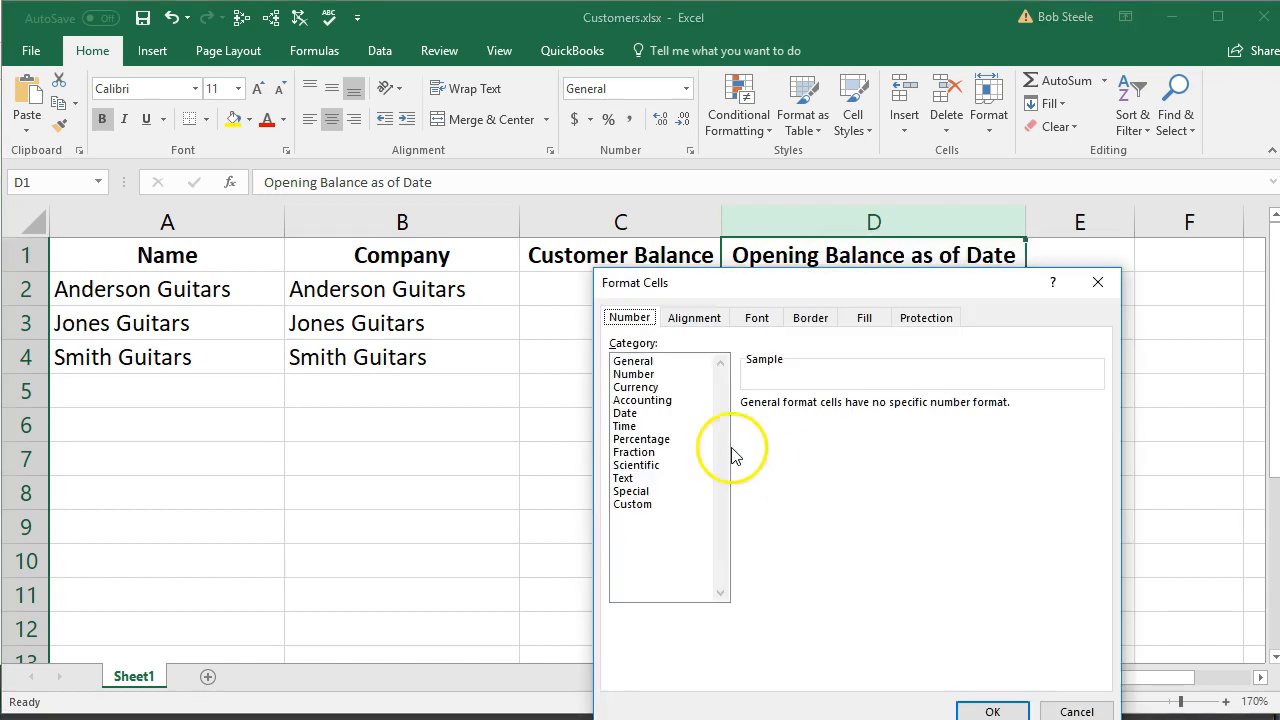
click(640, 414)
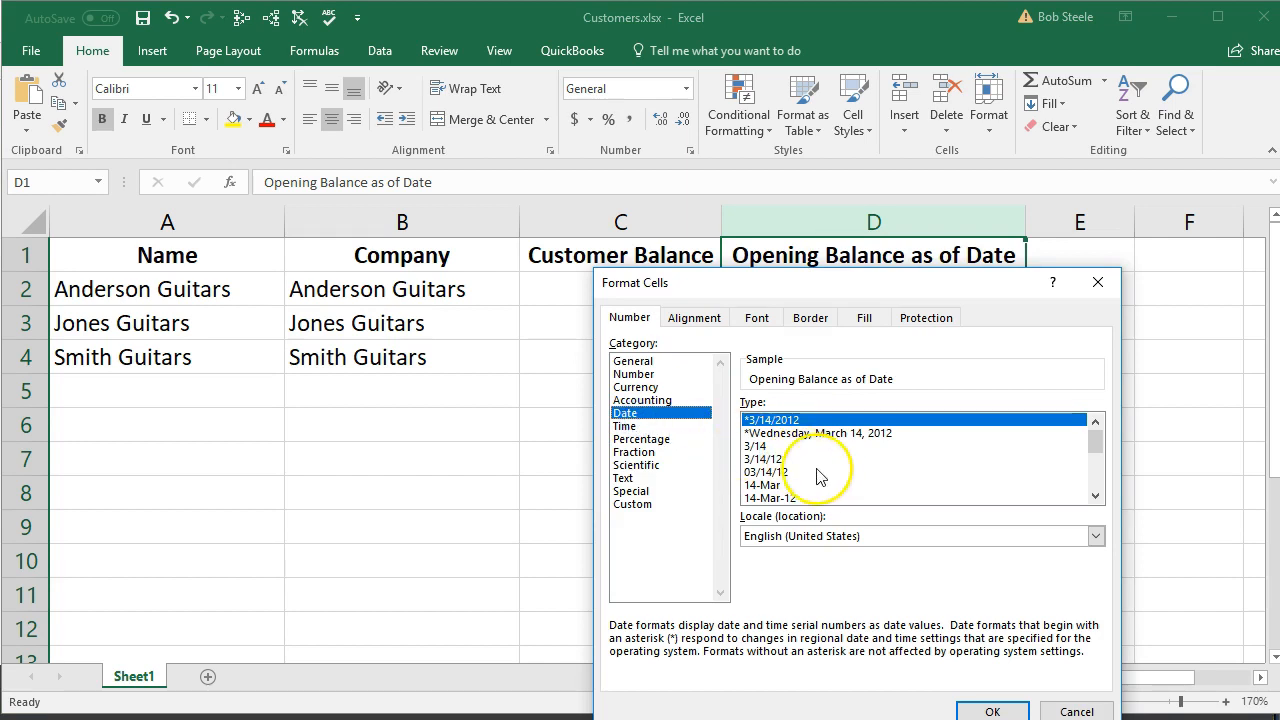
click(1095, 497)
click(1095, 497)
click(1095, 497)
click(1095, 497)
click(1095, 497)
click(1095, 497)
click(1095, 497)
click(1095, 497)
click(1095, 497)
click(1095, 497)
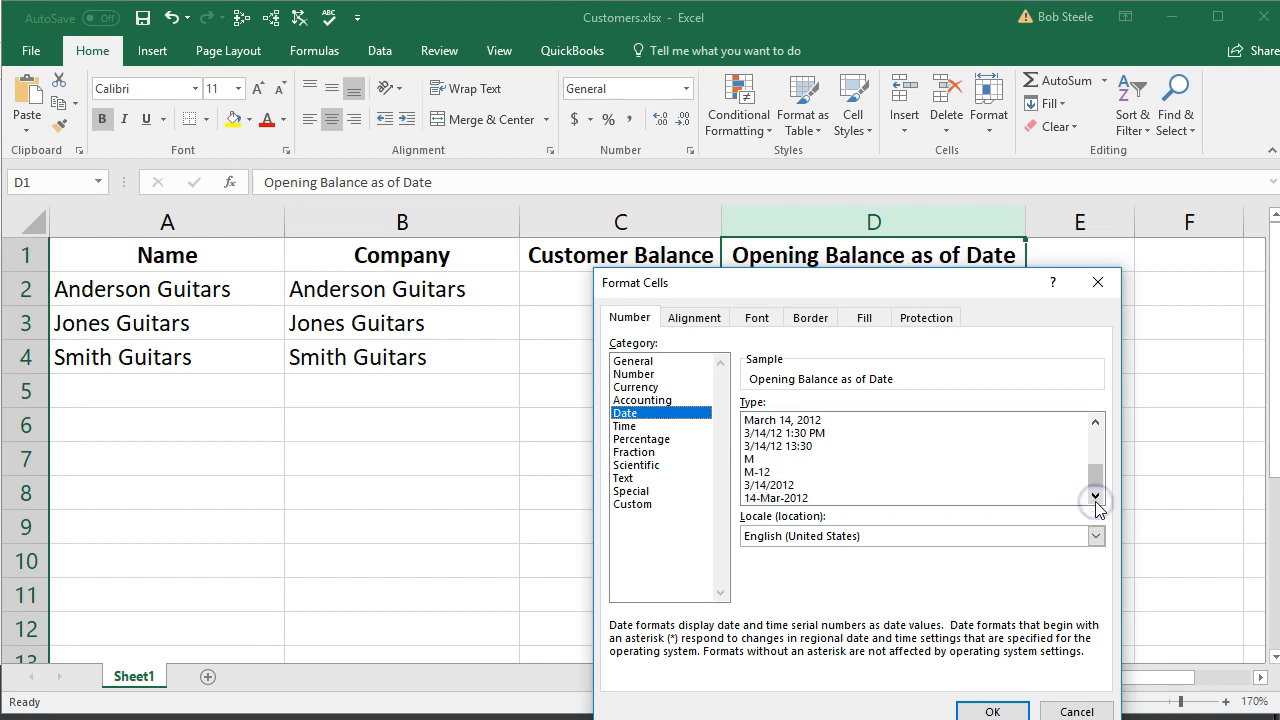
Apply the custom number format yyyy-mm-dd to the Opening Balance as of Date column and check the dates in D2:D4.
click(660, 506)
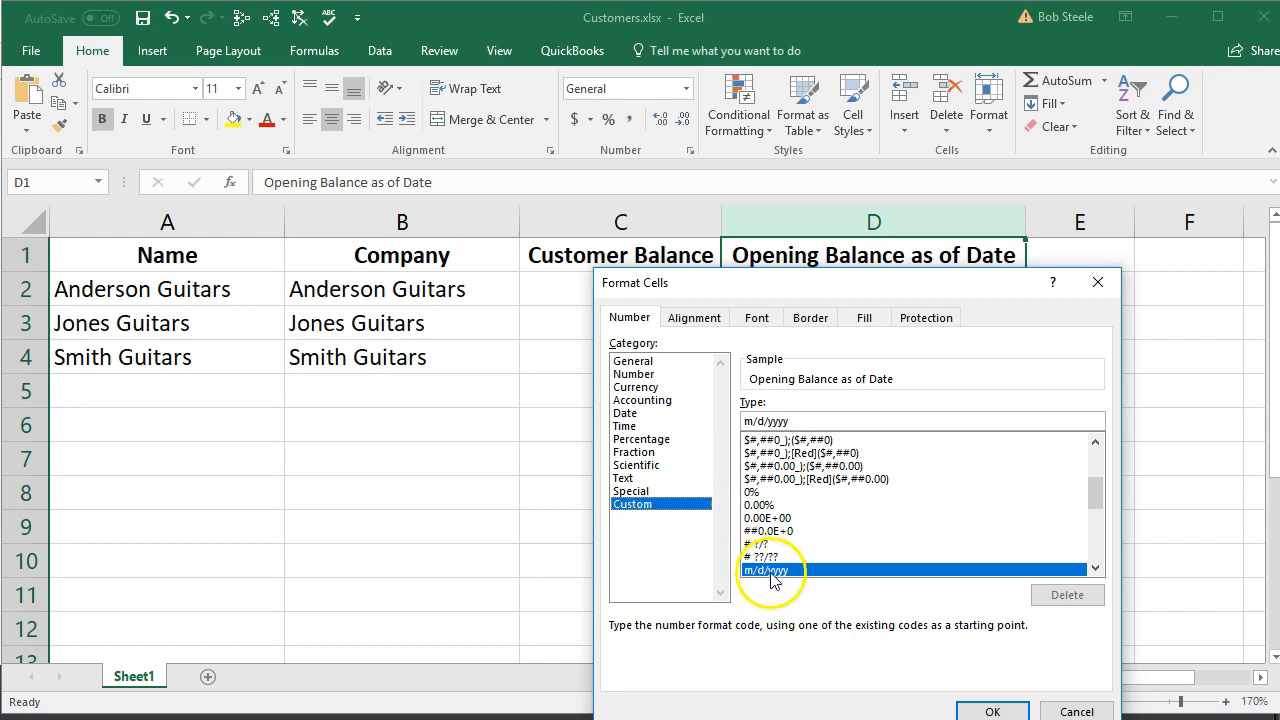
click(772, 419)
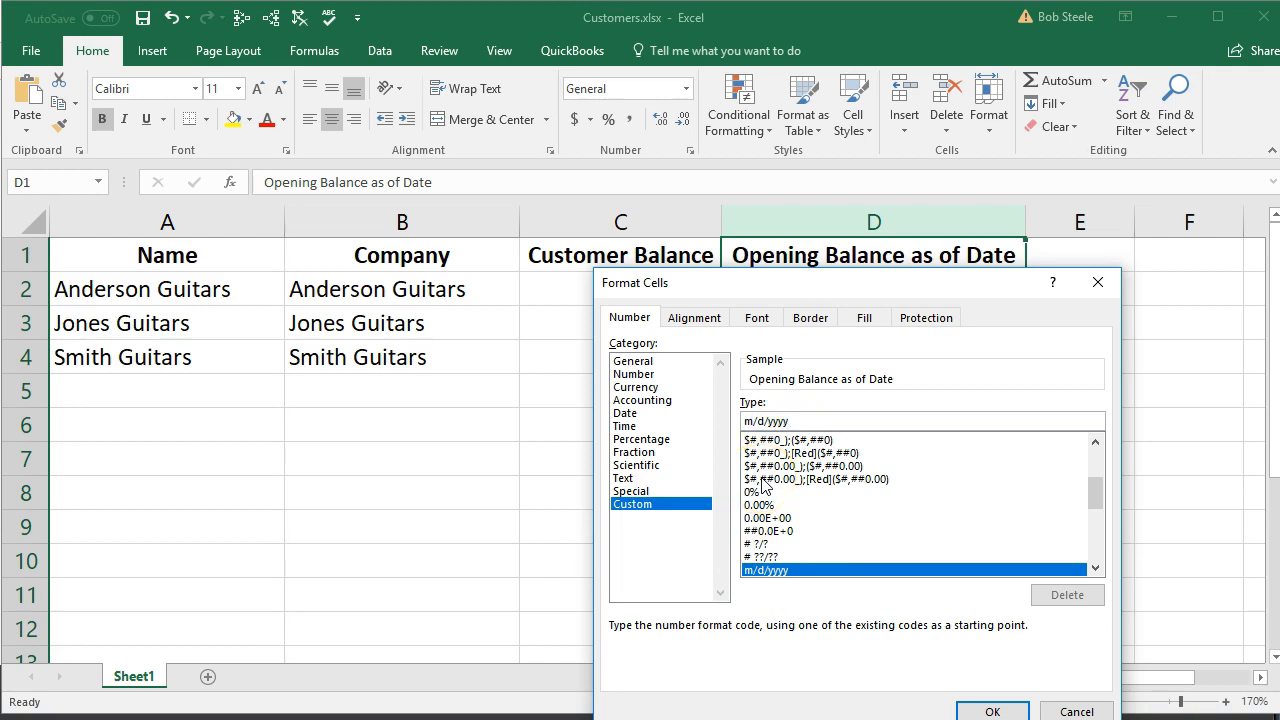
text(/)
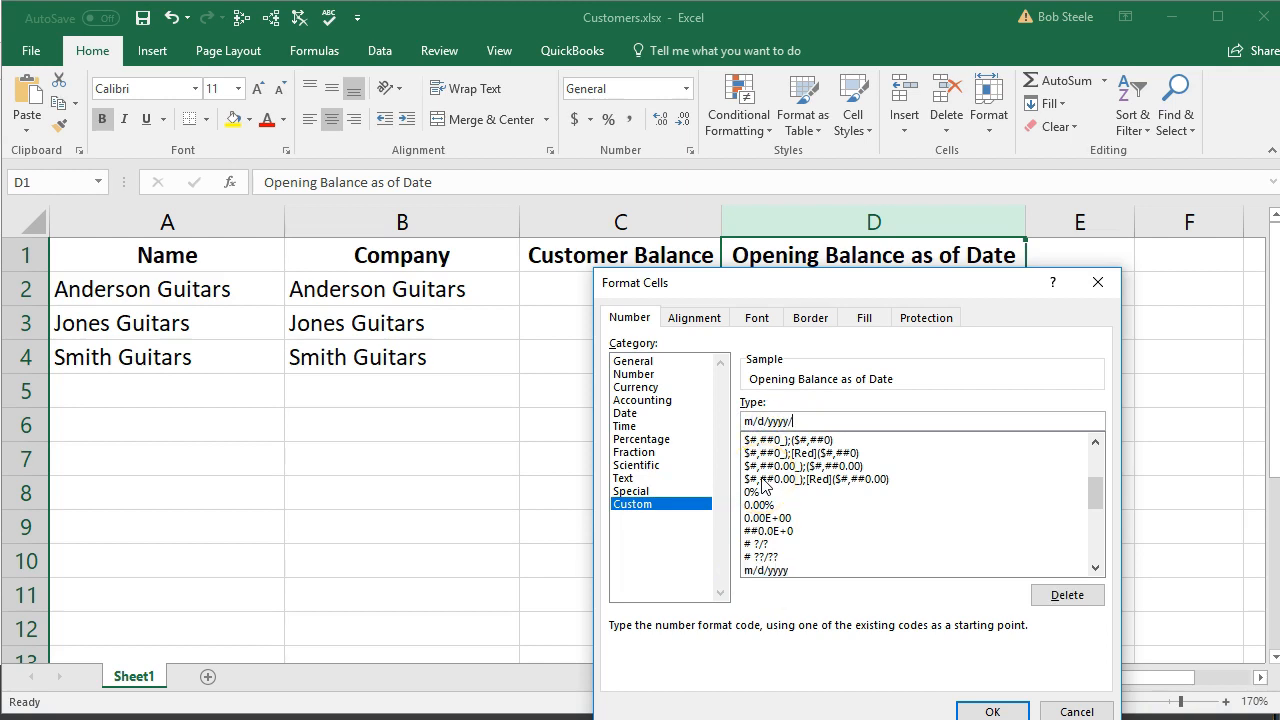
text(dd)
key(BackSpace)
key(BackSpace)
text(mm)
click(813, 421)
key(BackSpace)
text(-)
key(BackSpace)
text(-)
key(BackSpace)
key(BackSpace)
key(BackSpace)
key(BackSpace)
click(829, 422)
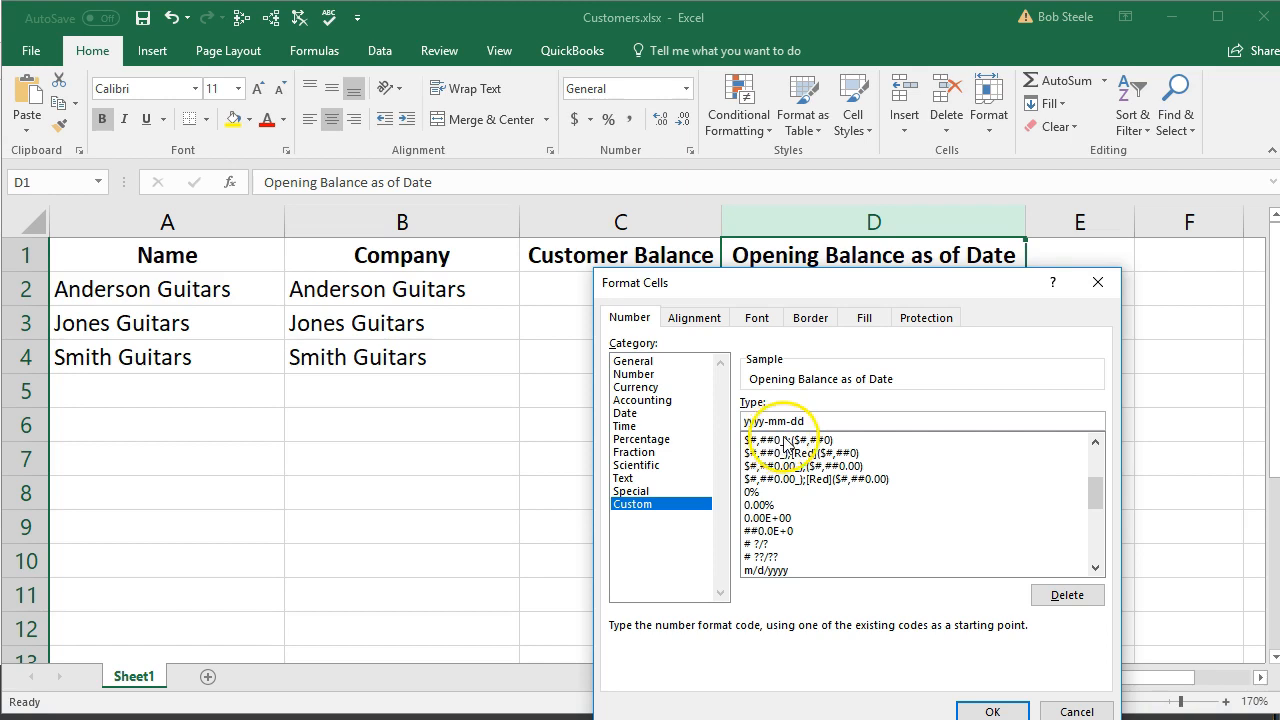
drag(950, 280, 938, 232)
click(962, 660)
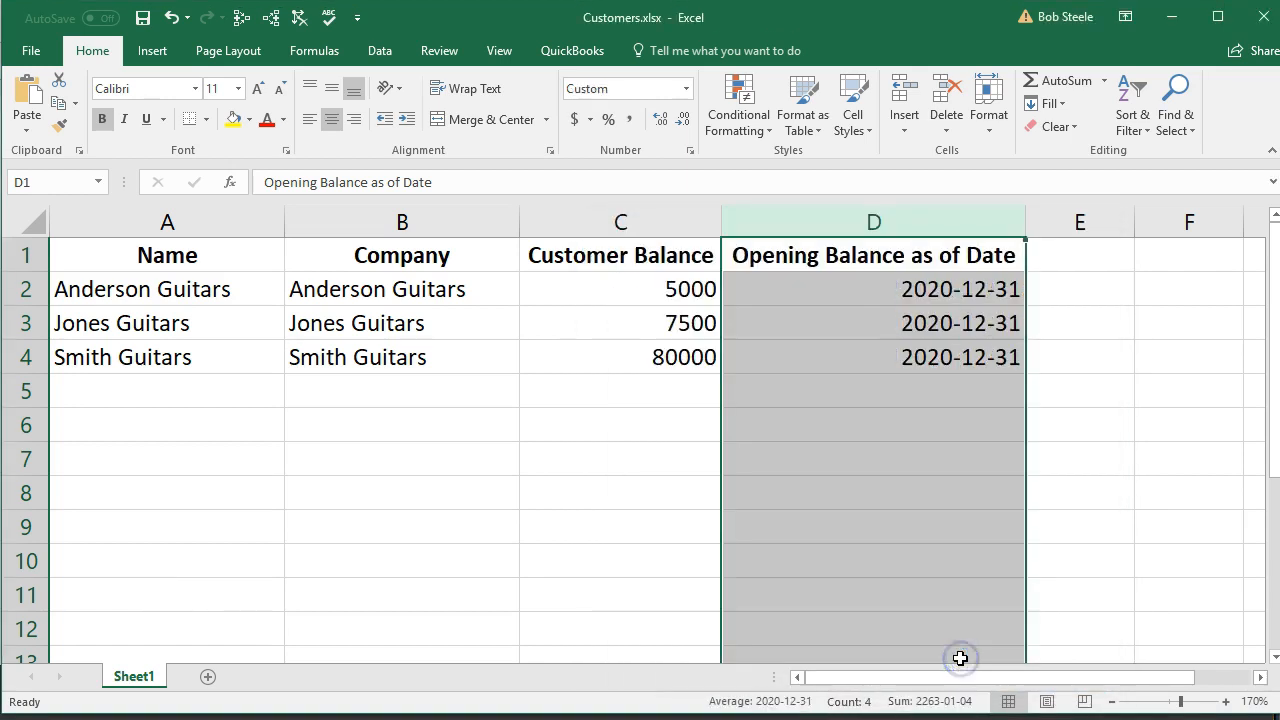
click(938, 460)
drag(874, 300, 858, 355)
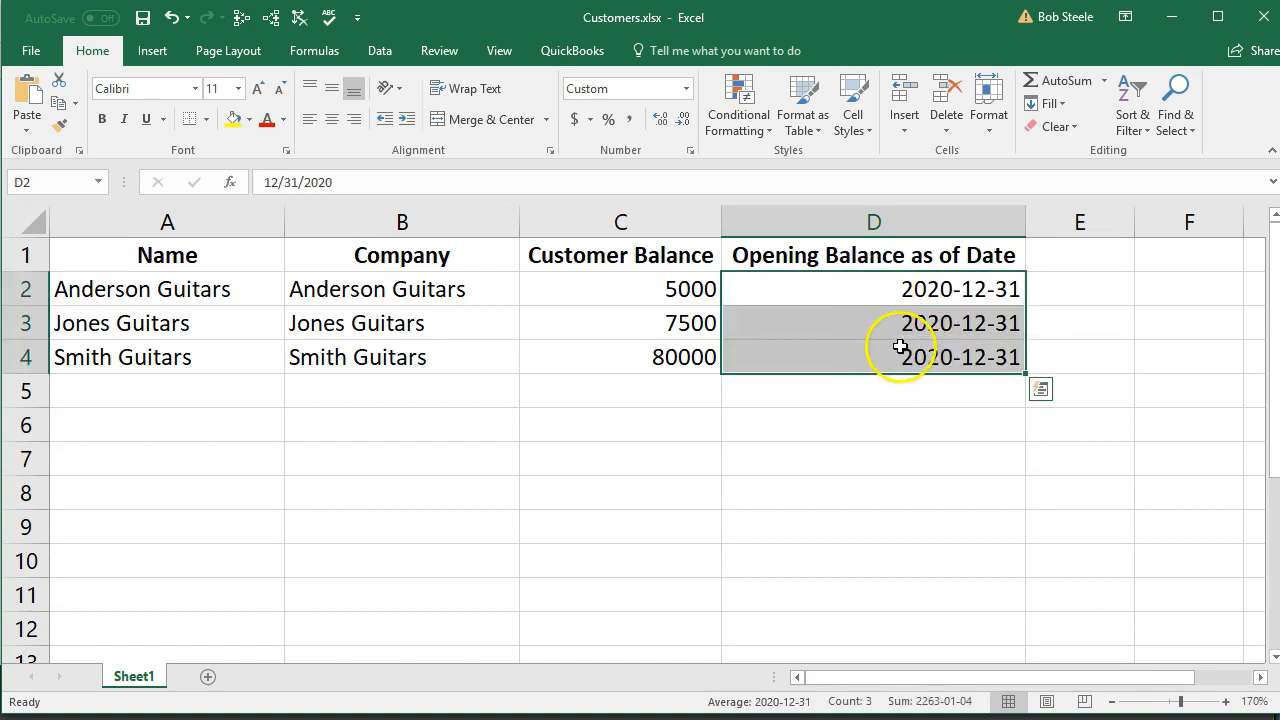
click(894, 429)
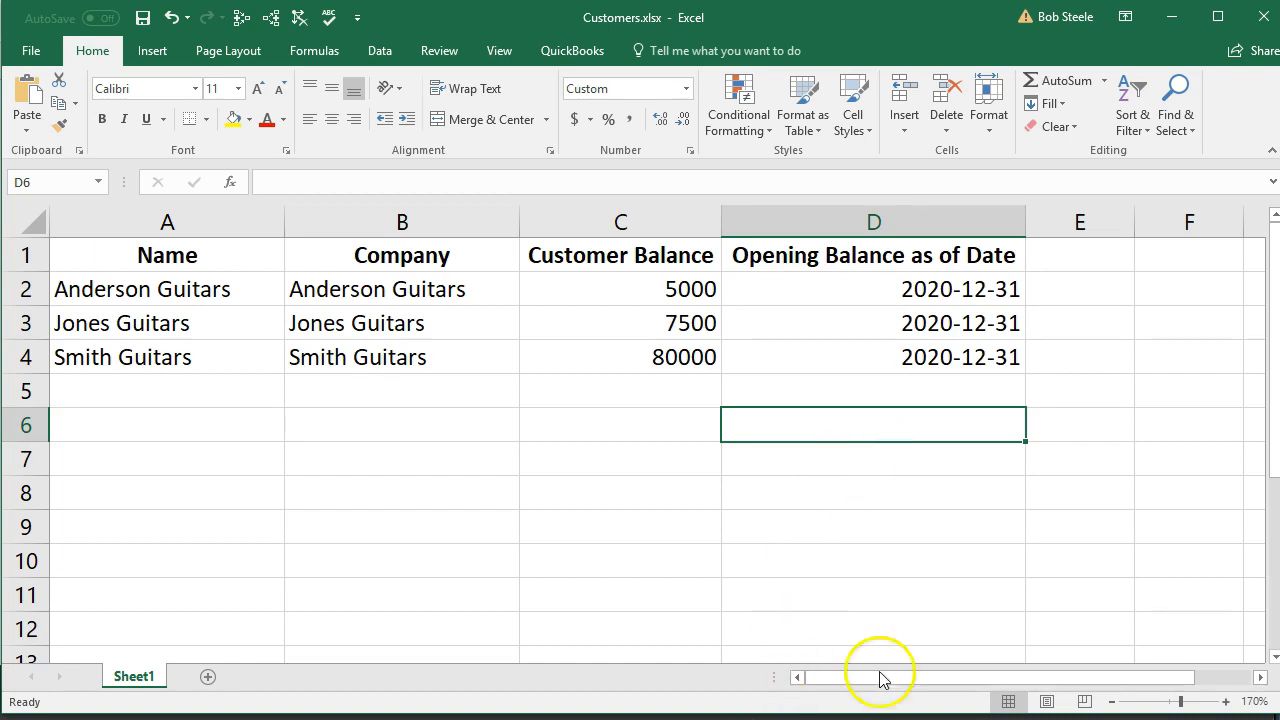
Set Smith Guitars' balance to 8000 in both the QuickBooks Online import review and cell C4 of the Excel workbook.
click(1172, 17)
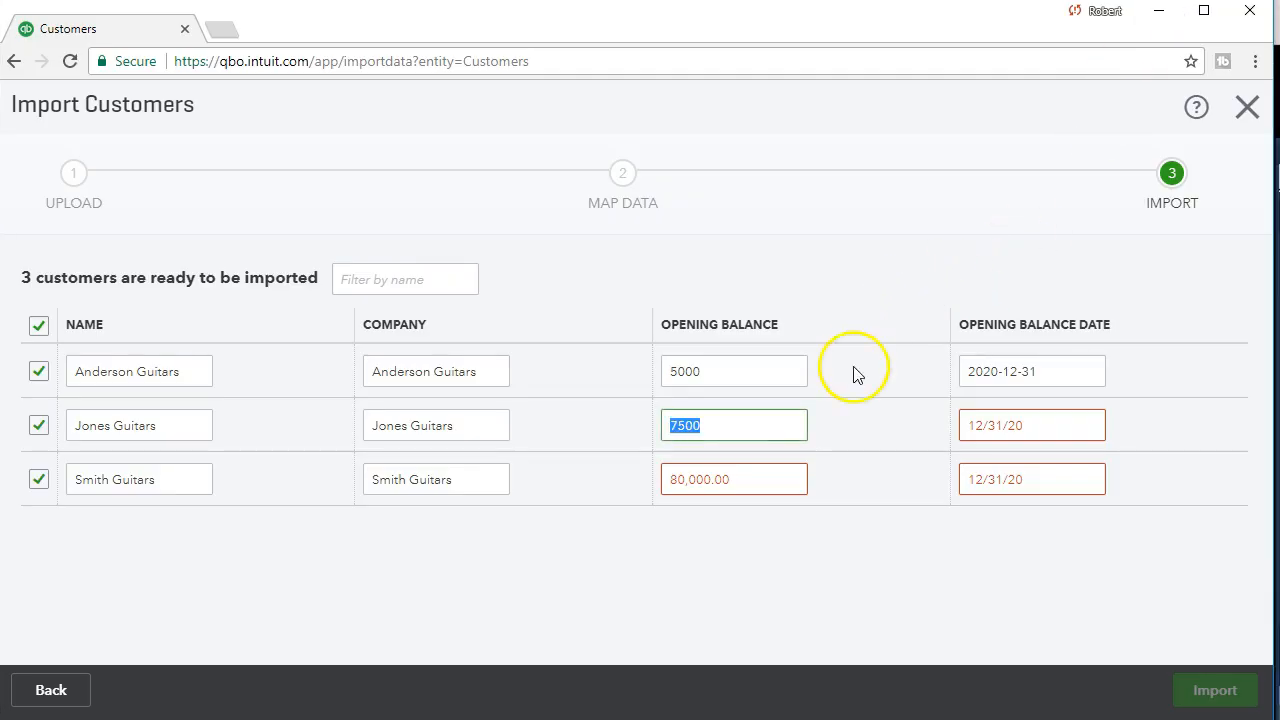
click(740, 480)
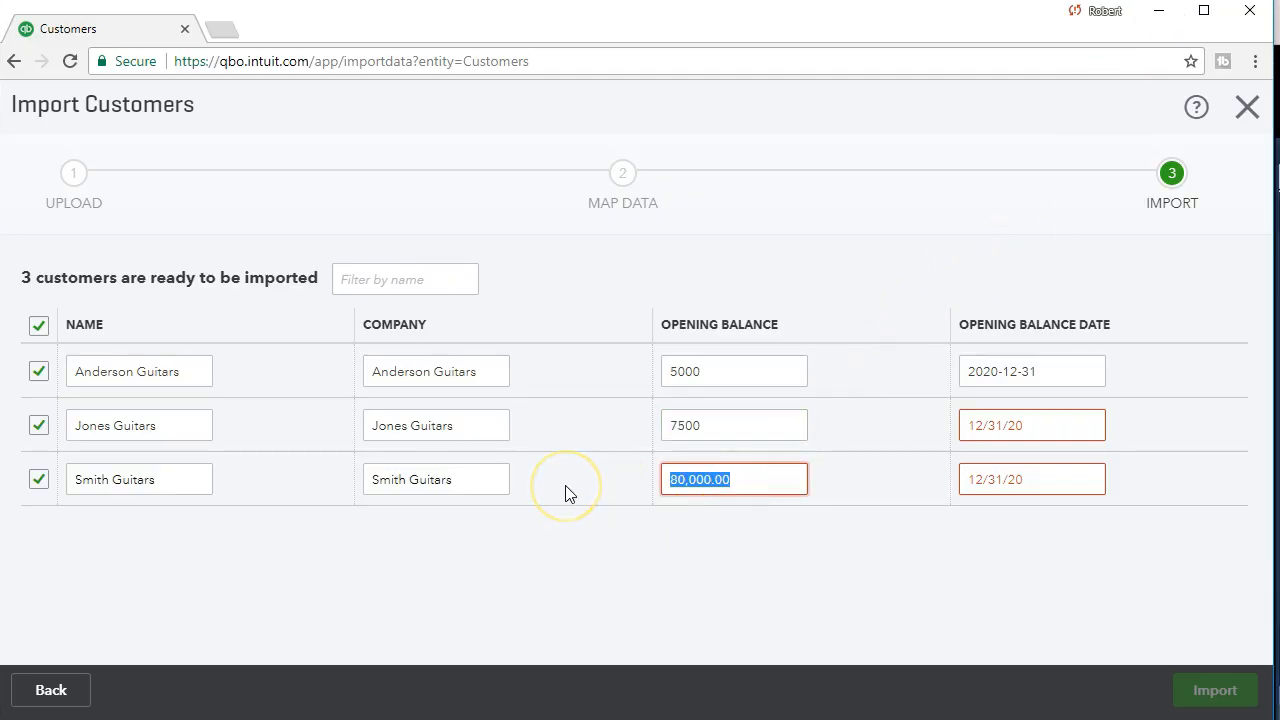
text(80)
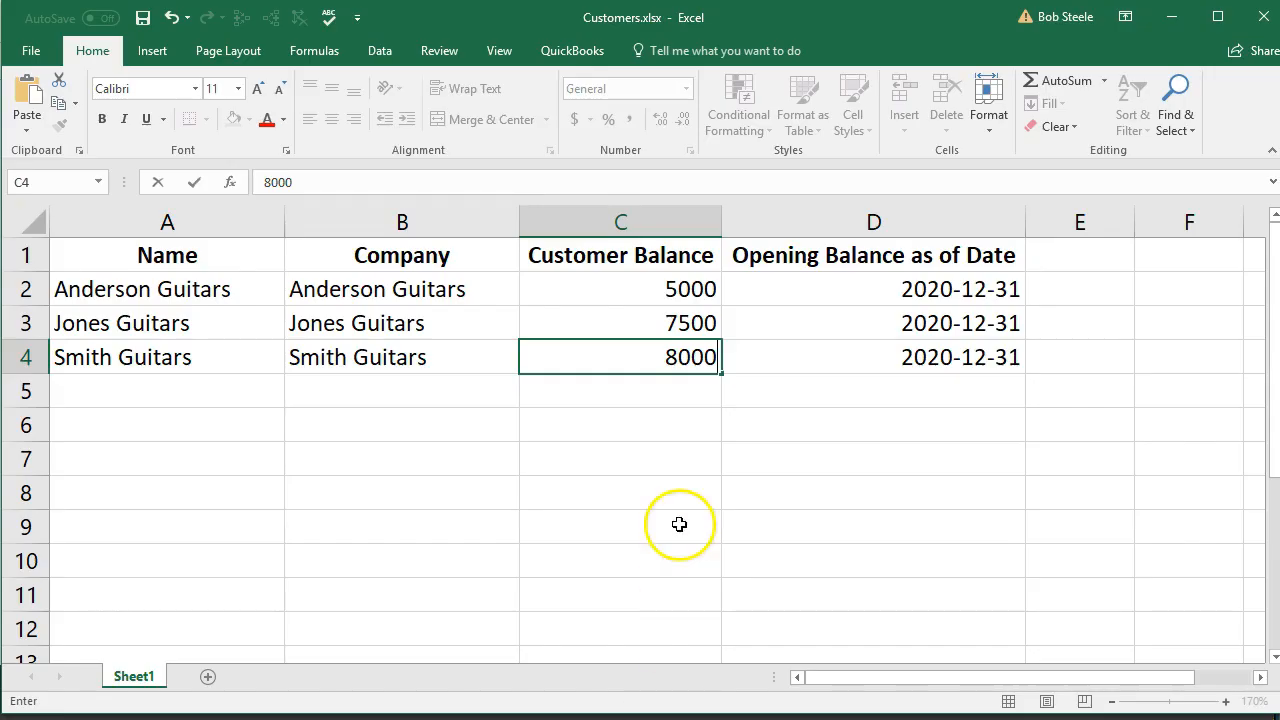
click(685, 490)
click(662, 358)
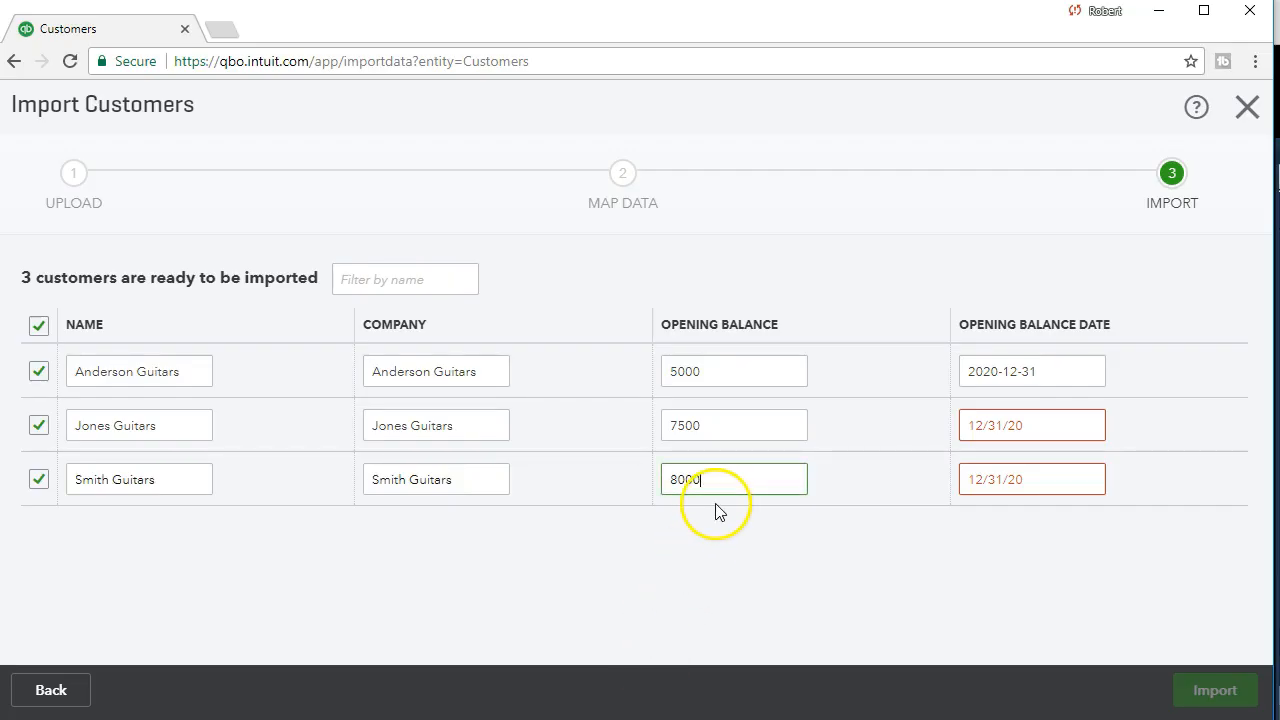
Set the opening balance dates of Jones Guitars and Smith Guitars to 2020-12-31 and import the three customers.
triple_click(1031, 427)
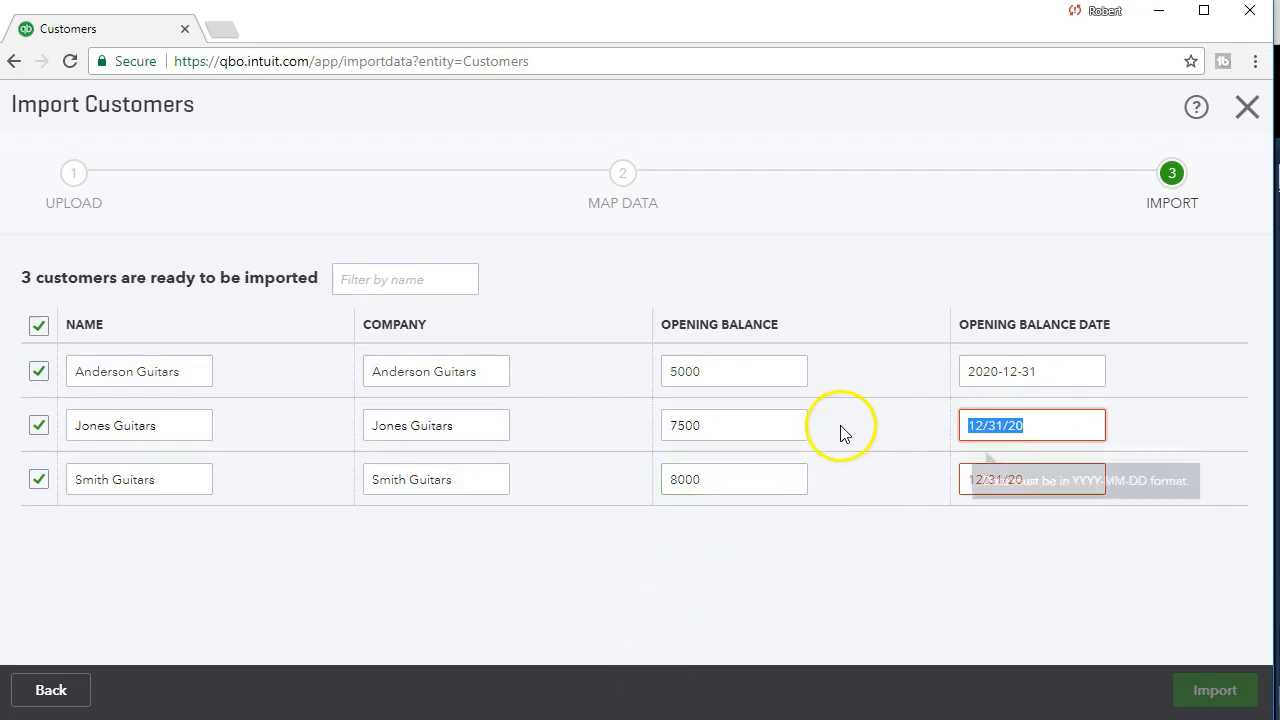
text(2020-12-)
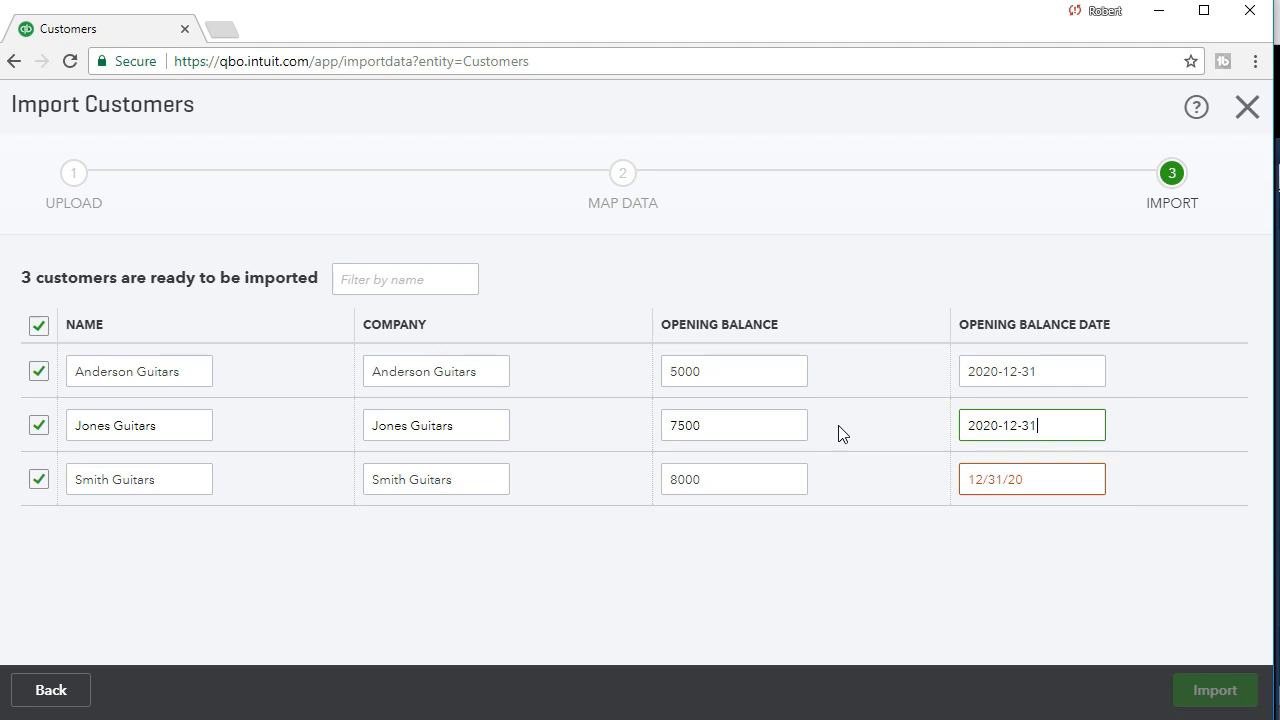
triple_click(1040, 478)
text(2020-12-)
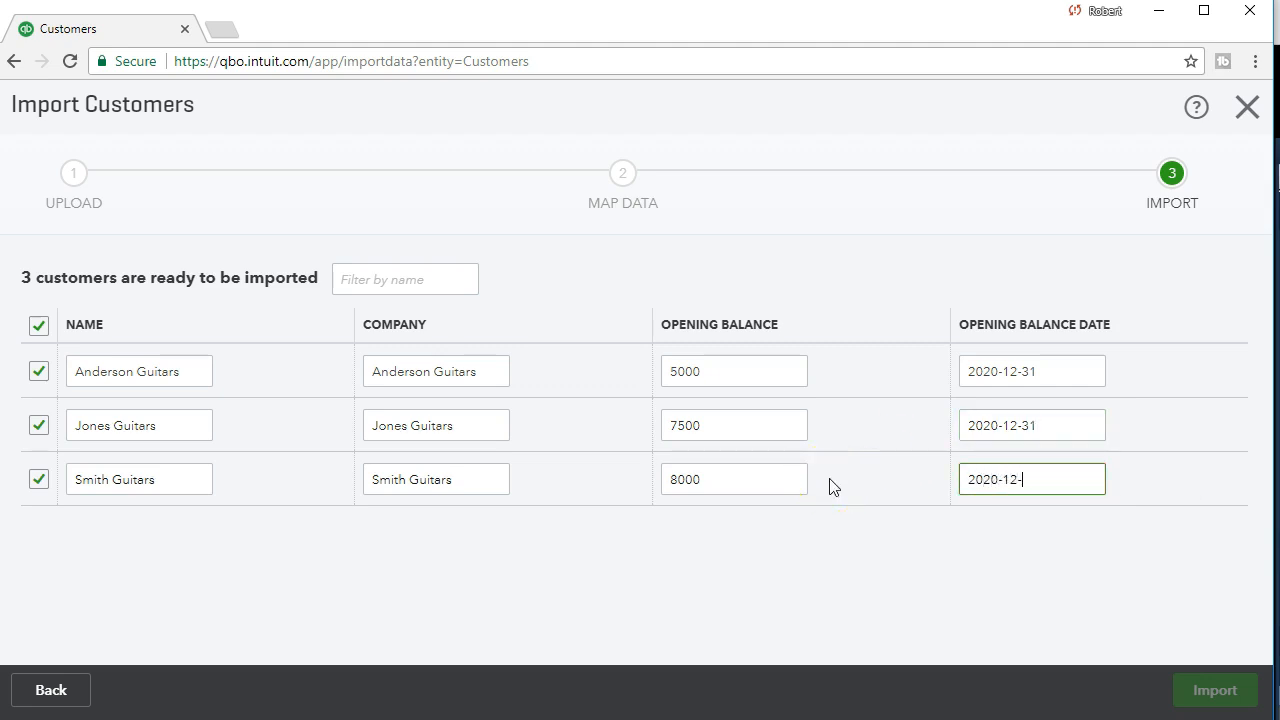
click(800, 609)
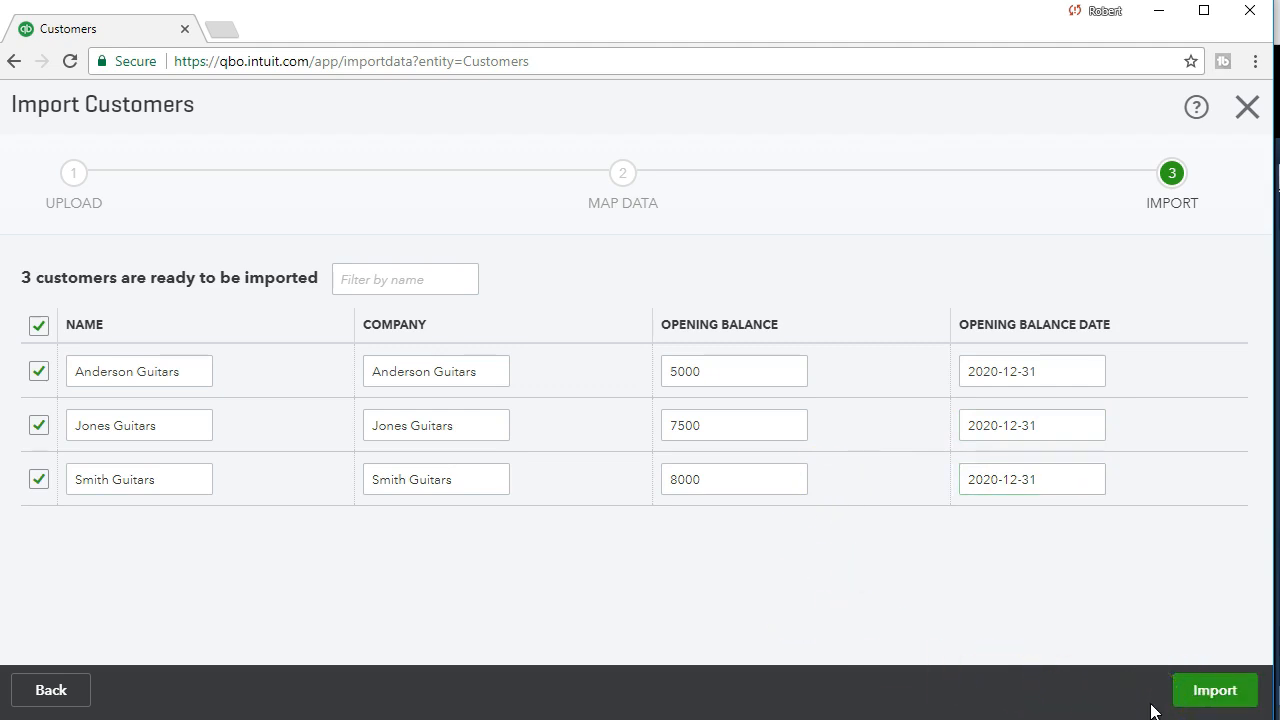
click(1012, 584)
click(1212, 690)
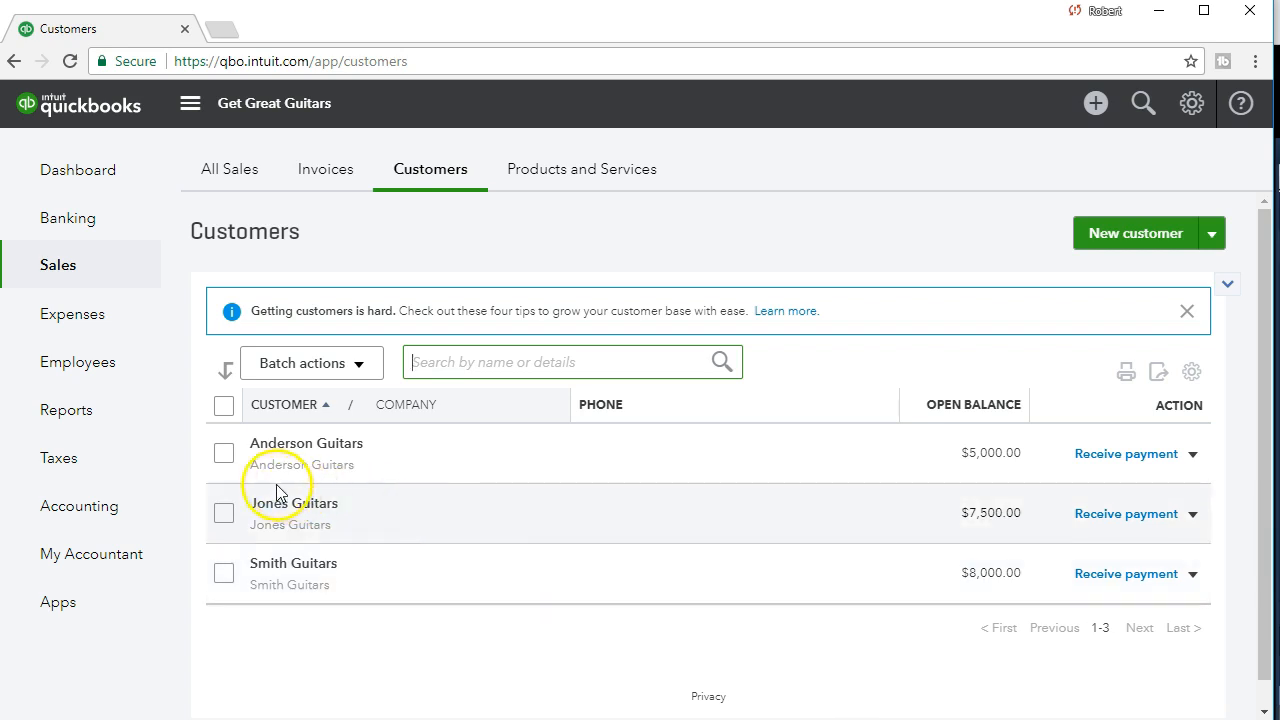
Find the Balance Sheet in the list of reports and open it.
click(88, 422)
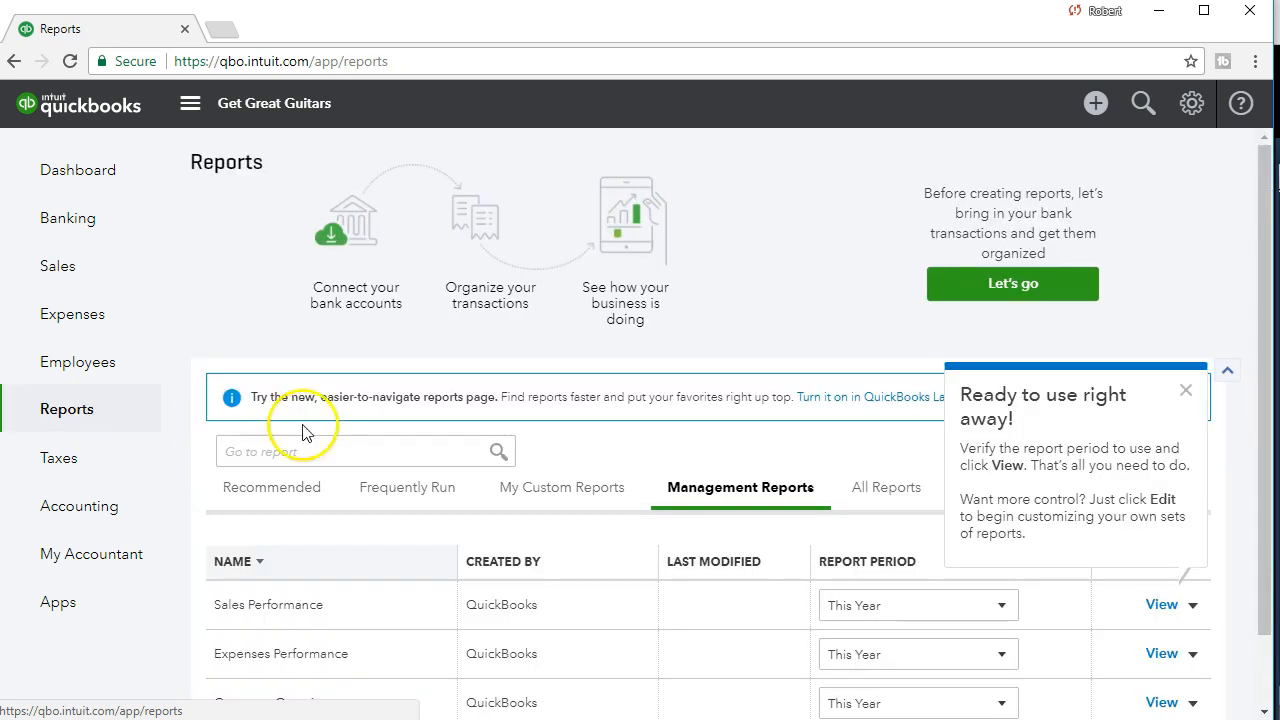
scroll(437, 449, down, 2)
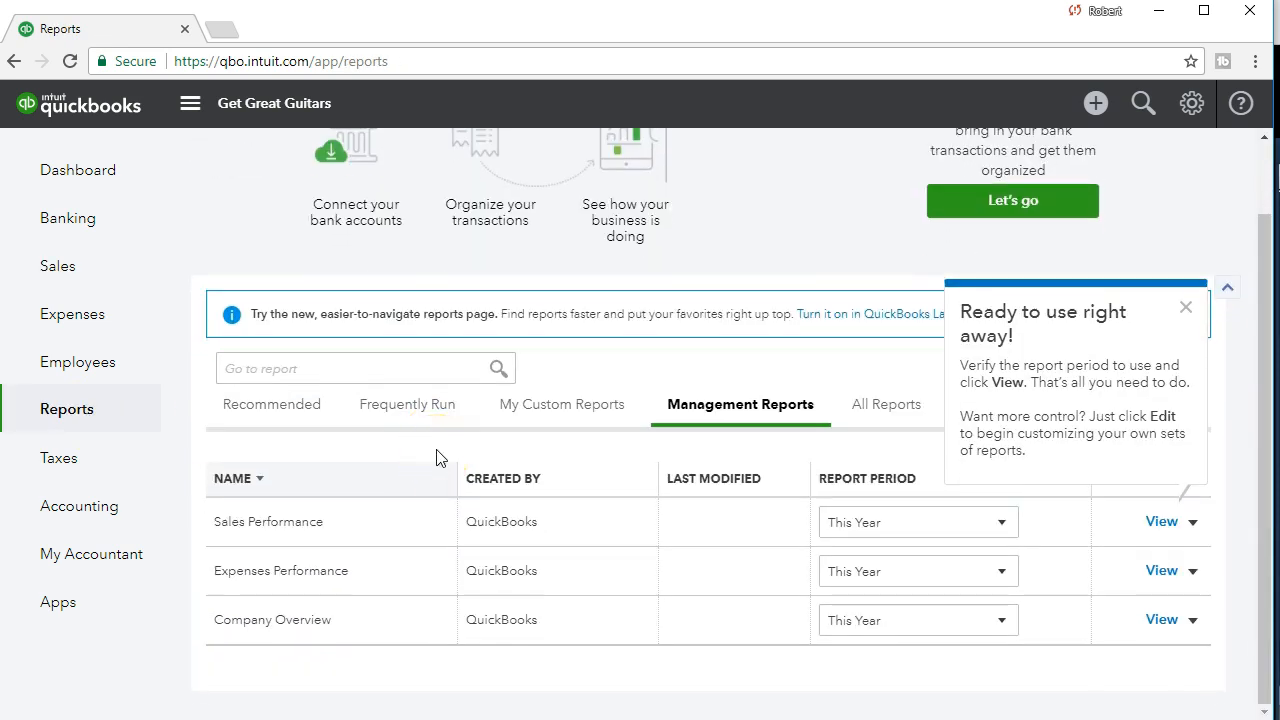
click(421, 371)
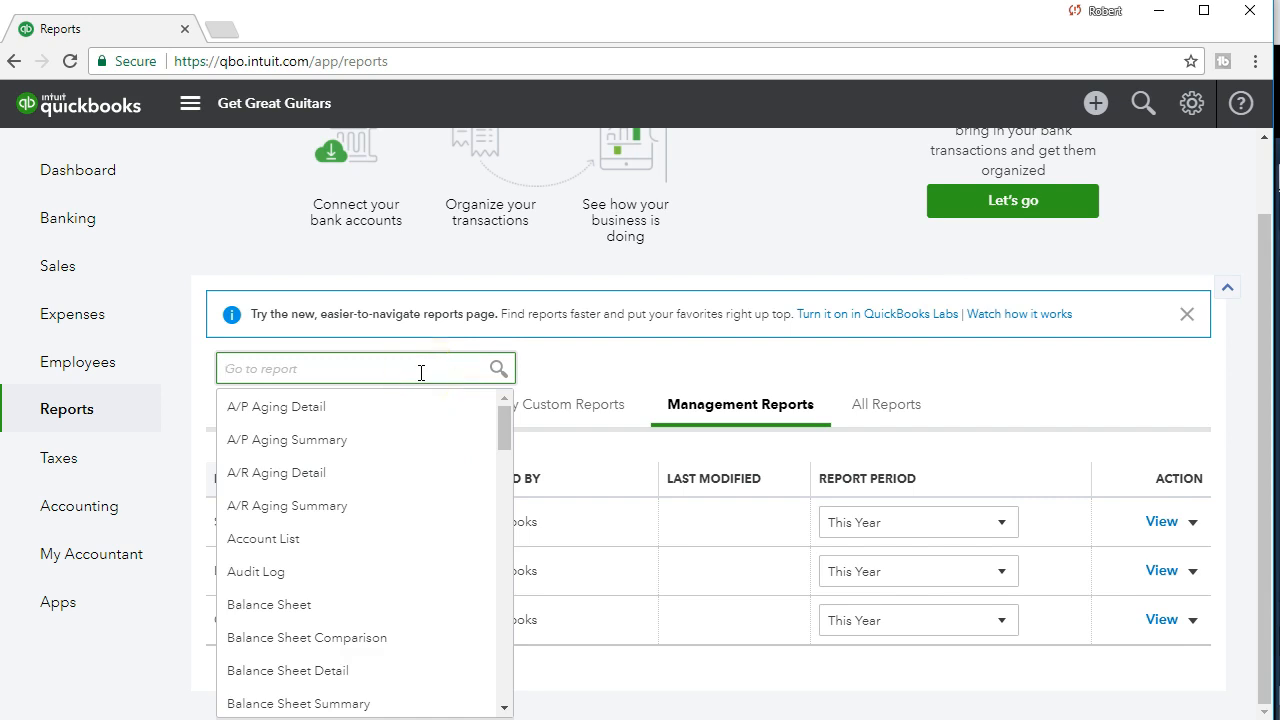
click(335, 606)
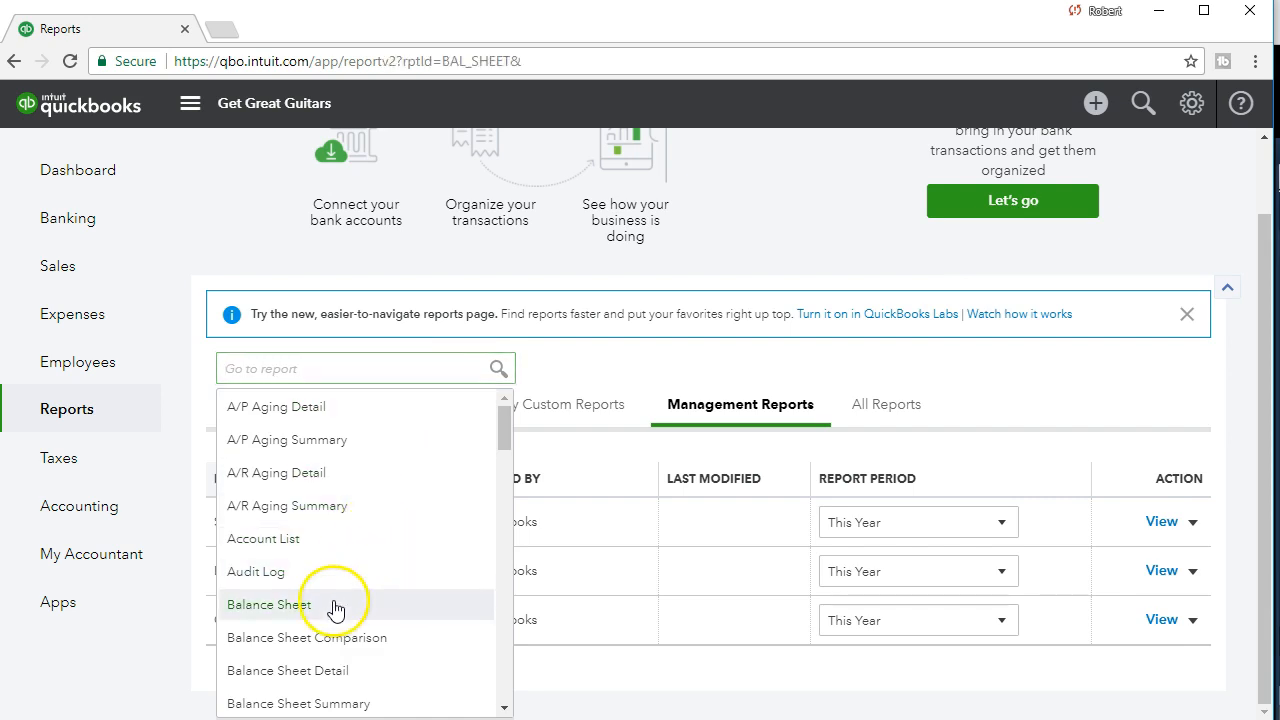
scroll(338, 592, up, 1)
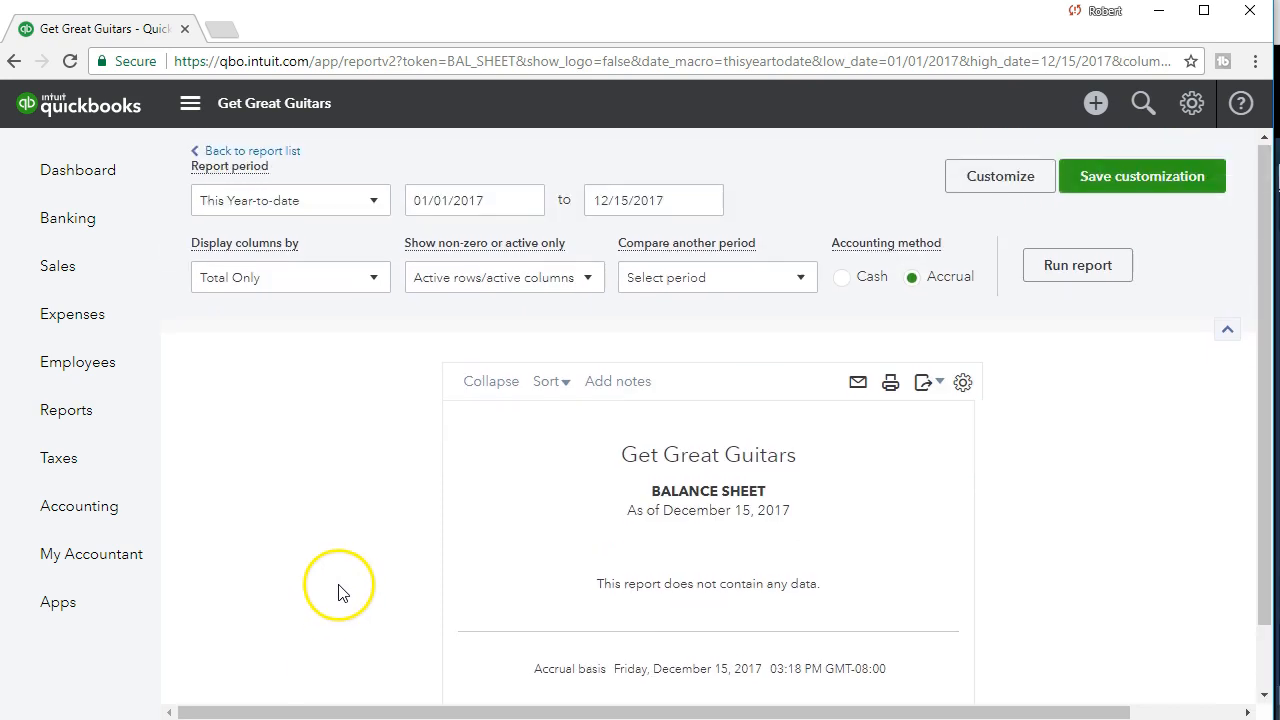
Set the balance sheet's report period from 12/31/2020 to 12/31/2020 and run the report.
click(505, 199)
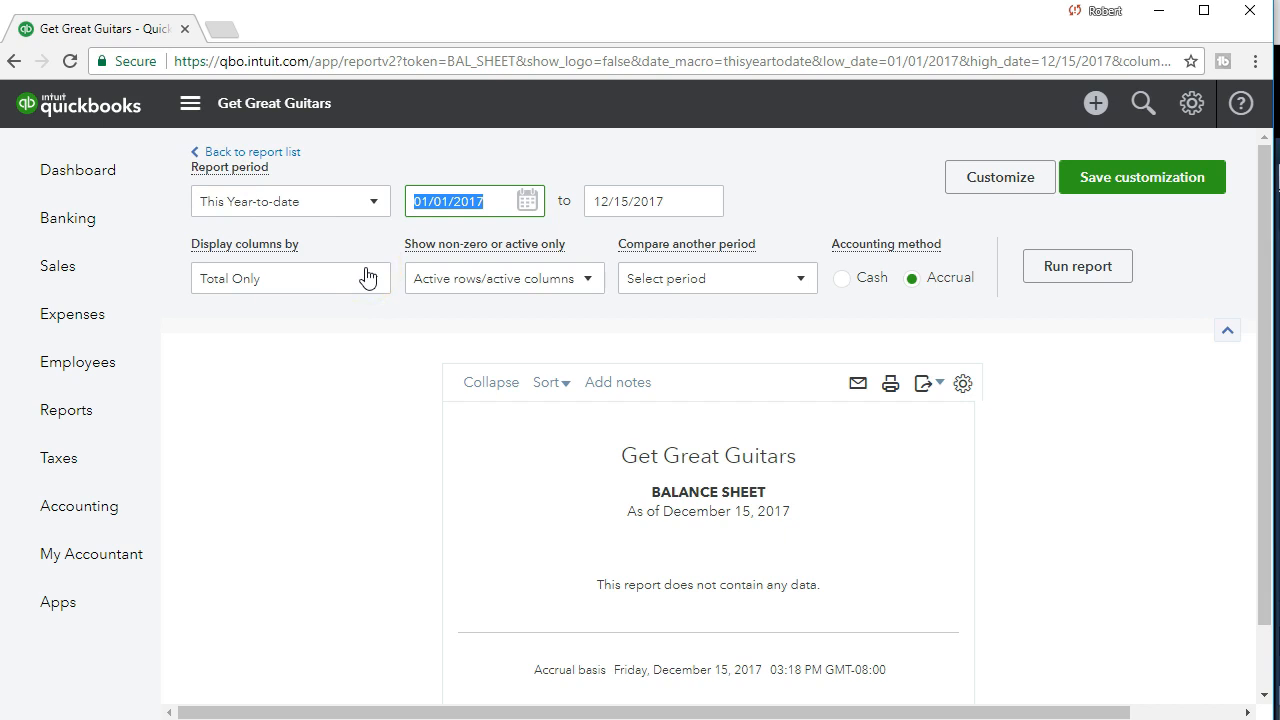
text(123120)
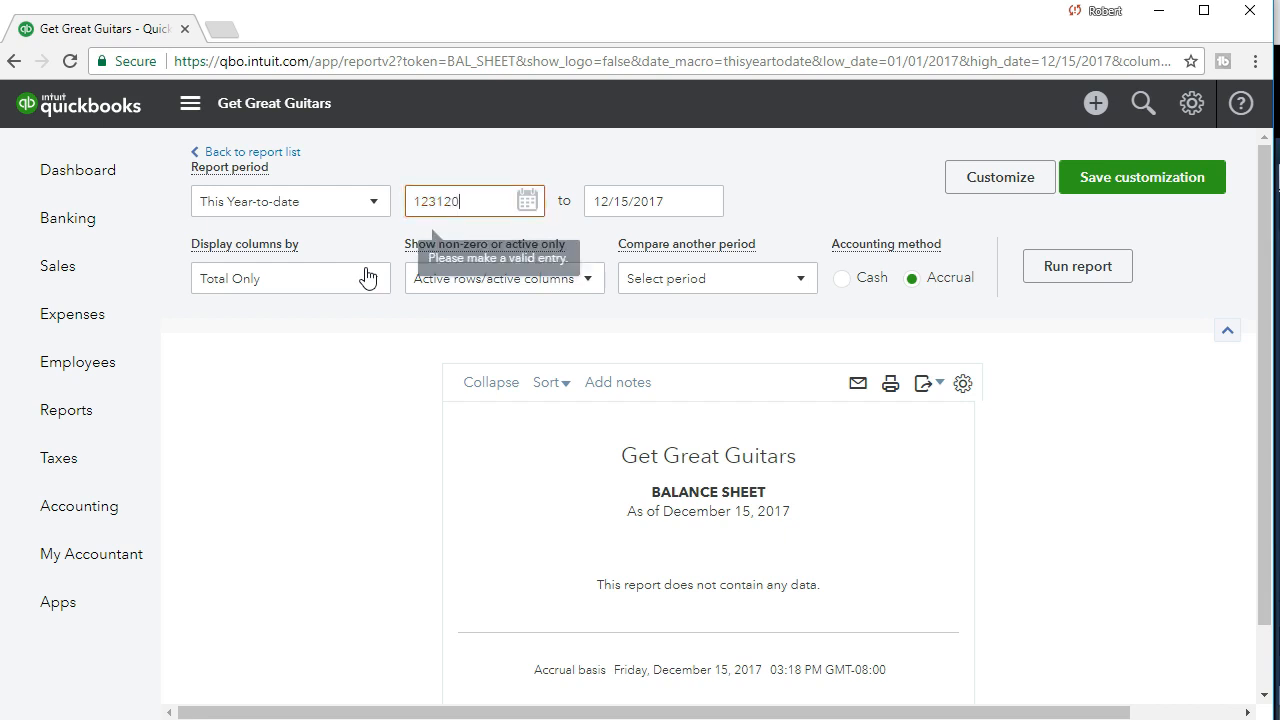
key(Tab)
text(12312)
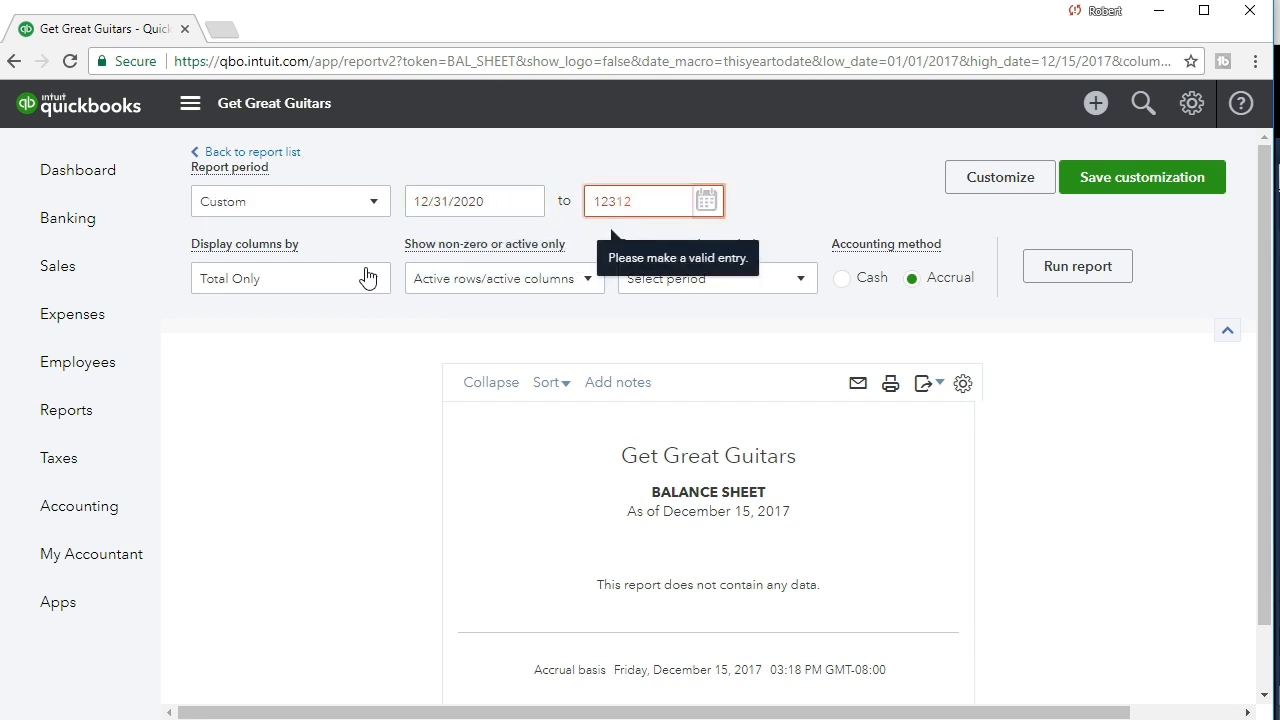
key(Tab)
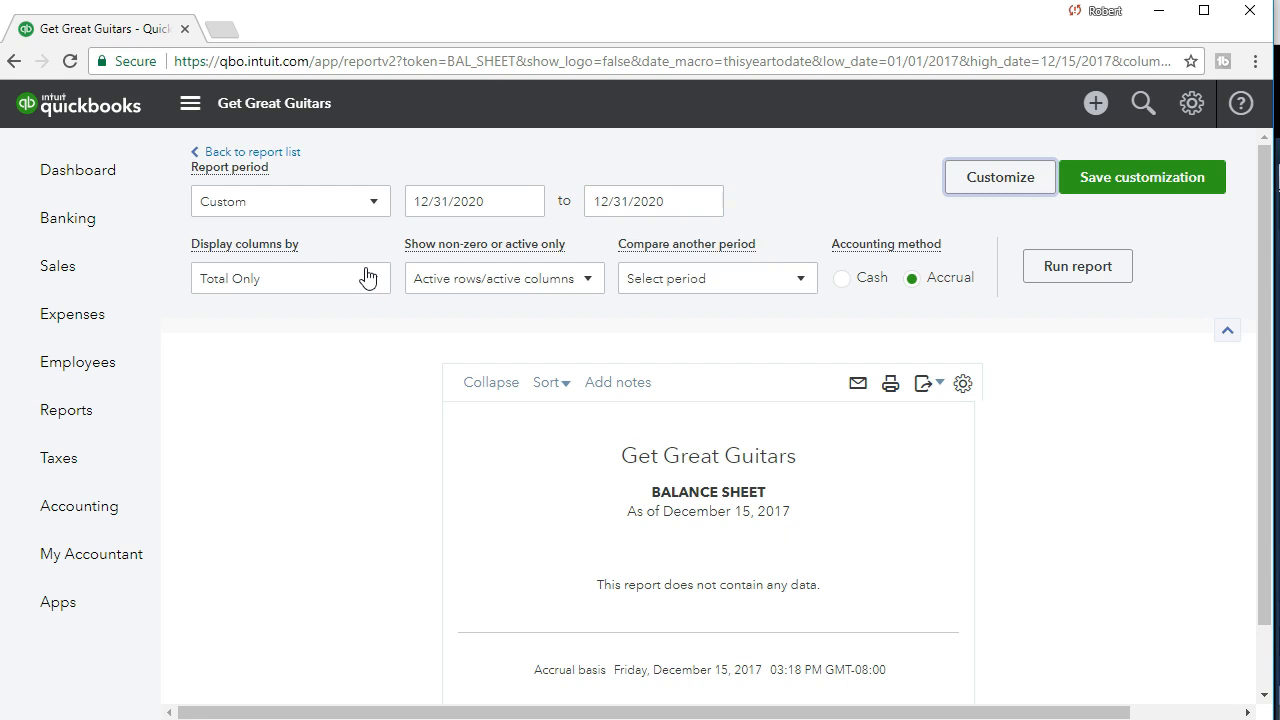
click(1100, 286)
Examine the balance sheet's assets and equity and the transactions behind Accounts Receivable (A/R), and return to the report summary.
scroll(1100, 283, down, 2)
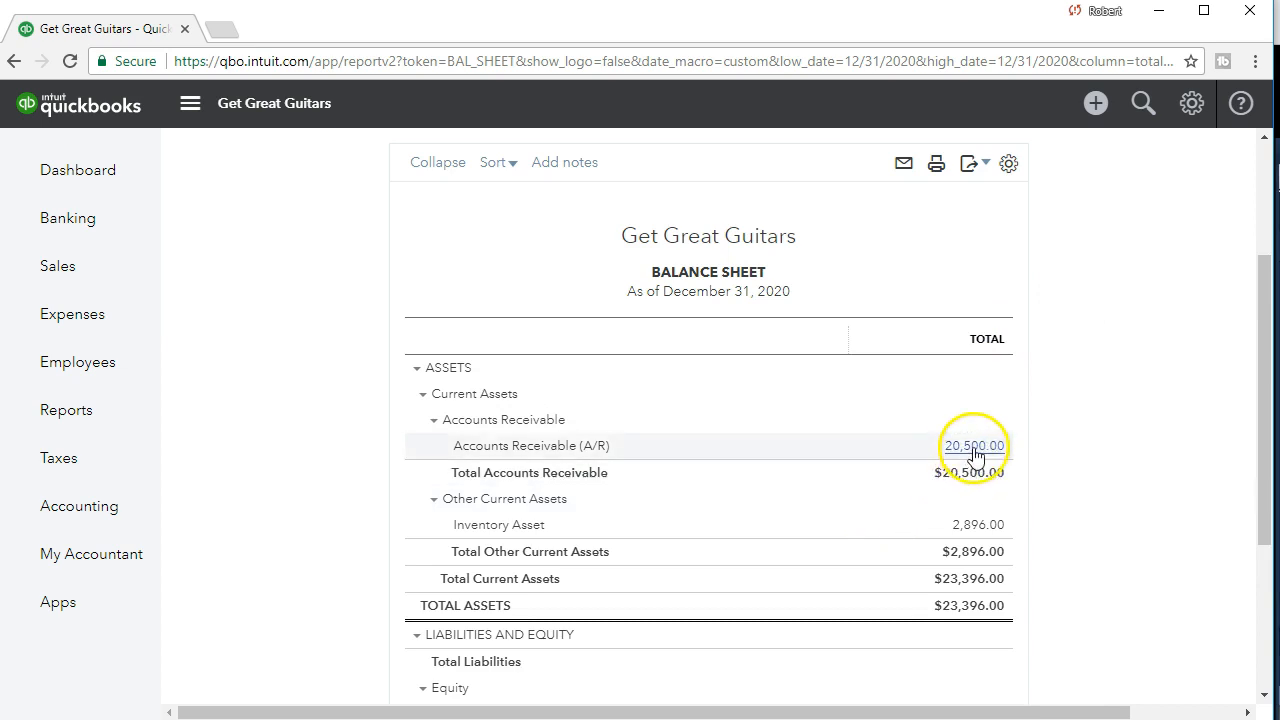
scroll(665, 470, down, 1)
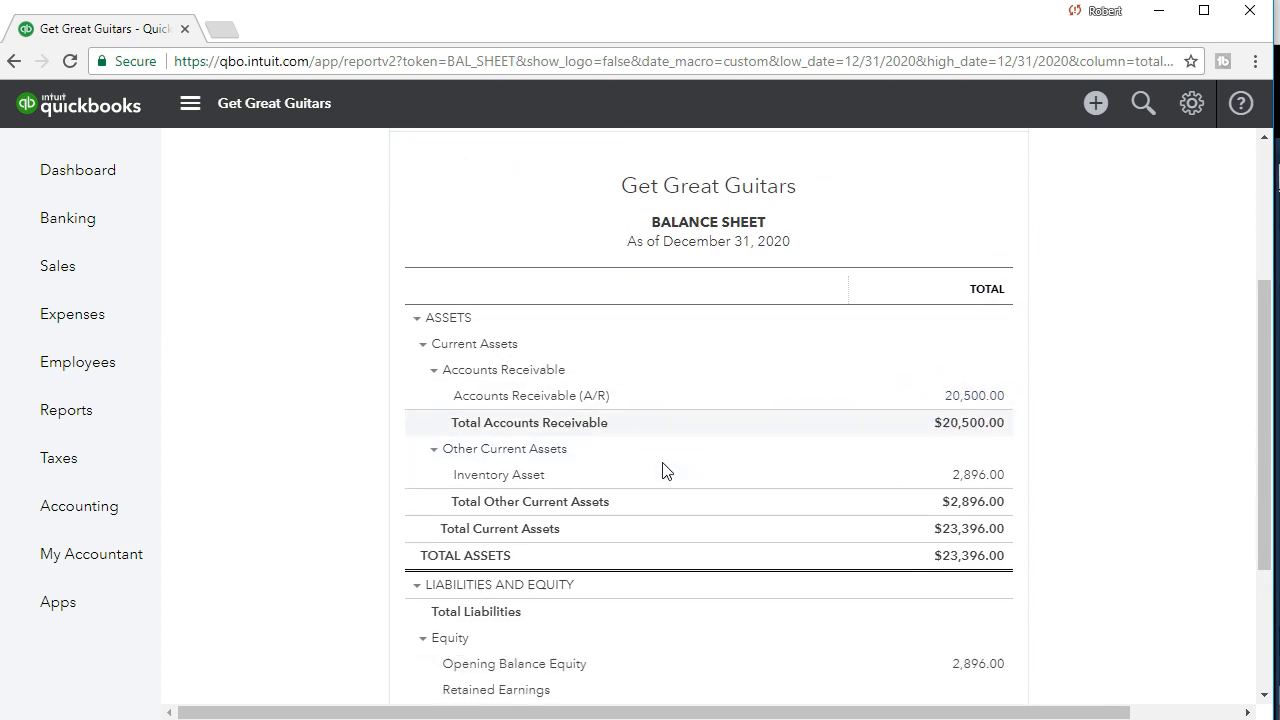
scroll(665, 470, down, 4)
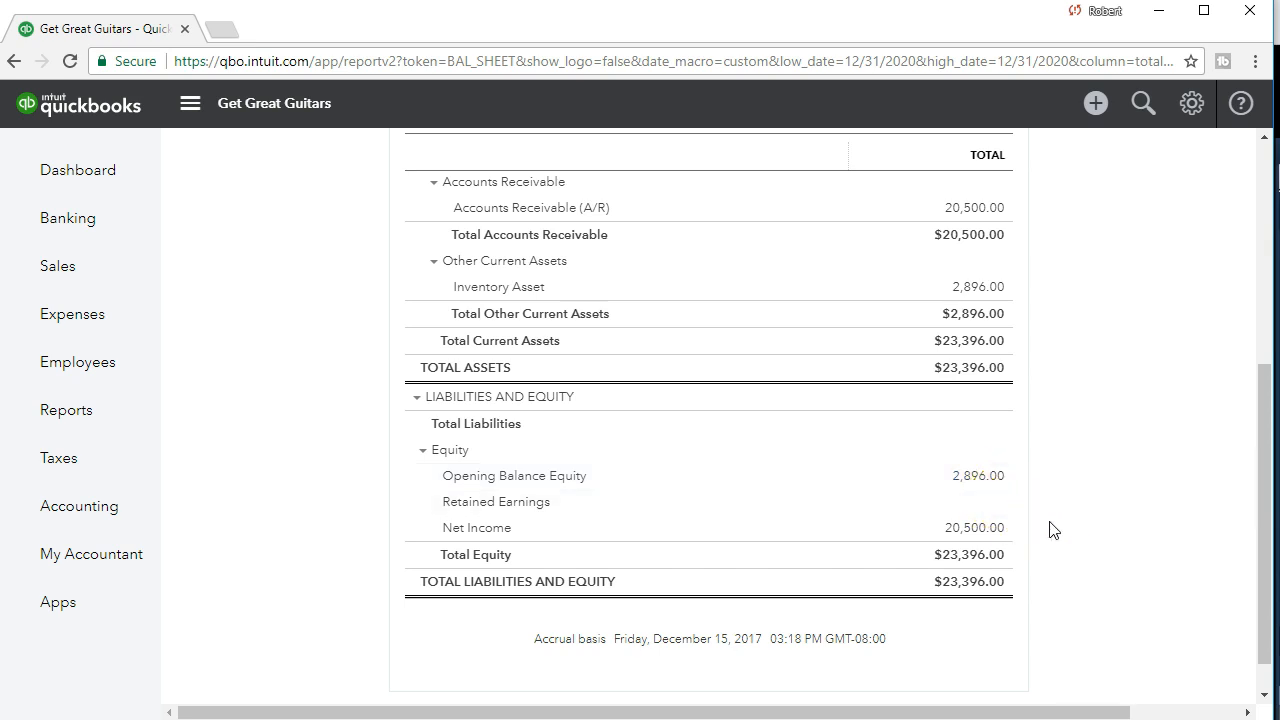
scroll(1052, 529, up, 2)
scroll(1052, 529, up, 1)
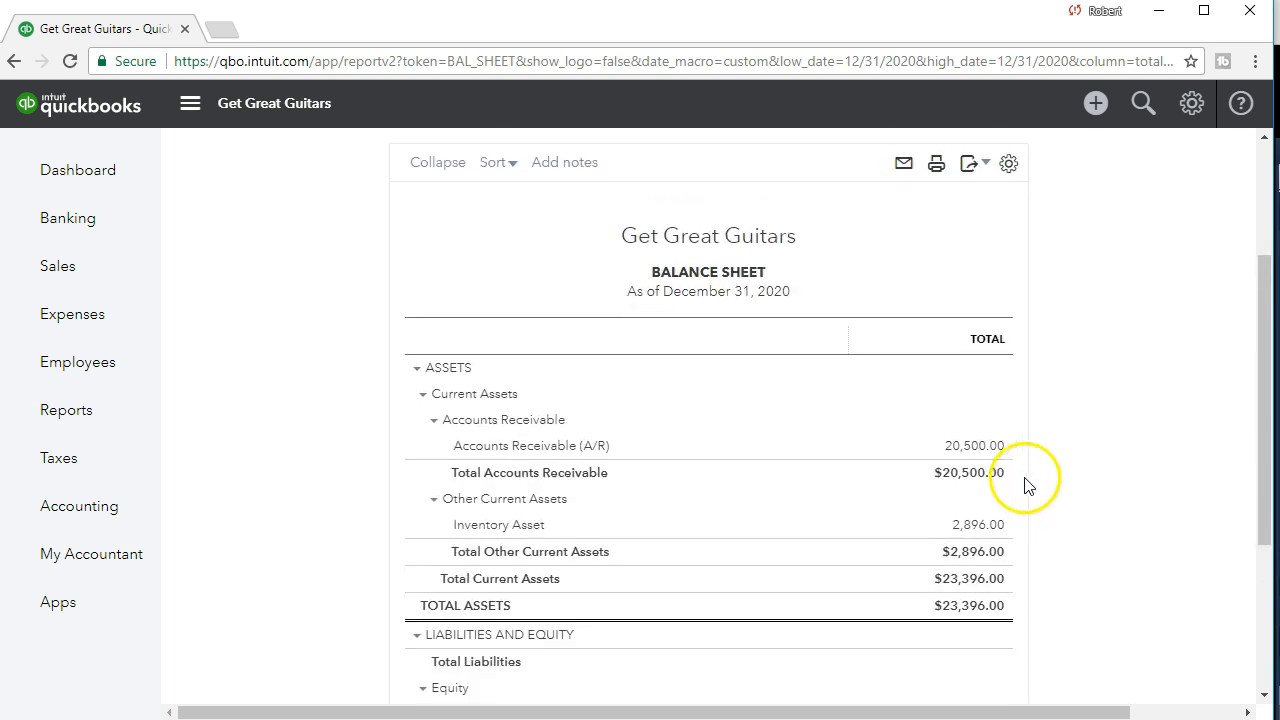
click(977, 452)
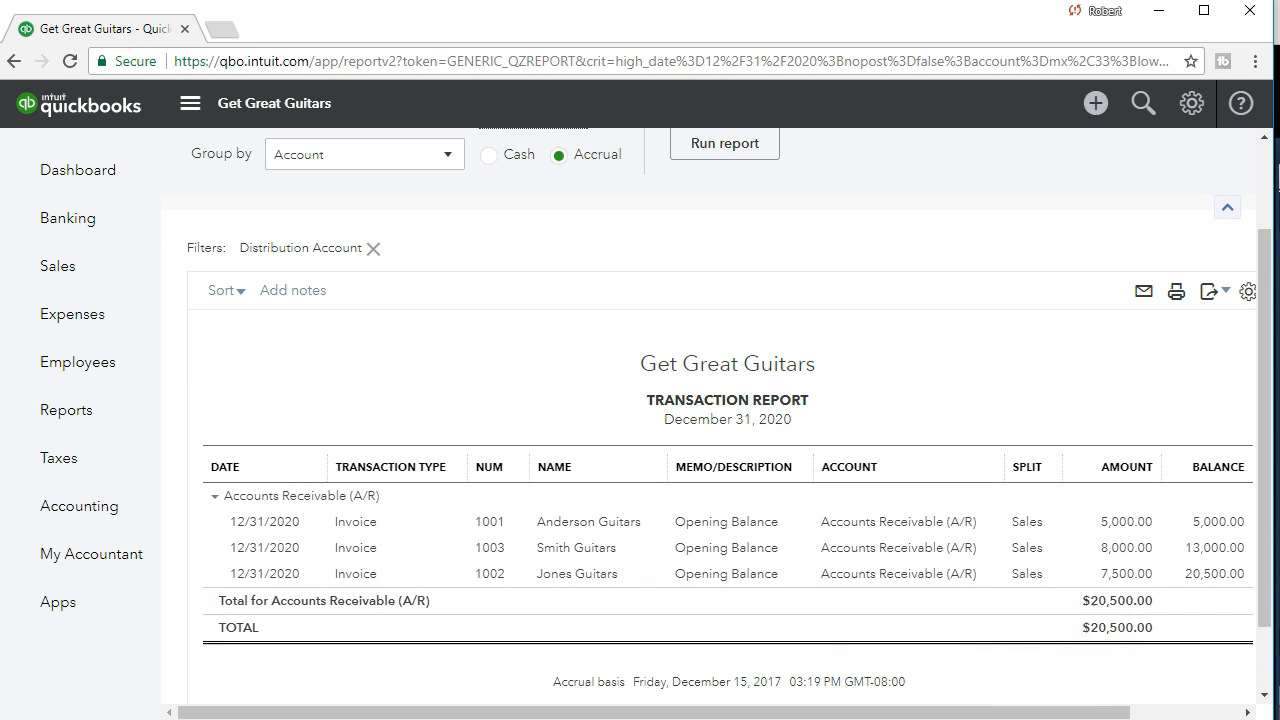
scroll(300, 623, up, 2)
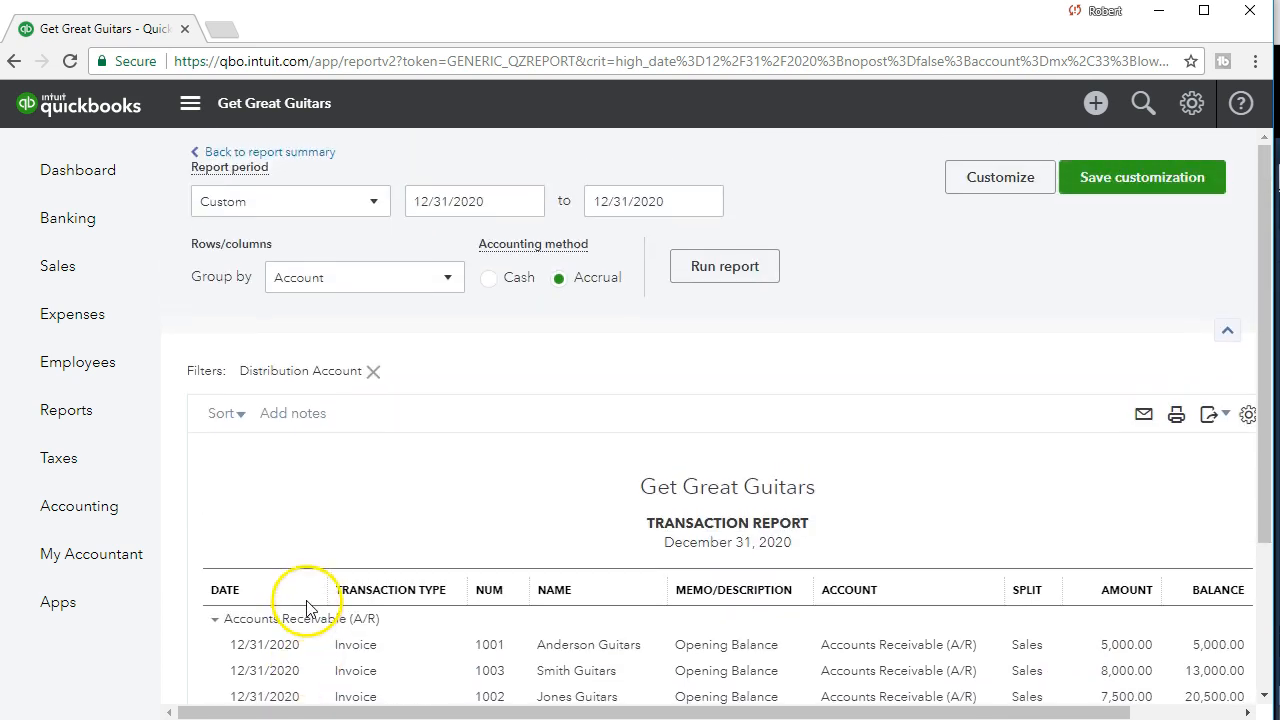
click(303, 158)
scroll(417, 294, down, 3)
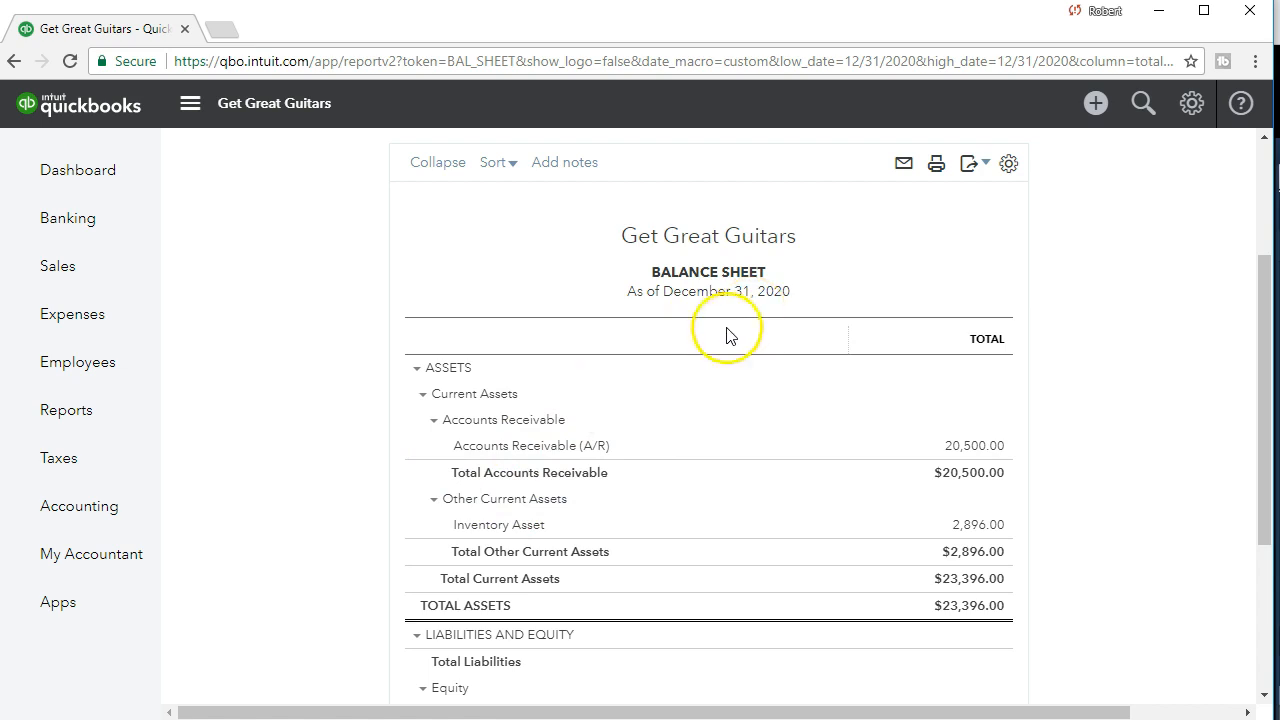
Set both the start and end dates of the balance sheet to 01/01/2021 and rerun the report.
scroll(680, 400, up, 3)
drag(503, 200, 331, 189)
text(010120)
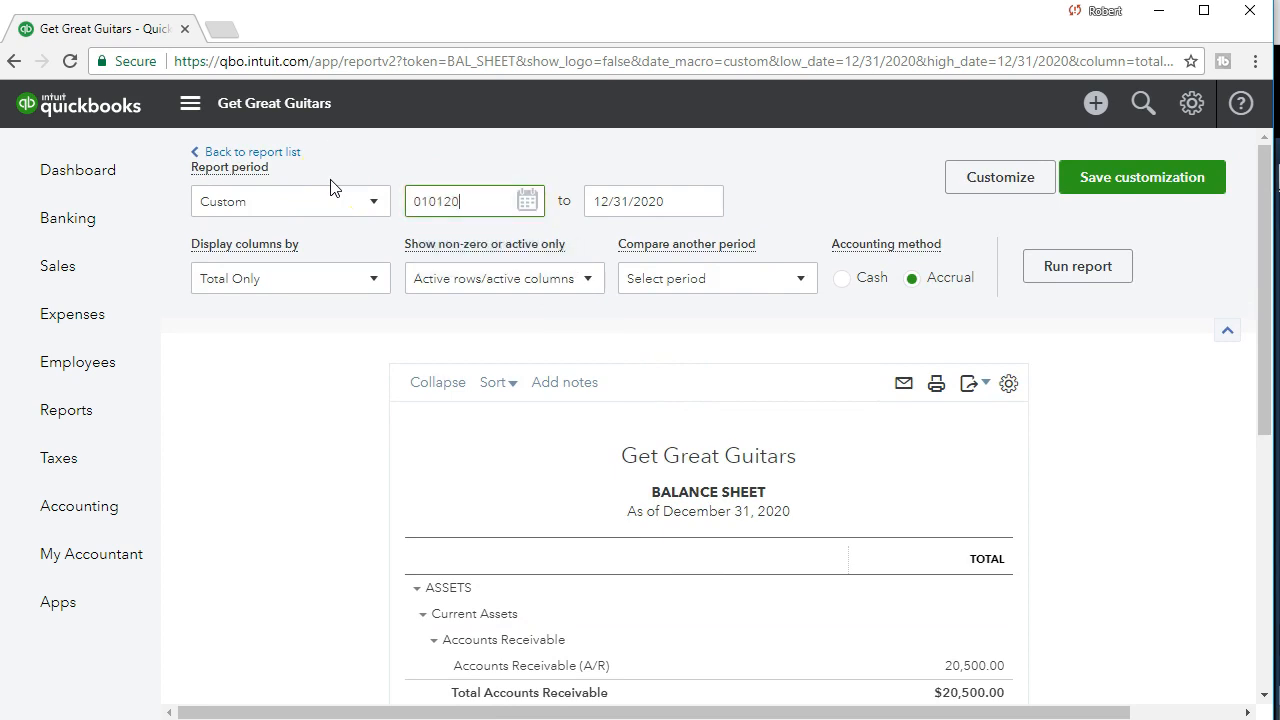
key(BackSpace)
key(BackSpace)
text(21)
key(Tab)
text(010121)
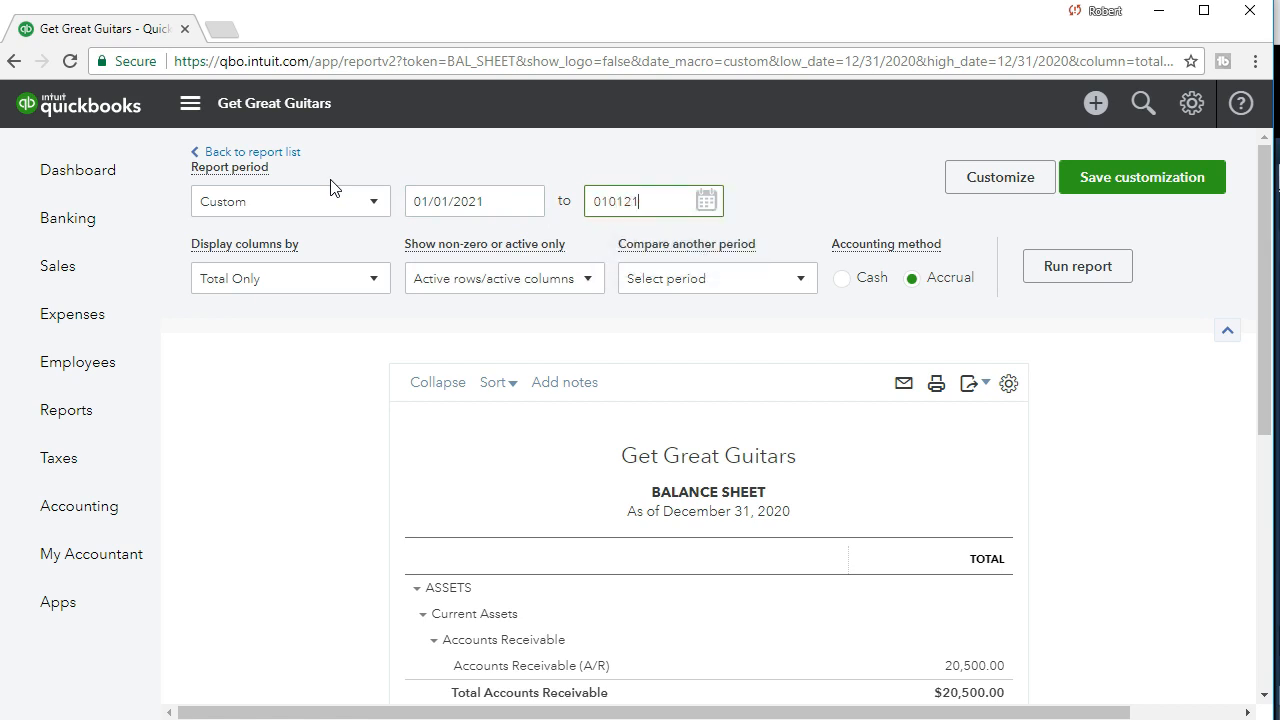
key(Tab)
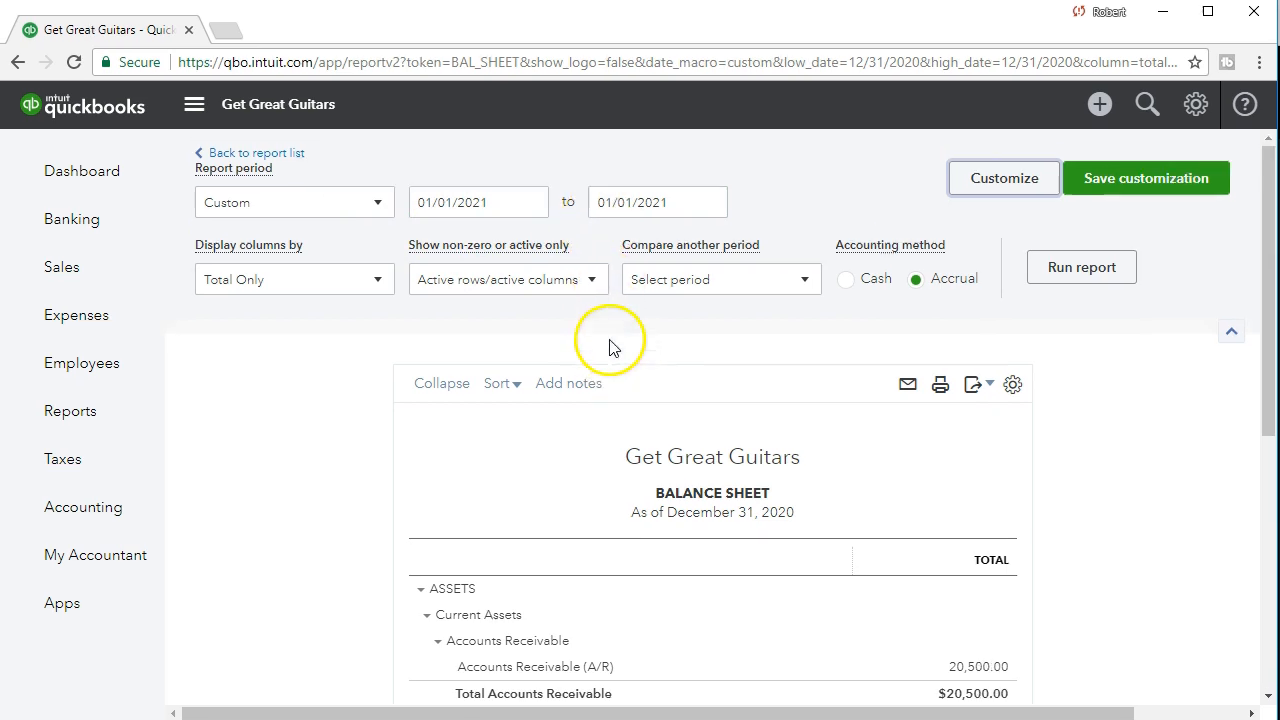
click(1078, 270)
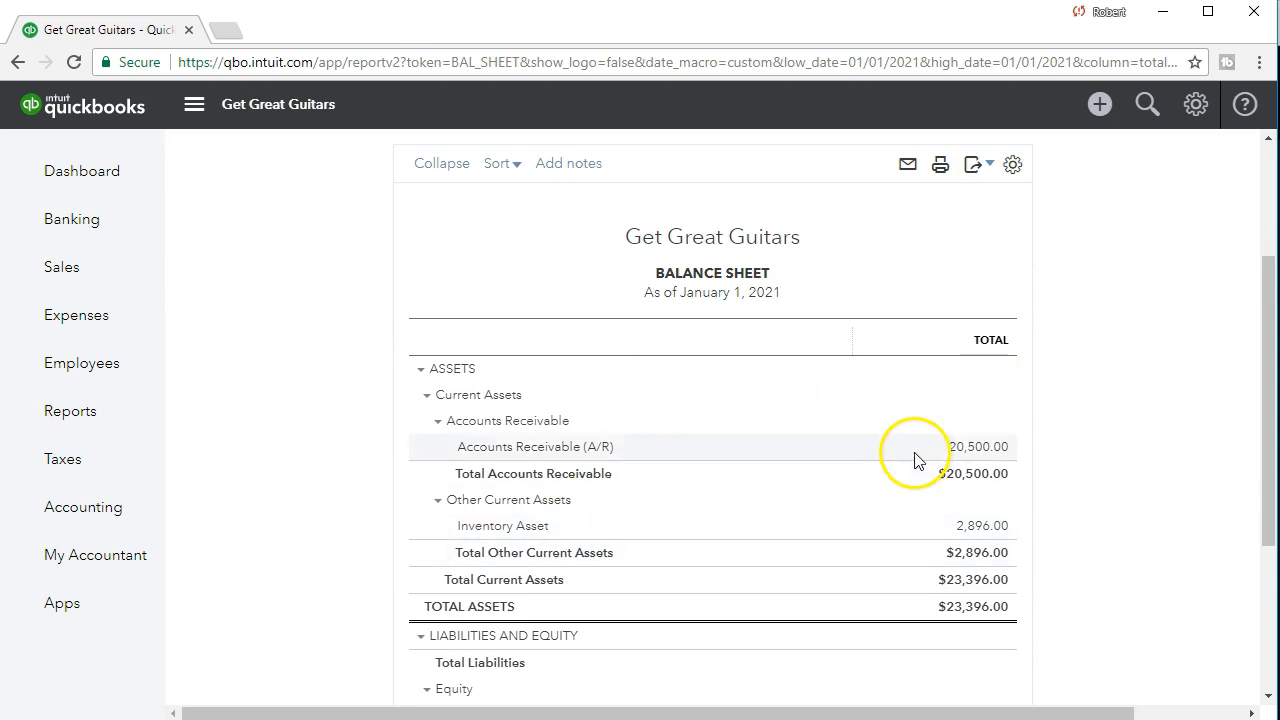
Examine the retained earnings and net income lines in the equity section of the January 1, 2021 balance sheet.
scroll(911, 460, down, 1)
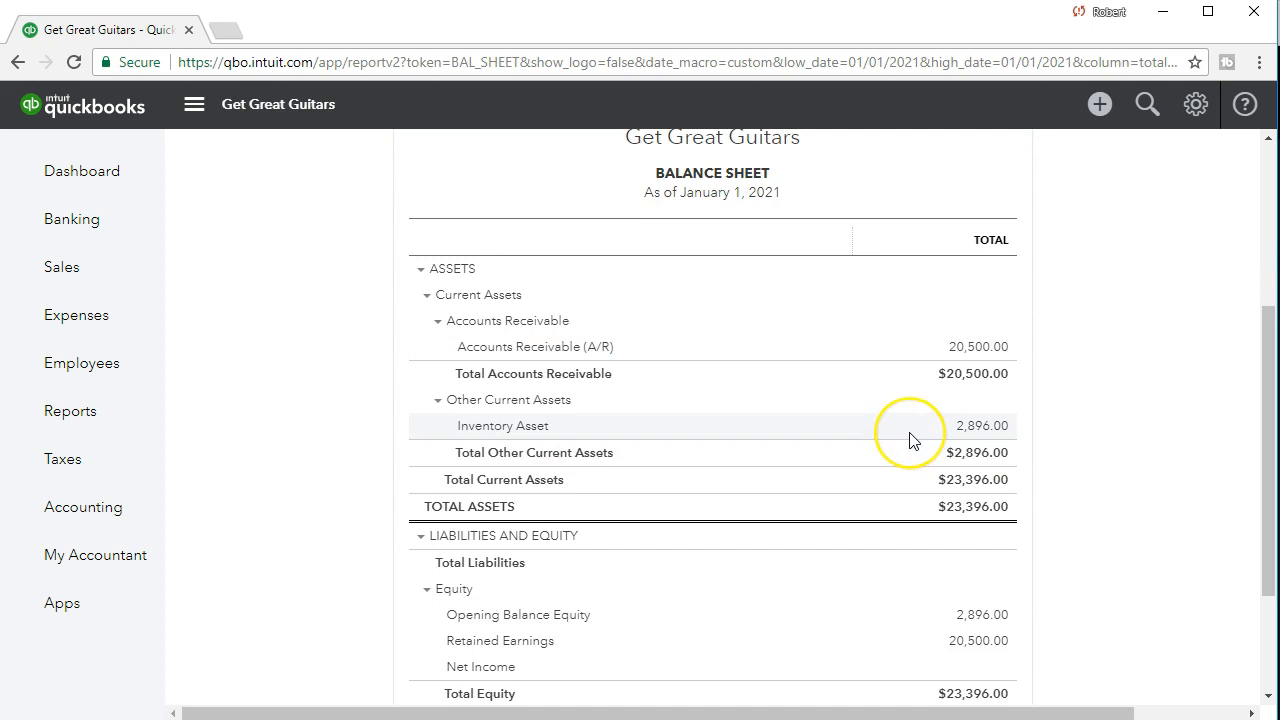
scroll(910, 440, down, 2)
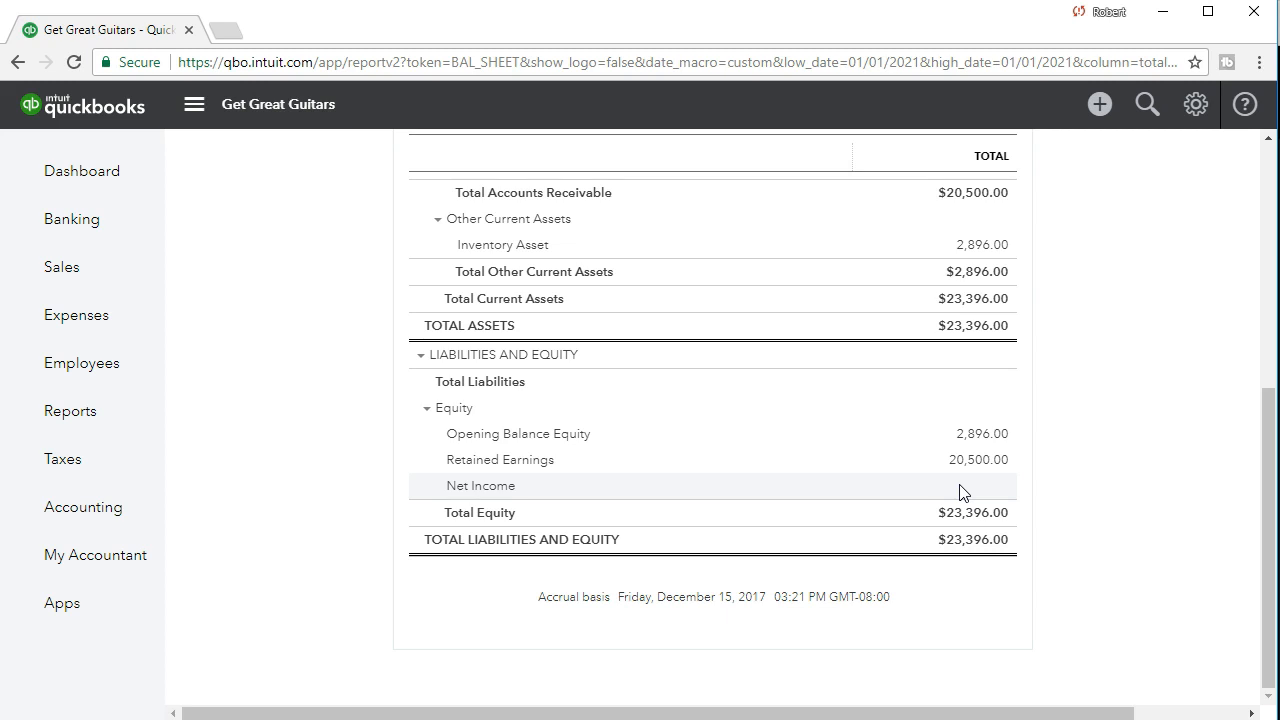
click(717, 563)
scroll(715, 560, up, 5)
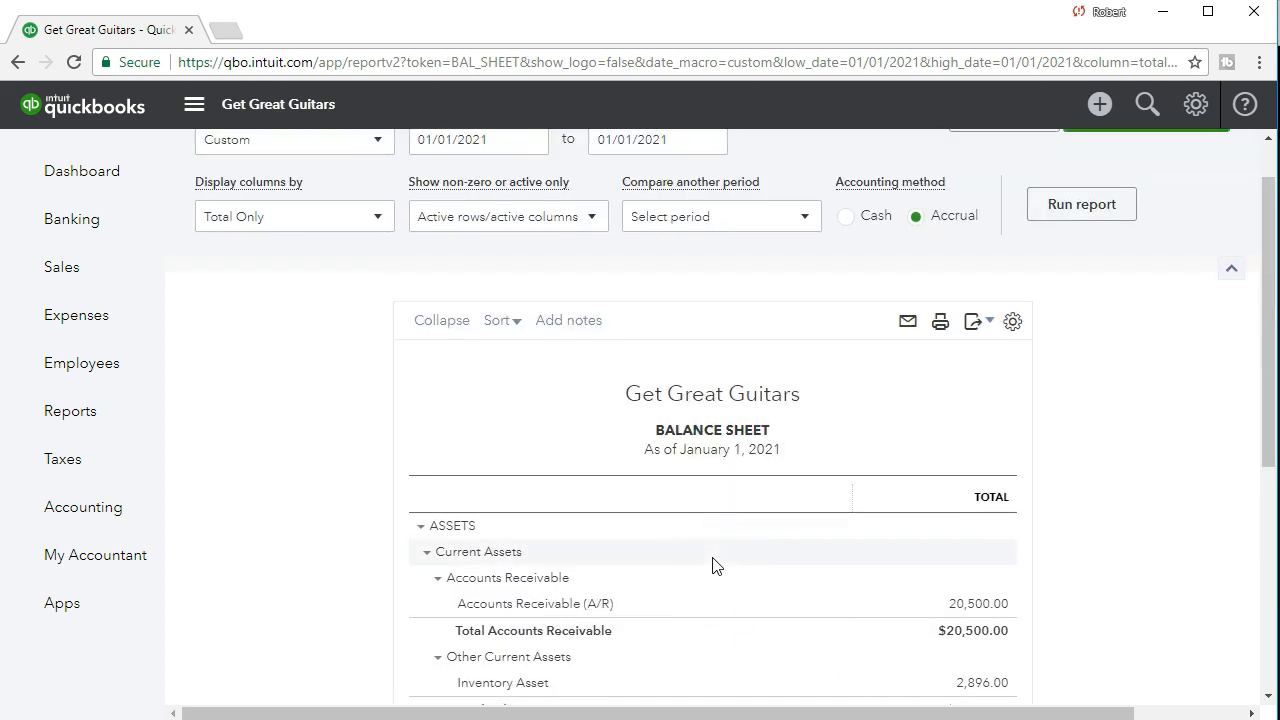
scroll(629, 571, up, 1)
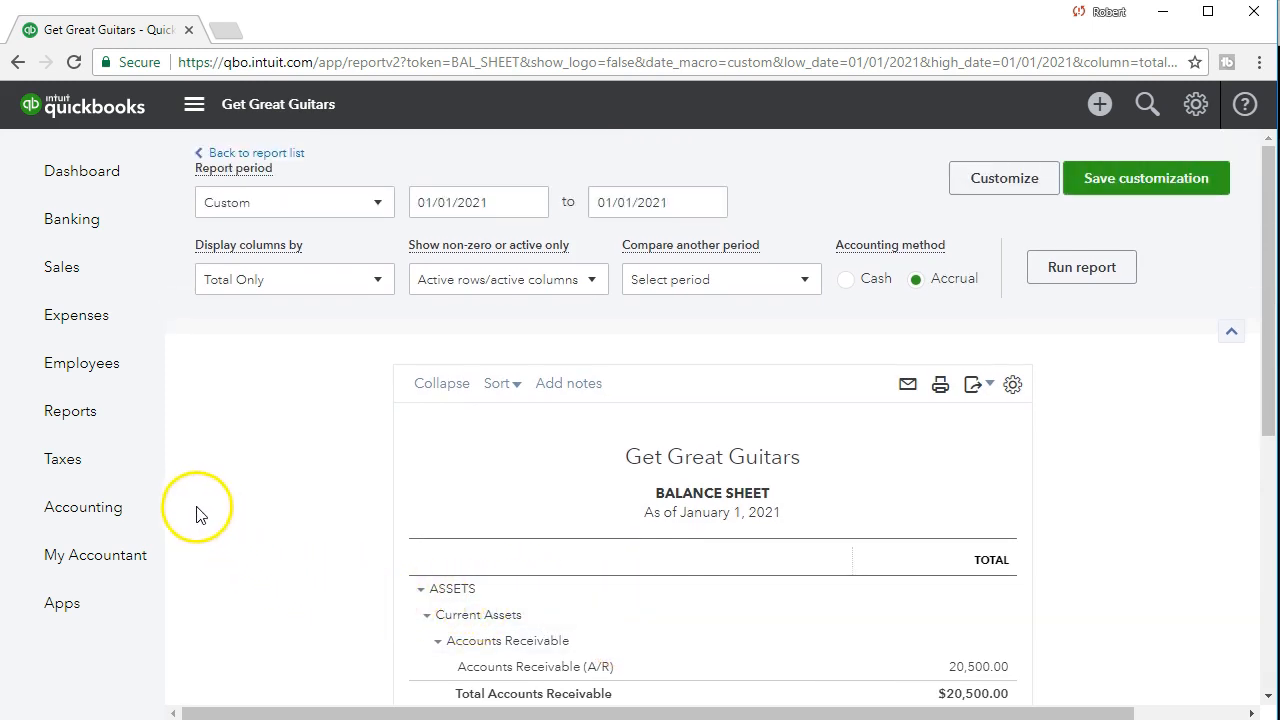
Search the reports for "pro" and open the Profit and Loss report.
click(78, 416)
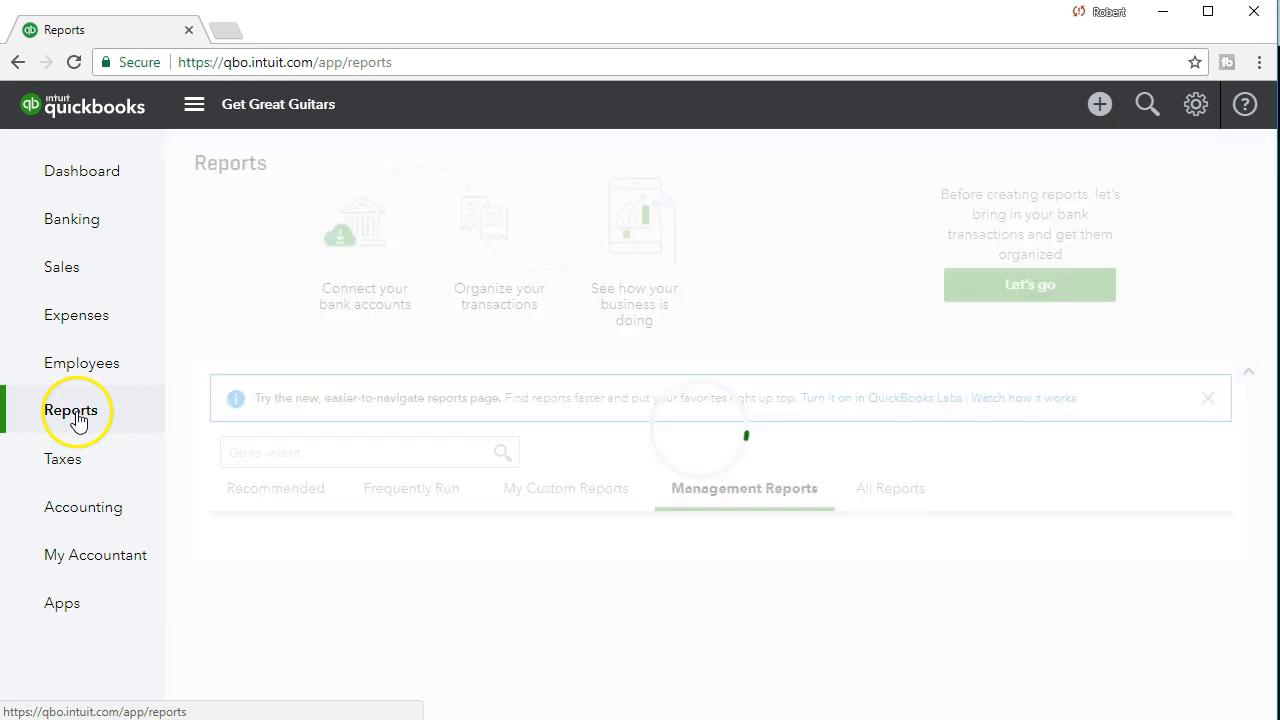
click(325, 455)
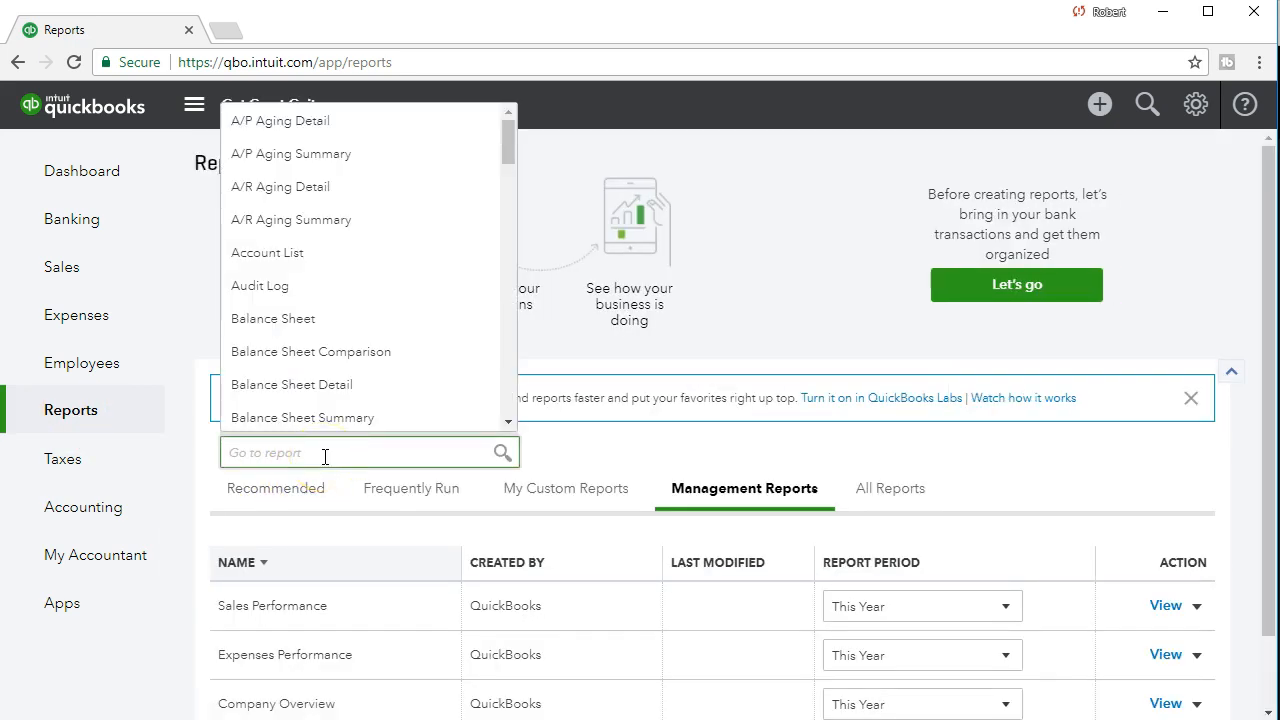
text(pro)
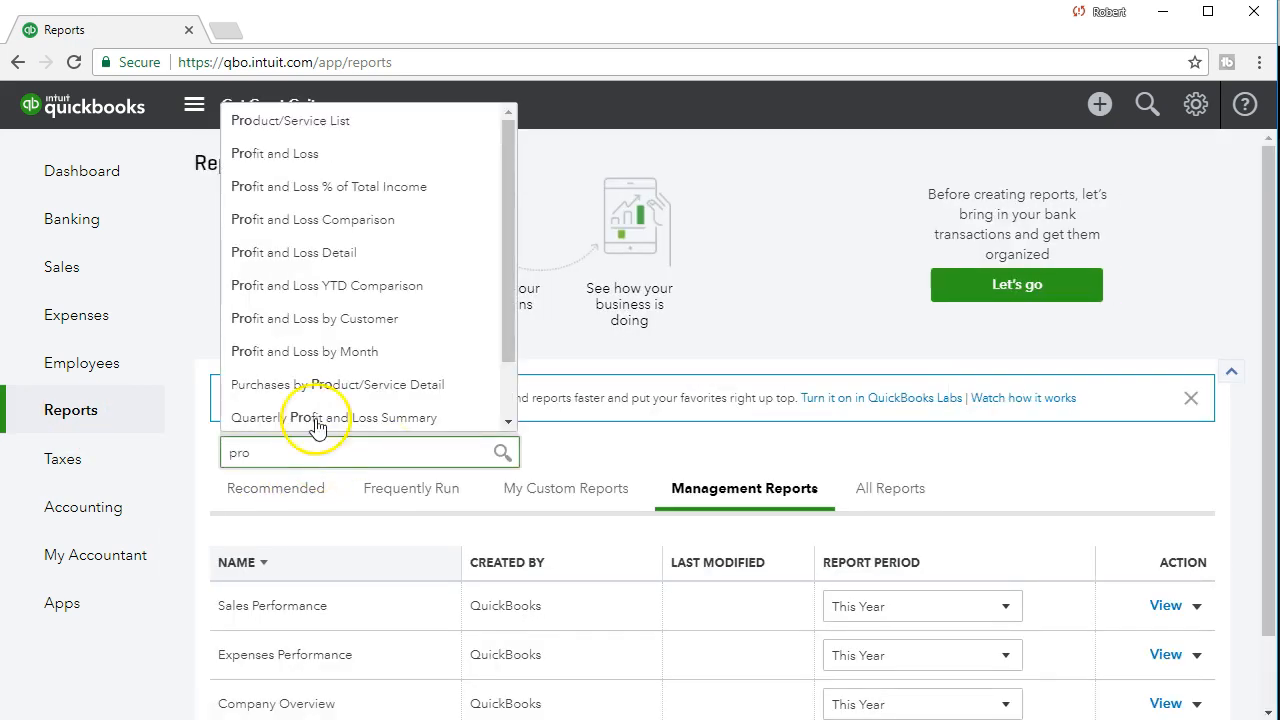
click(317, 170)
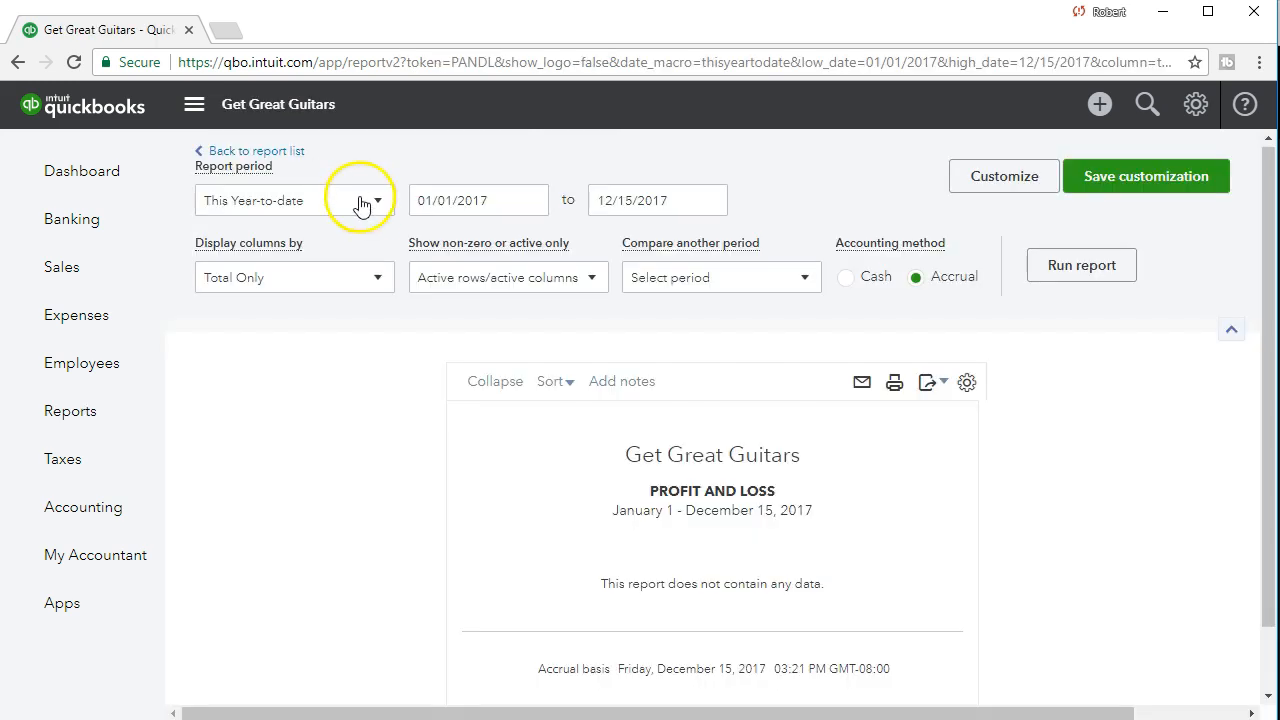
Set both the start and end dates of the Profit and Loss report to 12/31/2020 and run the report.
click(500, 200)
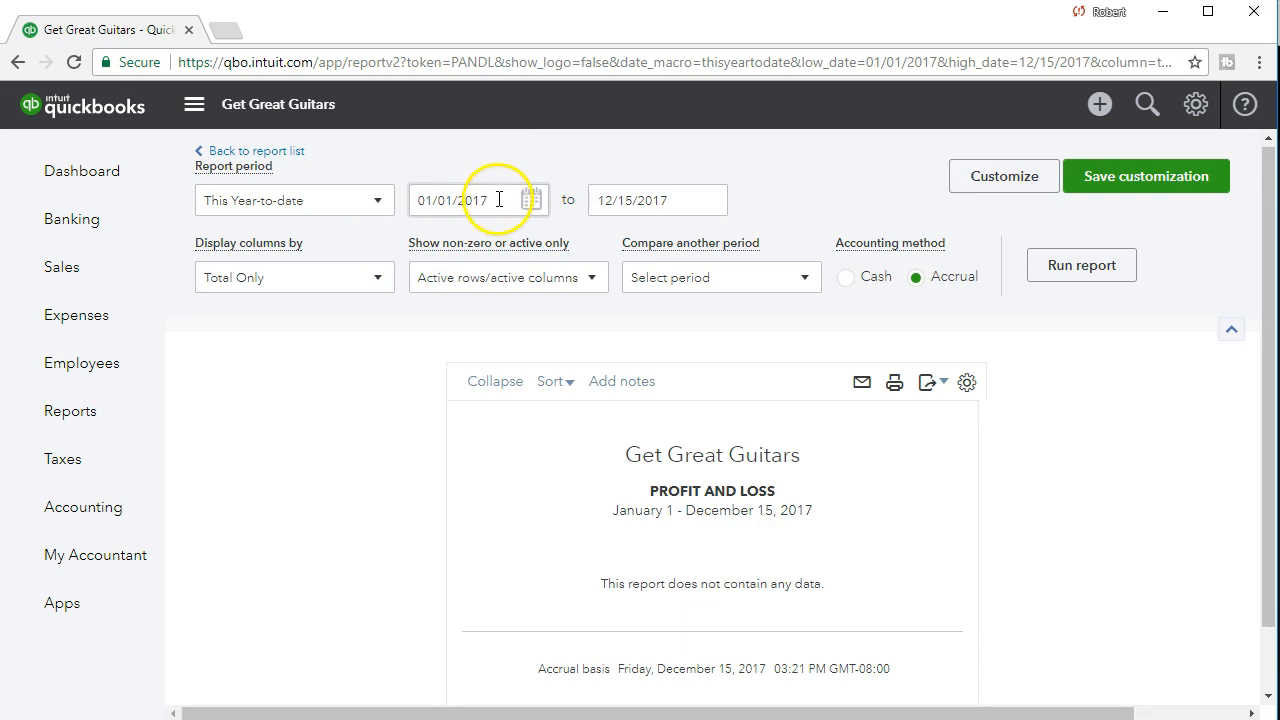
text(12/31/2020)
key(Tab)
text(12/31/2020)
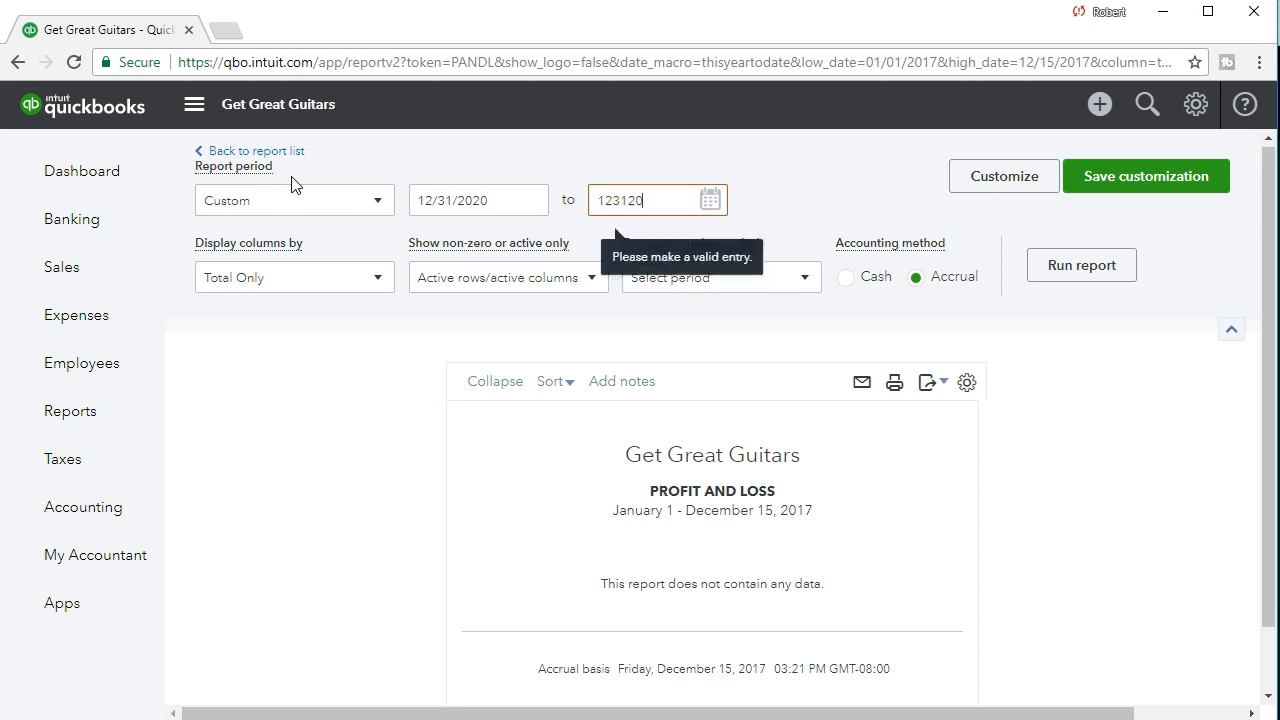
key(Tab)
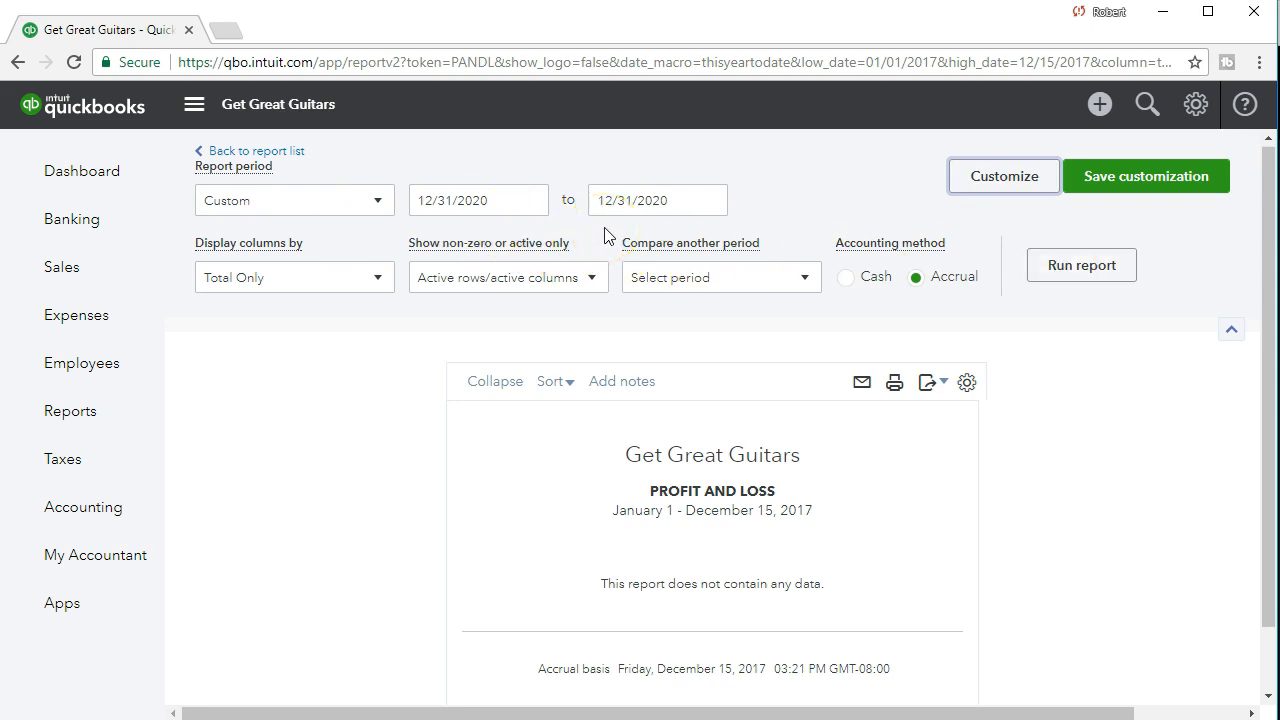
click(1089, 280)
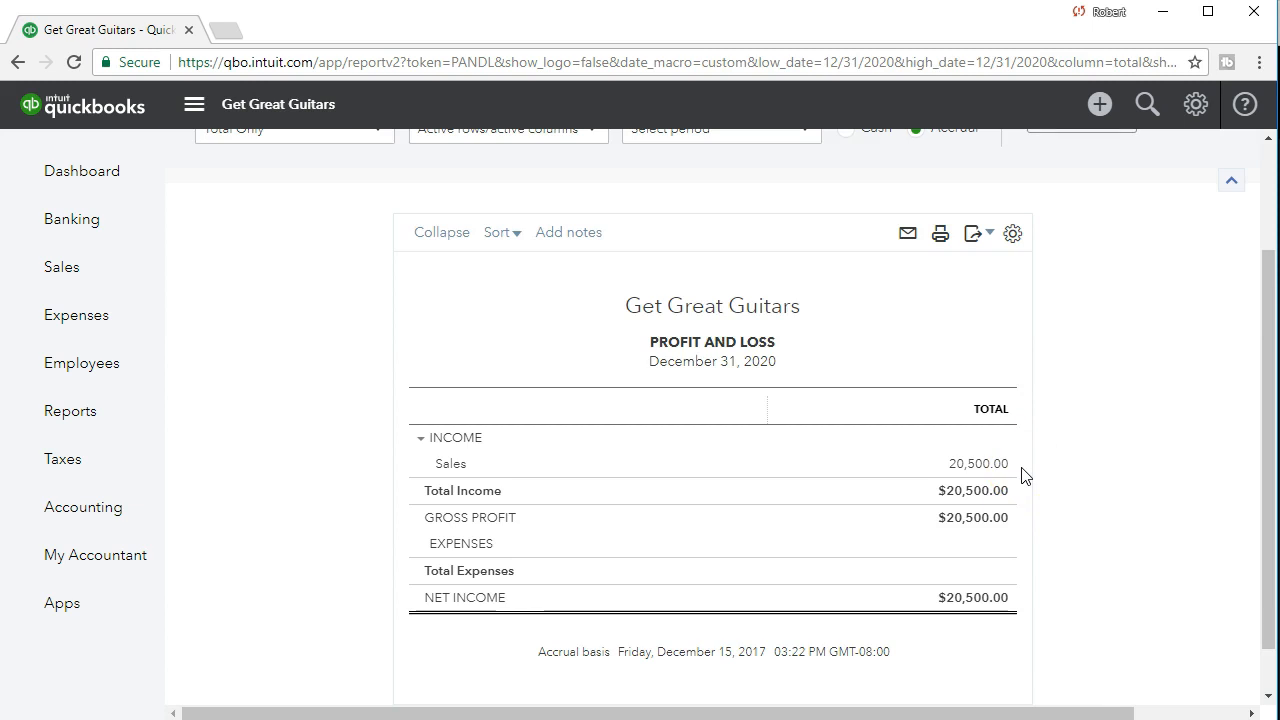
Examine the transactions behind the Sales income line of the Profit and Loss report, and return to the report summary.
click(993, 464)
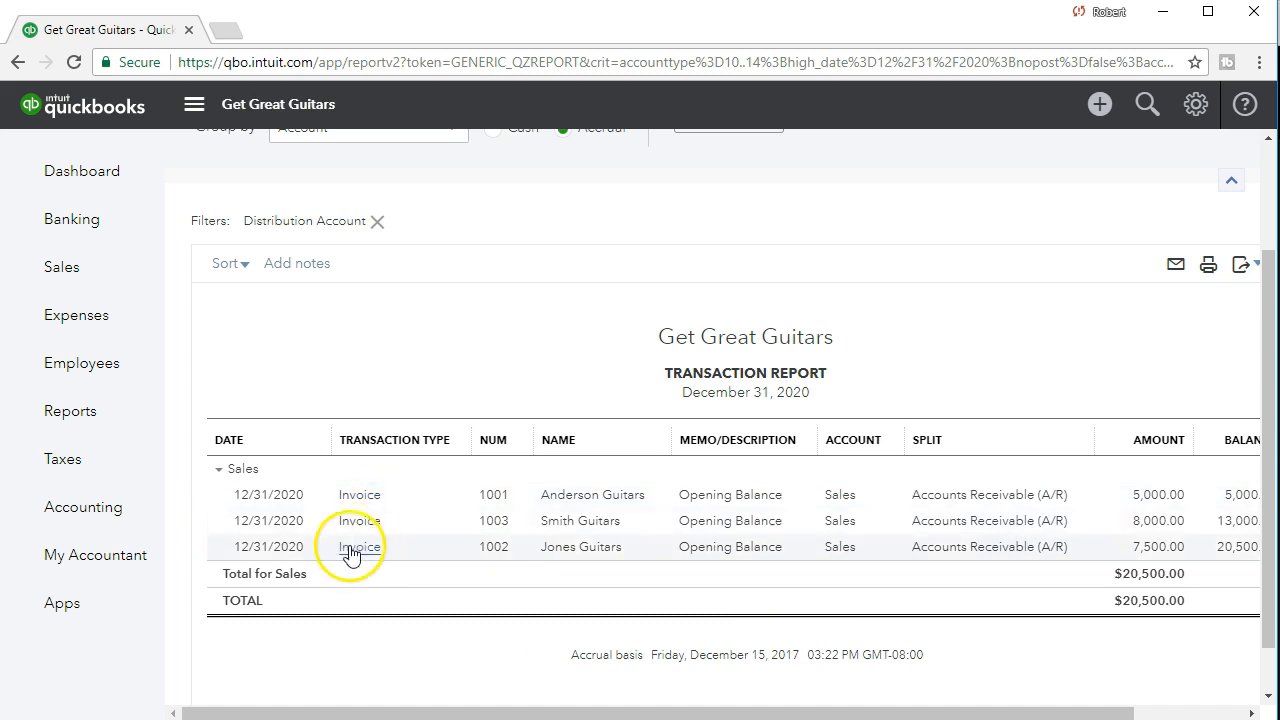
scroll(346, 551, up, 3)
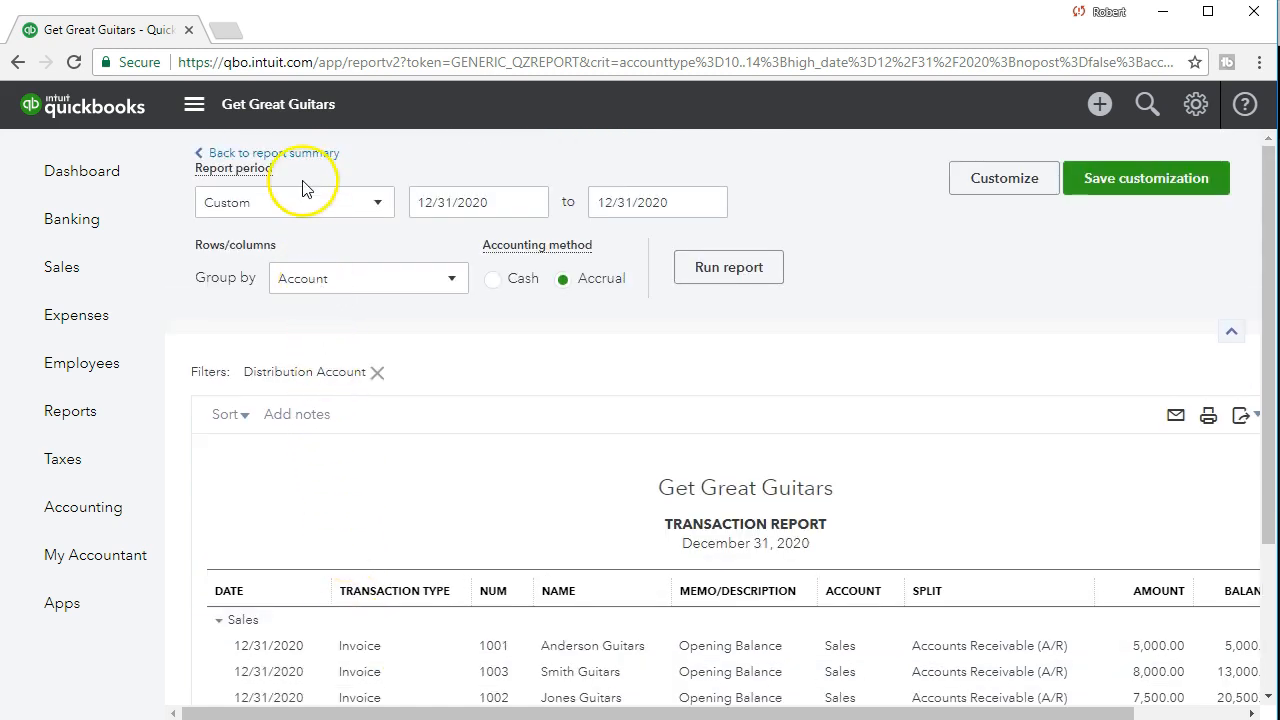
click(300, 155)
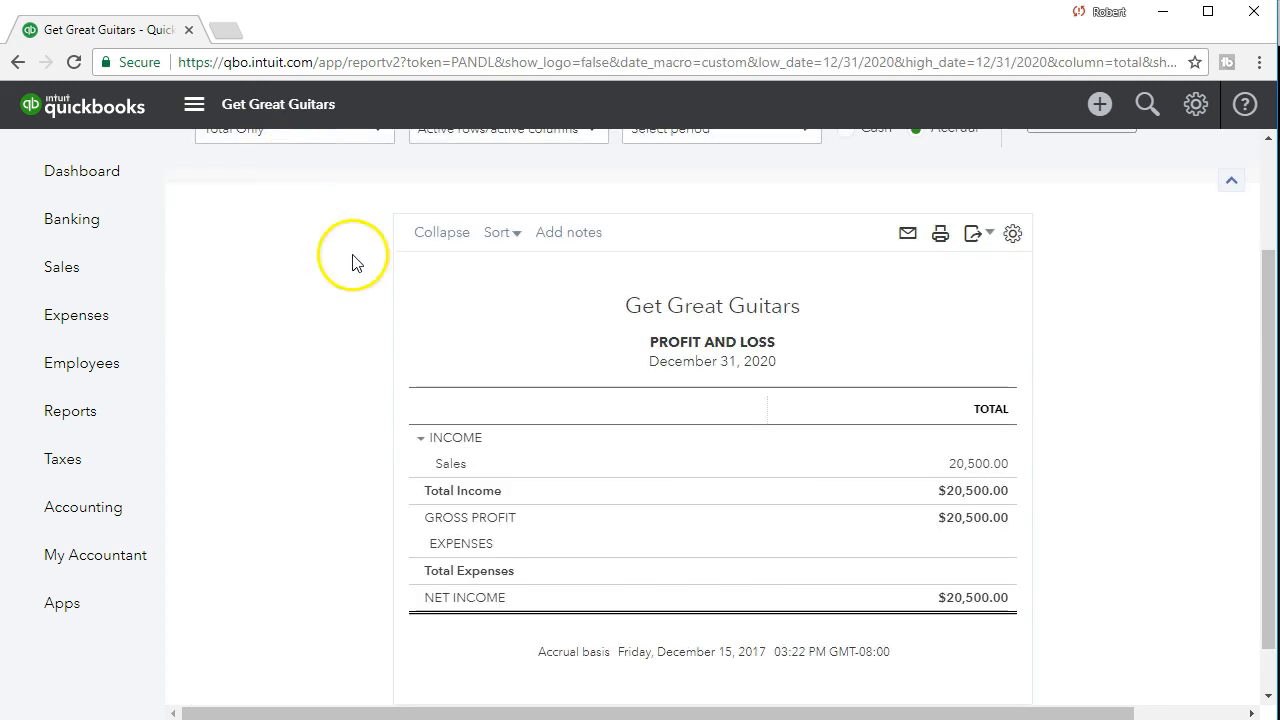
Move the start and end dates of the Profit and Loss report forward to 01/01/2021 and rerun the report.
scroll(407, 490, up, 3)
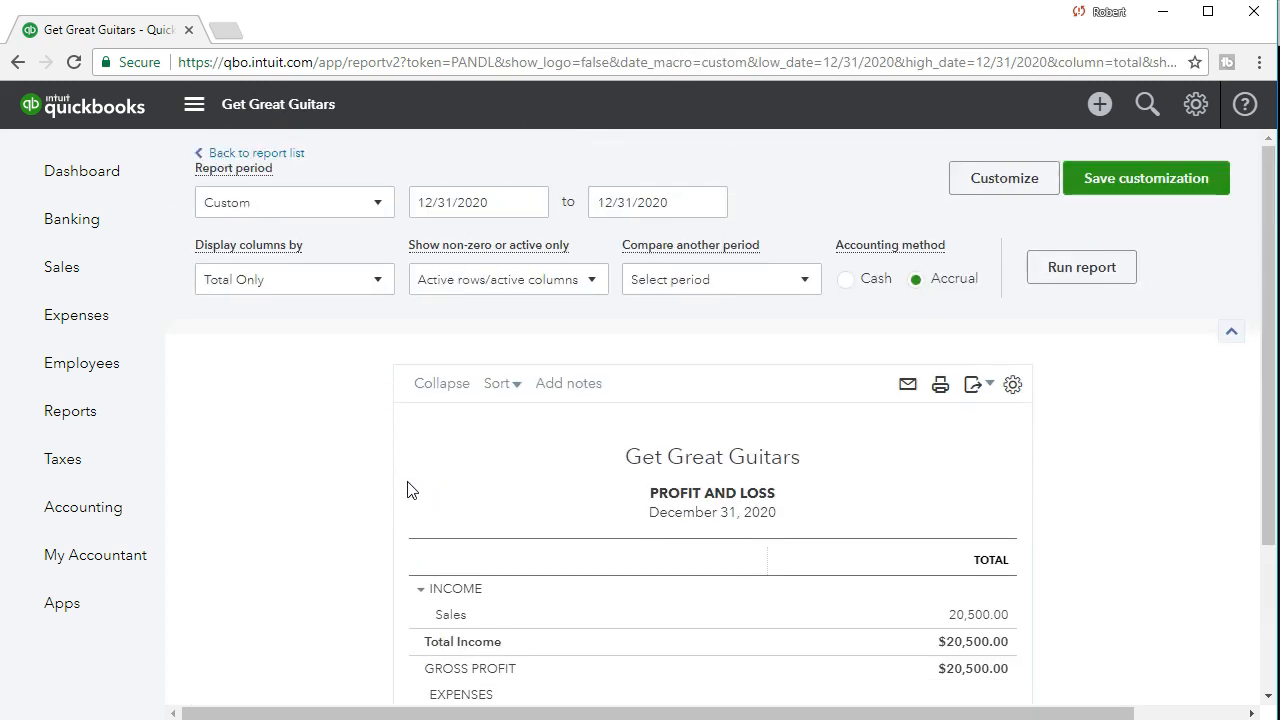
click(502, 200)
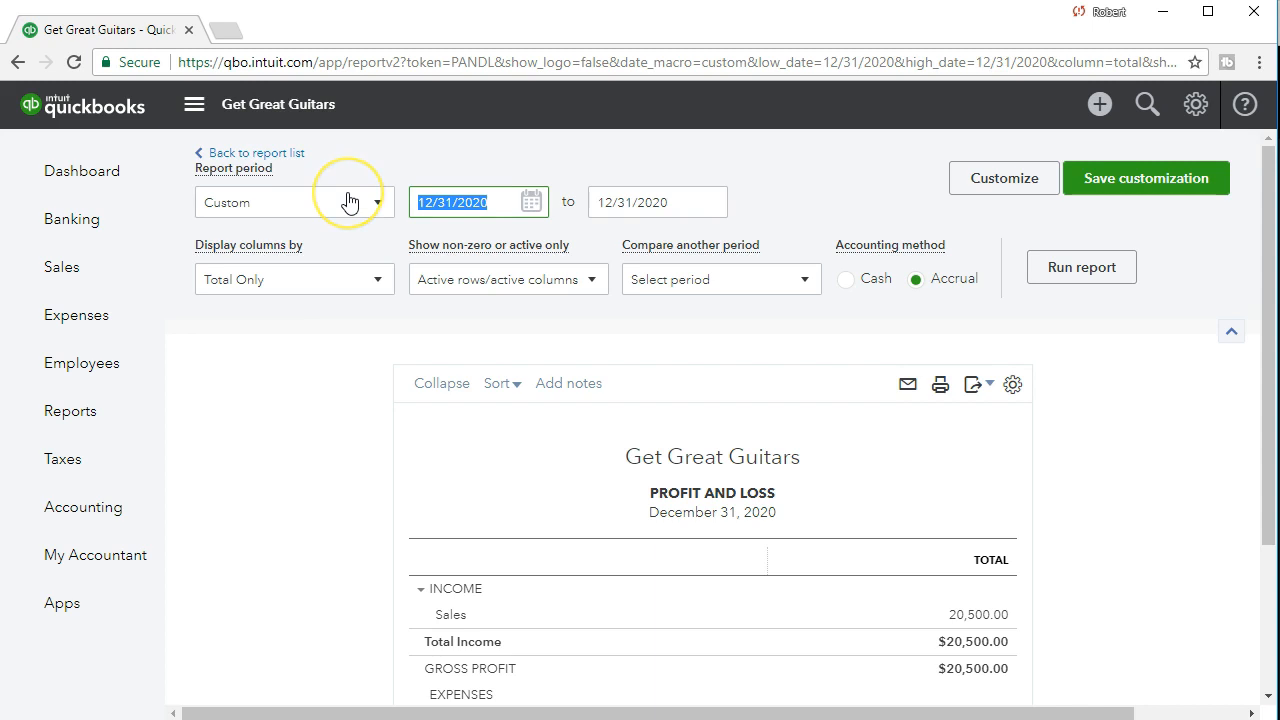
key(plus)
key(Tab)
key(plus)
key(Tab)
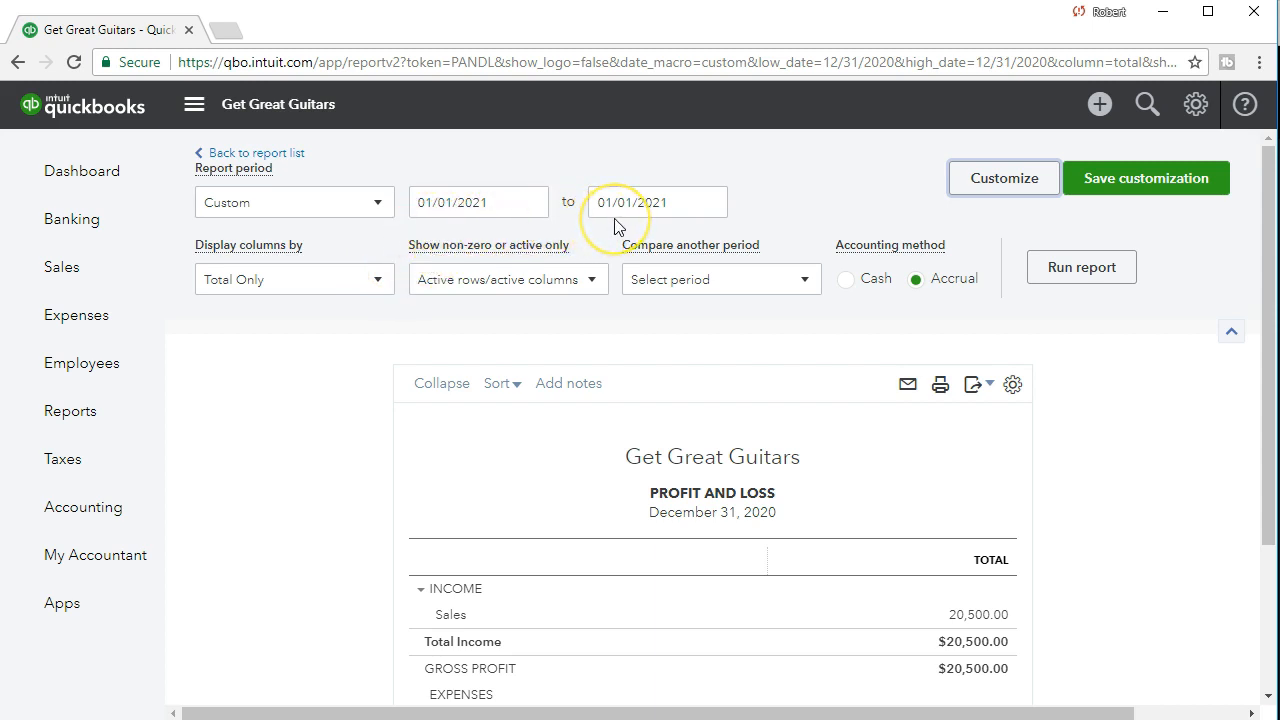
click(1087, 272)
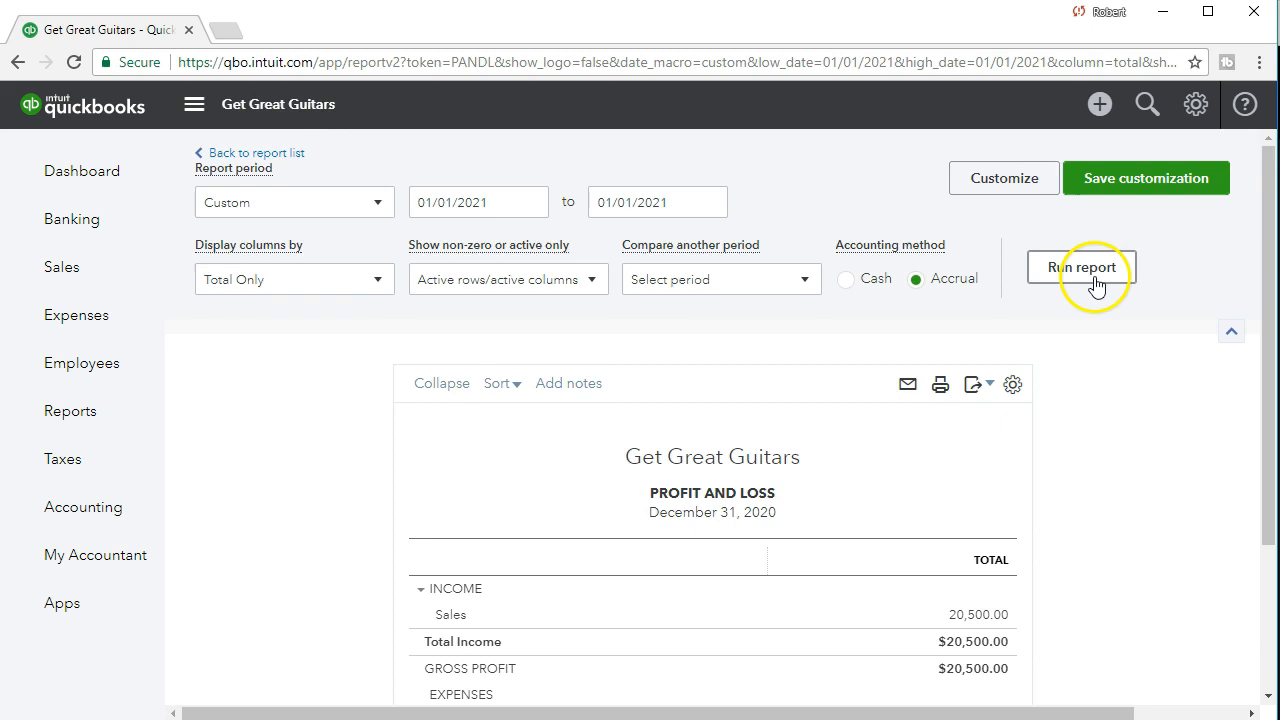
scroll(1048, 485, down, 1)
scroll(1042, 494, up, 2)
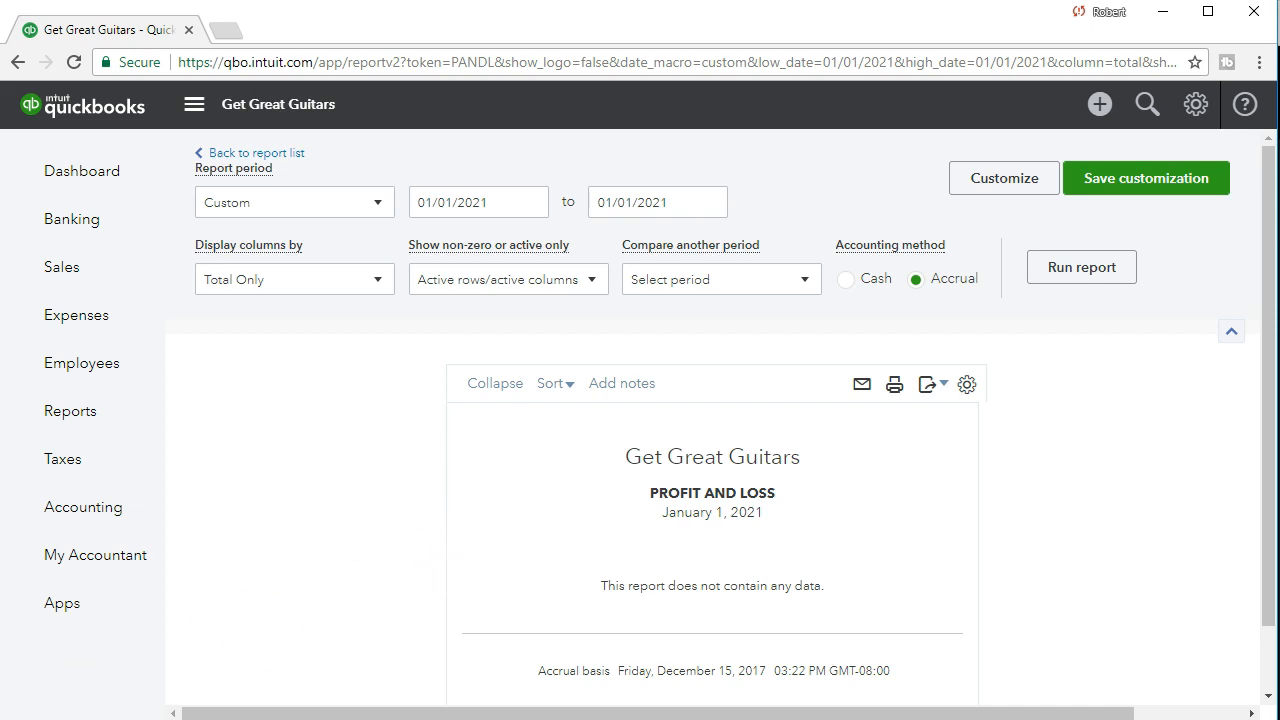
Search the reports for "customer balance" and open the Customer Balance Summary report.
click(68, 424)
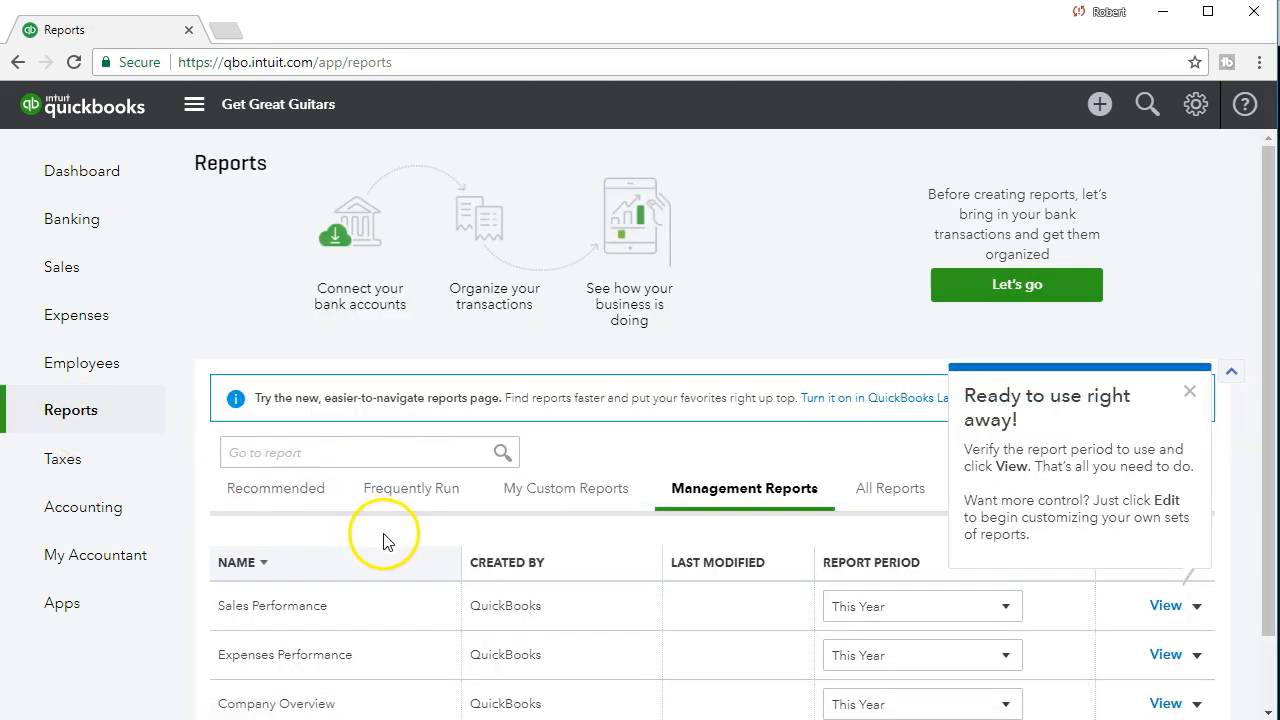
click(351, 455)
text(custer)
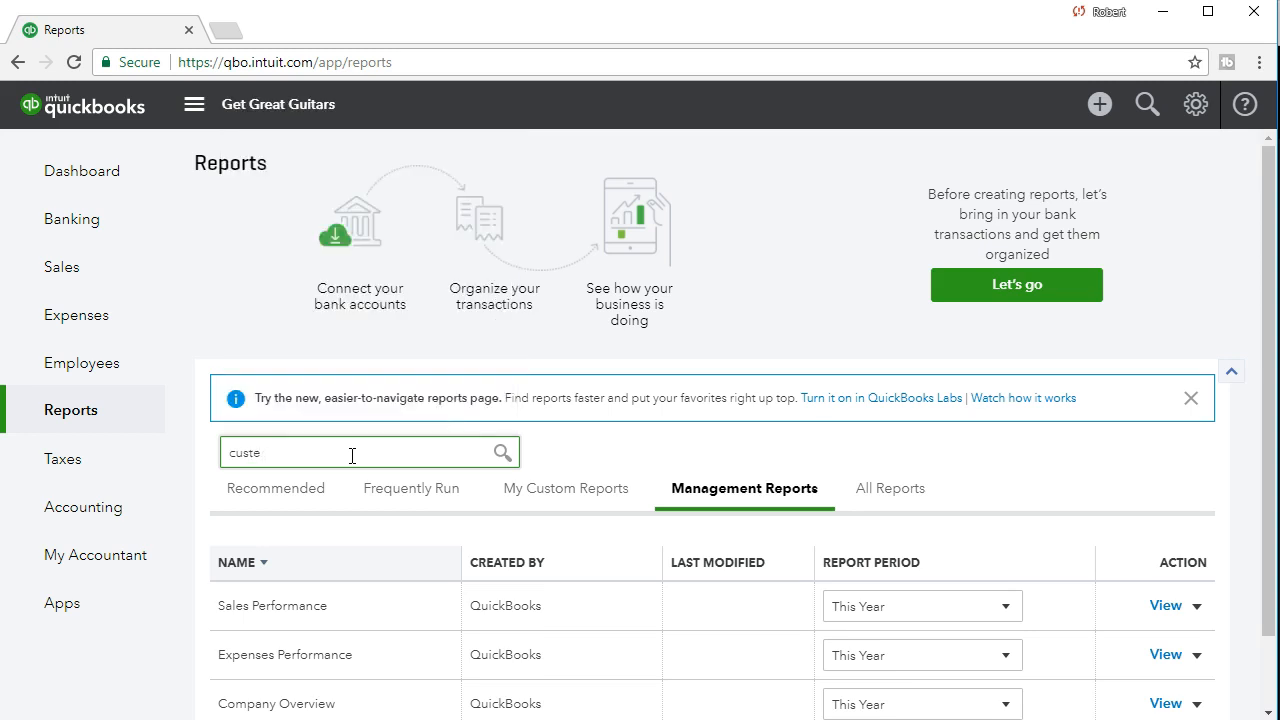
key(BackSpace)
text(omer balance)
click(368, 524)
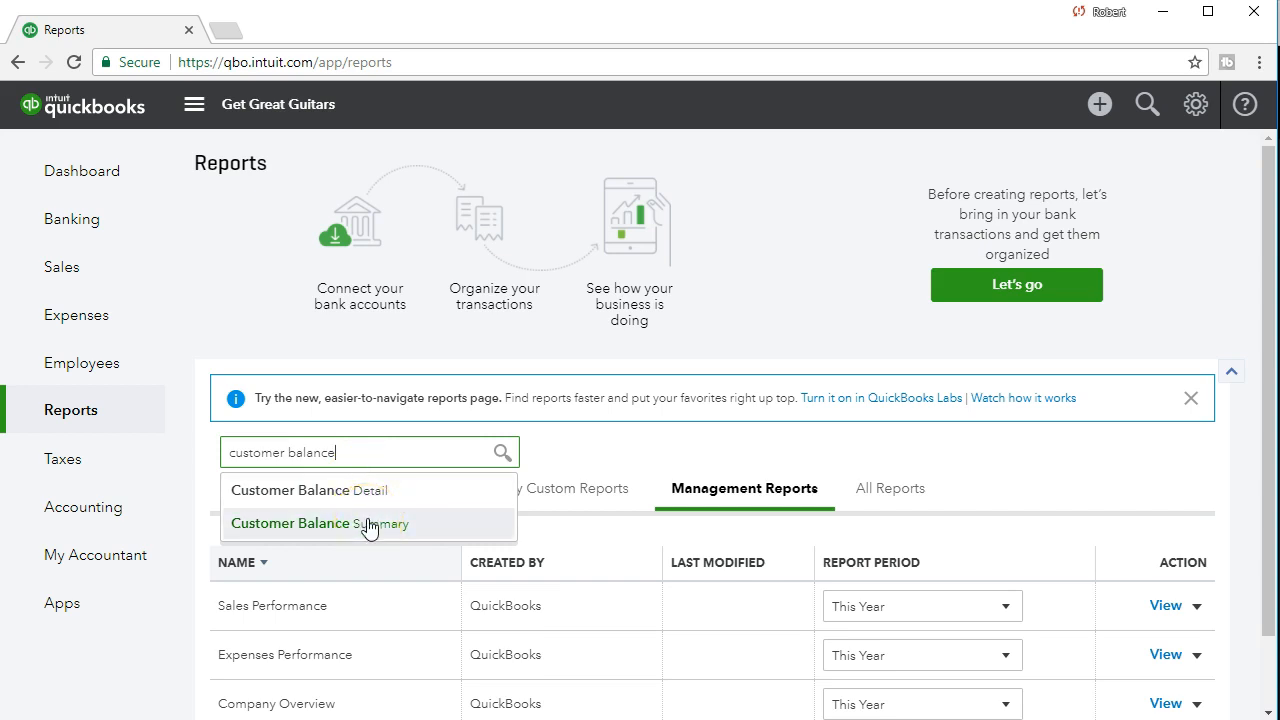
click(412, 527)
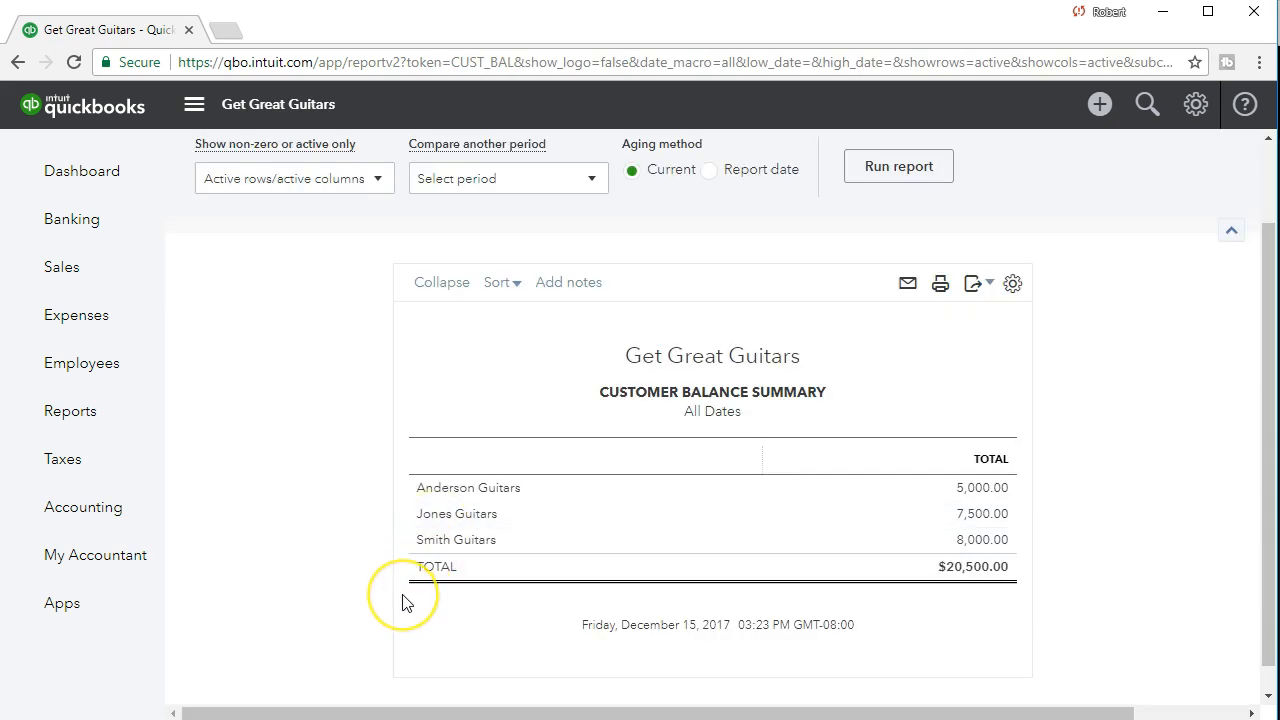
Export the Customer Balance Summary report to Excel and open the downloaded workbook with editing enabled.
scroll(405, 602, up, 1)
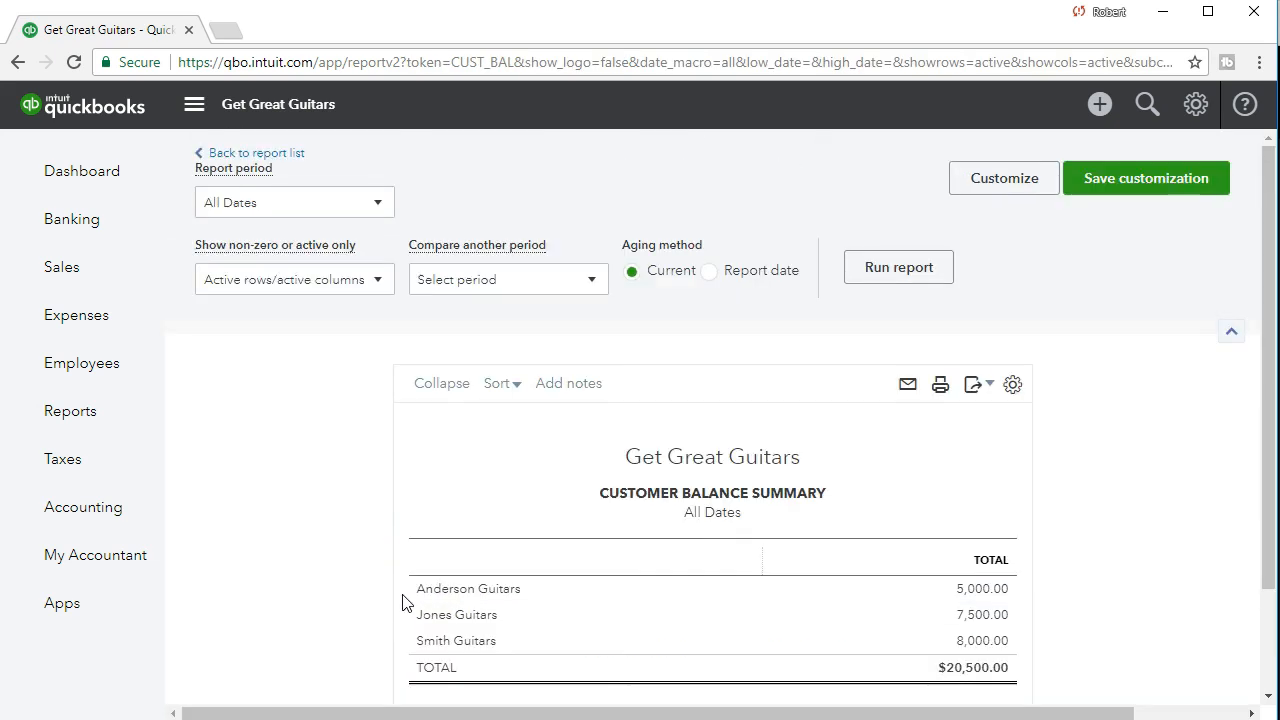
scroll(365, 628, down, 1)
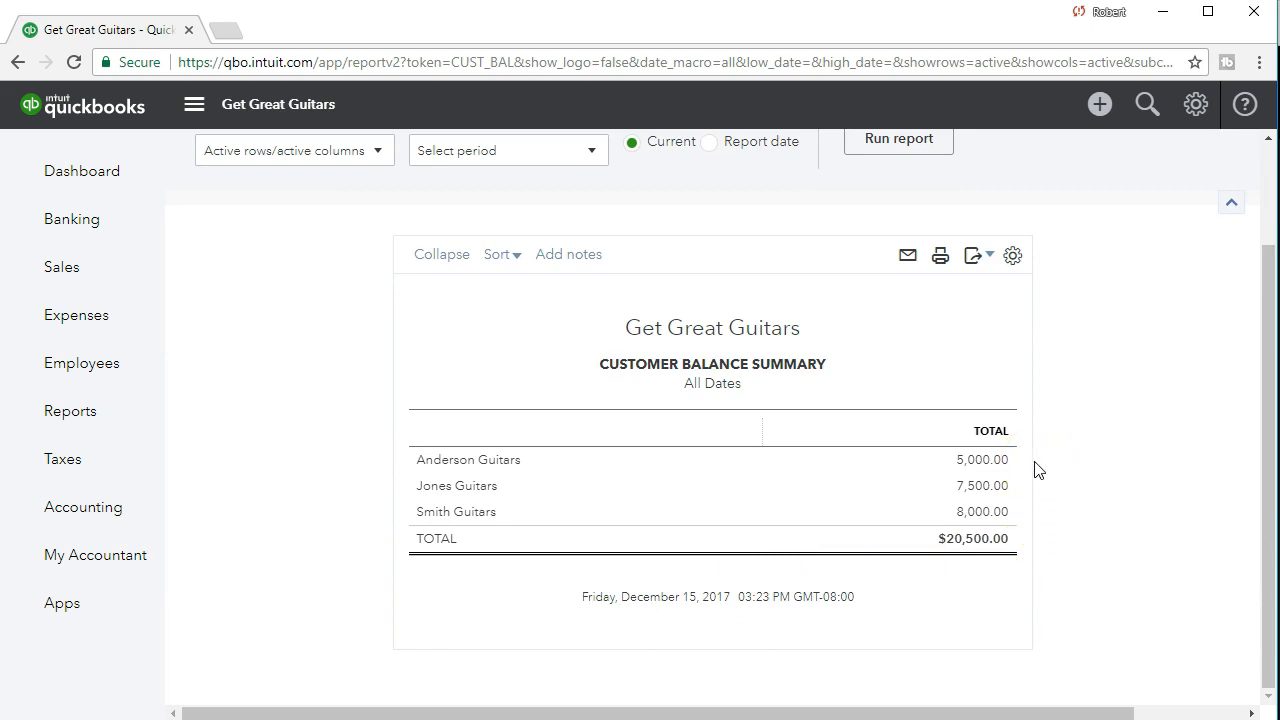
scroll(1036, 470, up, 1)
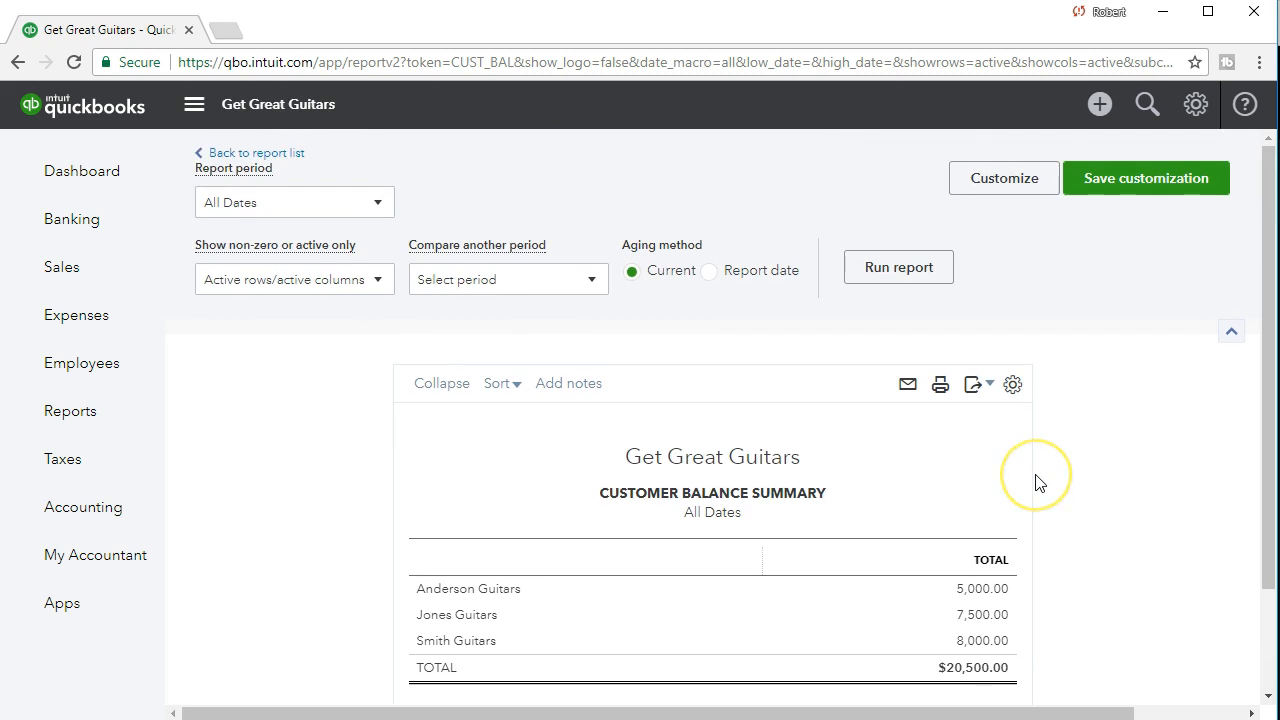
scroll(1036, 483, down, 1)
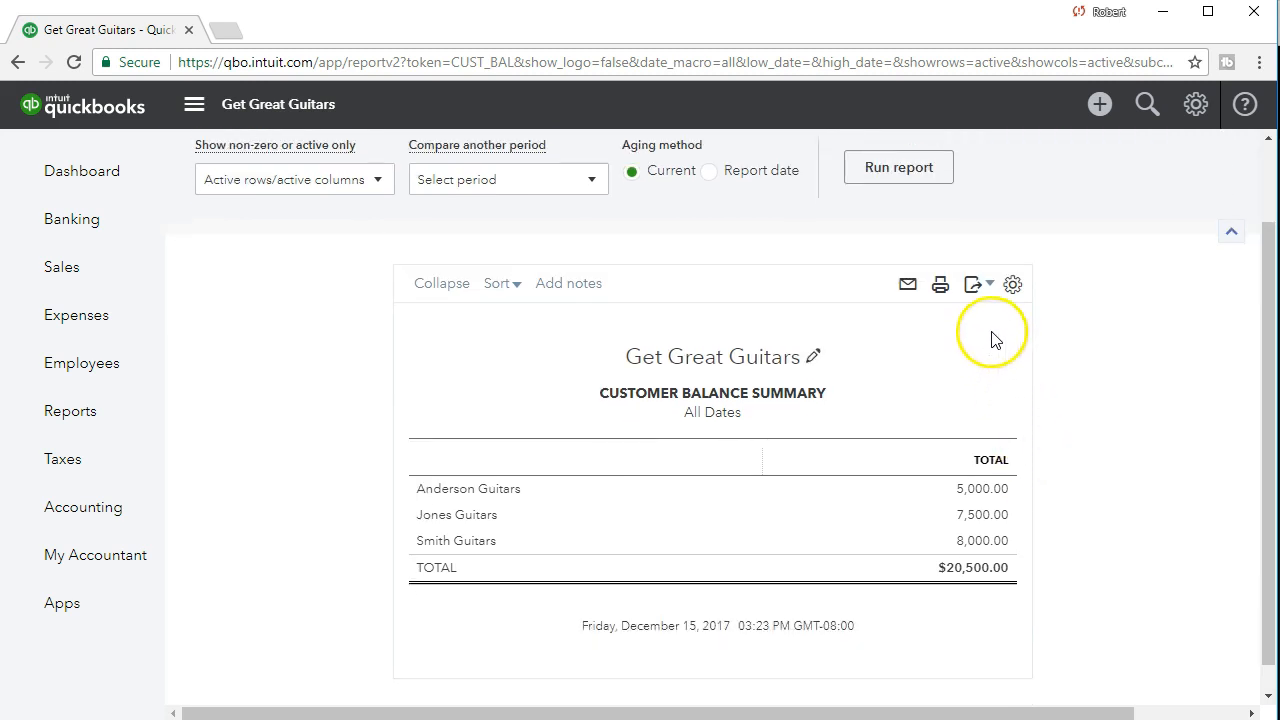
click(979, 287)
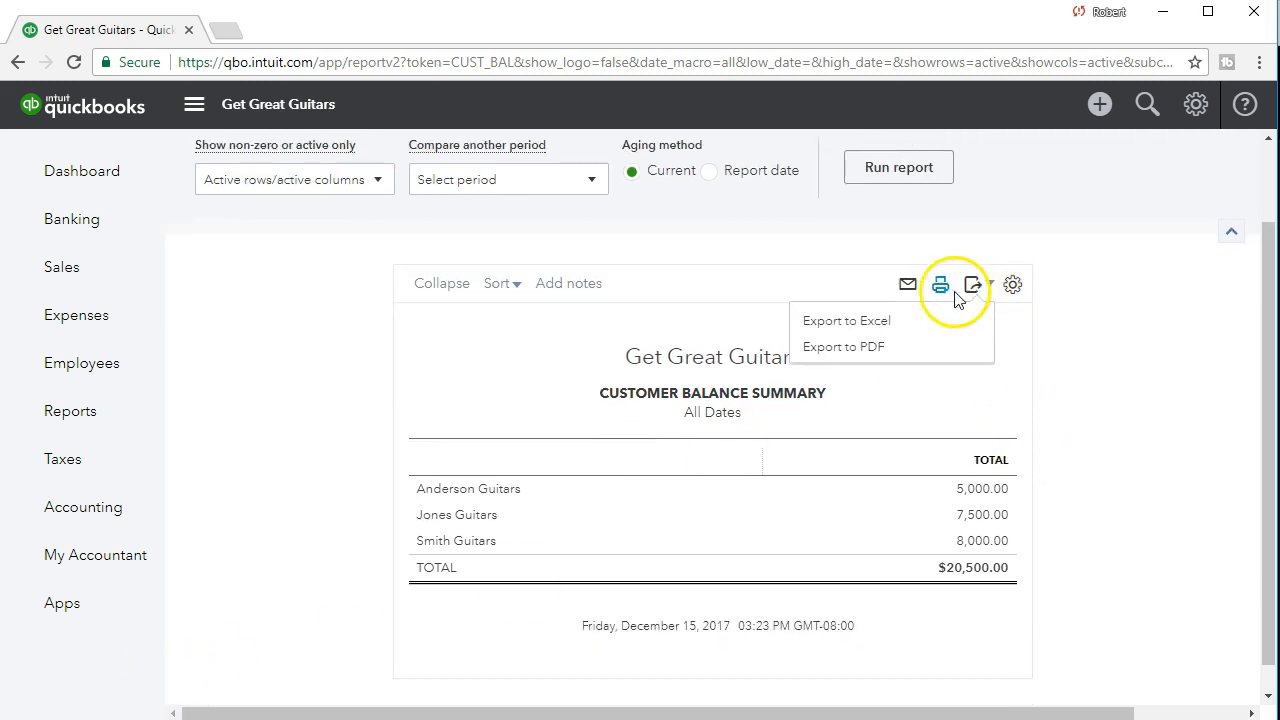
click(895, 332)
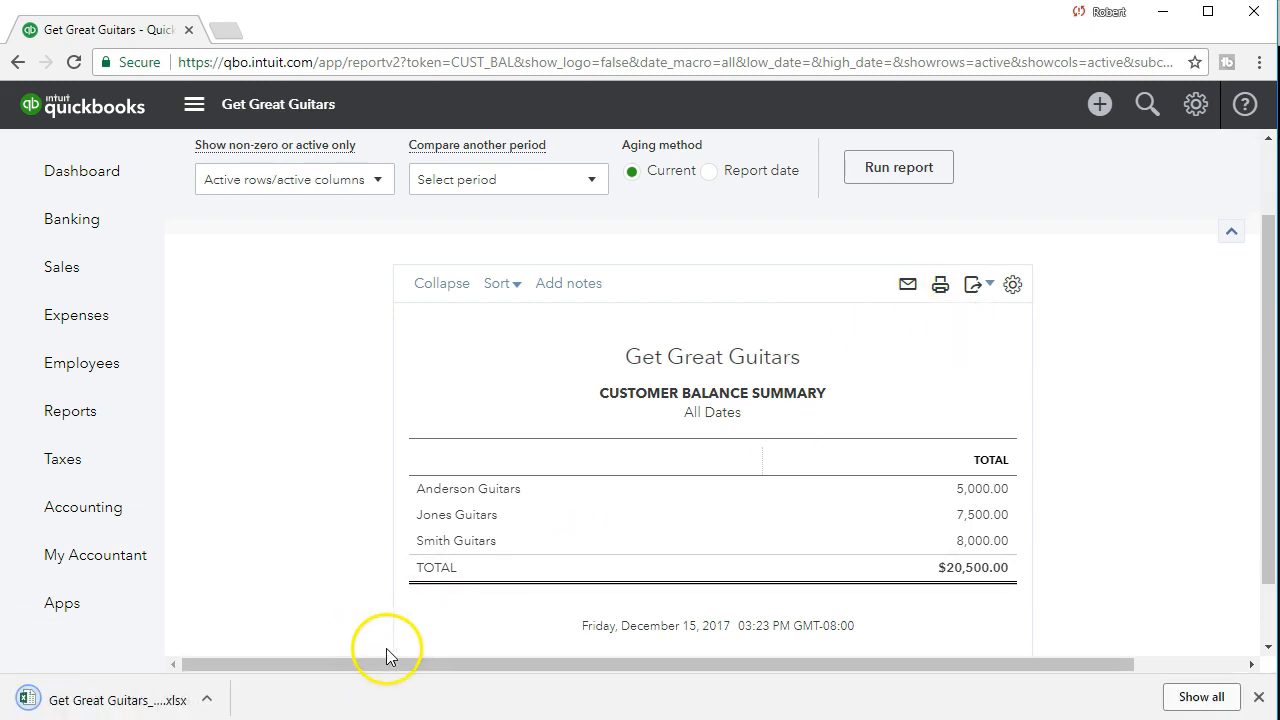
click(168, 696)
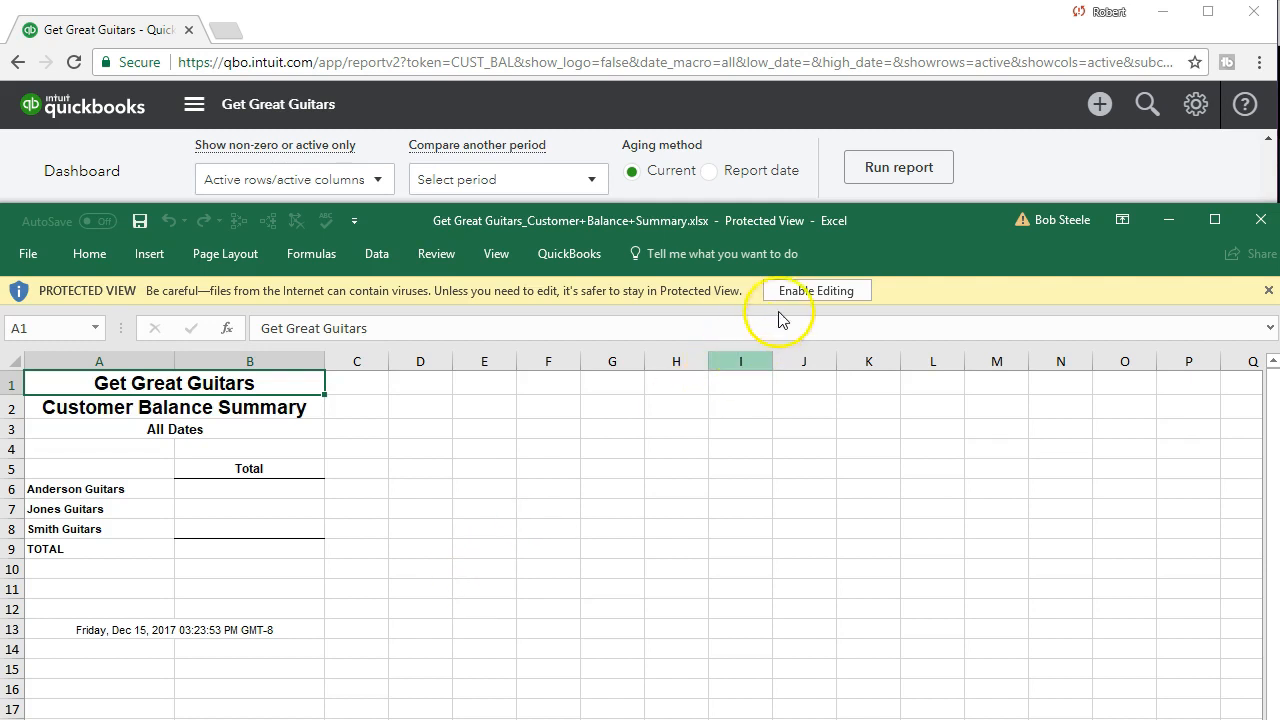
click(794, 291)
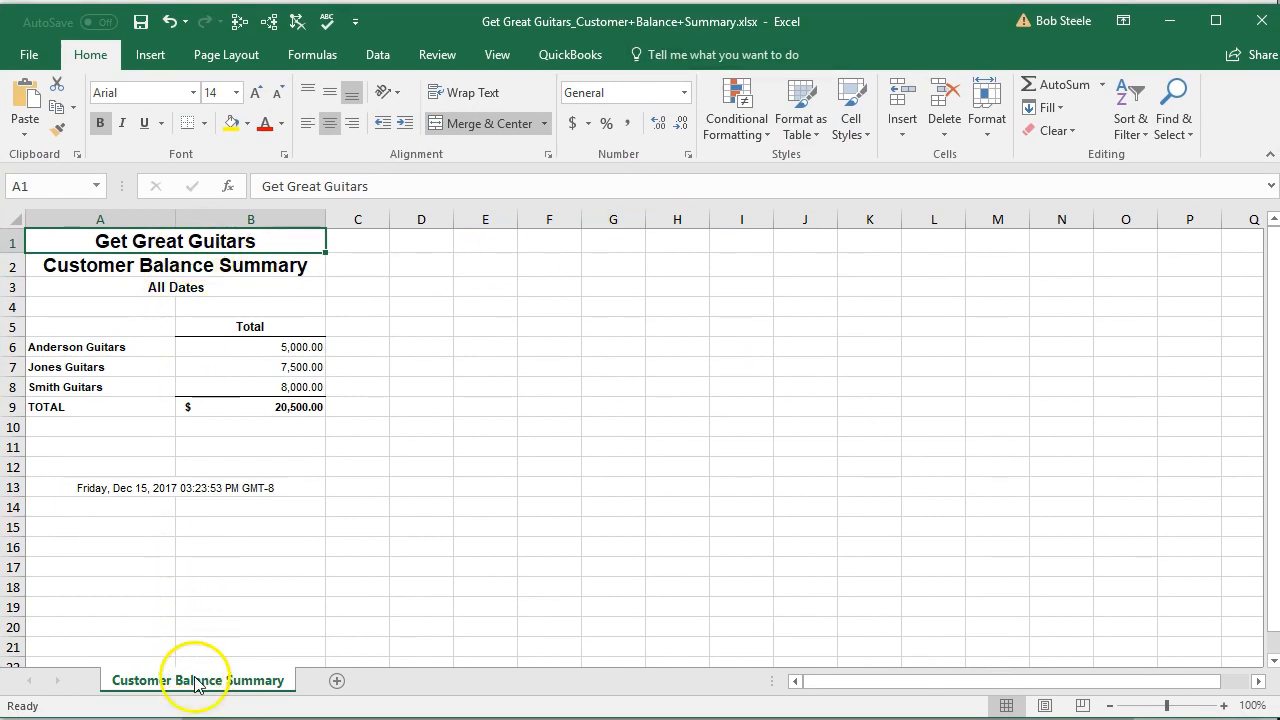
Save the workbook in the Excel Docs 6 folder as "Section 6 Get Great Guitars_Customer+Balance+Summary.xlsx".
click(274, 571)
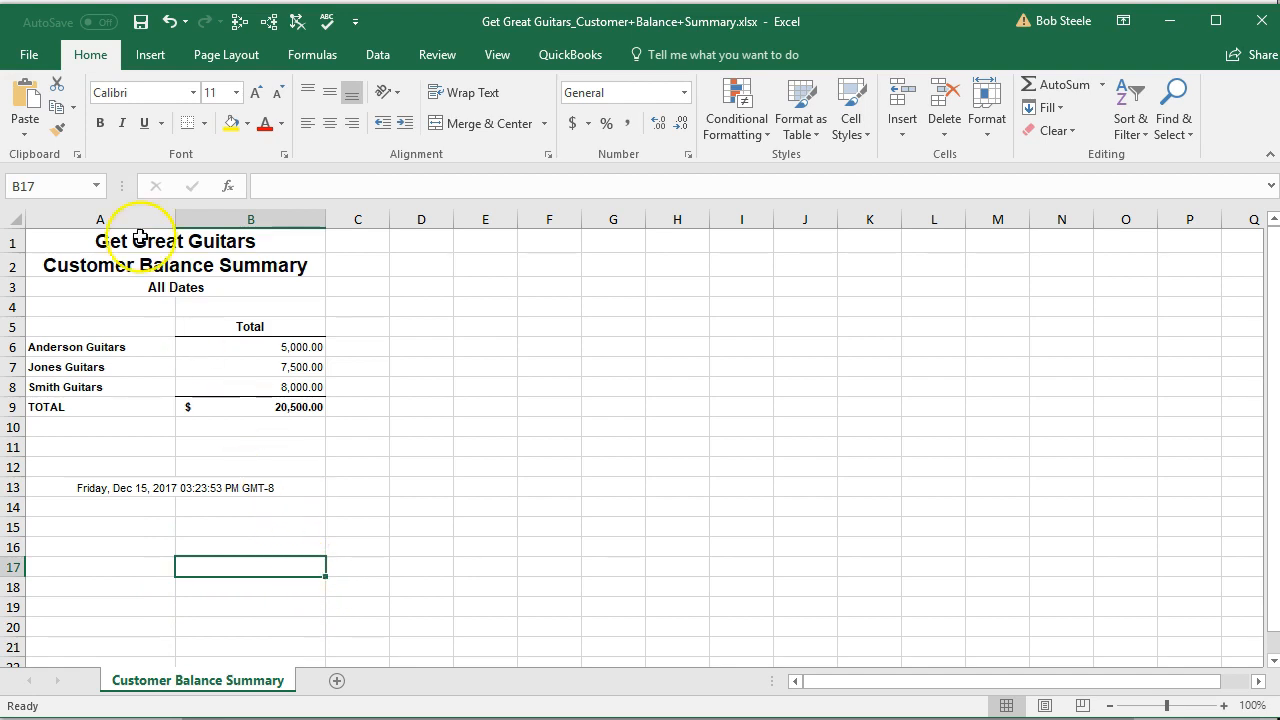
click(28, 55)
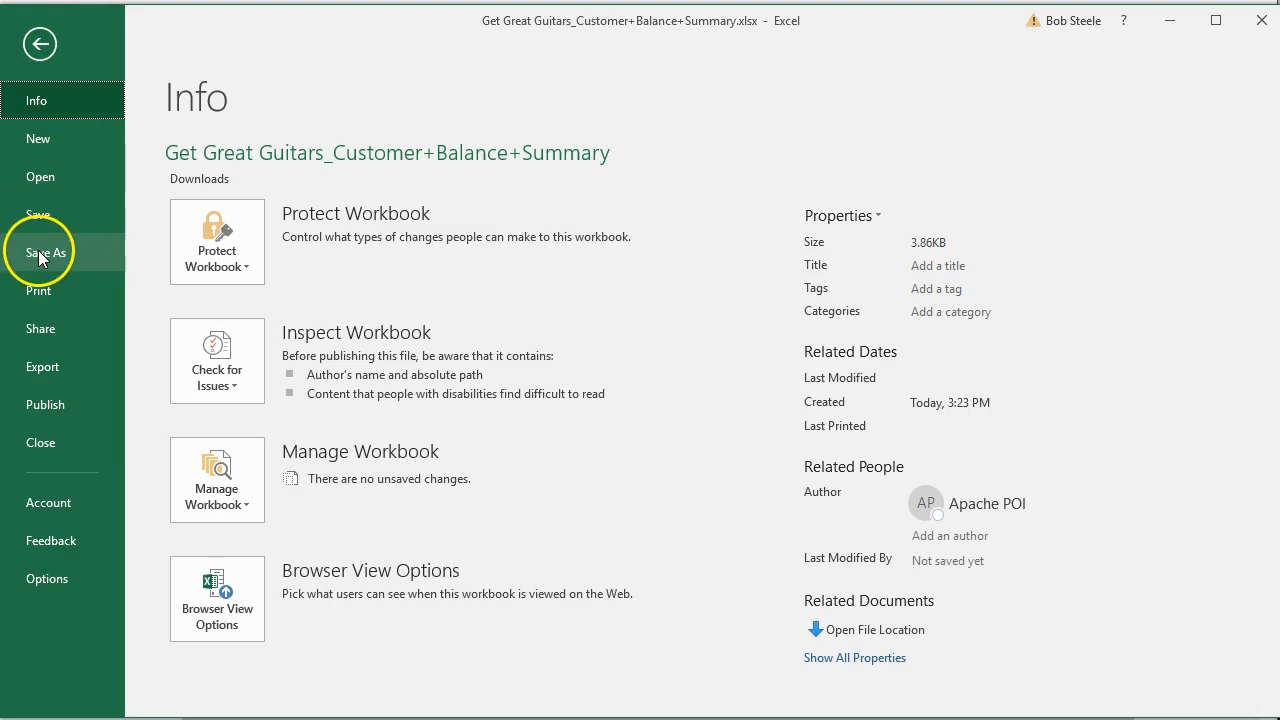
click(40, 253)
click(180, 398)
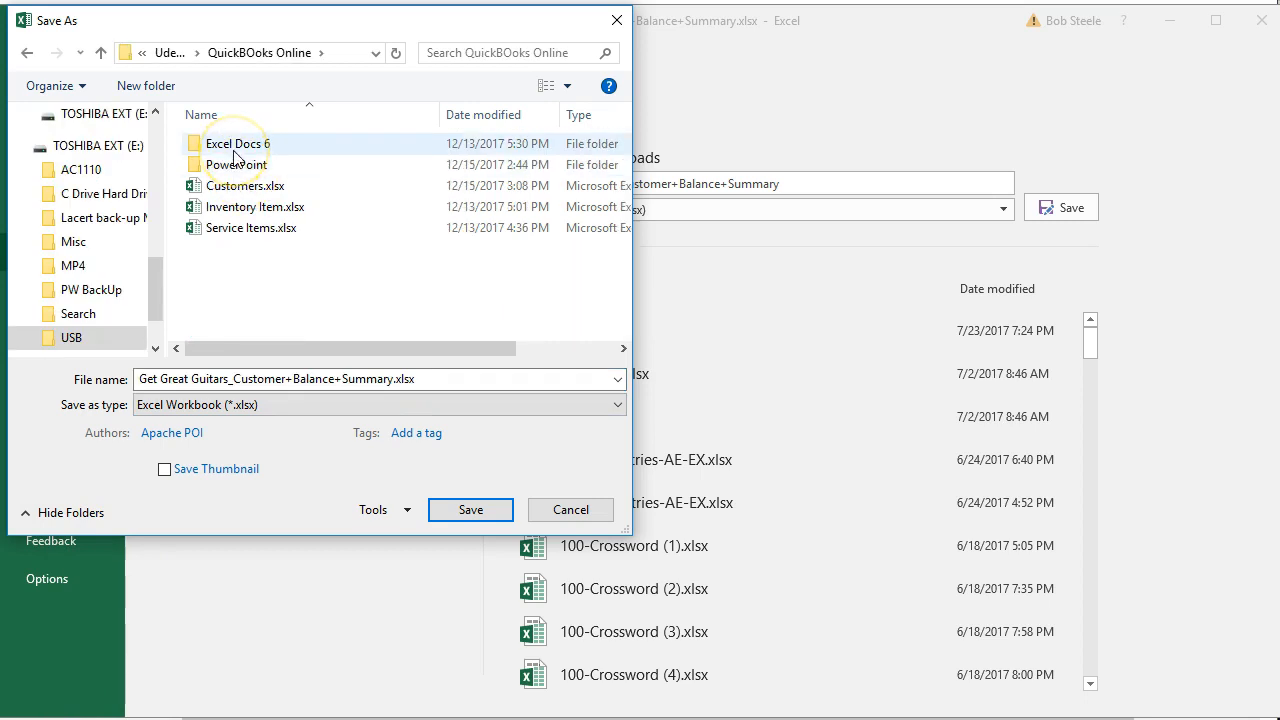
click(234, 147)
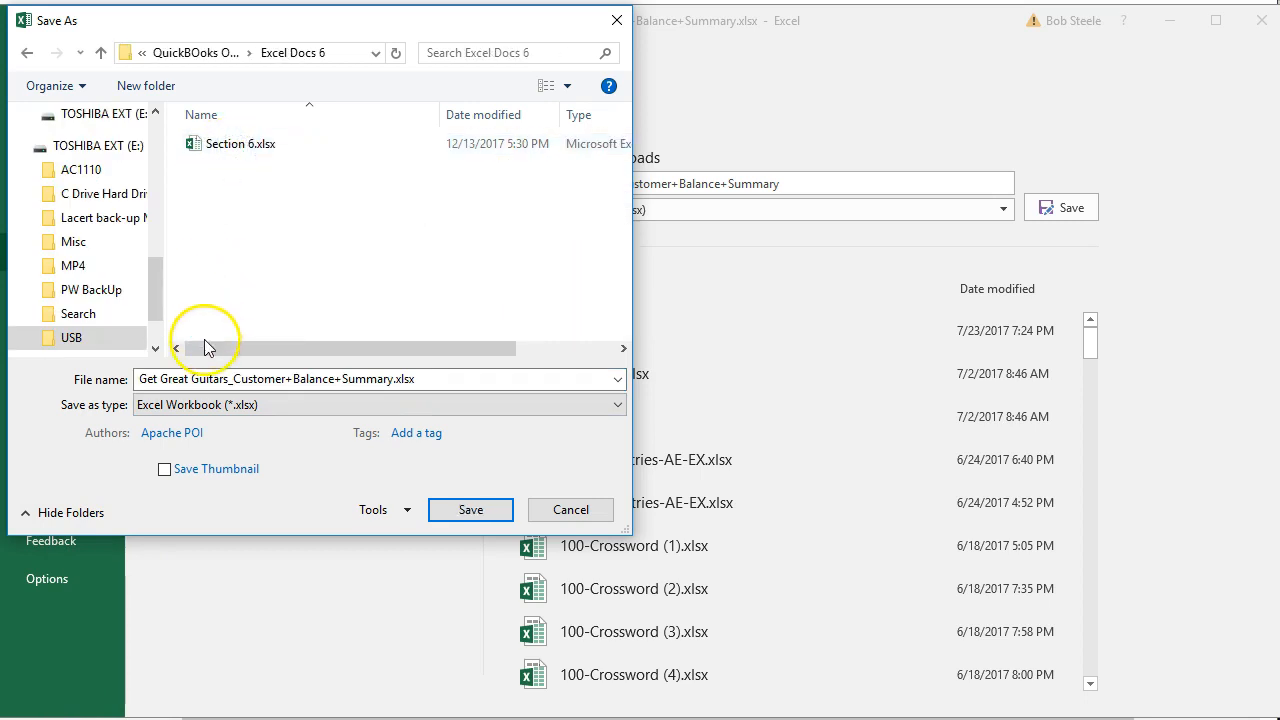
click(148, 379)
click(141, 379)
text(Section )
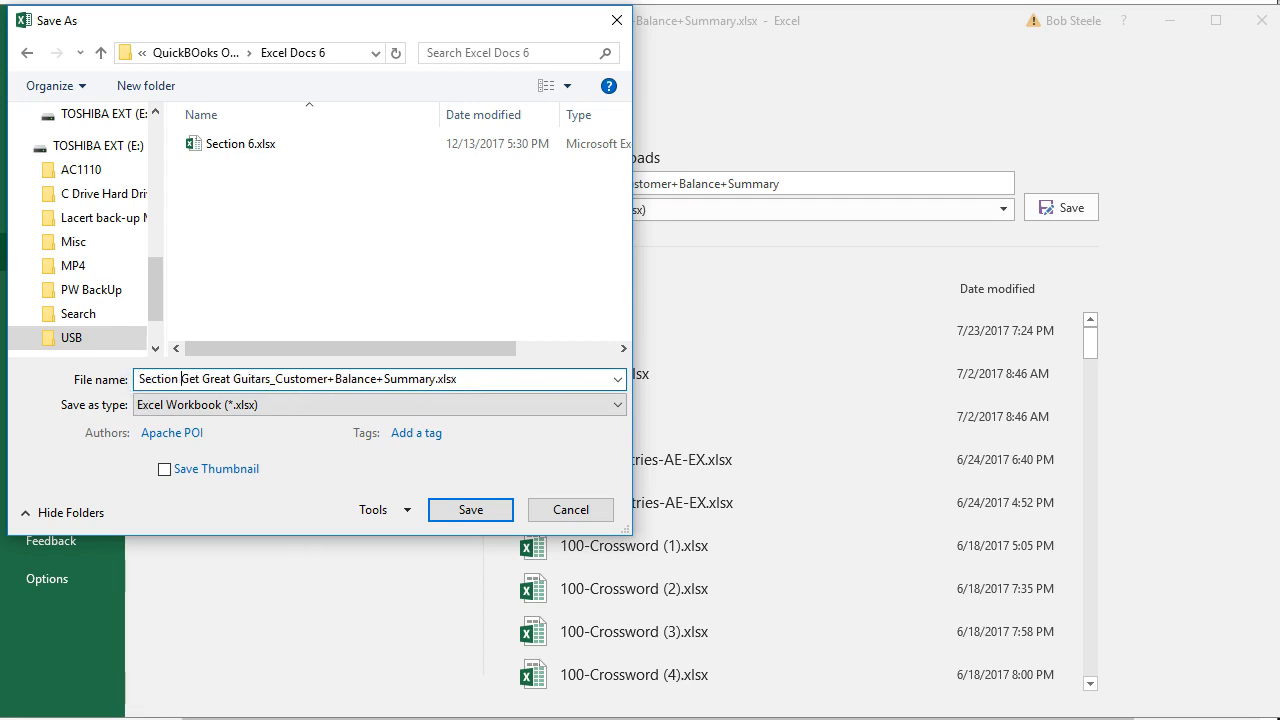
text(6)
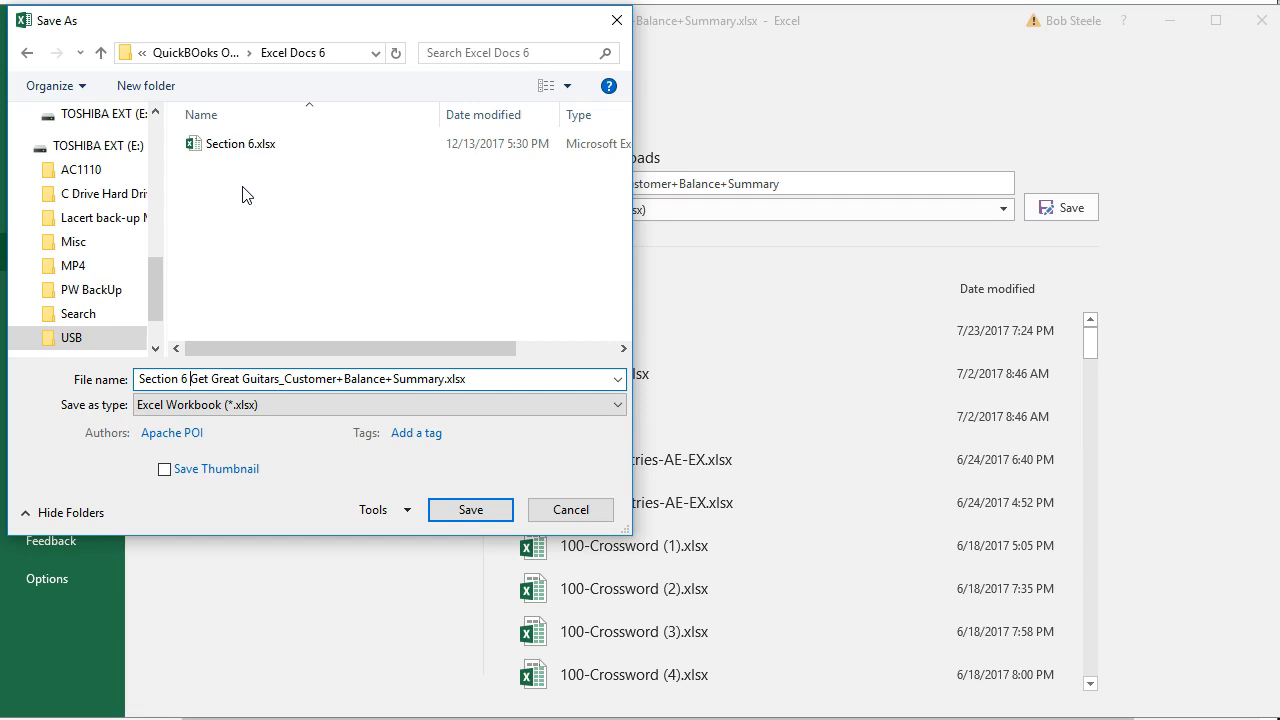
click(450, 511)
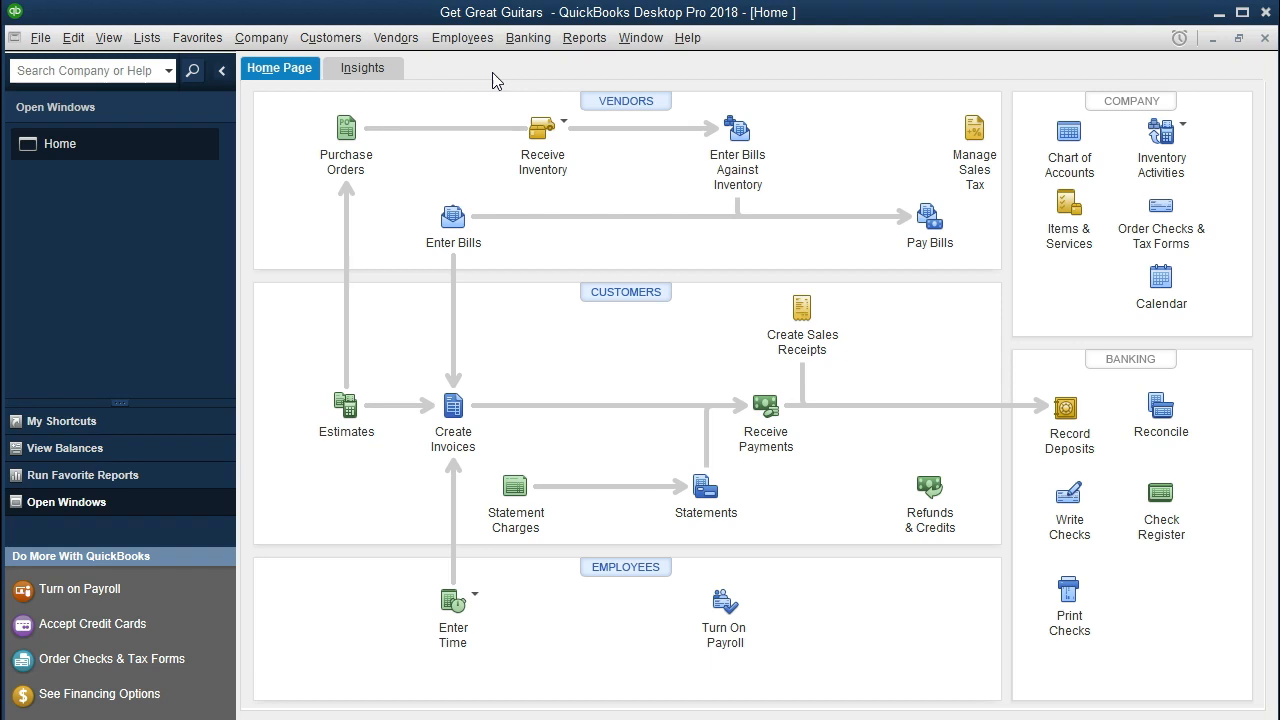
click(45, 47)
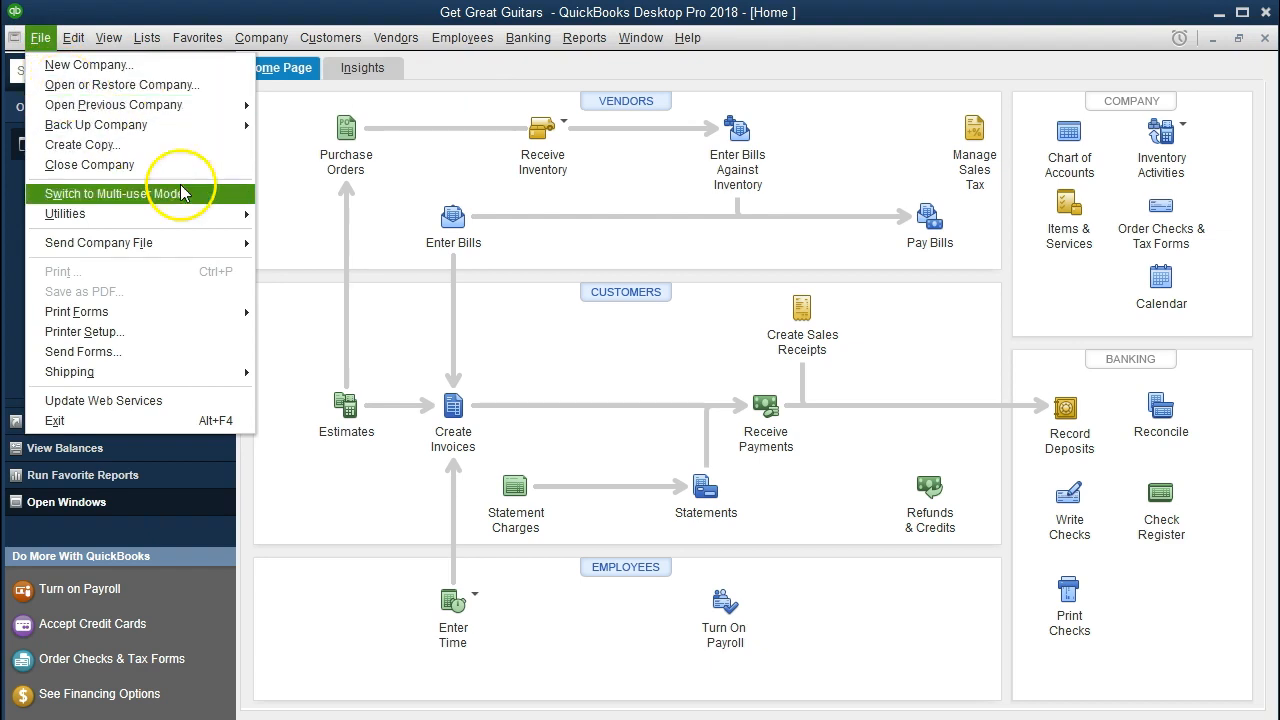
click(289, 248)
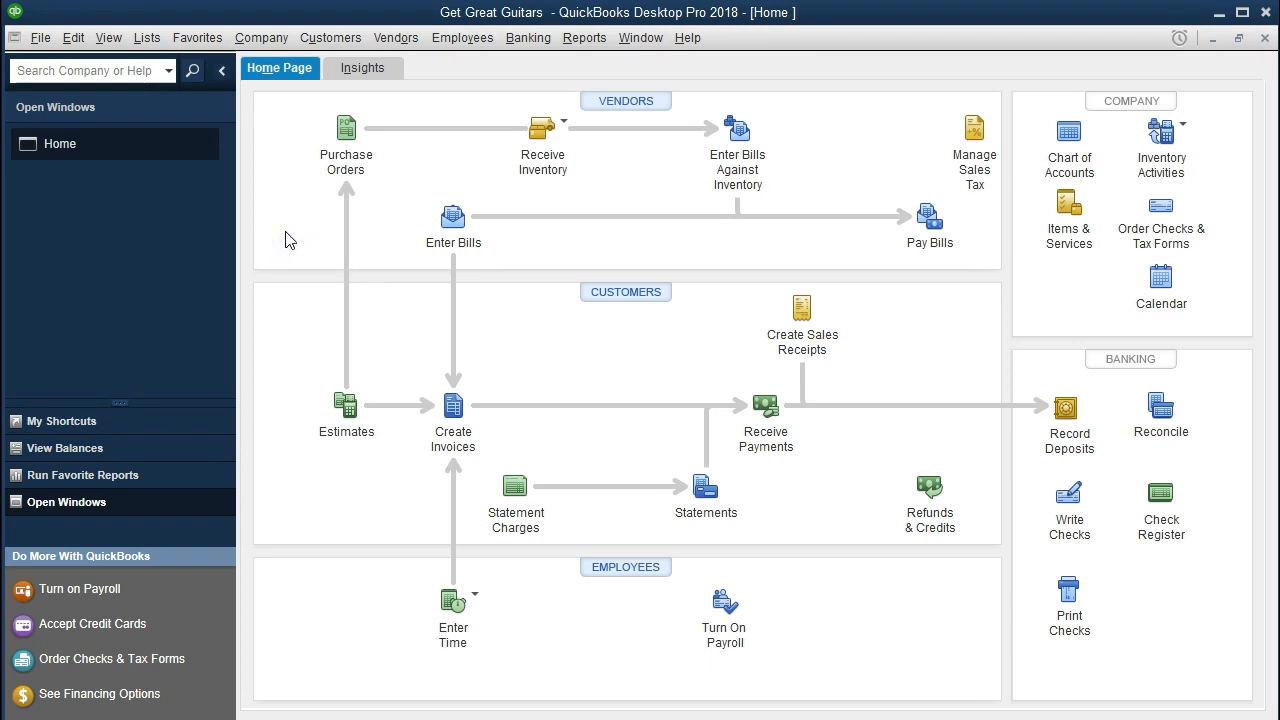
click(149, 617)
click(390, 280)
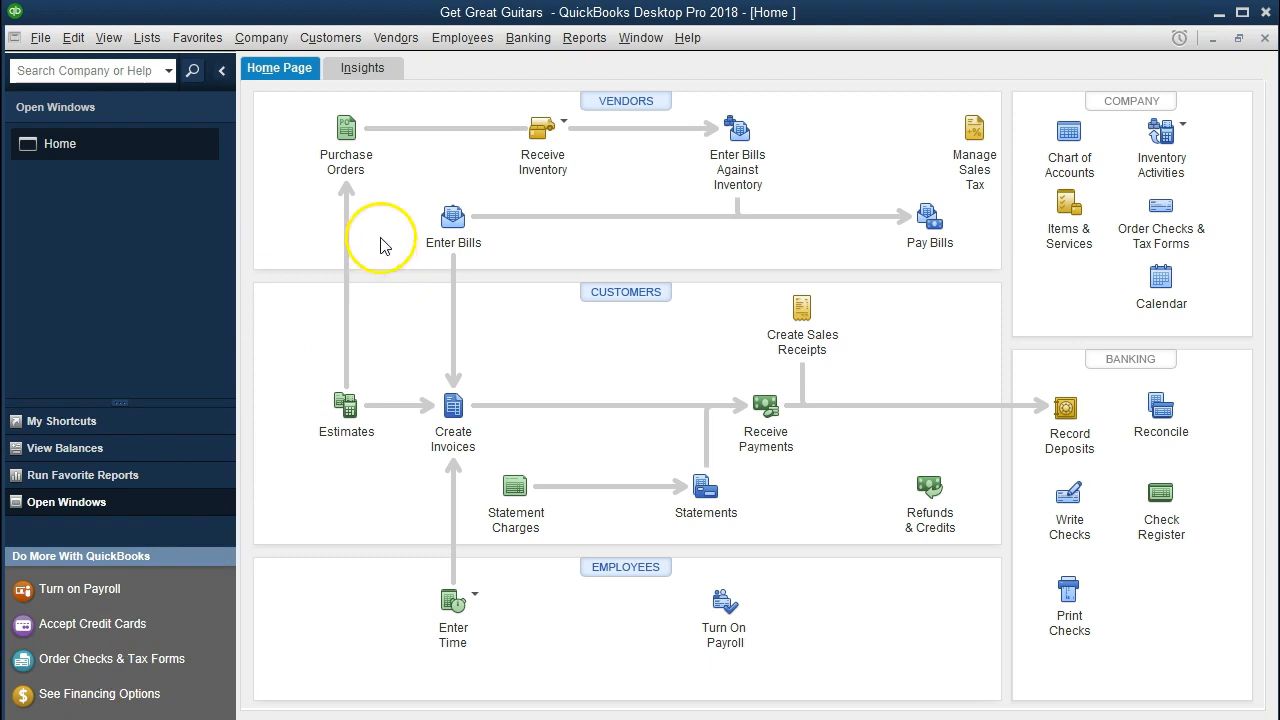
Open the Customer Center and start adding multiple customers and jobs.
click(347, 48)
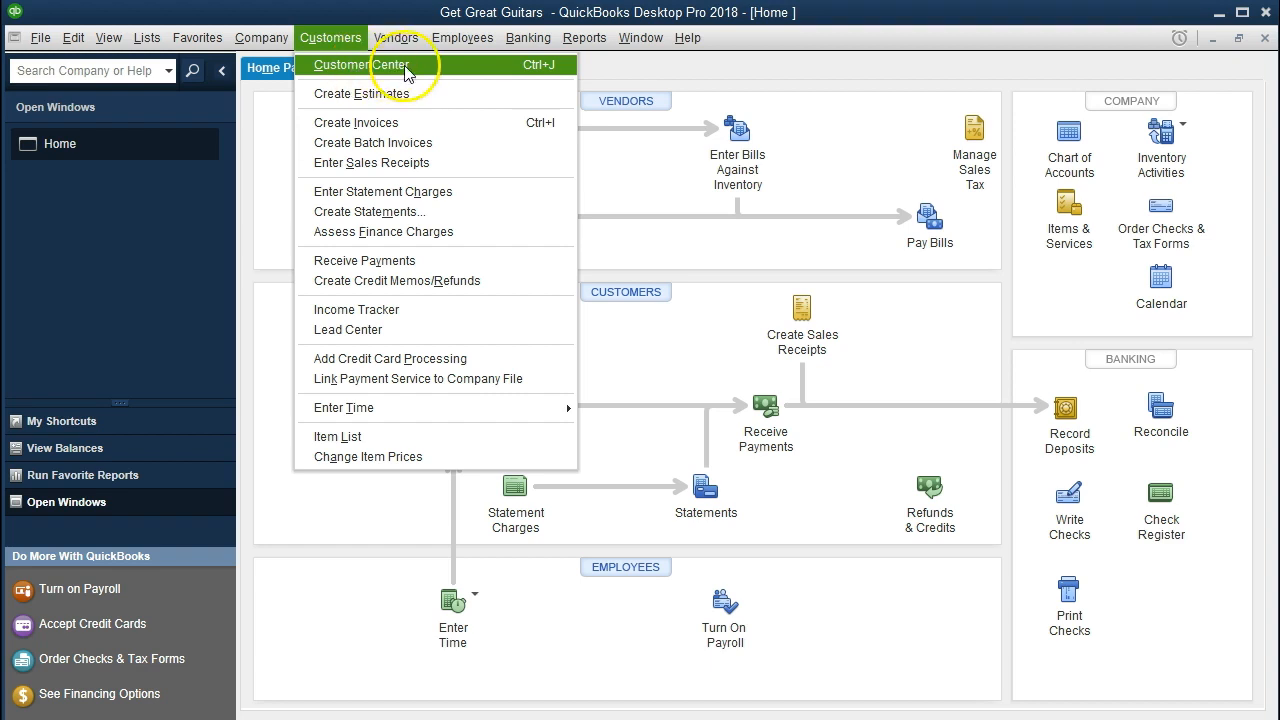
click(670, 330)
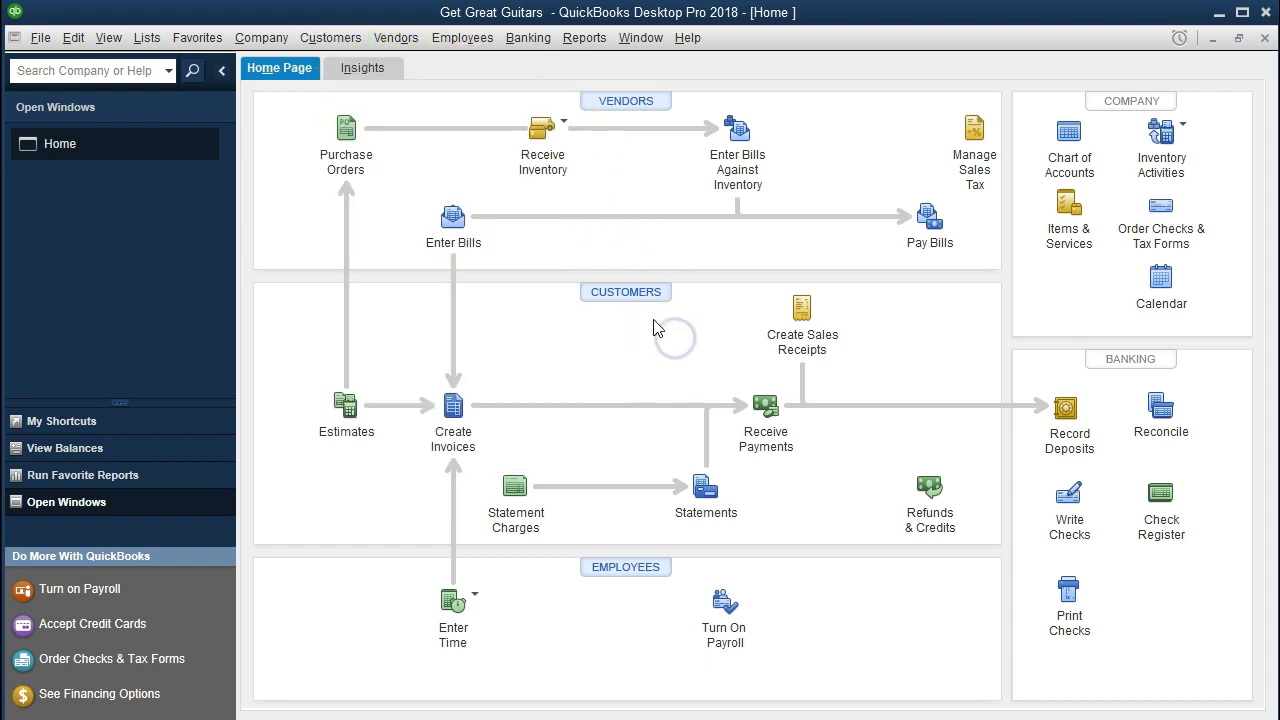
click(350, 40)
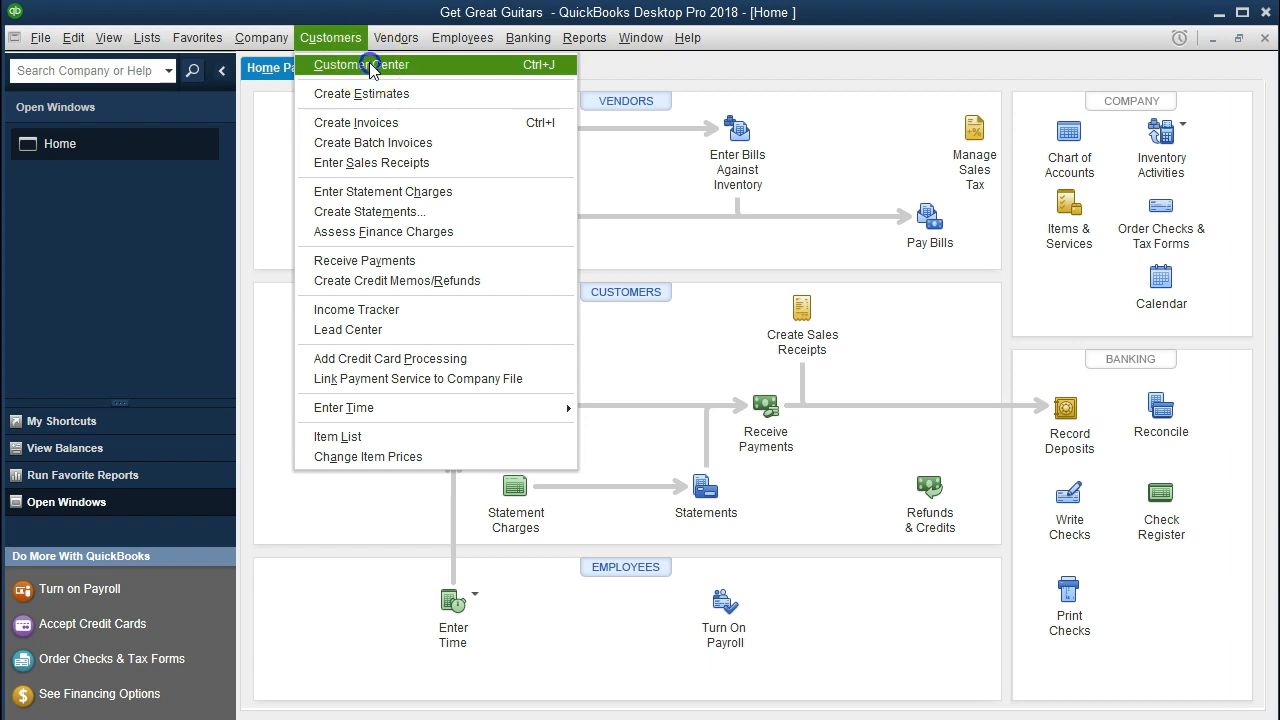
click(368, 66)
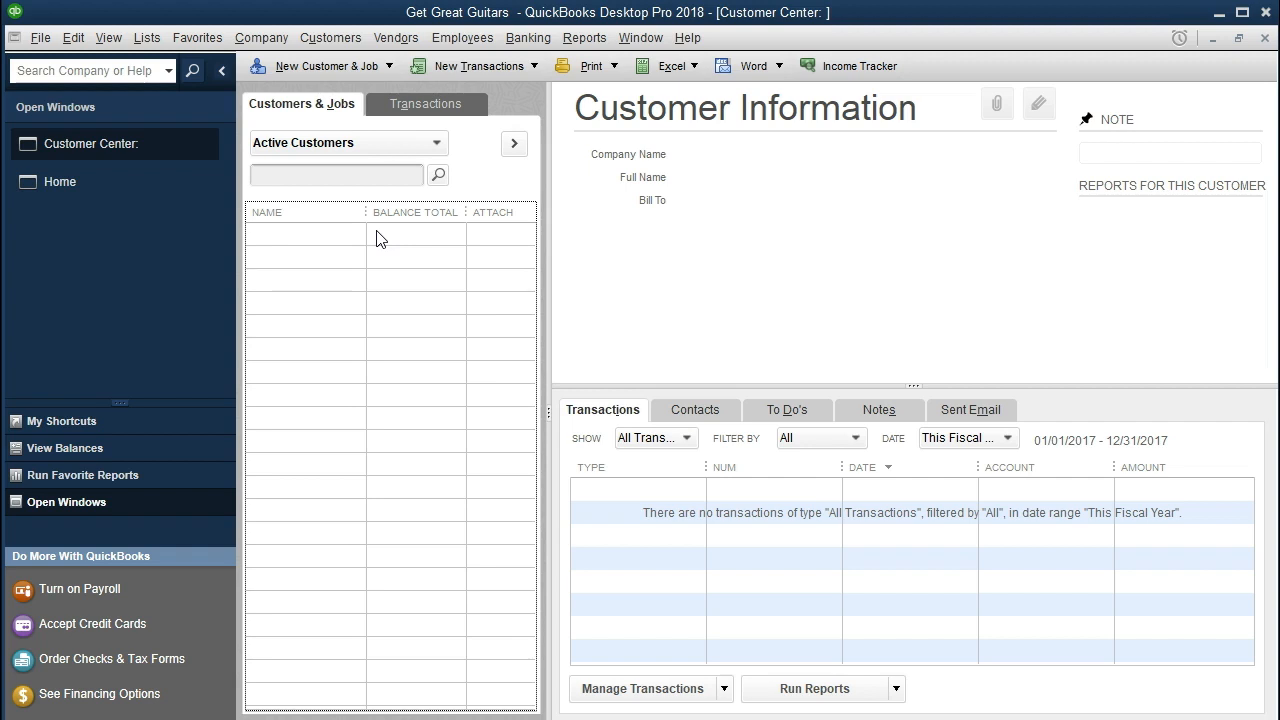
click(383, 66)
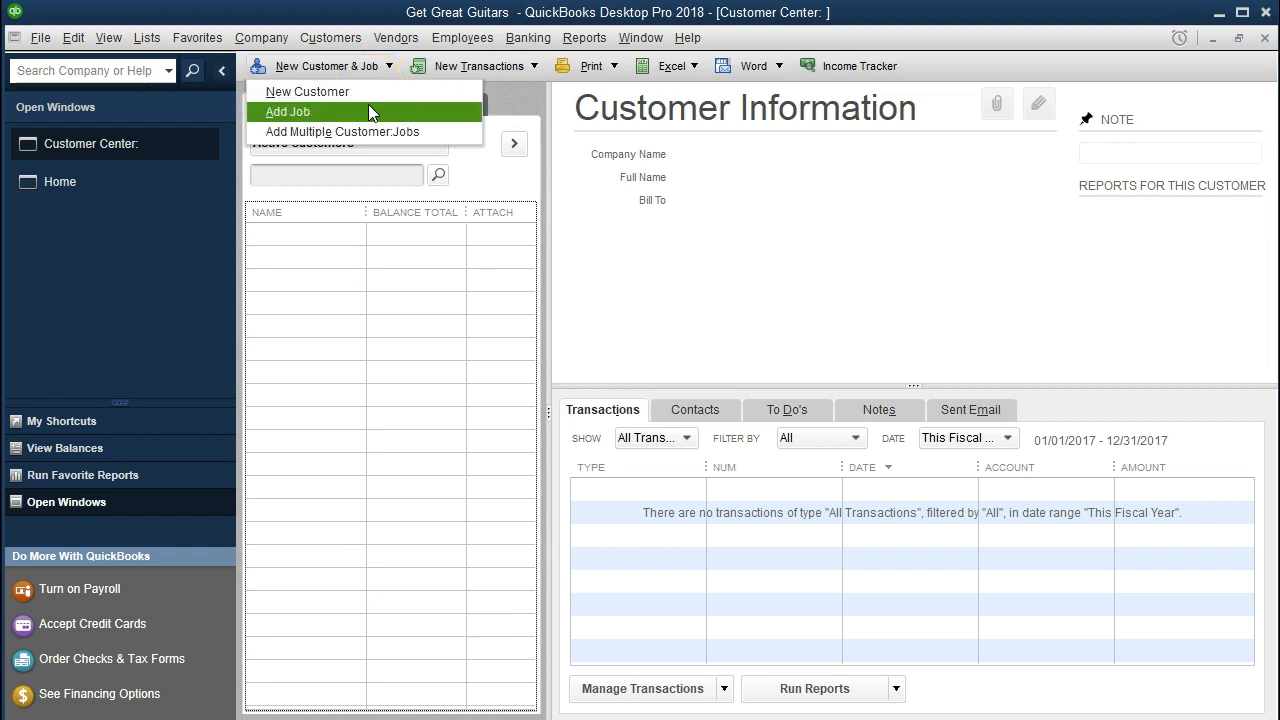
click(441, 130)
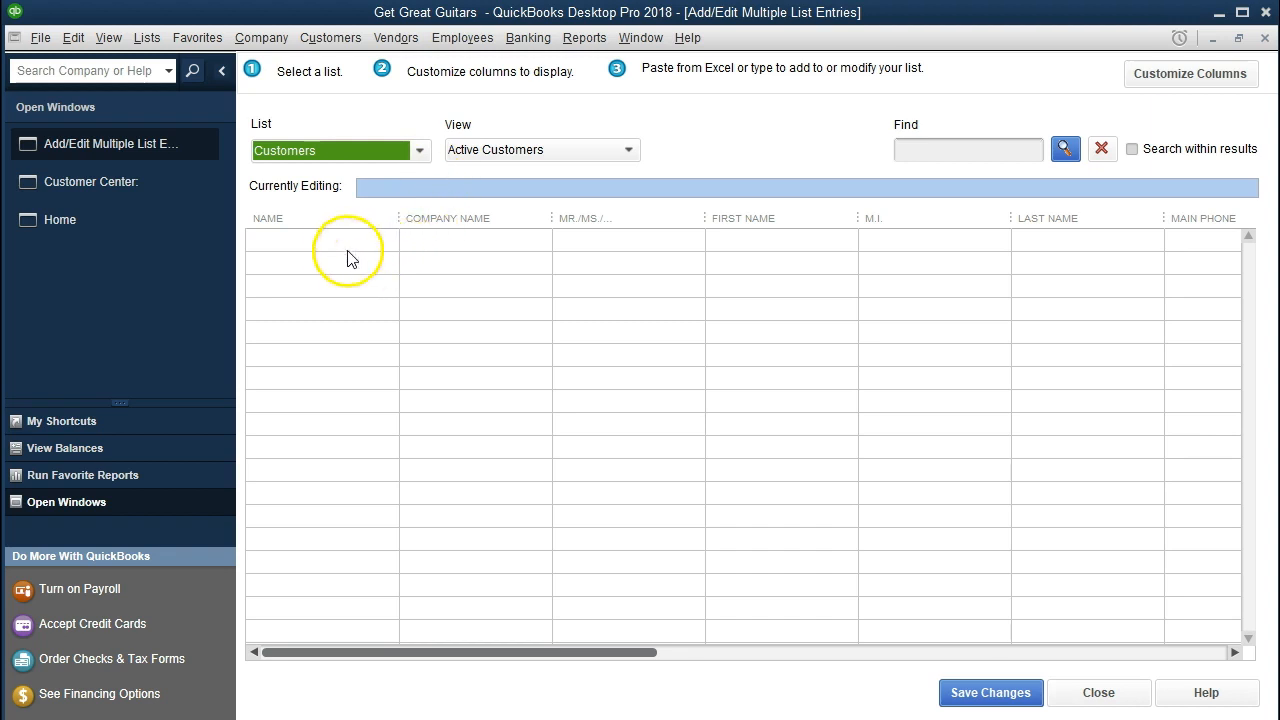
Customize the customer list columns by removing every chosen column except Name and Company Name.
click(525, 222)
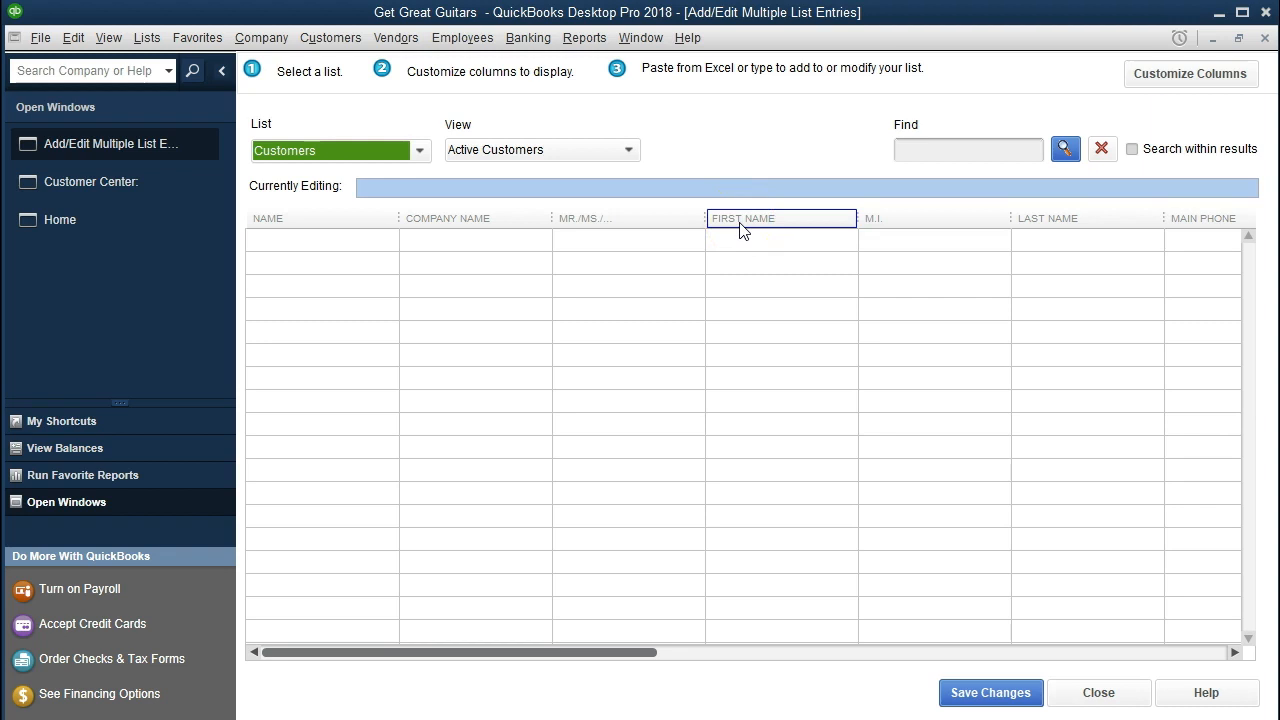
click(254, 652)
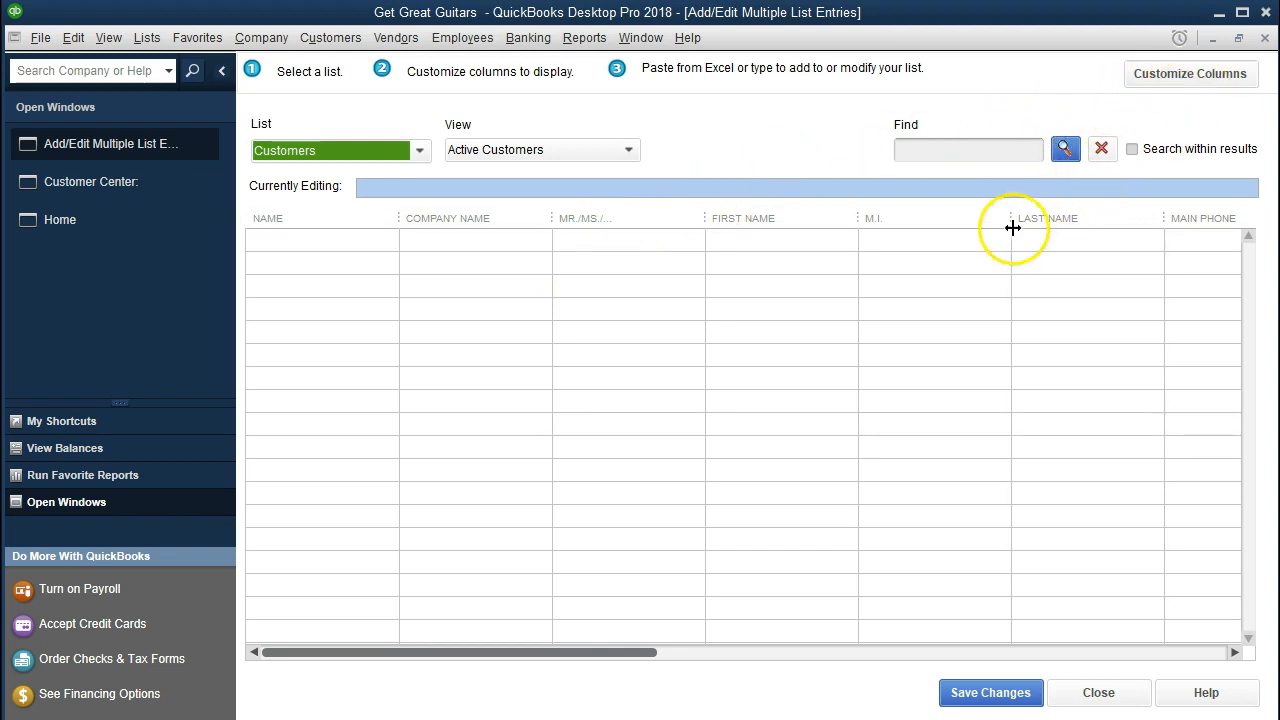
click(1187, 90)
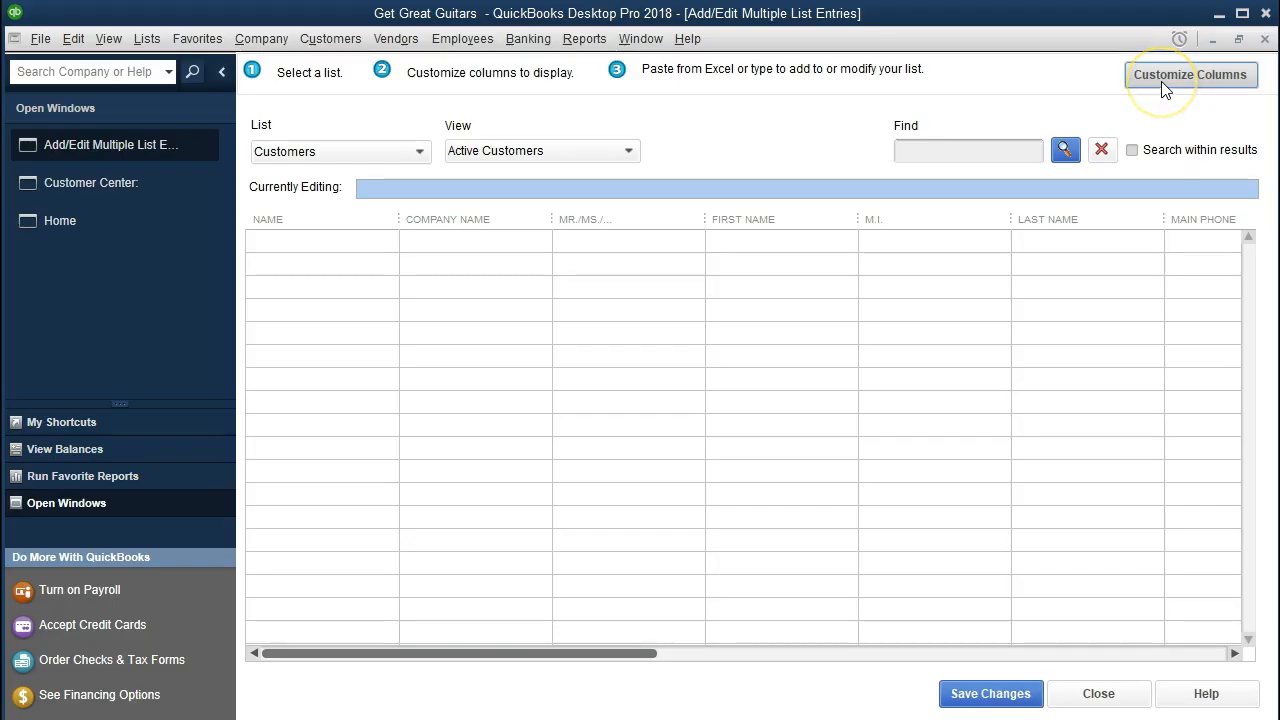
click(1163, 82)
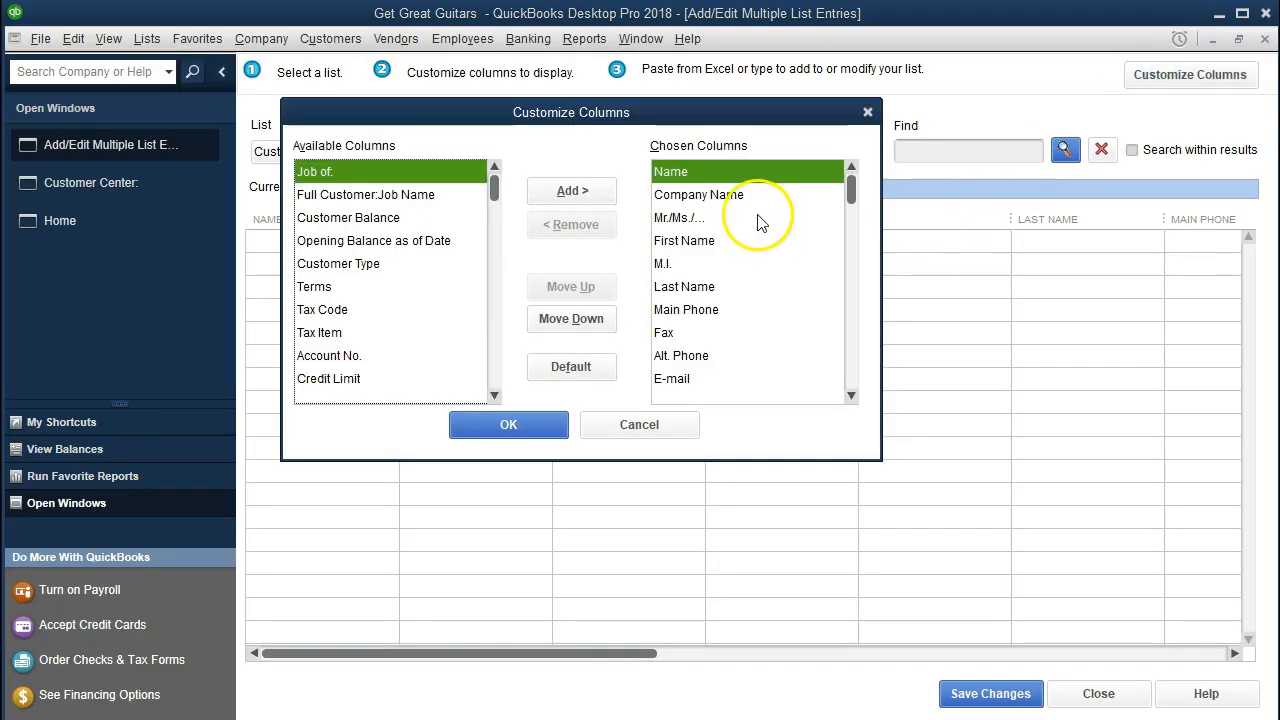
click(722, 197)
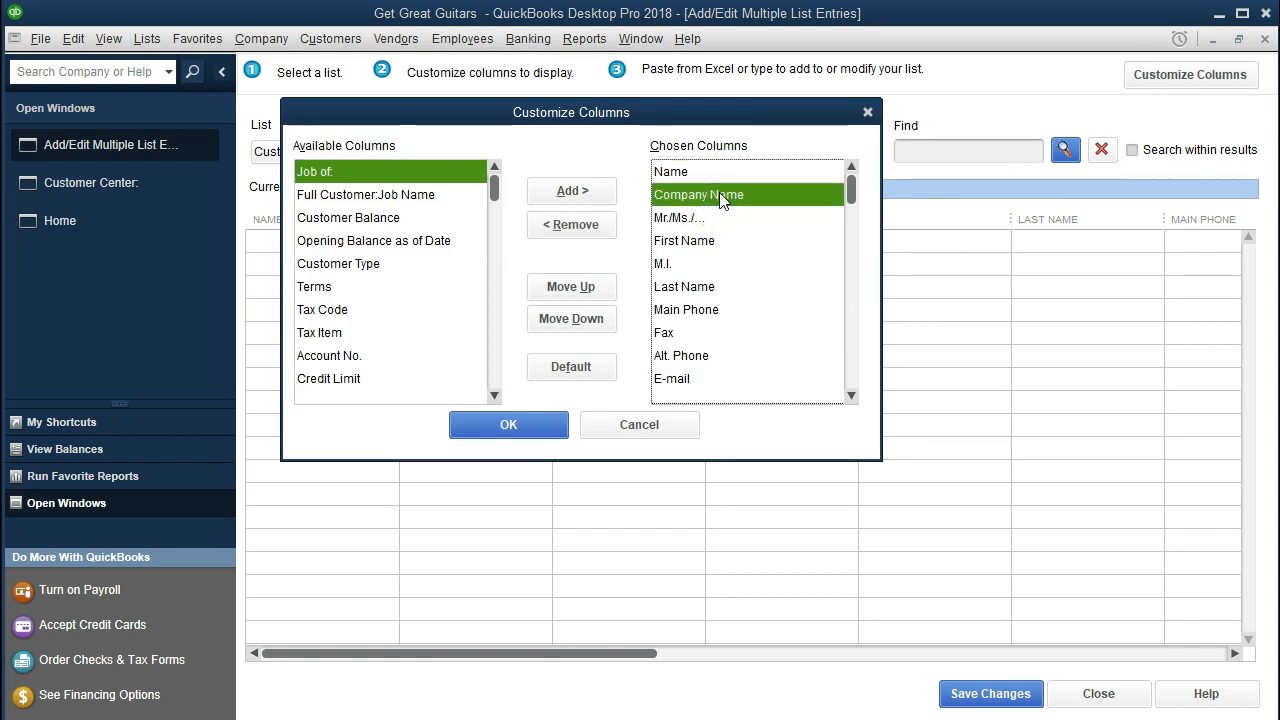
click(700, 219)
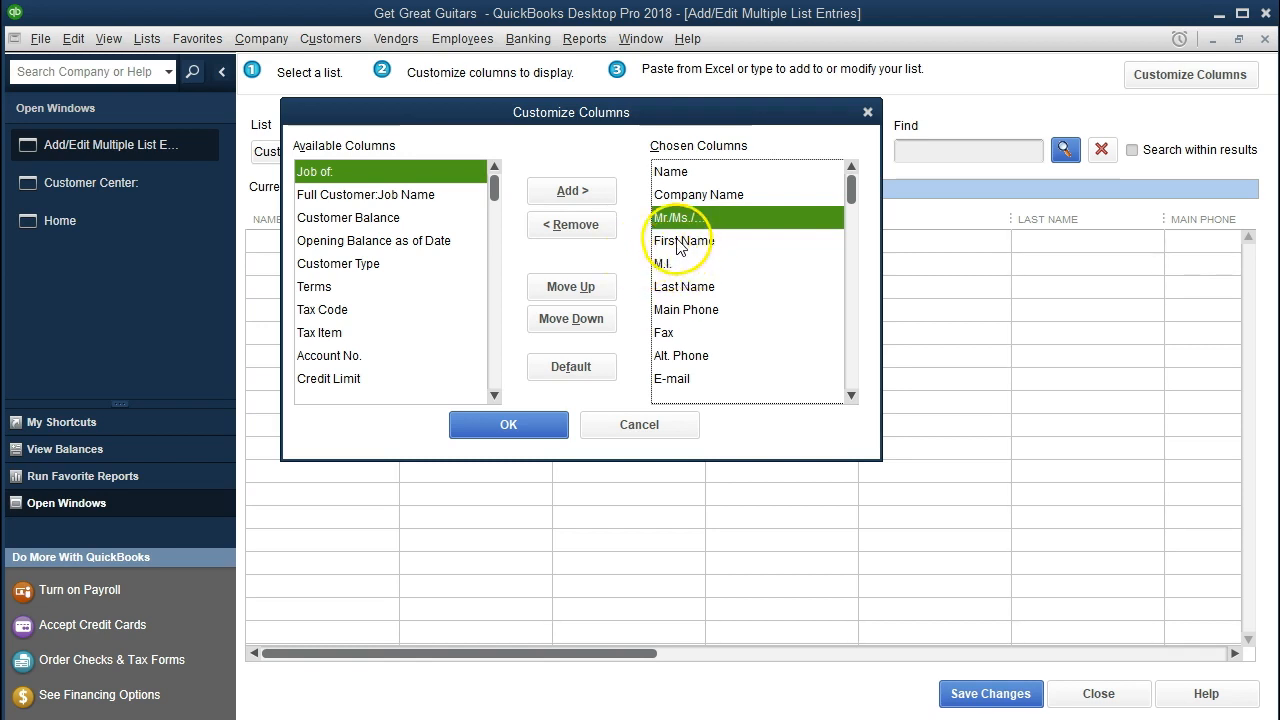
click(571, 226)
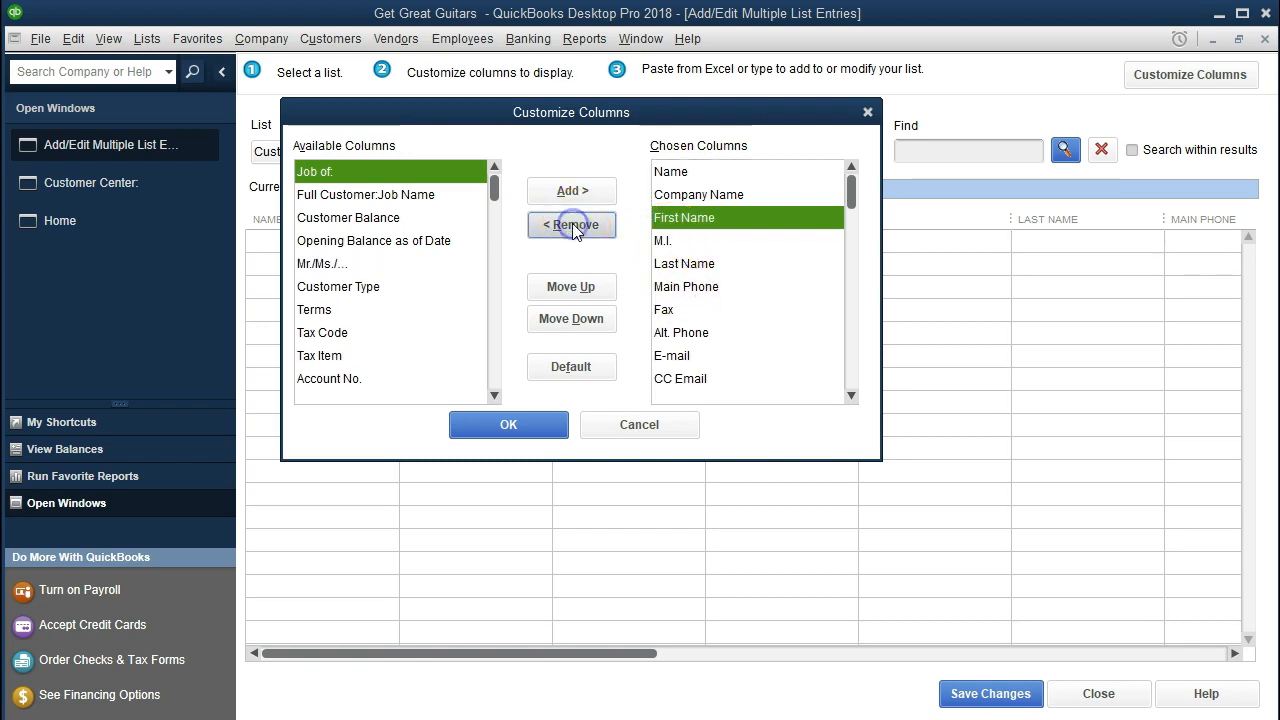
click(572, 224)
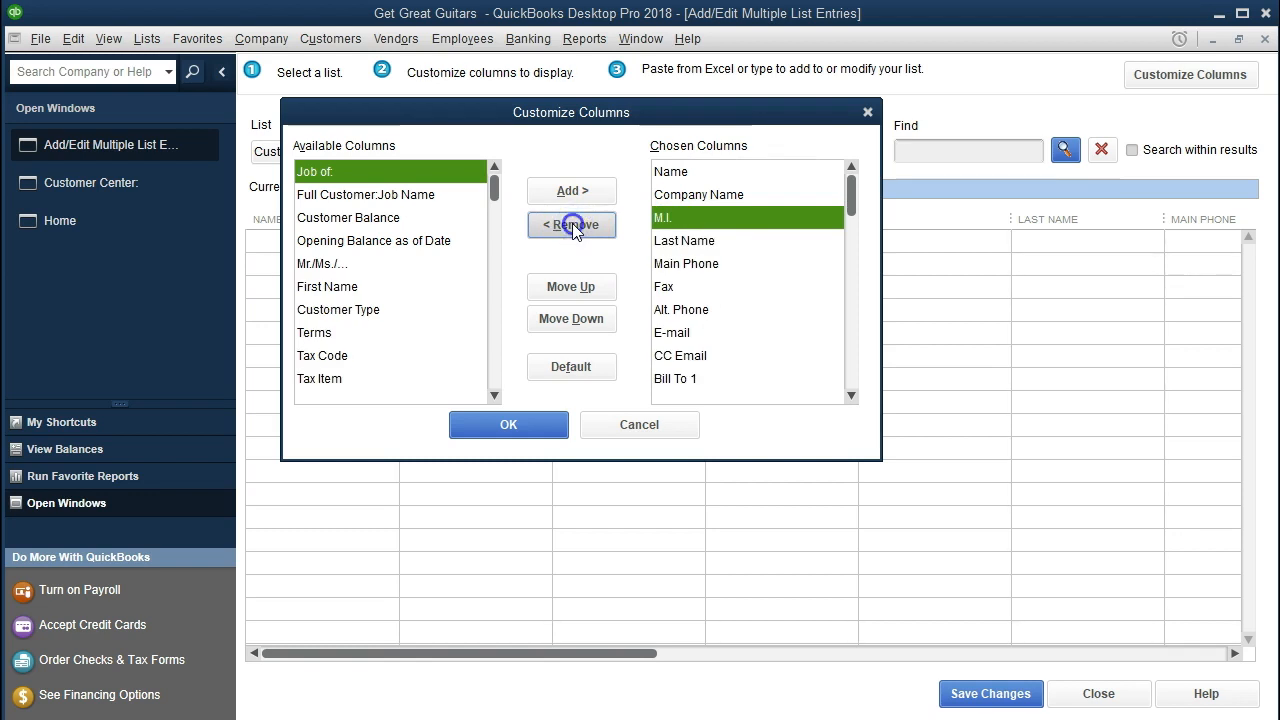
click(572, 224)
click(572, 224)
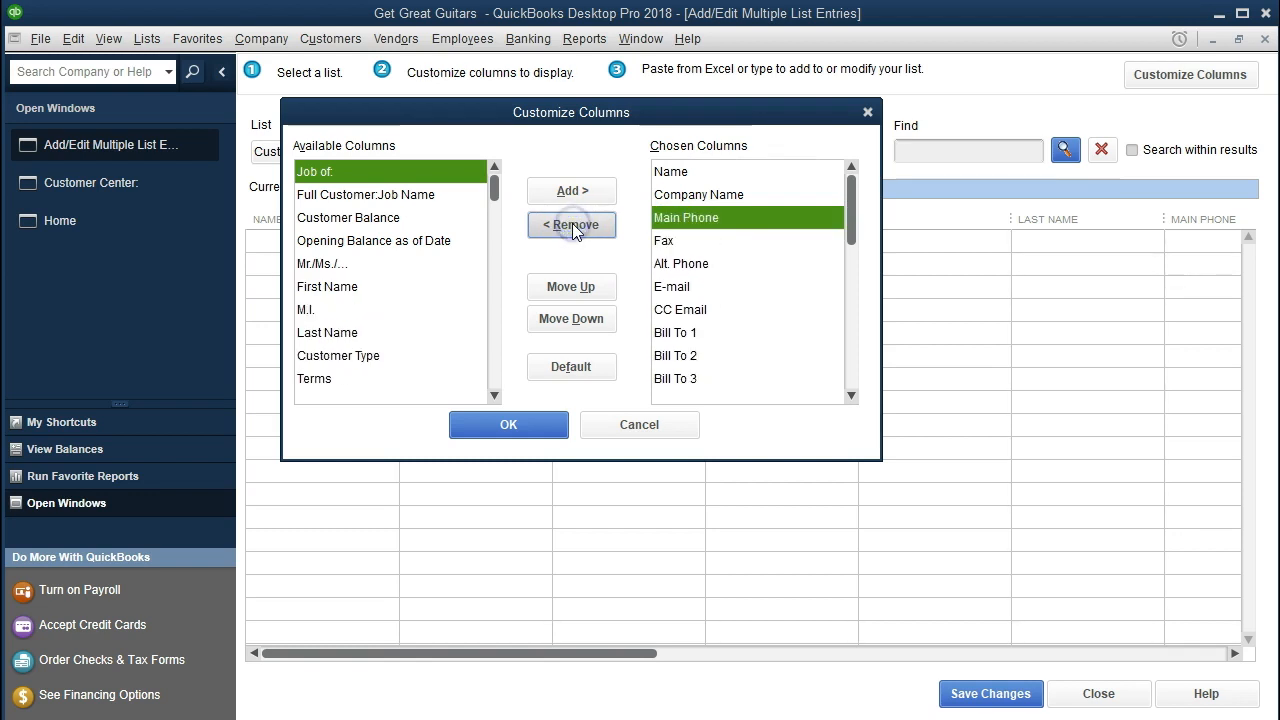
click(572, 225)
click(572, 224)
click(572, 224)
click(572, 224)
click(572, 224)
click(572, 224)
click(572, 224)
click(572, 224)
click(572, 224)
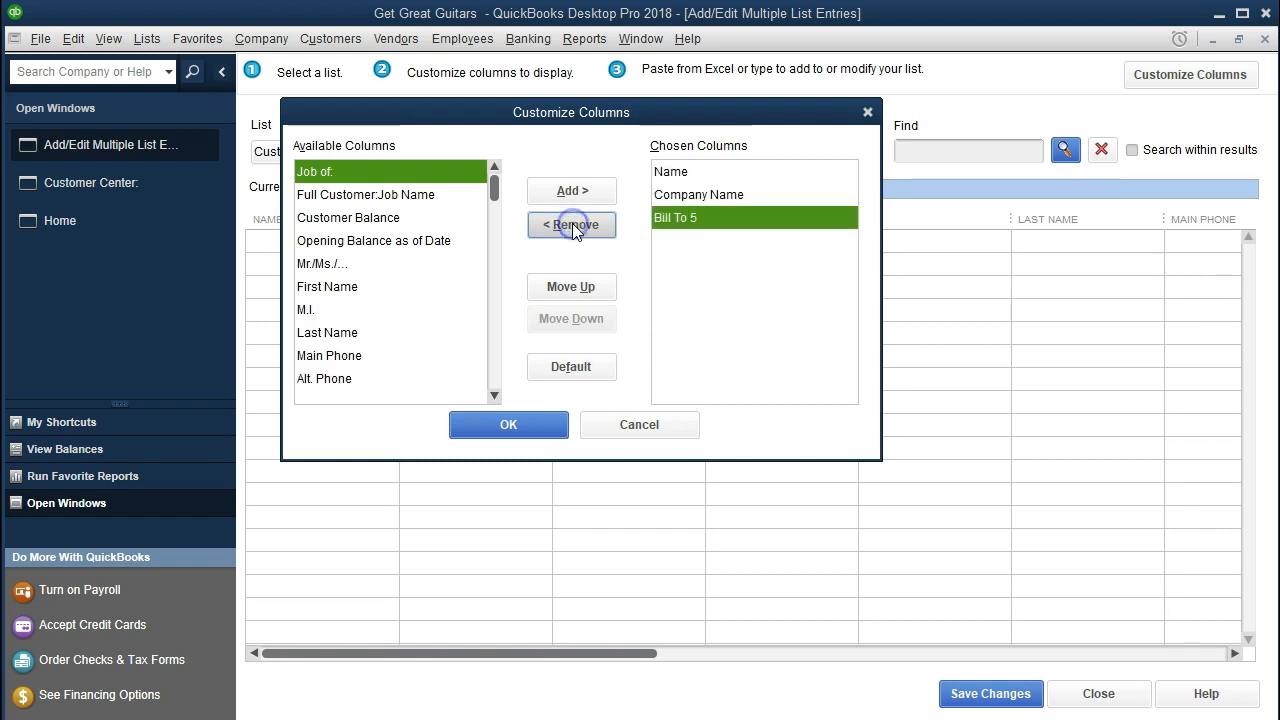
click(572, 224)
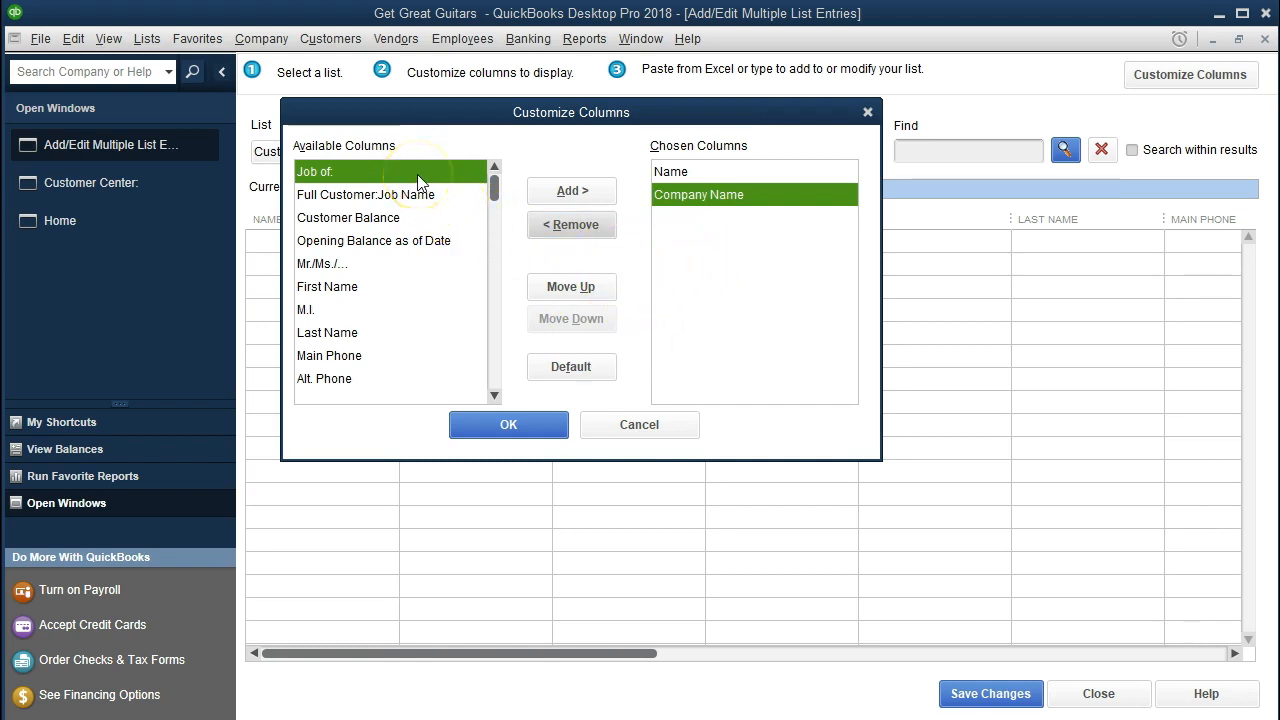
Add the Customer Balance and Opening Balance as of Date columns to the chosen columns and apply the layout.
click(388, 220)
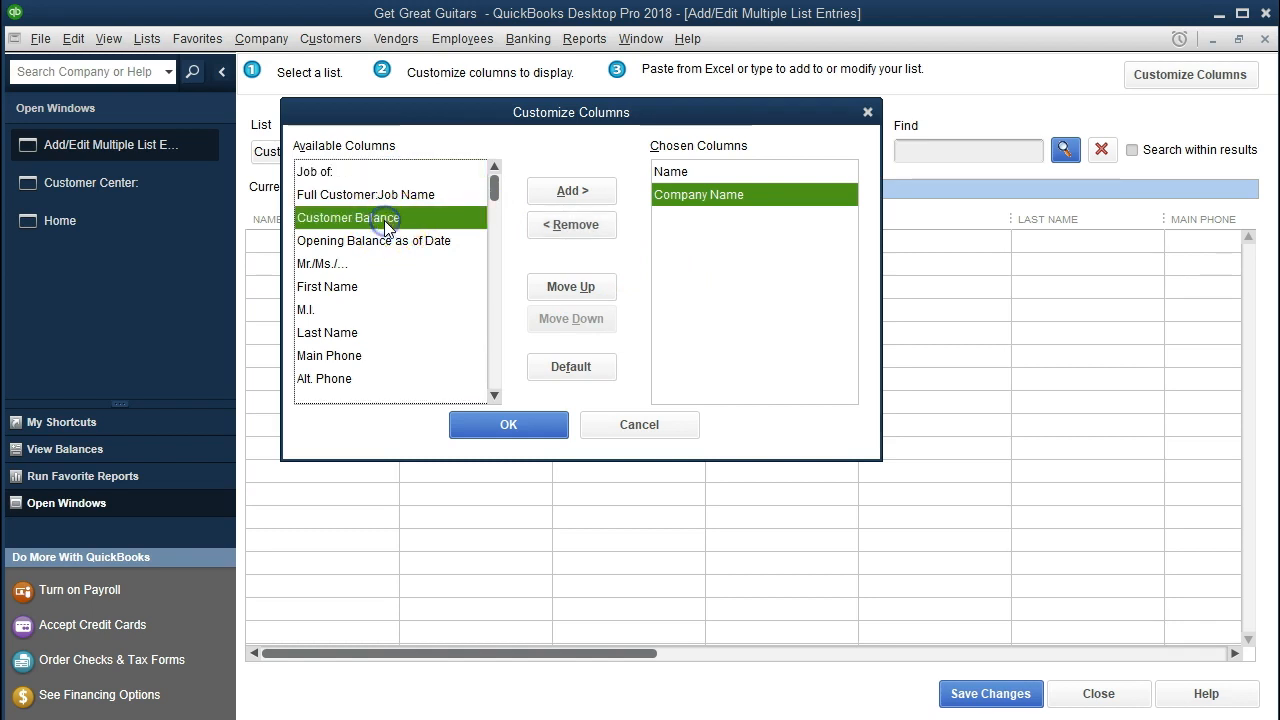
click(560, 192)
click(560, 194)
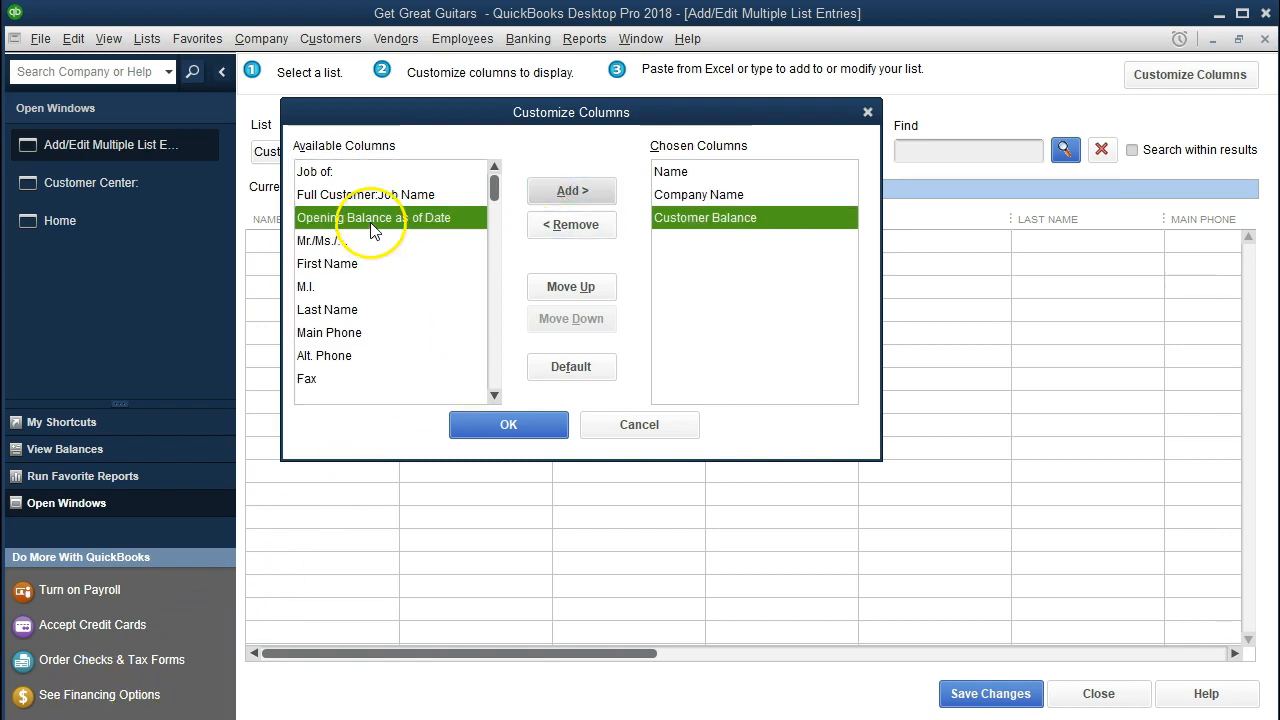
click(563, 191)
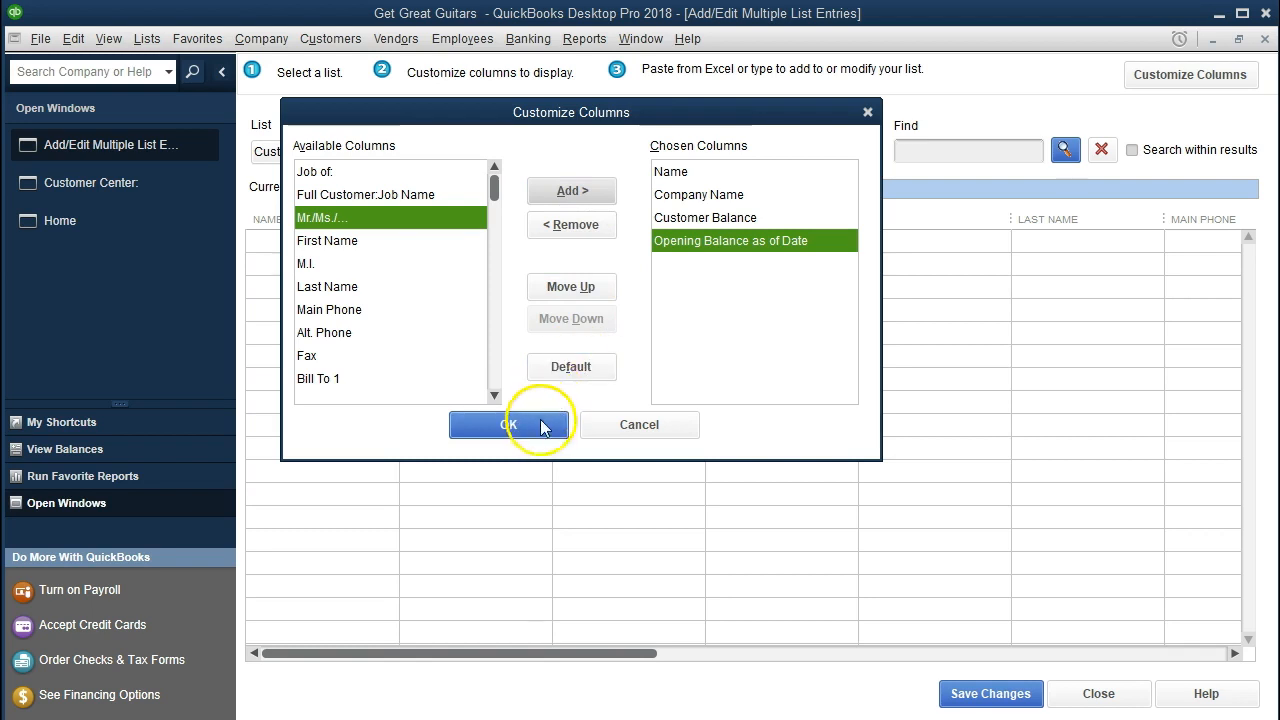
click(508, 425)
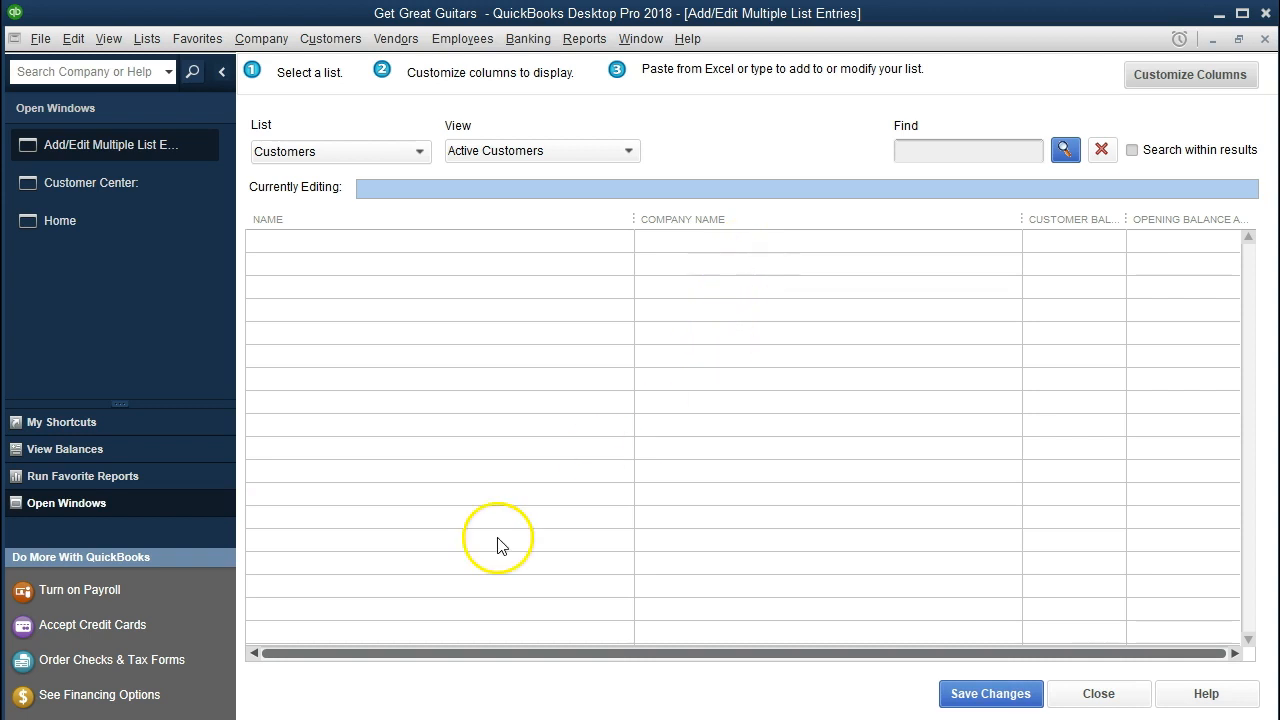
Enter "Anderson Guitars" as both the name and the company name in the first customer row.
click(342, 241)
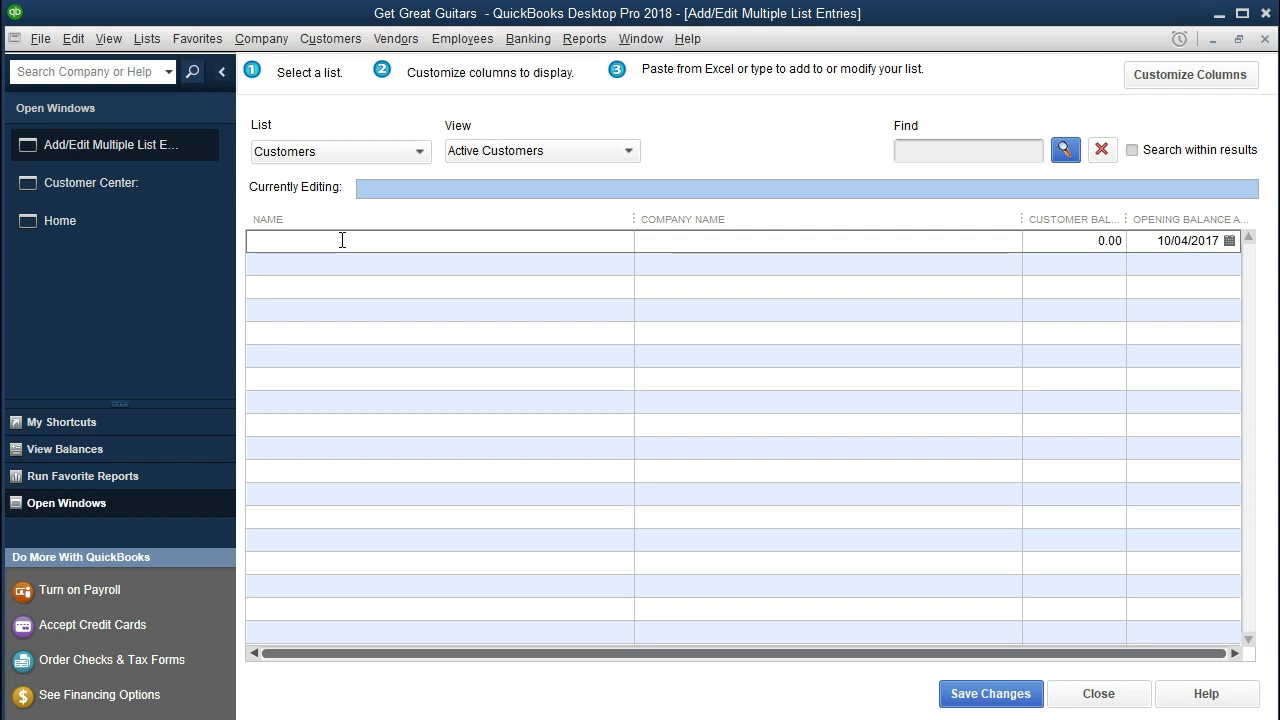
text(Anderson Guitars)
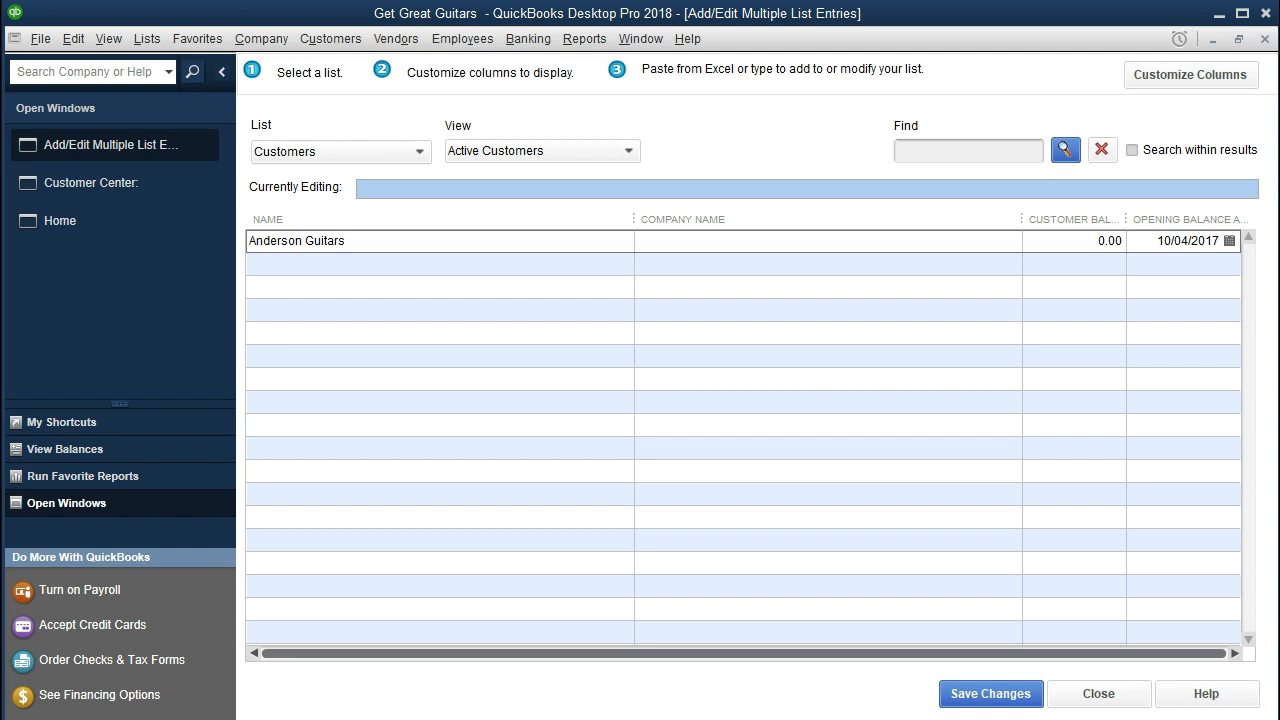
key(Tab)
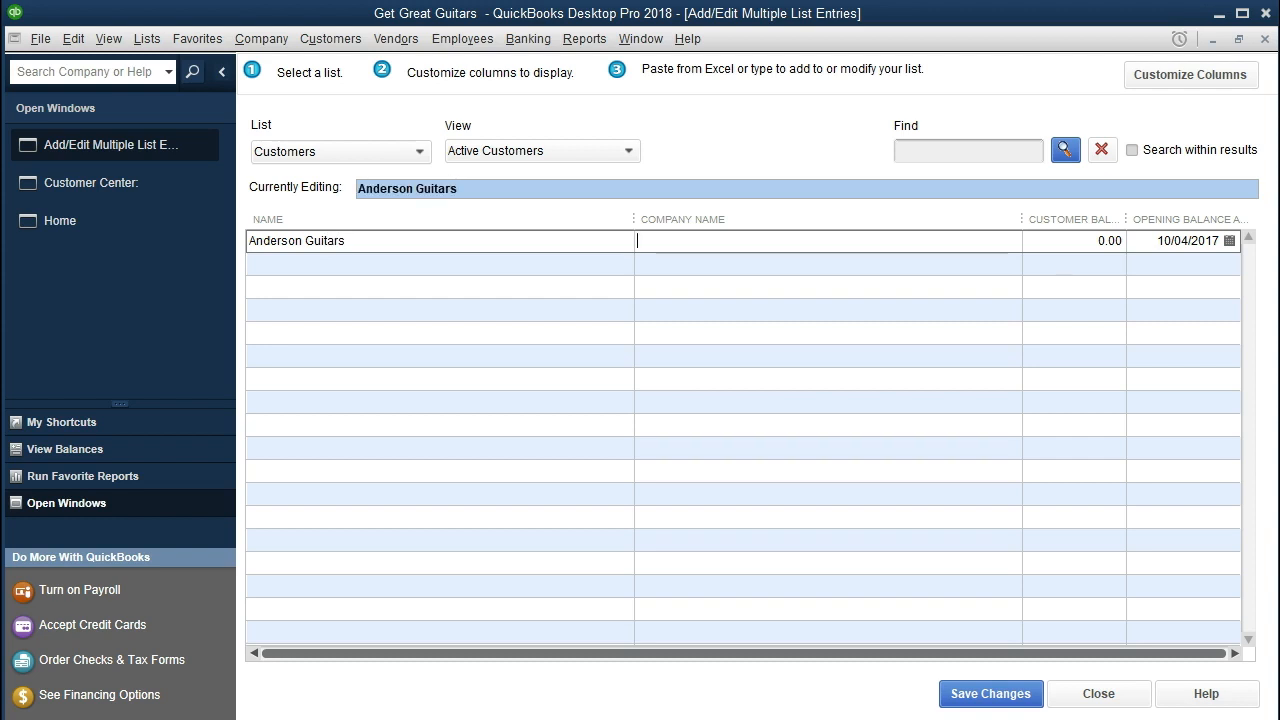
text(Ander)
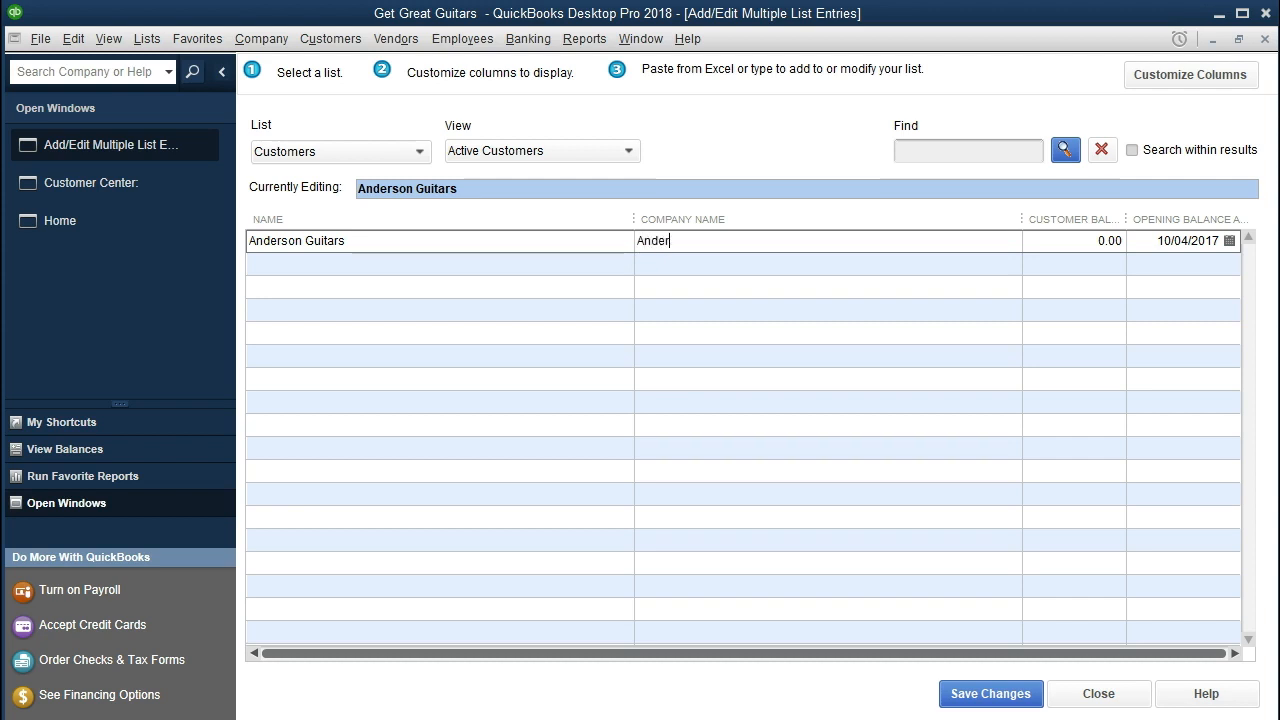
text(son Guitars)
key(Tab)
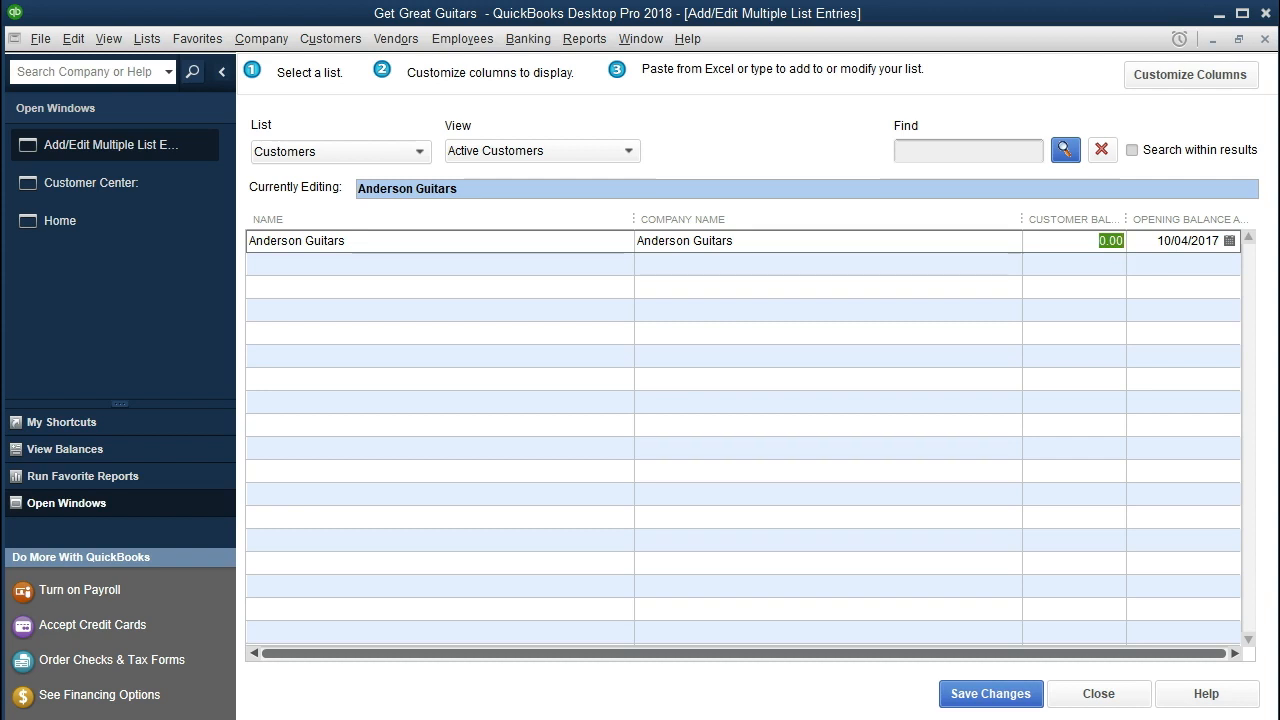
Set the Anderson Guitars customer balance to 5,000.00 with an opening balance date of 12/31/2020.
text(5000)
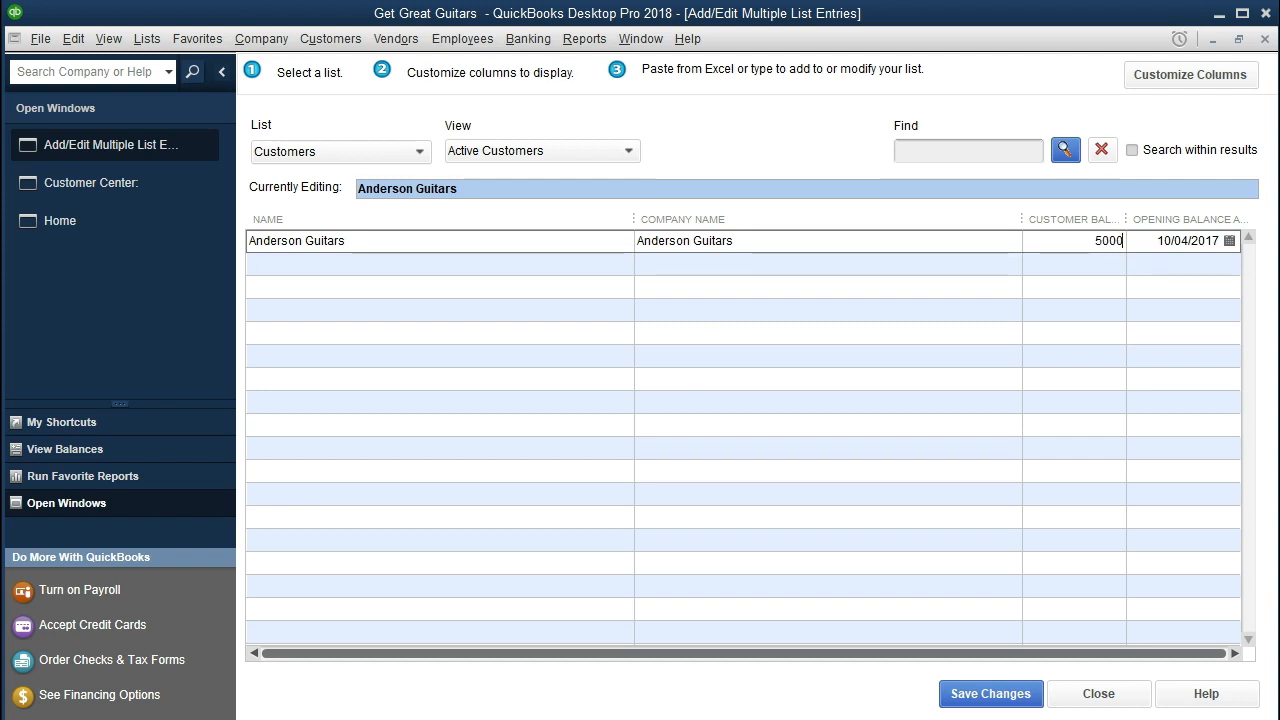
key(Tab)
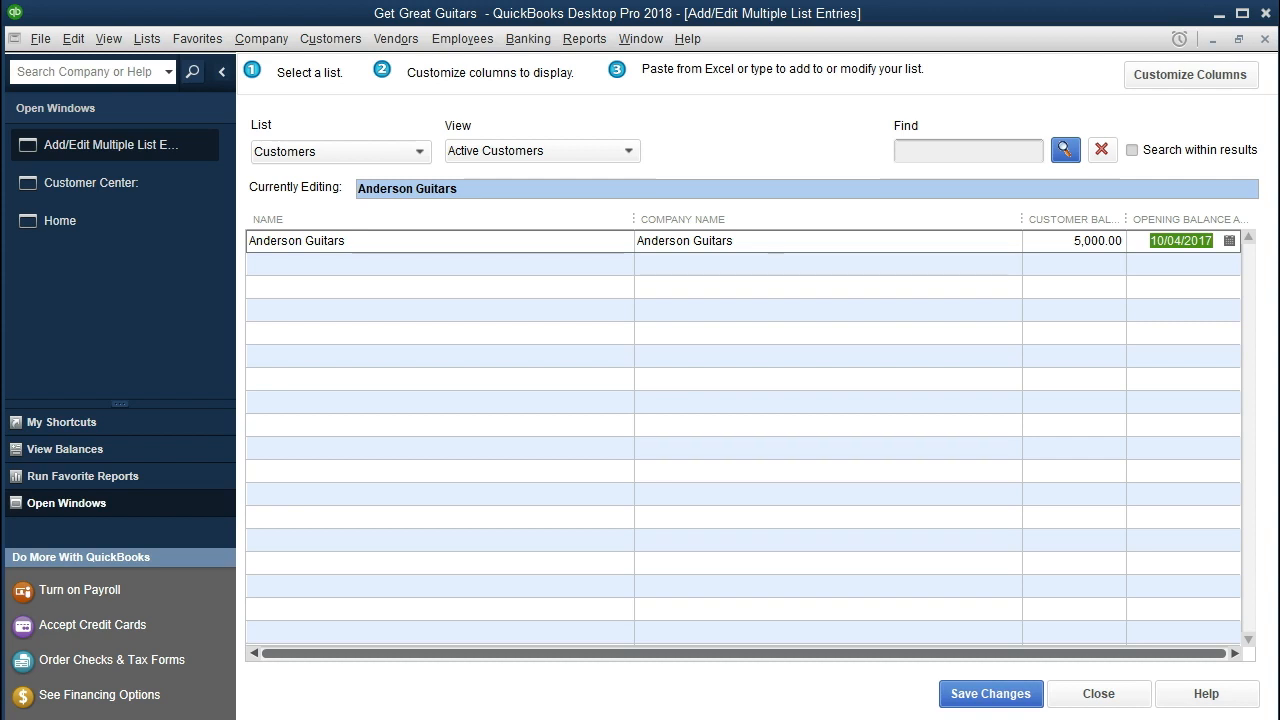
text(12/)
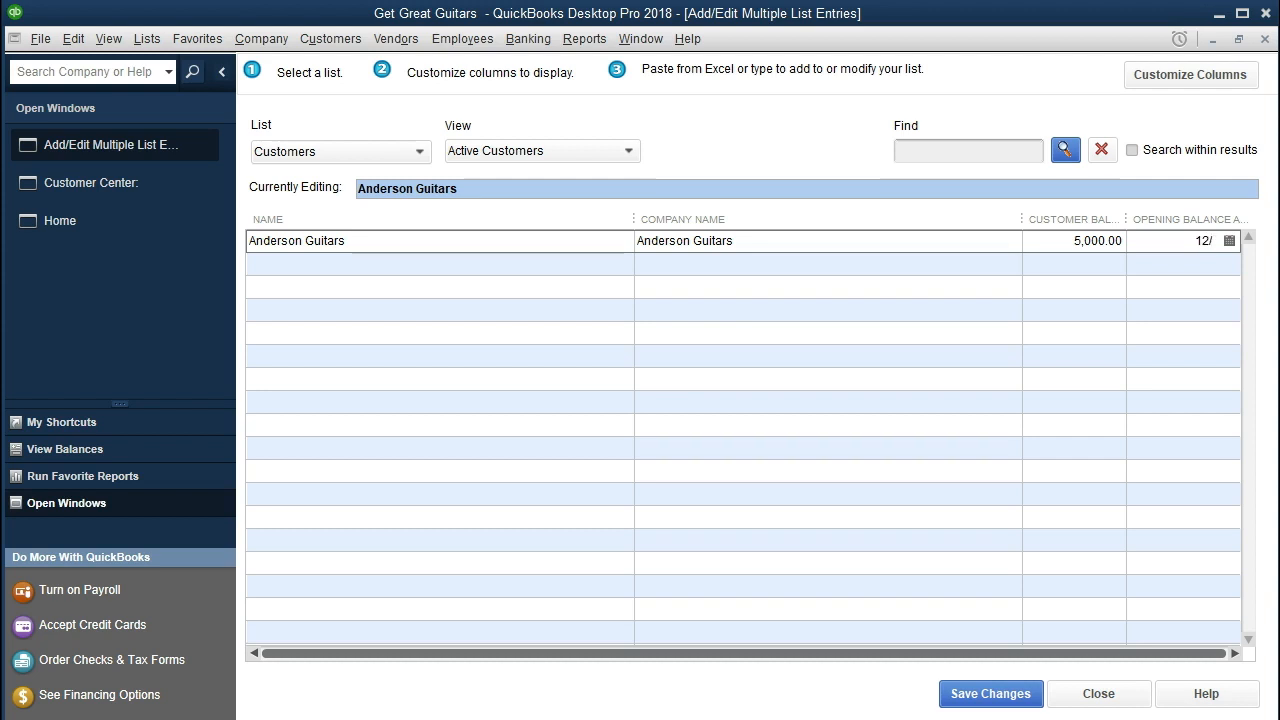
text(31/00)
key(BackSpace)
key(BackSpace)
text(20)
key(Tab)
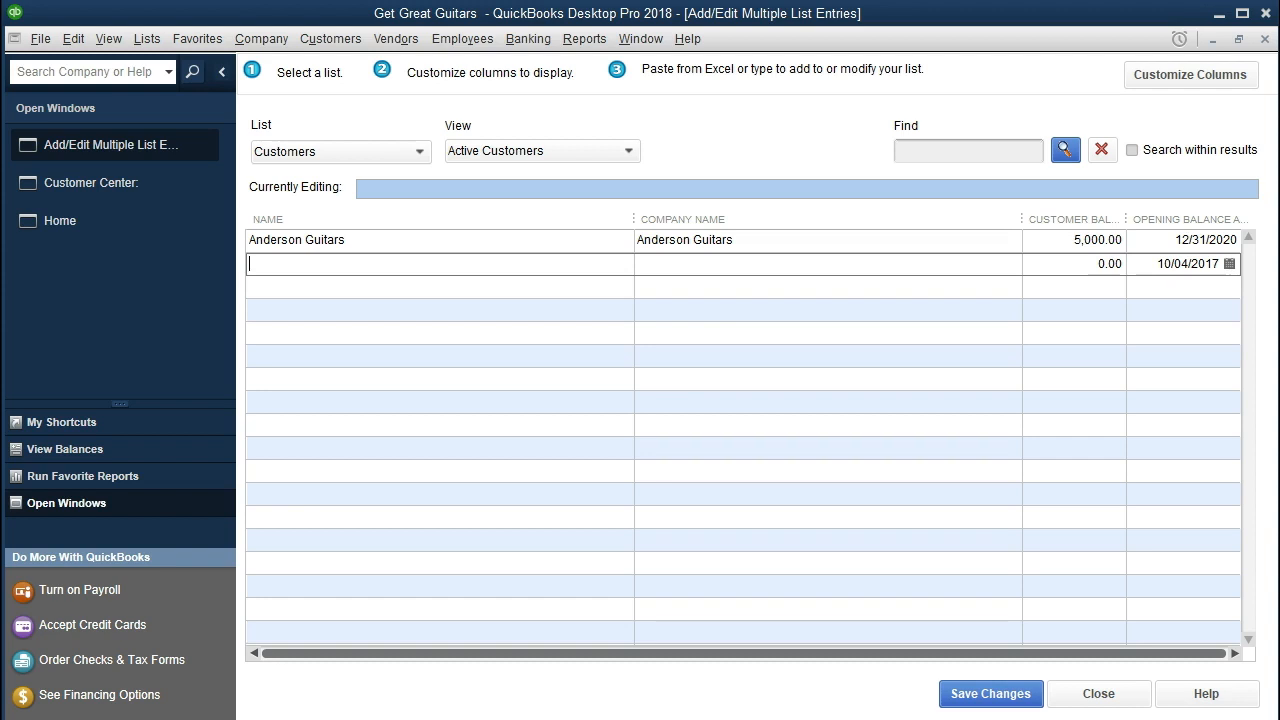
Add "Jones Guitars" as name and company name in the second row, with a 7,500.00 balance as of 12/31/2020.
text(Jones Guitars)
key(Tab)
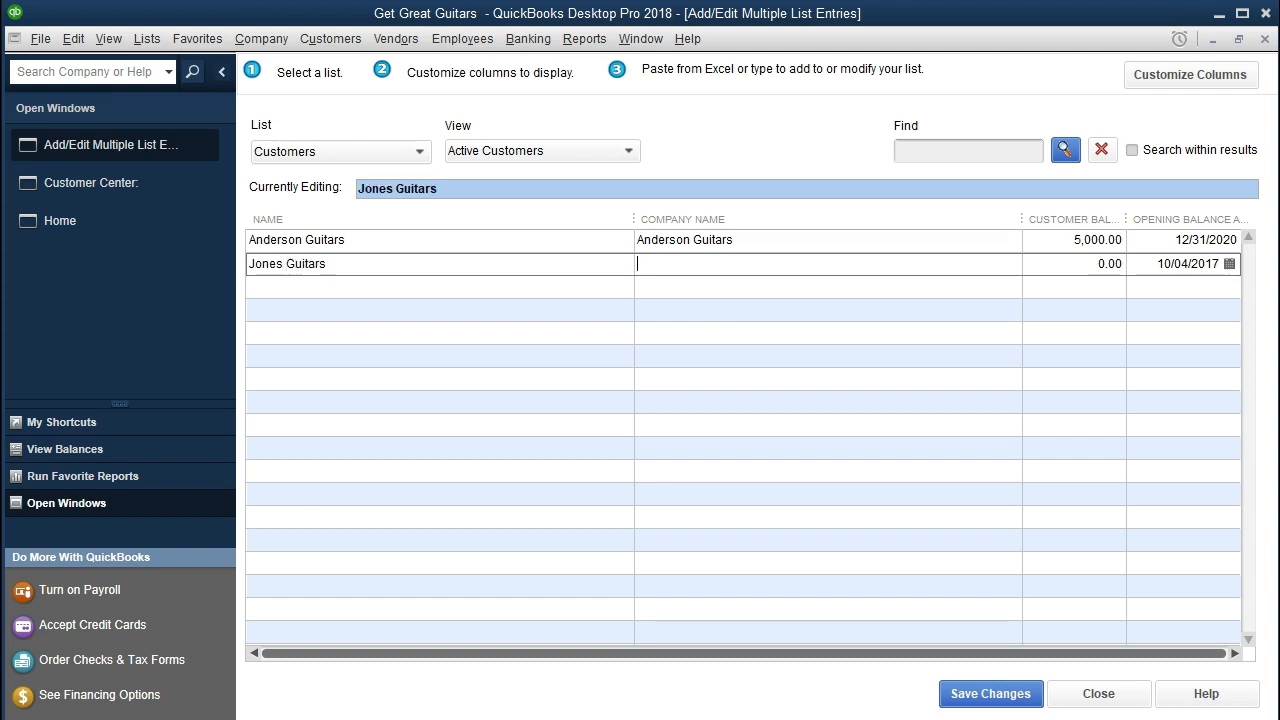
text(Jones Guitars)
key(Tab)
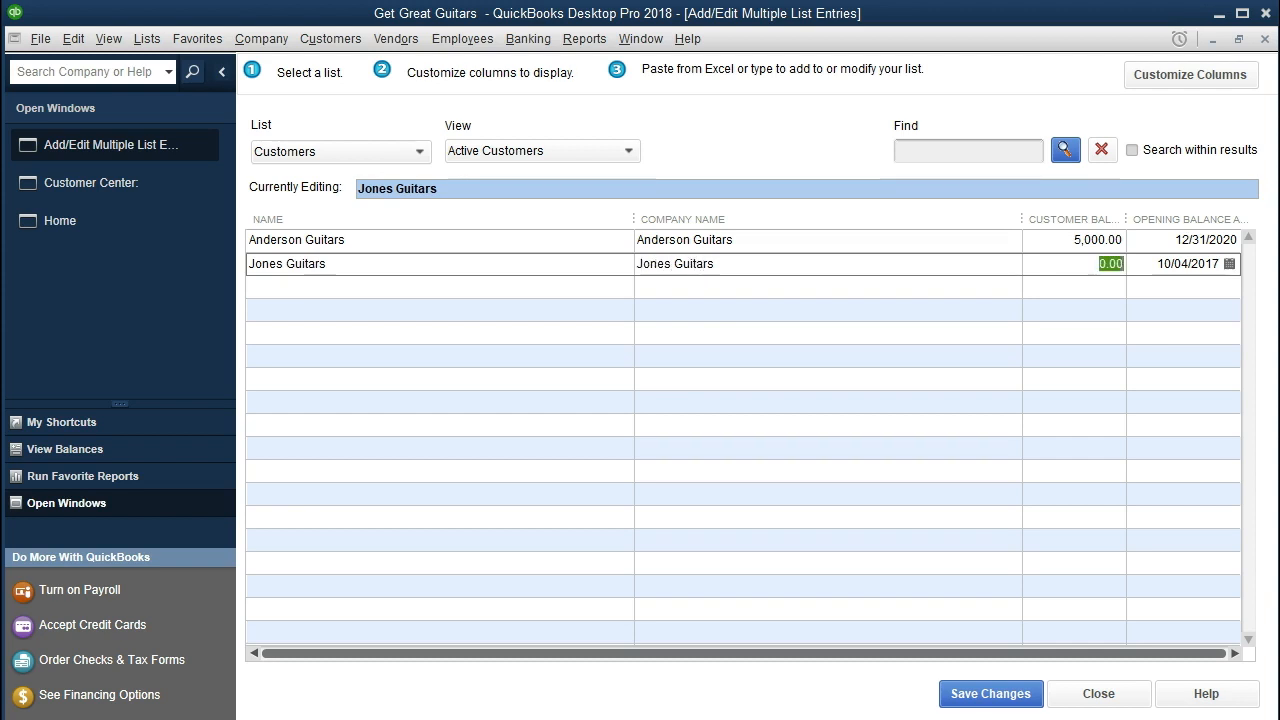
text(7500)
key(Tab)
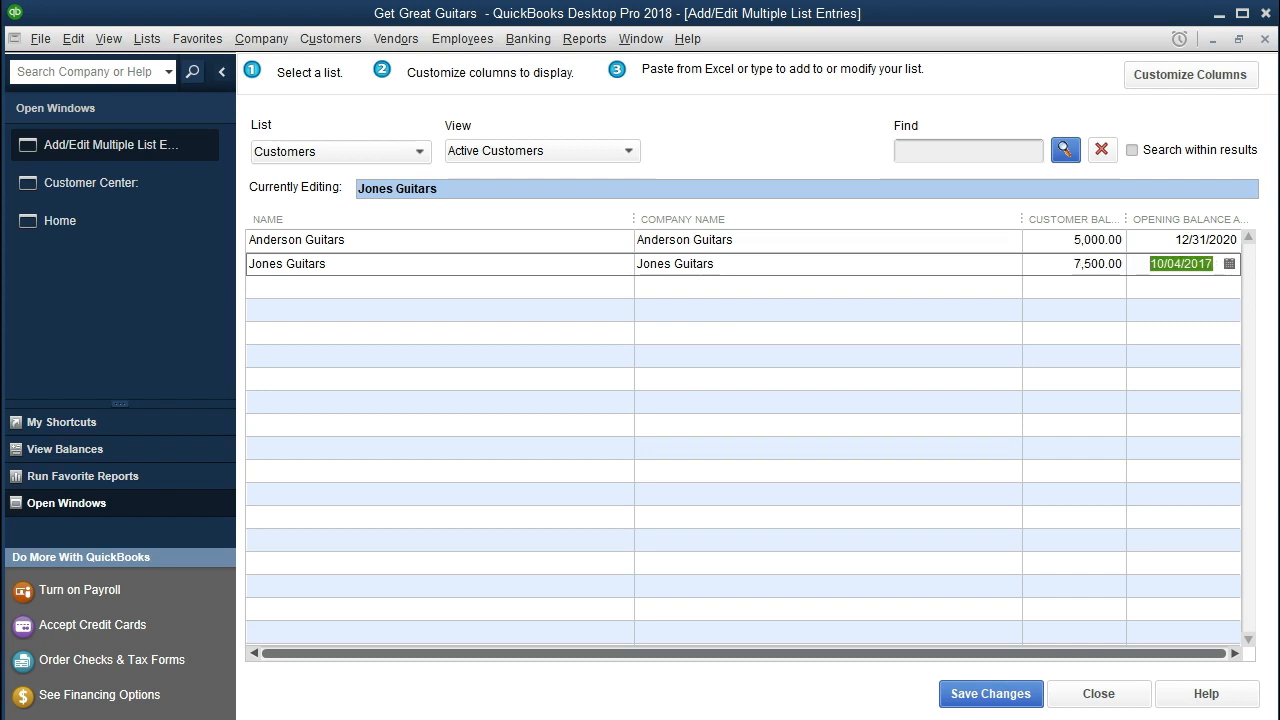
text(123120)
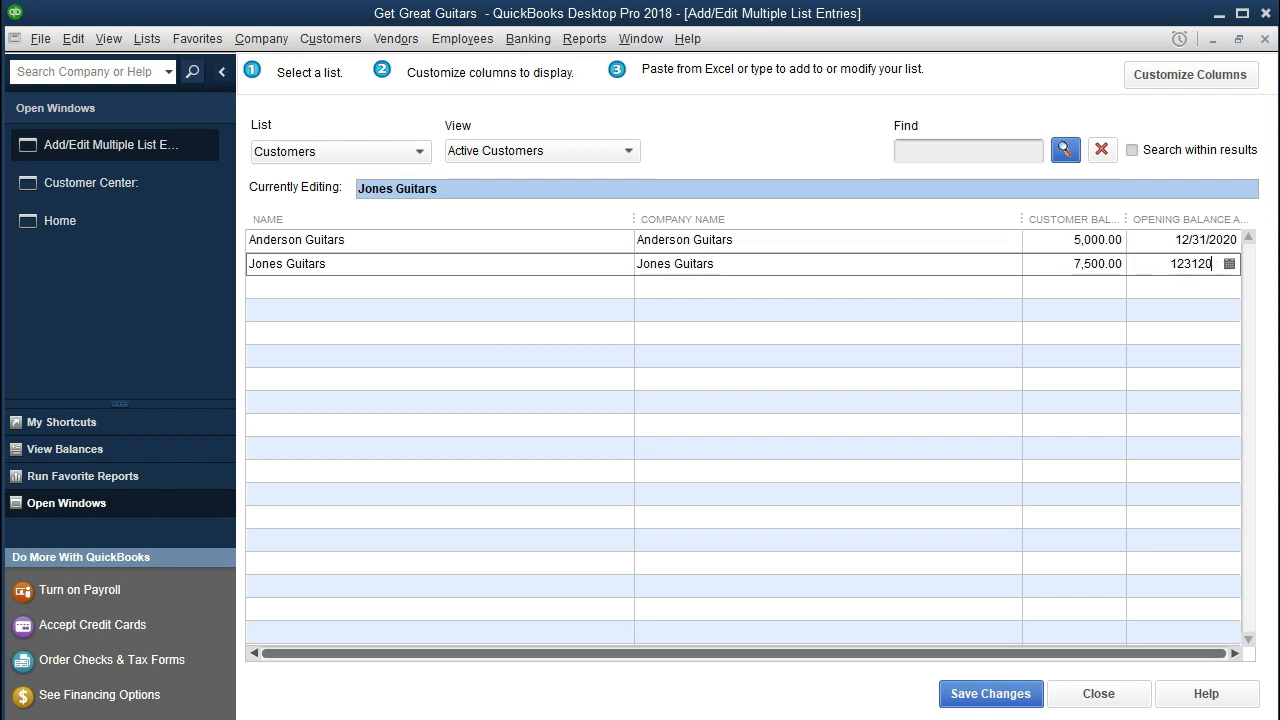
key(Tab)
Add "Smith Guitars" as name and company name in the third row, with an 8,000.00 balance as of 12/31/2020.
text(Sm)
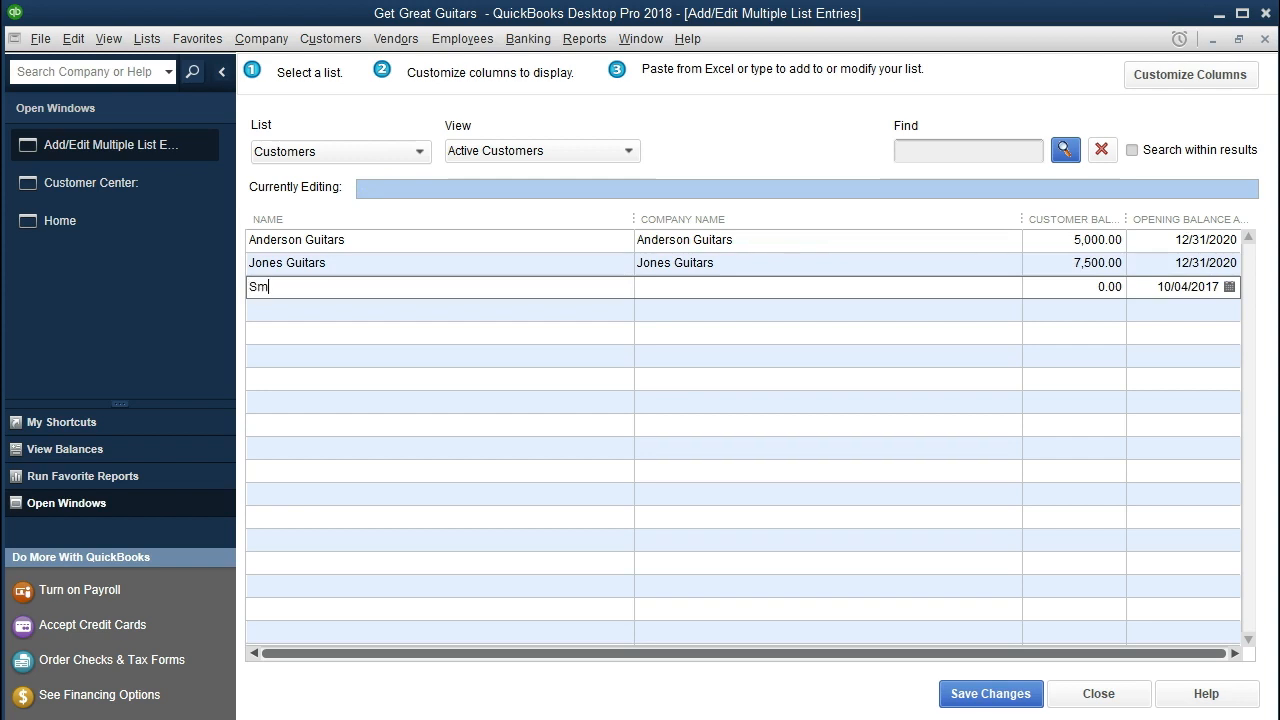
text(ith Guitars)
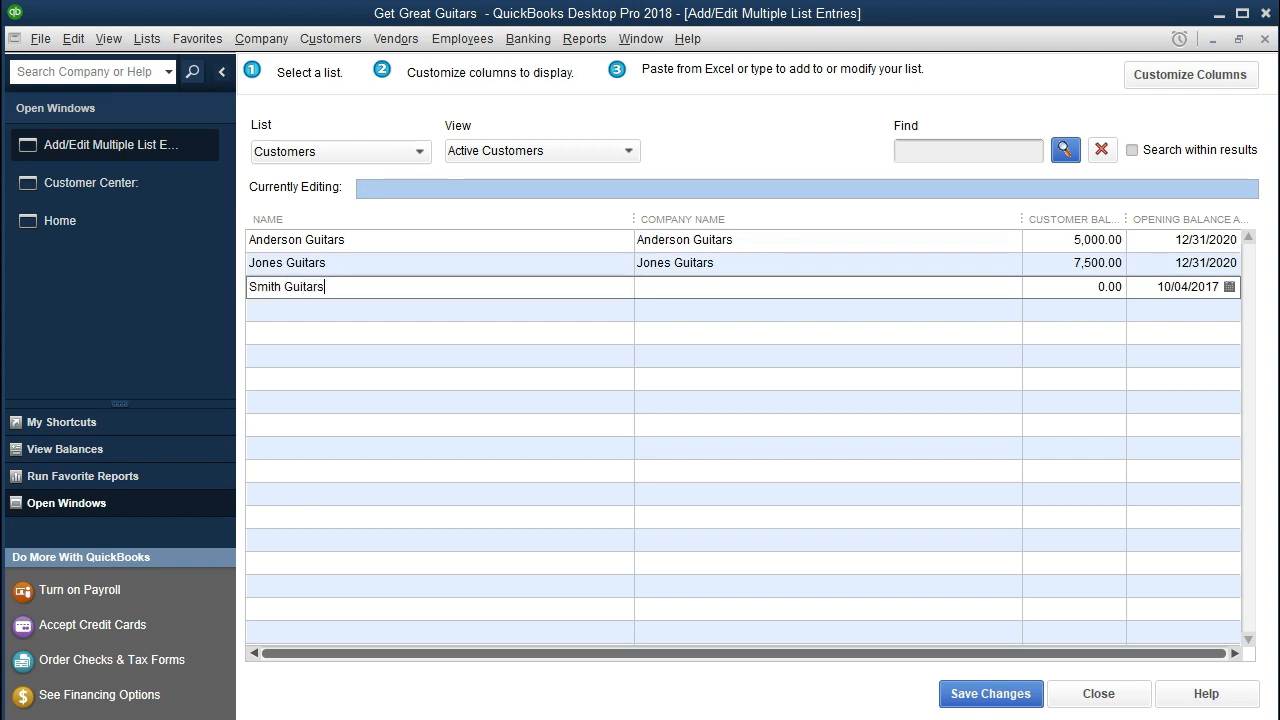
key(Tab)
text(Smith)
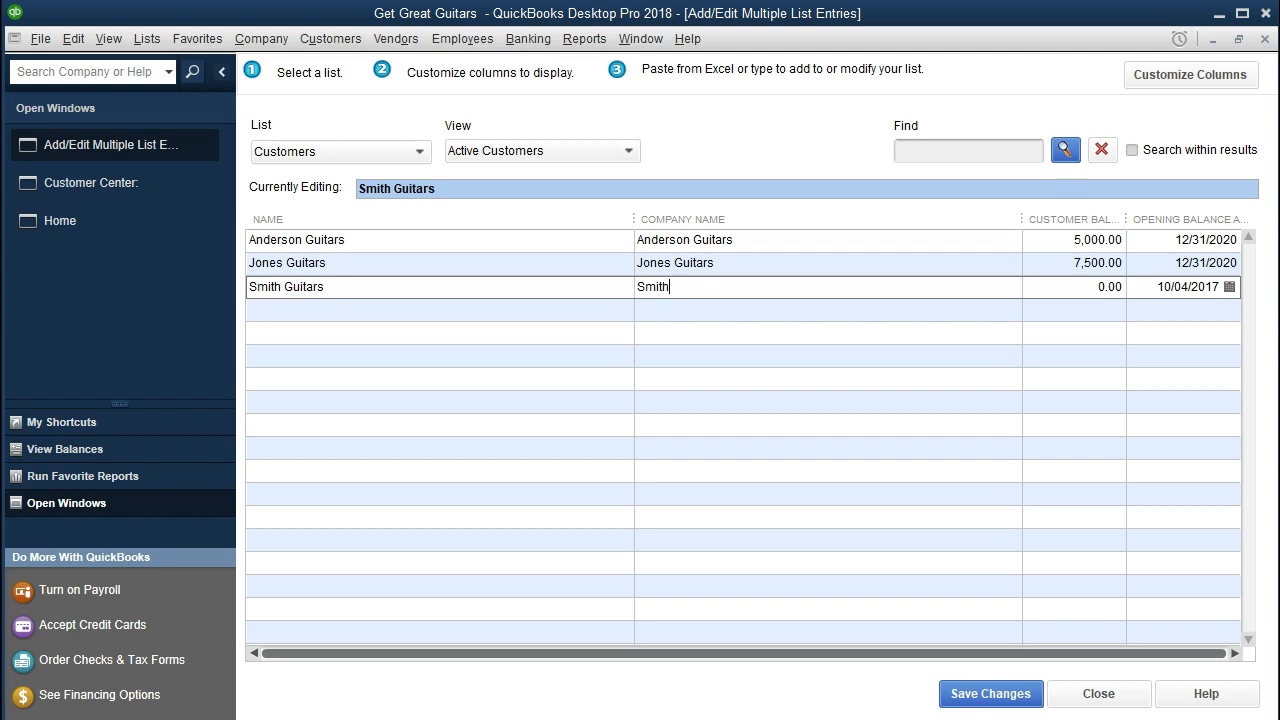
text( Guitars)
key(Tab)
text(8000)
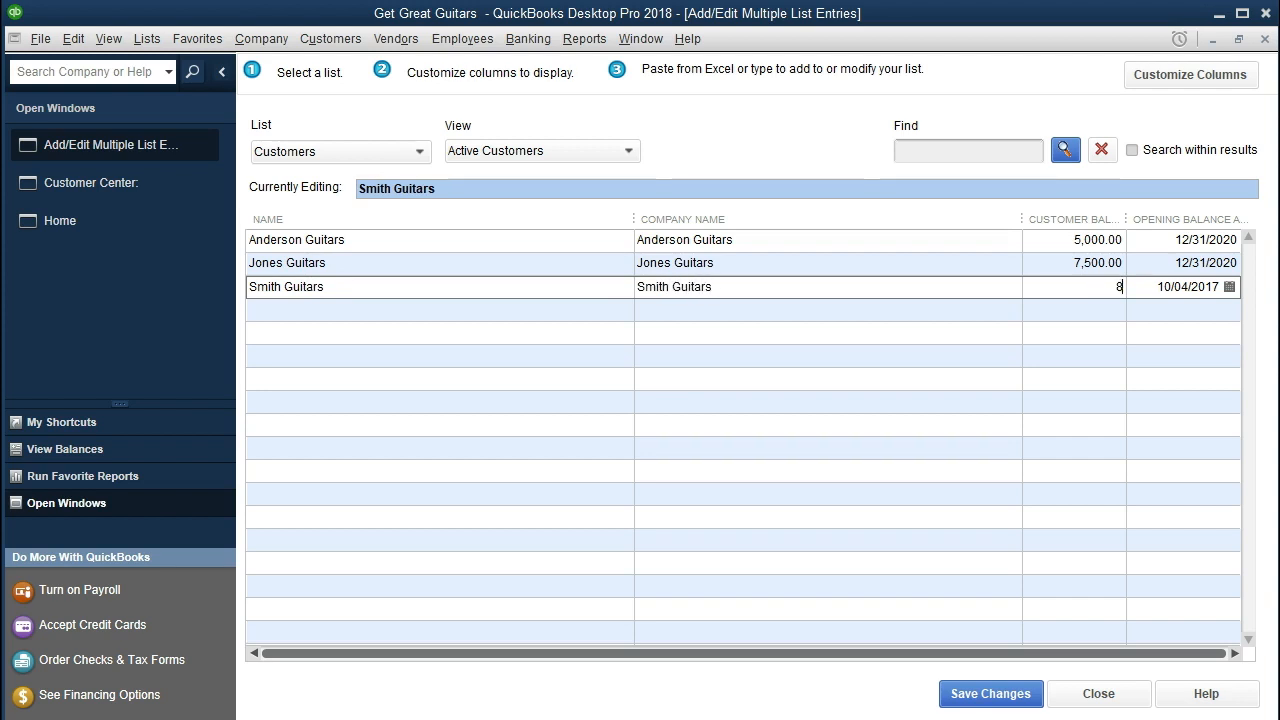
key(Tab)
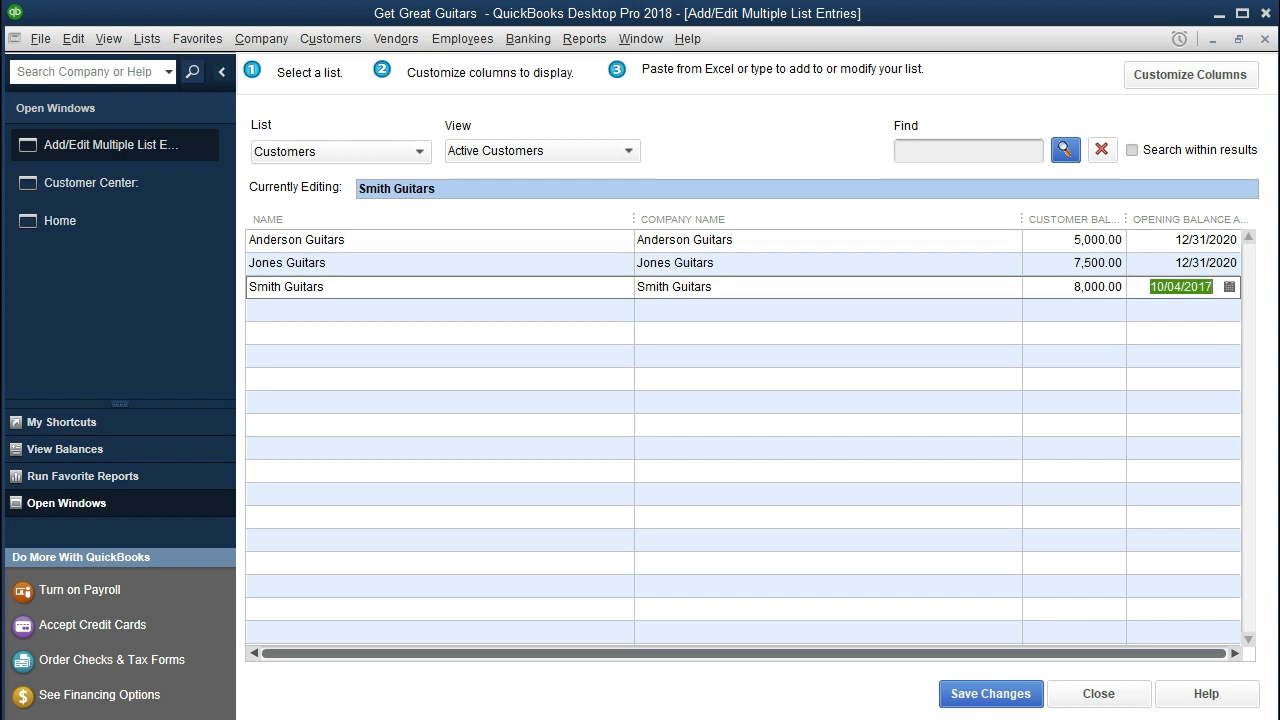
text(123120)
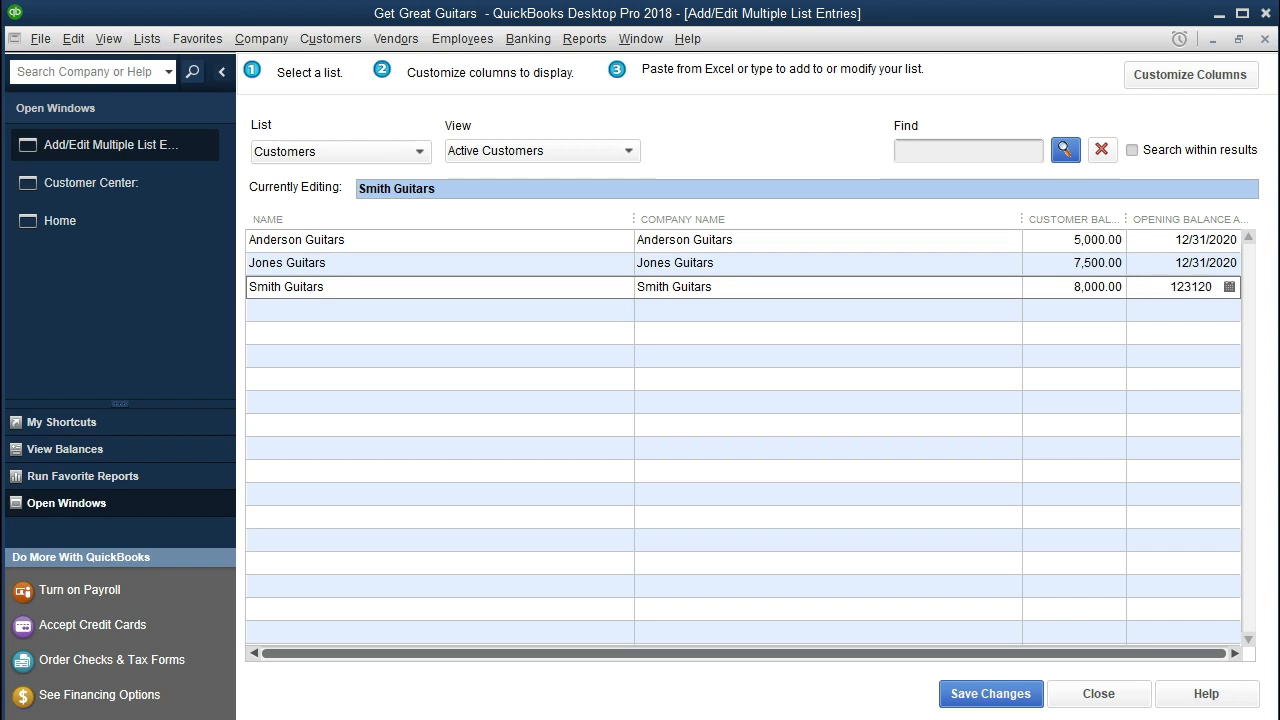
key(Tab)
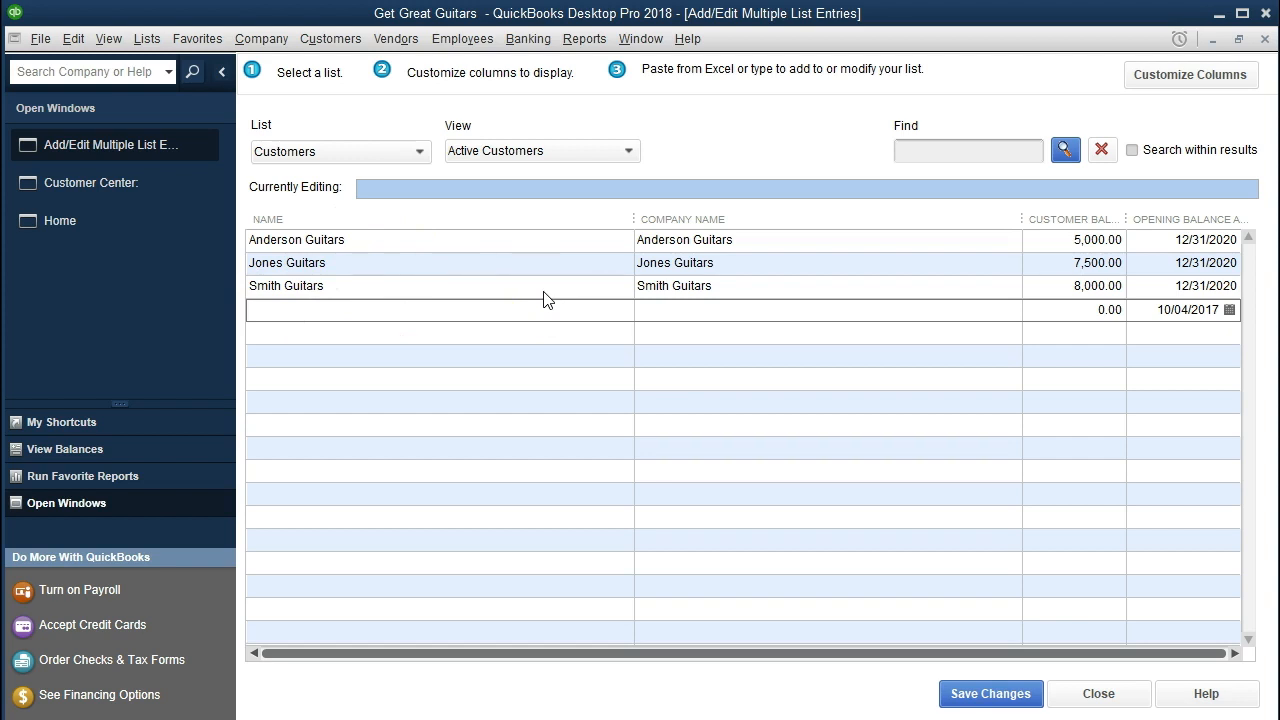
Save the new customer records and close the multiple list entries window.
click(980, 697)
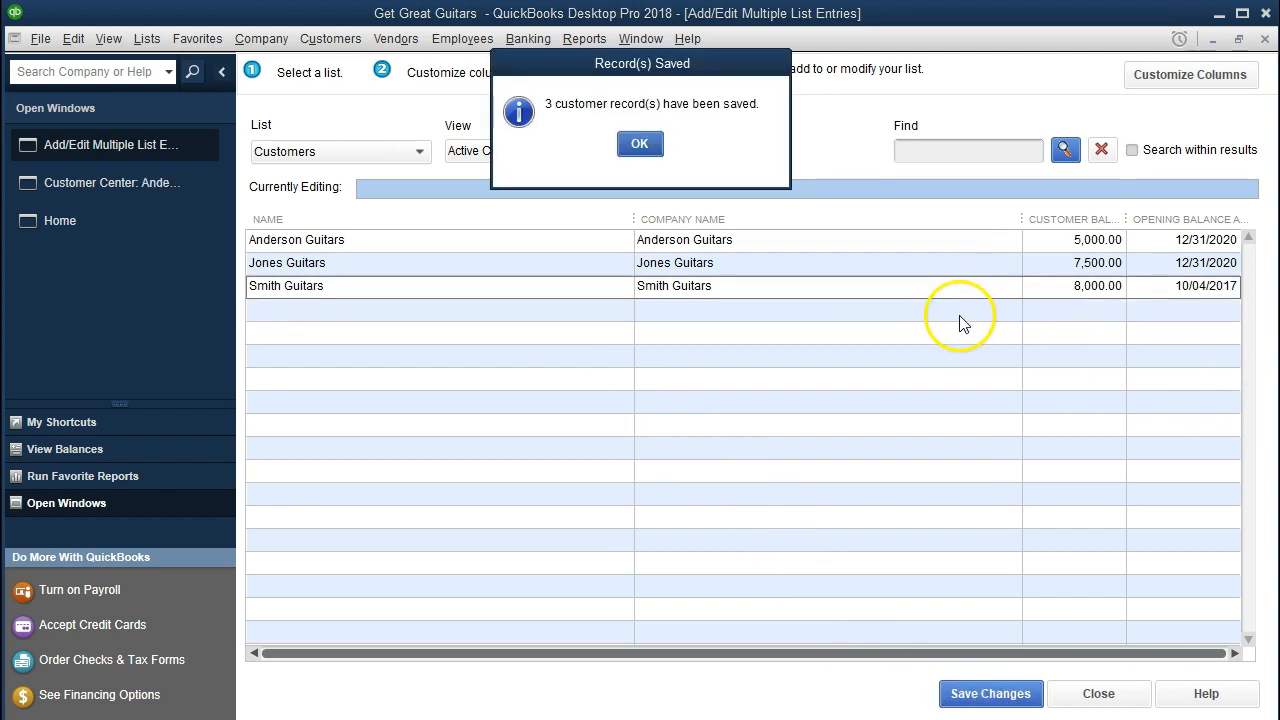
click(640, 146)
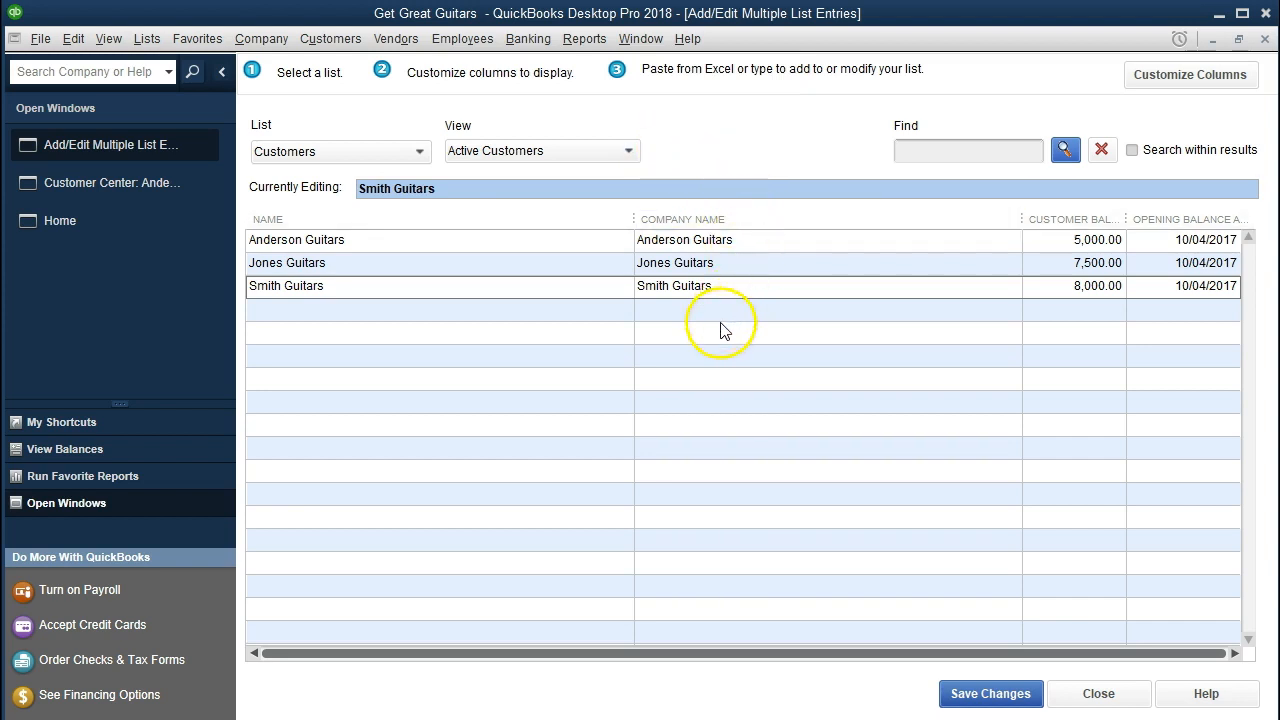
click(1094, 693)
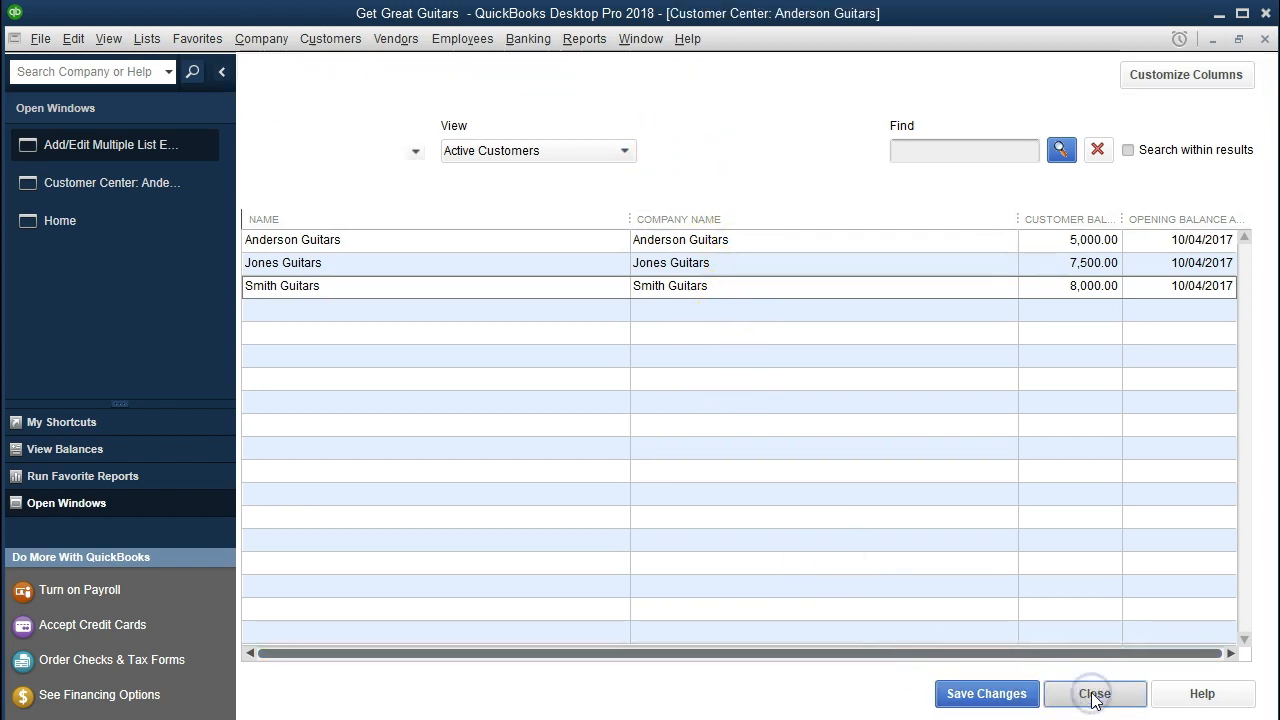
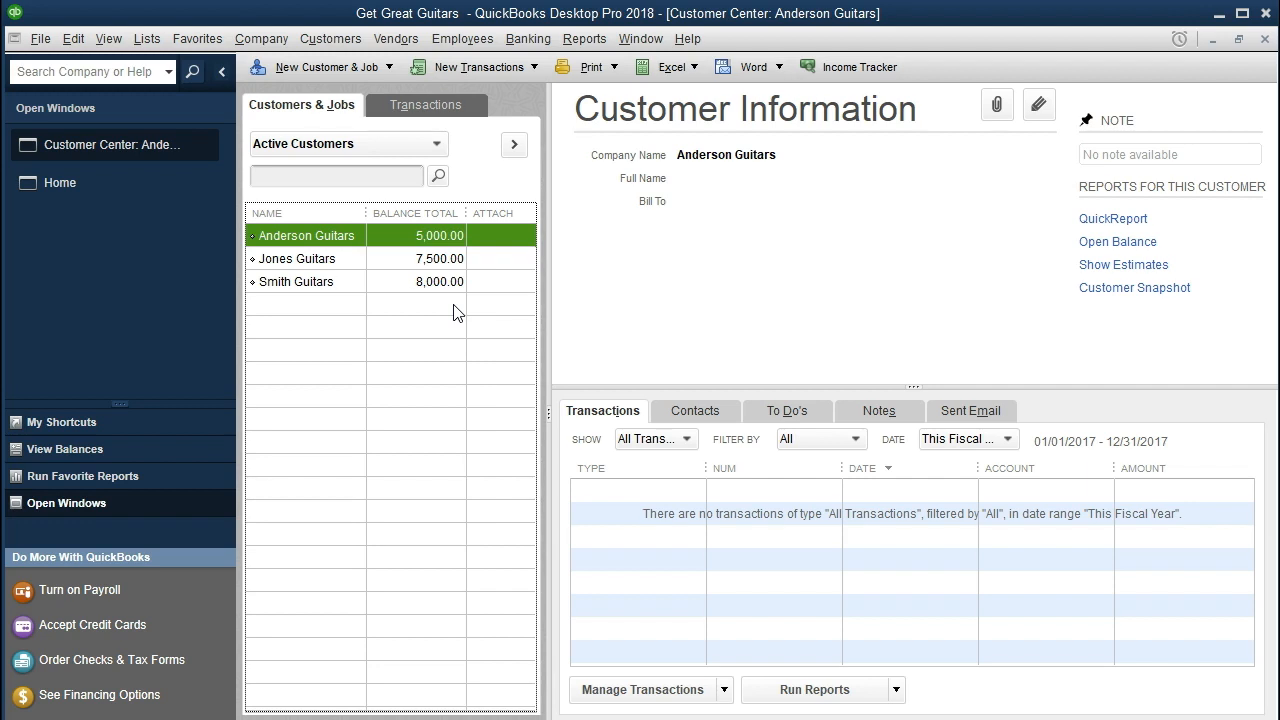
Run the Balance Sheet Standard report as of 12/31/2020.
click(586, 42)
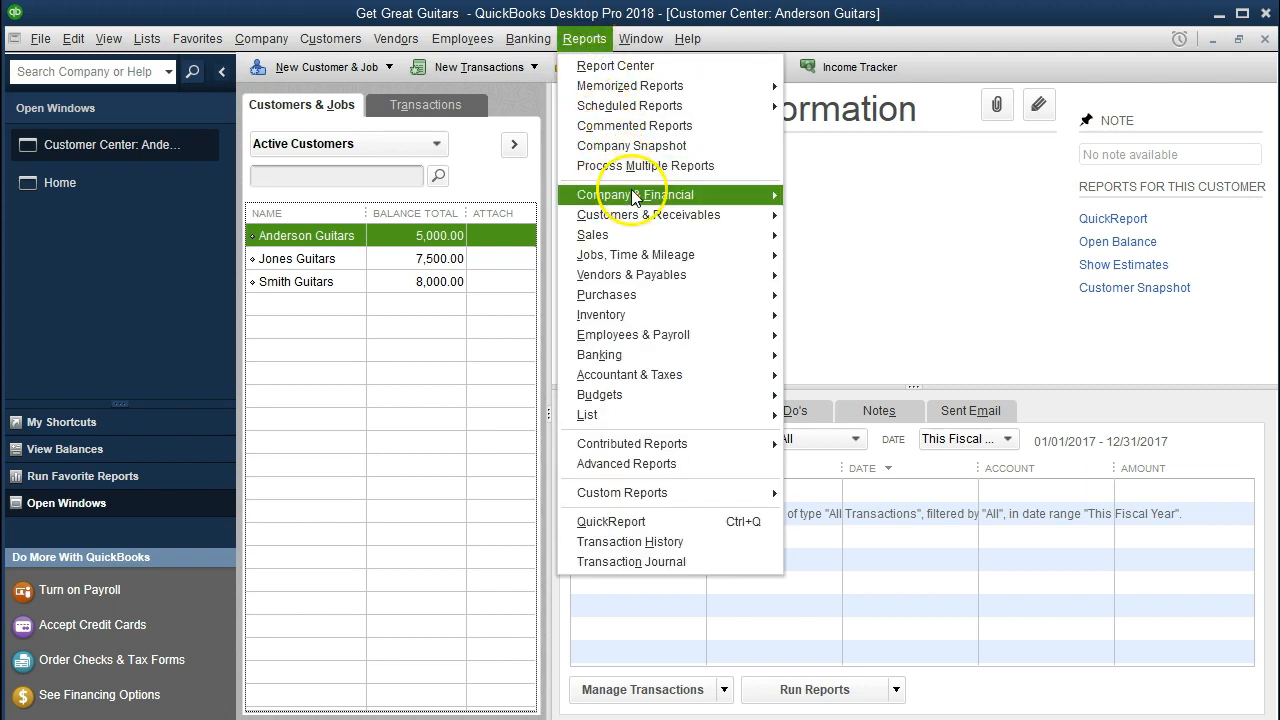
mouse_move(635, 197)
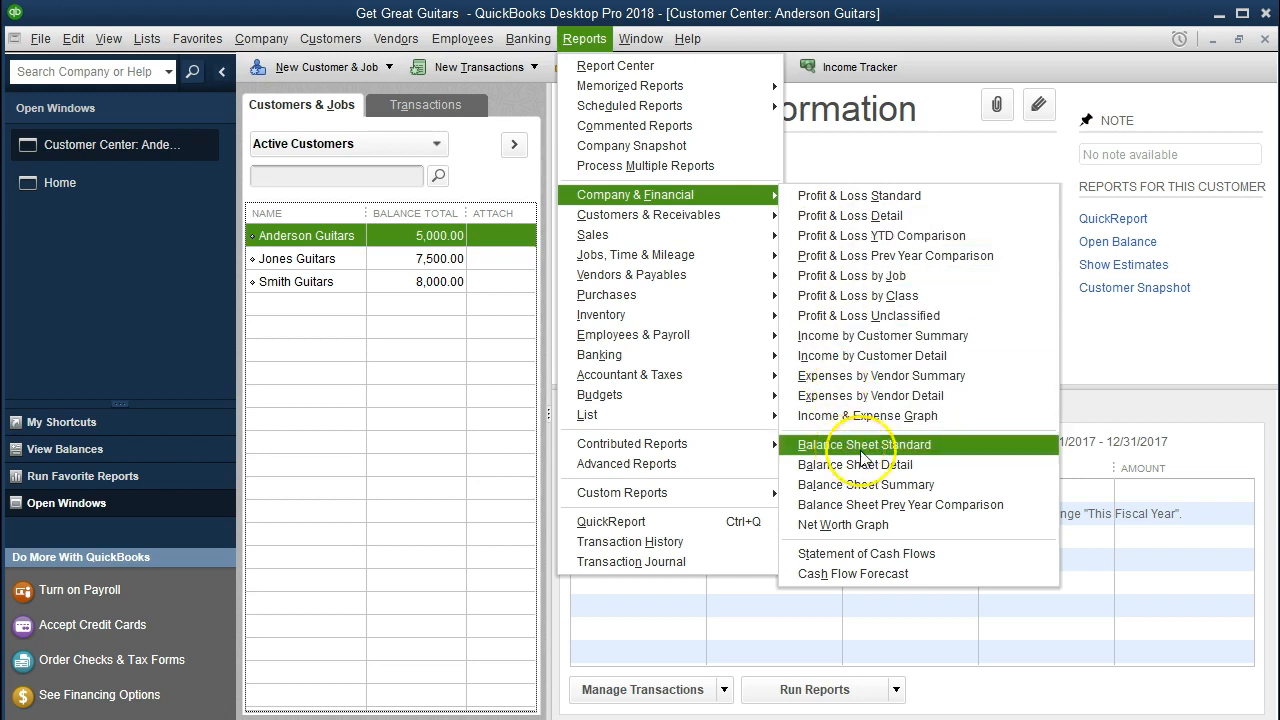
click(939, 447)
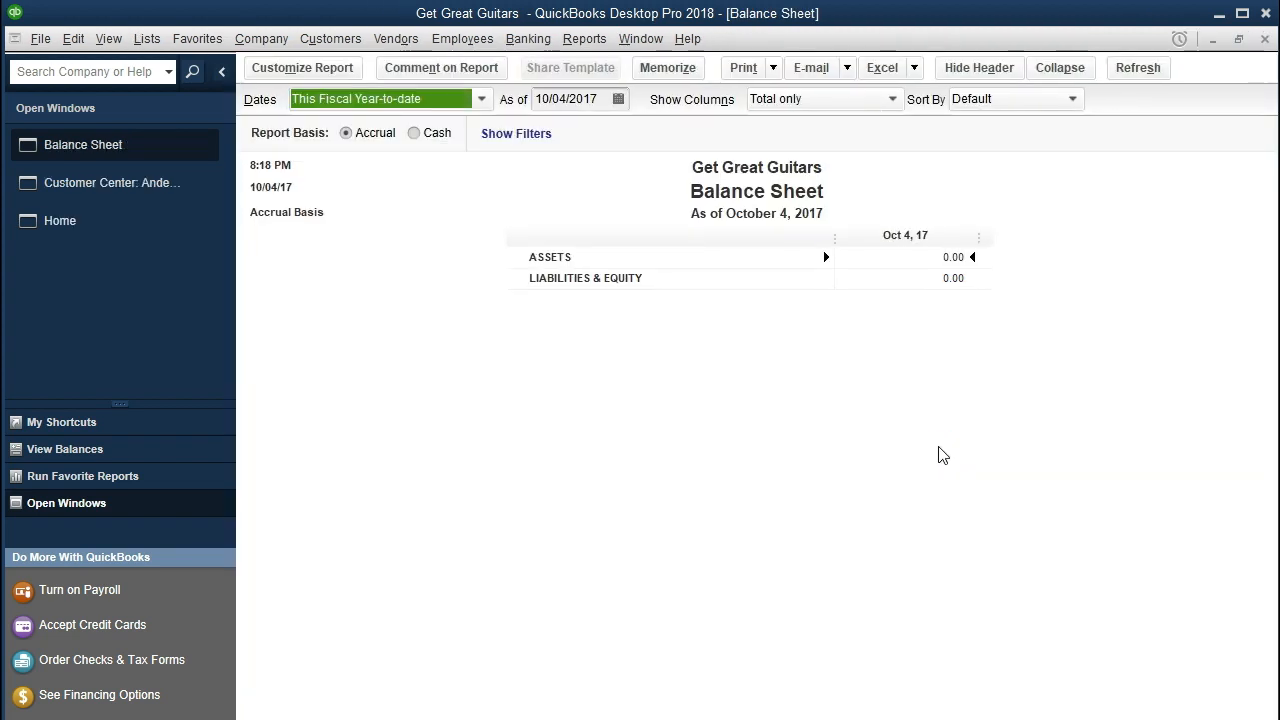
key(Tab)
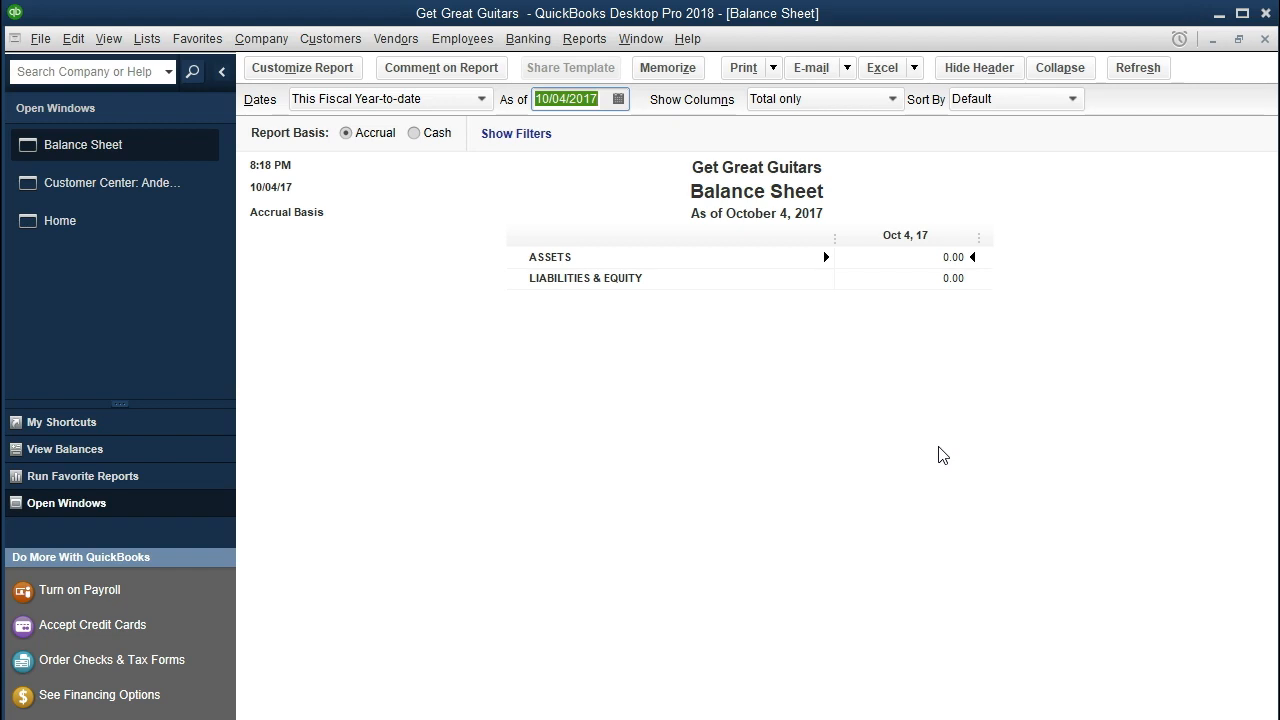
text(12)
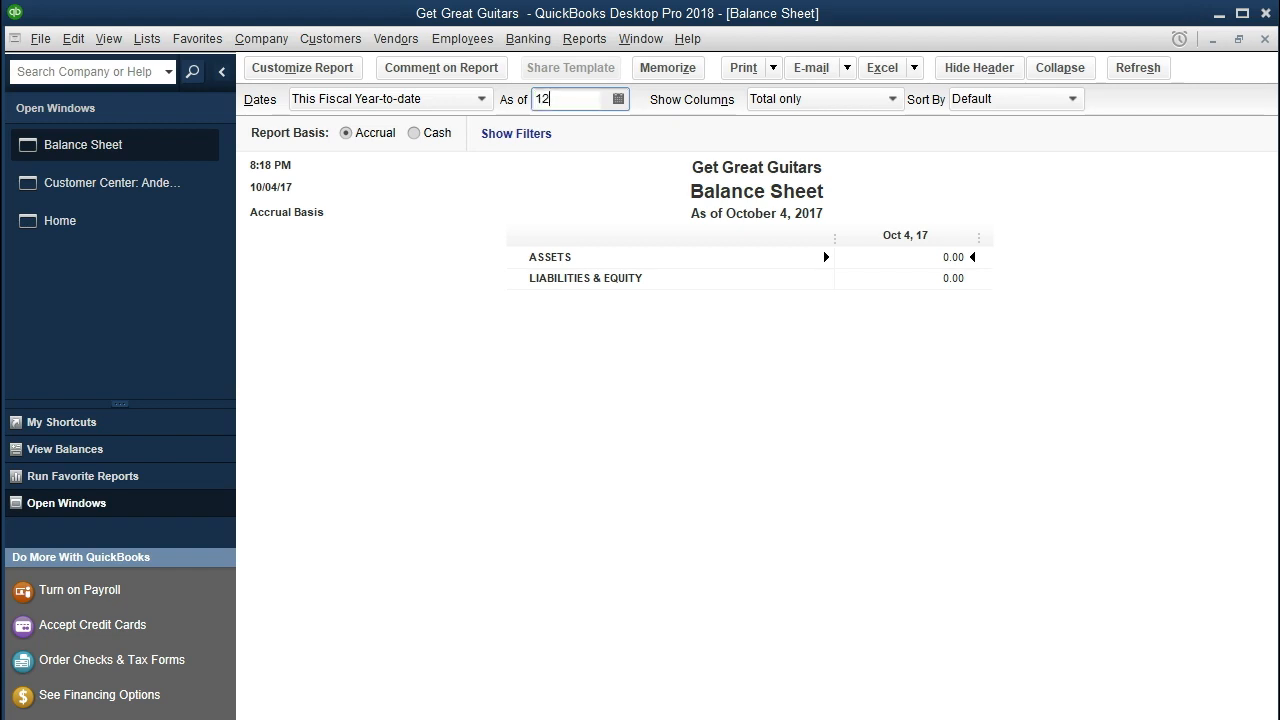
text(/31/2020)
key(Tab)
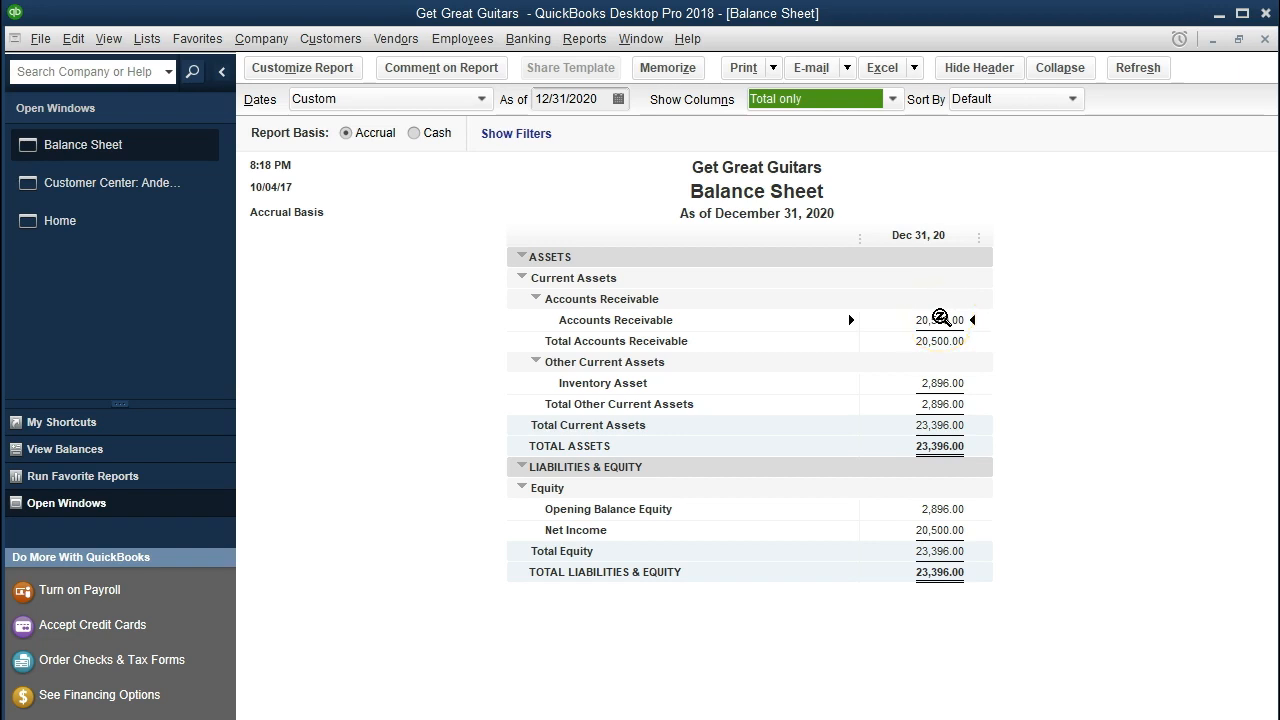
Examine the transactions behind Accounts Receivable and the Smith Guitars opening balance invoice, and return to the balance sheet.
double_click(940, 319)
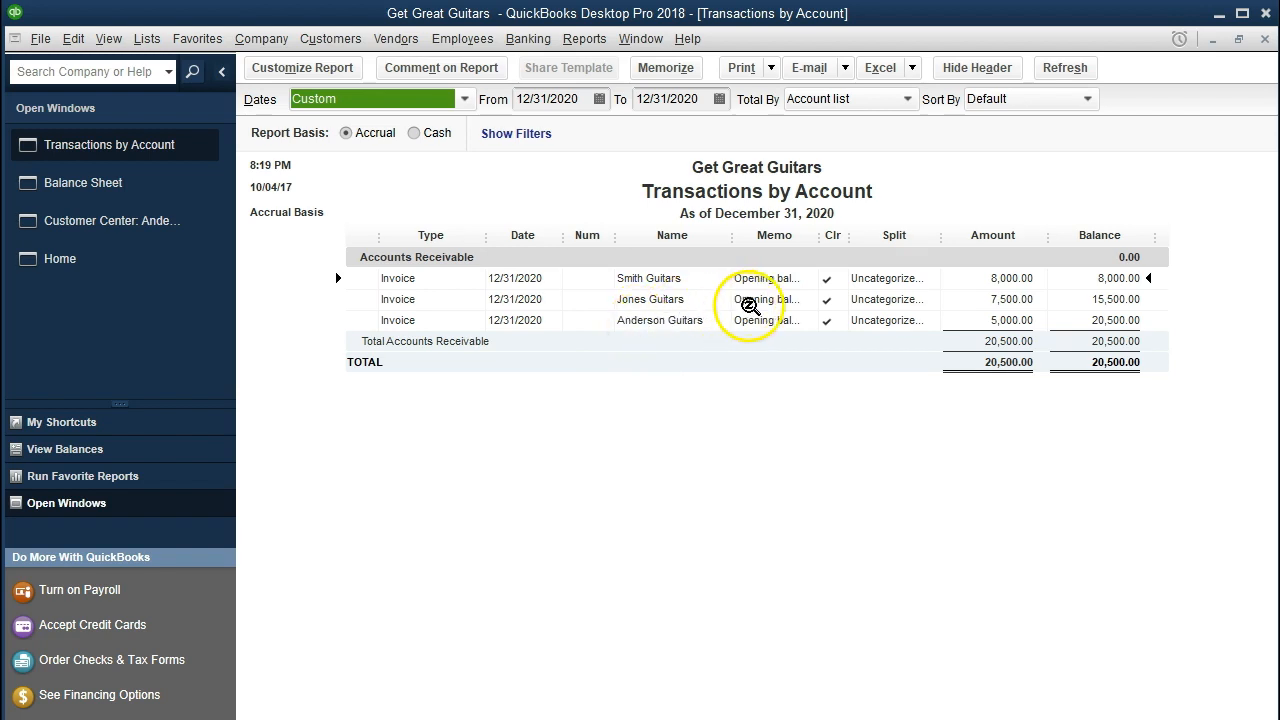
click(1012, 278)
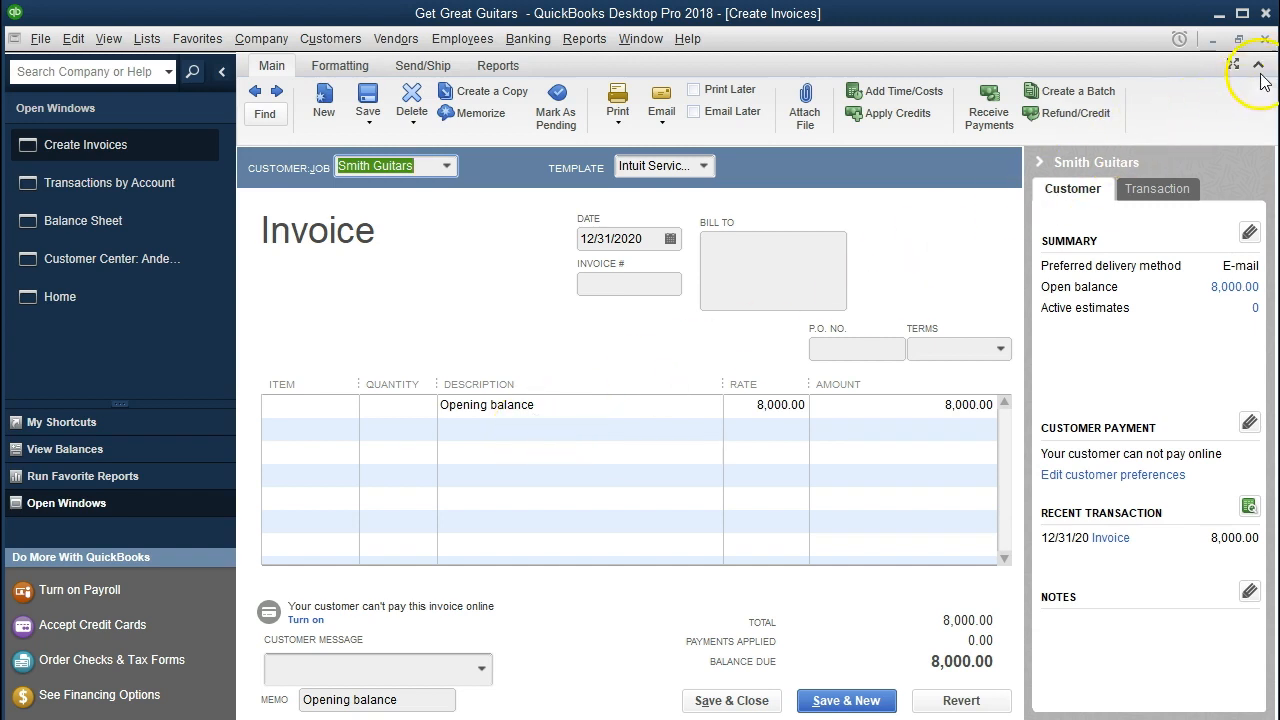
click(1264, 40)
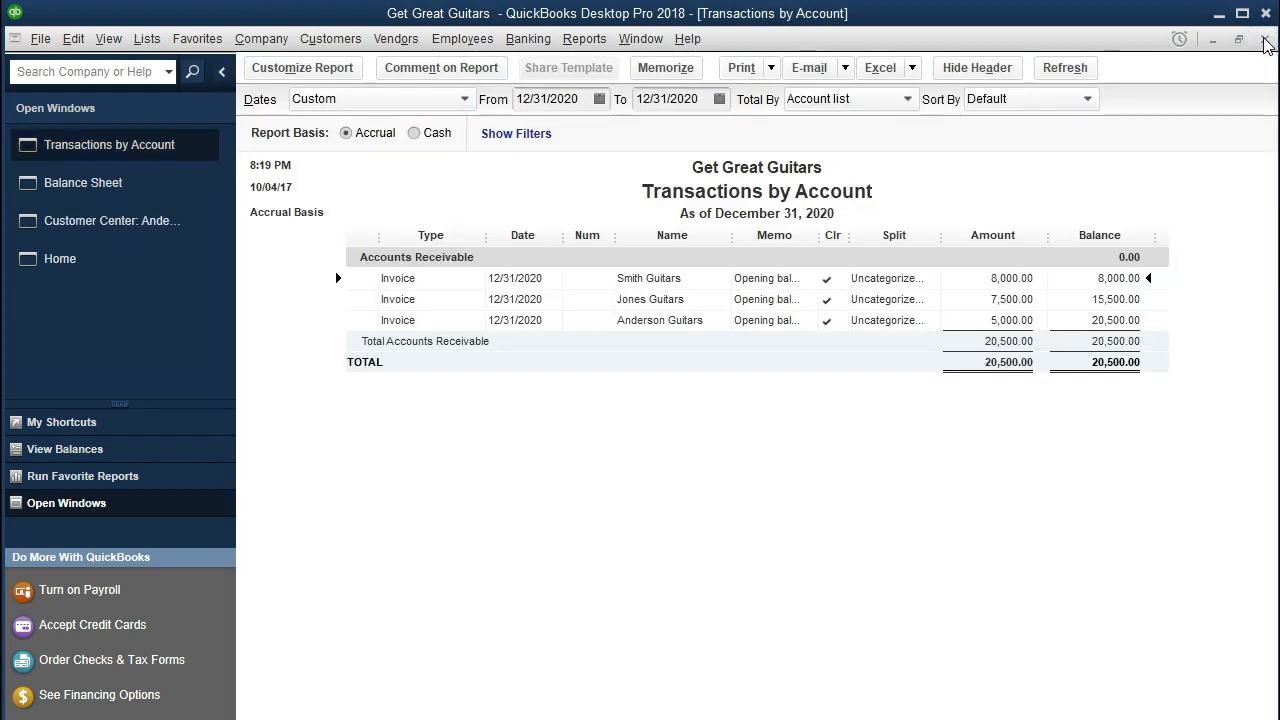
click(1264, 40)
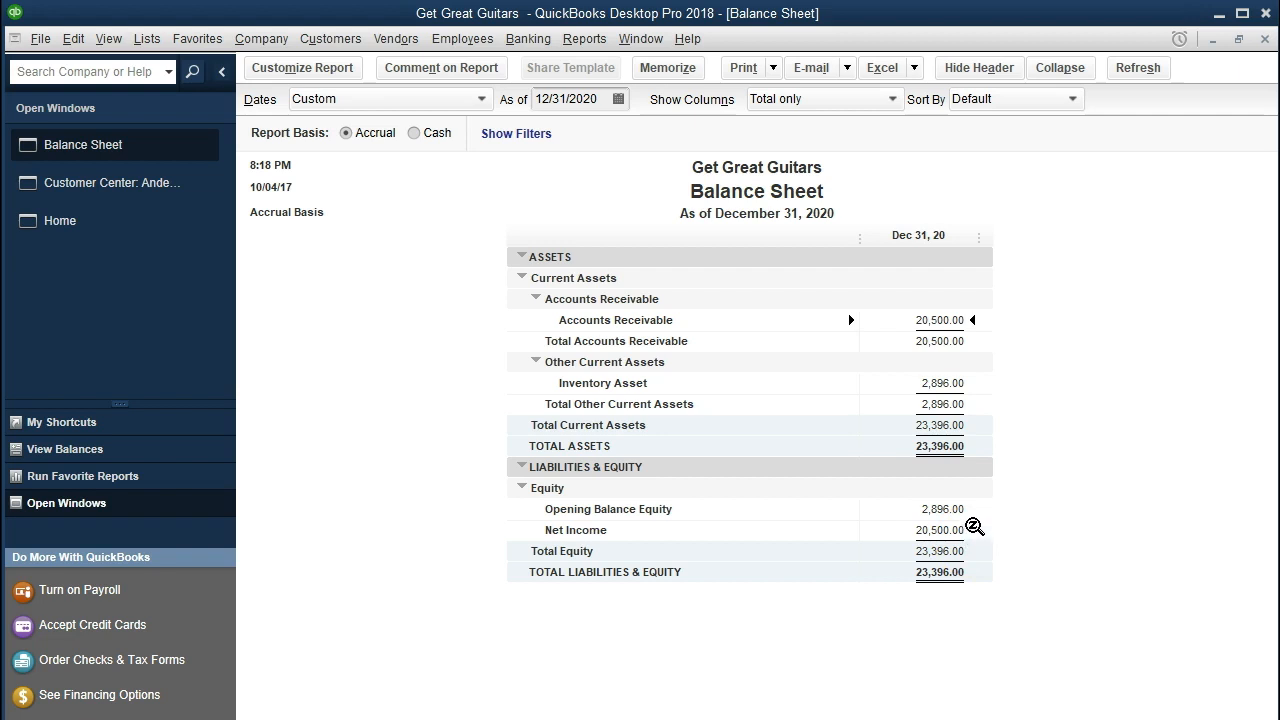
Examine the Net Income line and close the balance sheet without memorizing the report.
click(943, 537)
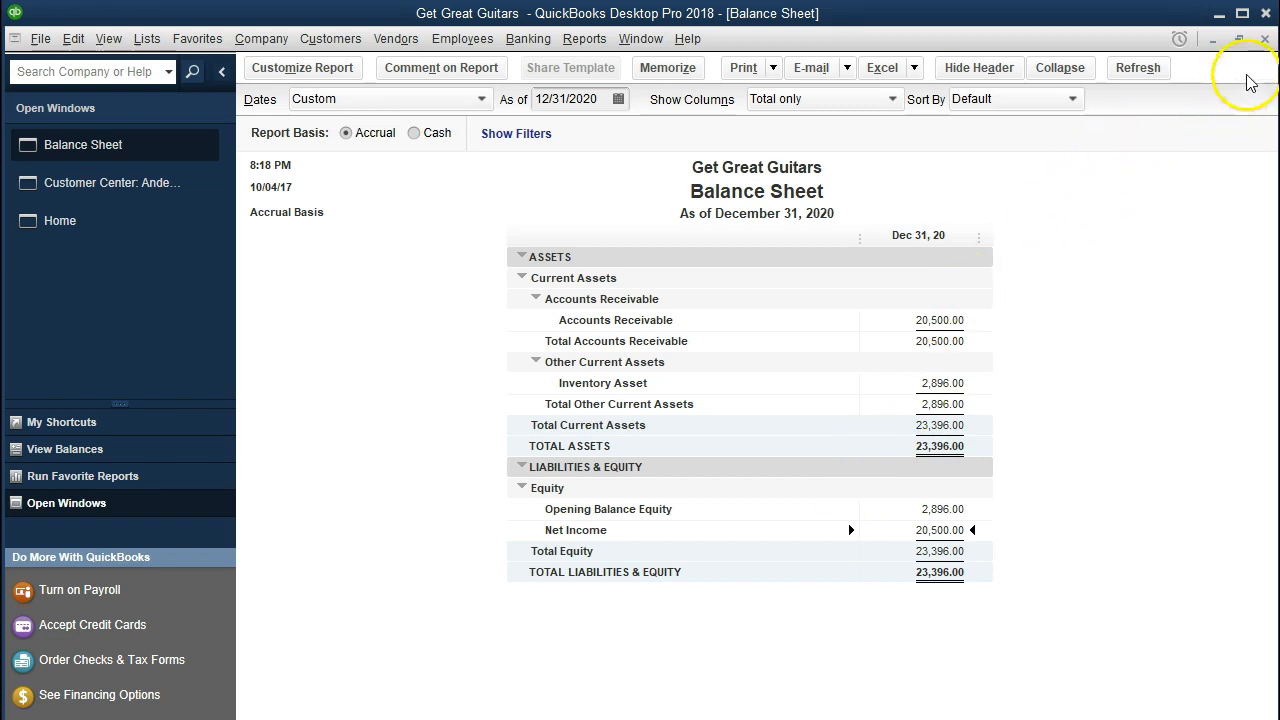
click(1265, 39)
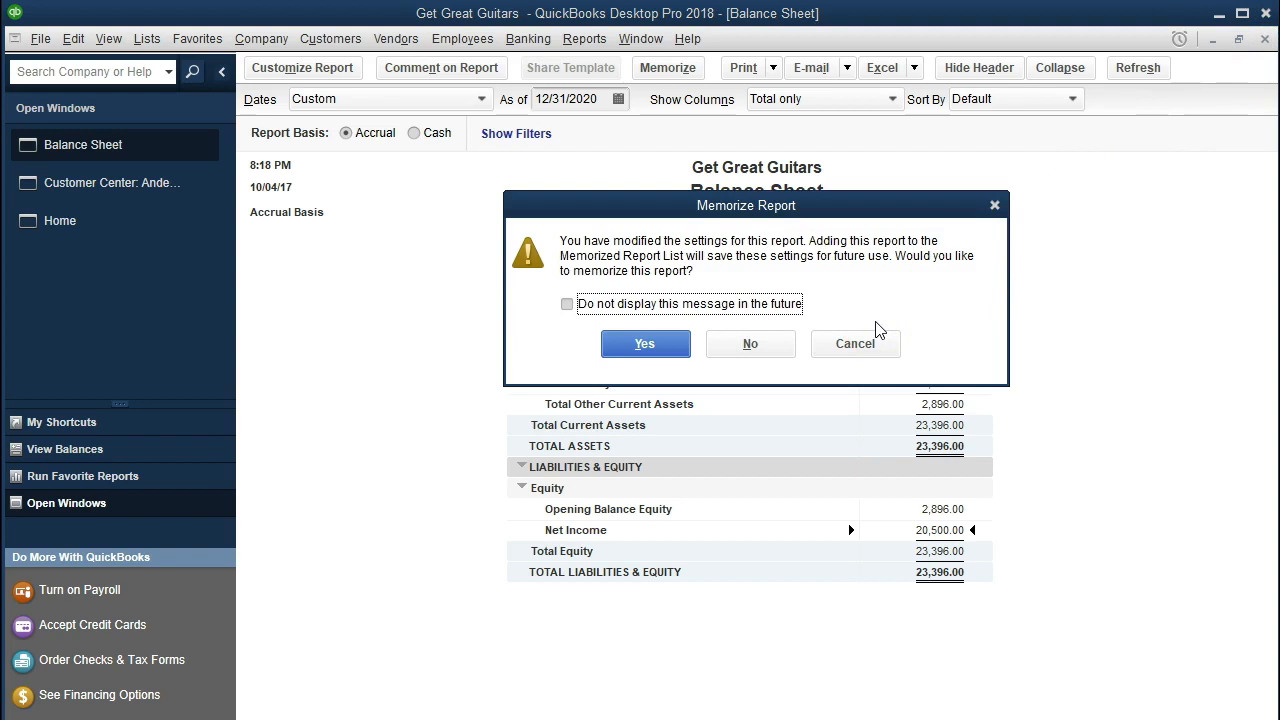
click(751, 344)
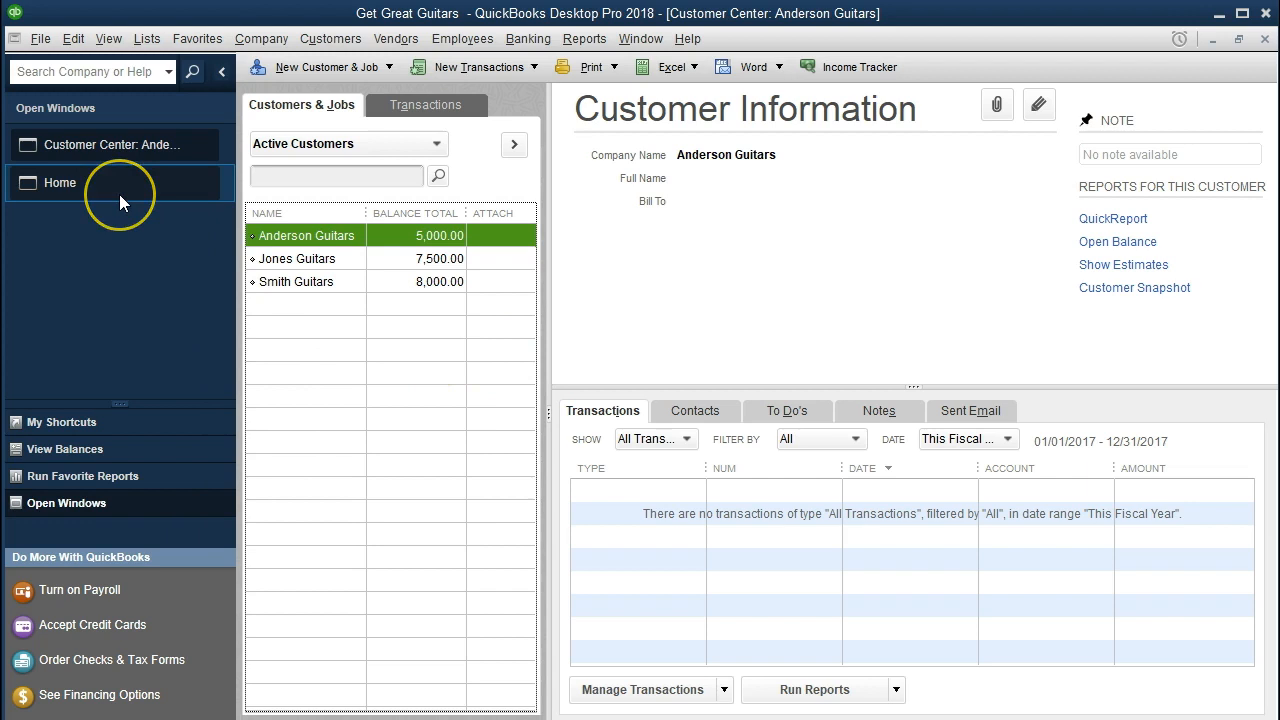
click(110, 40)
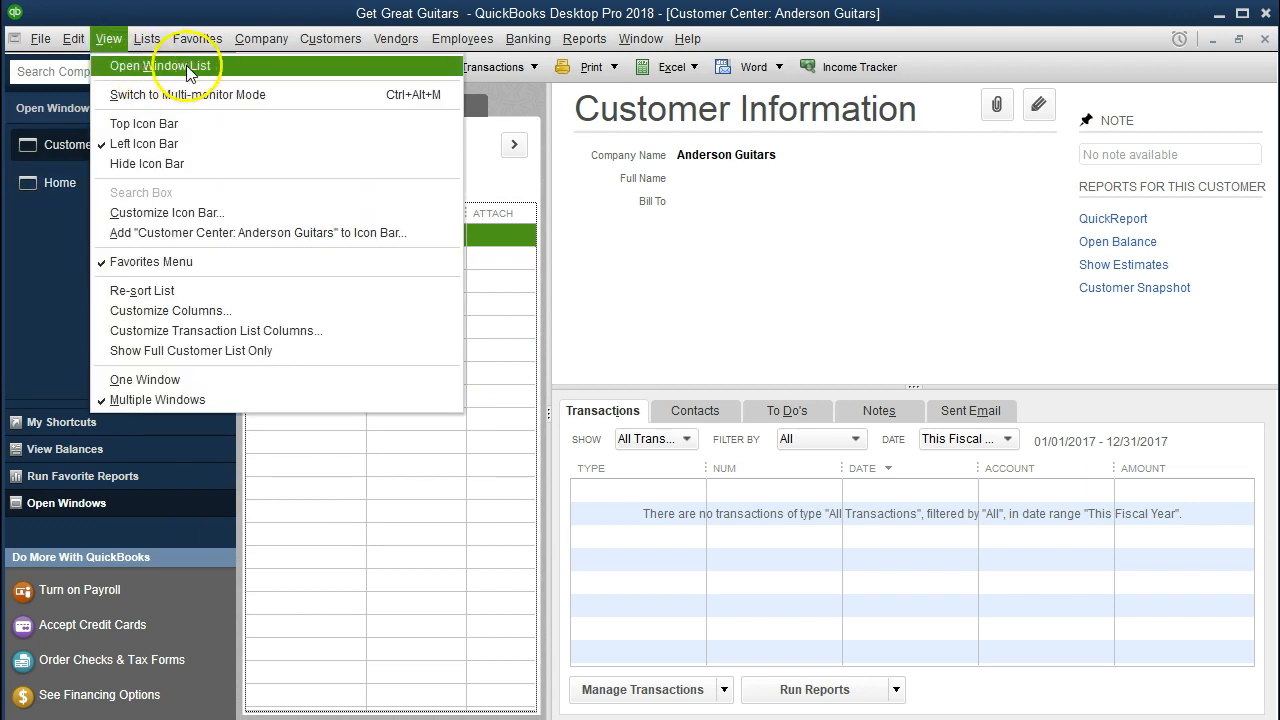
click(42, 249)
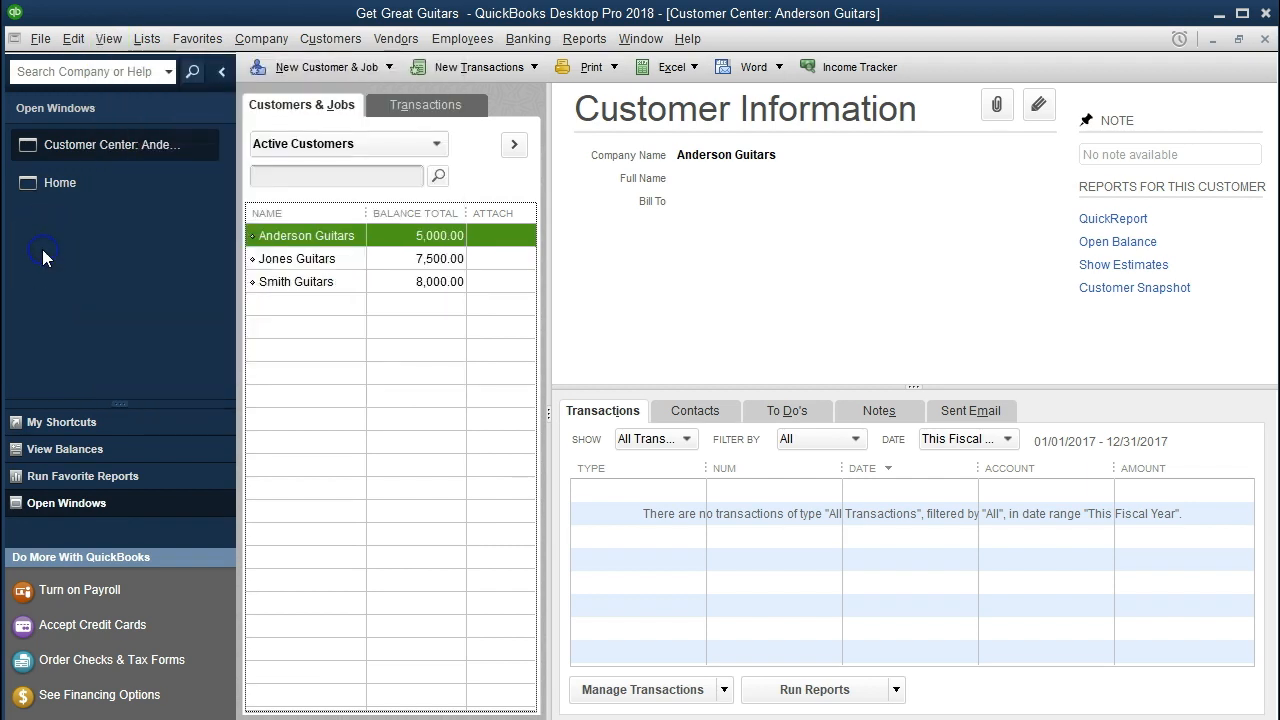
click(69, 183)
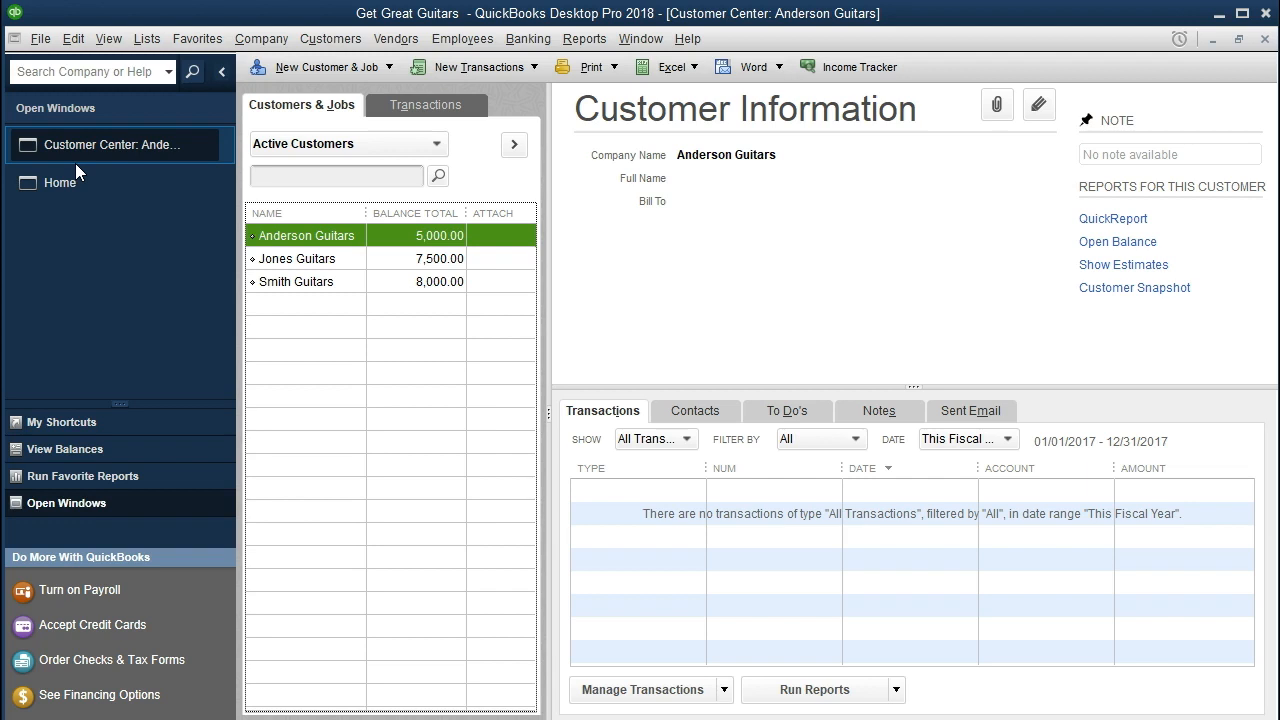
click(329, 44)
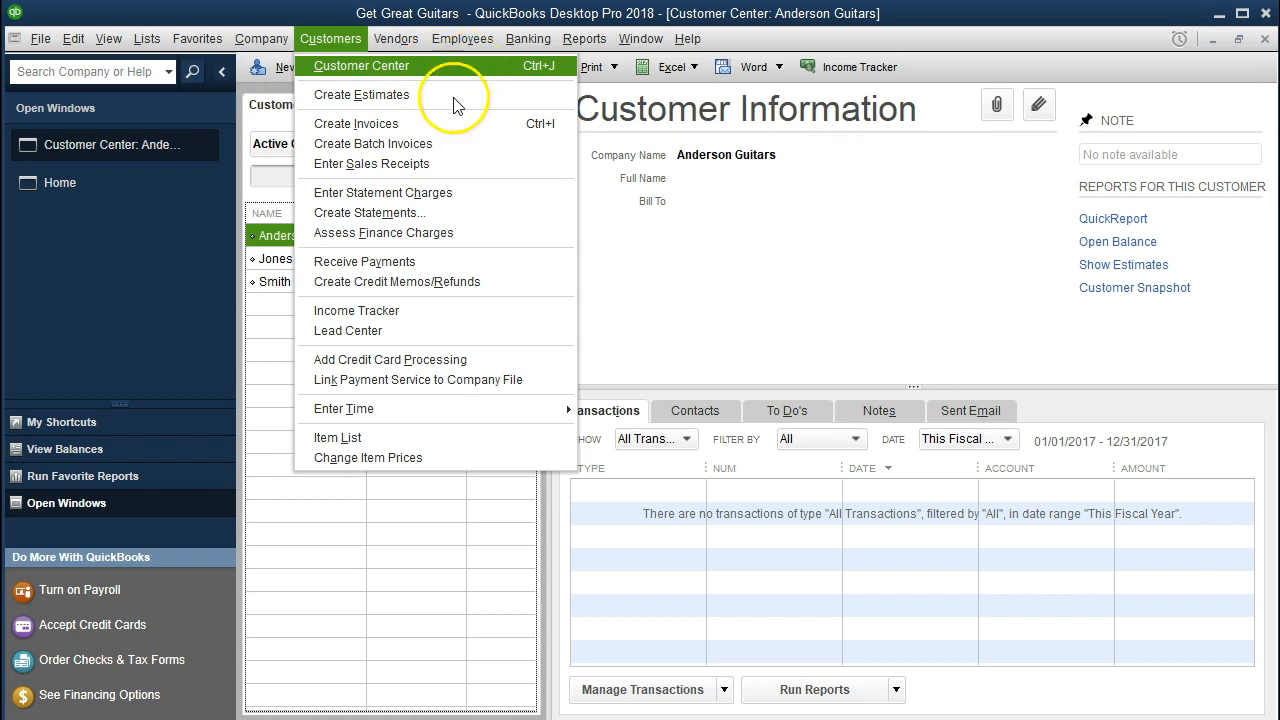
click(364, 516)
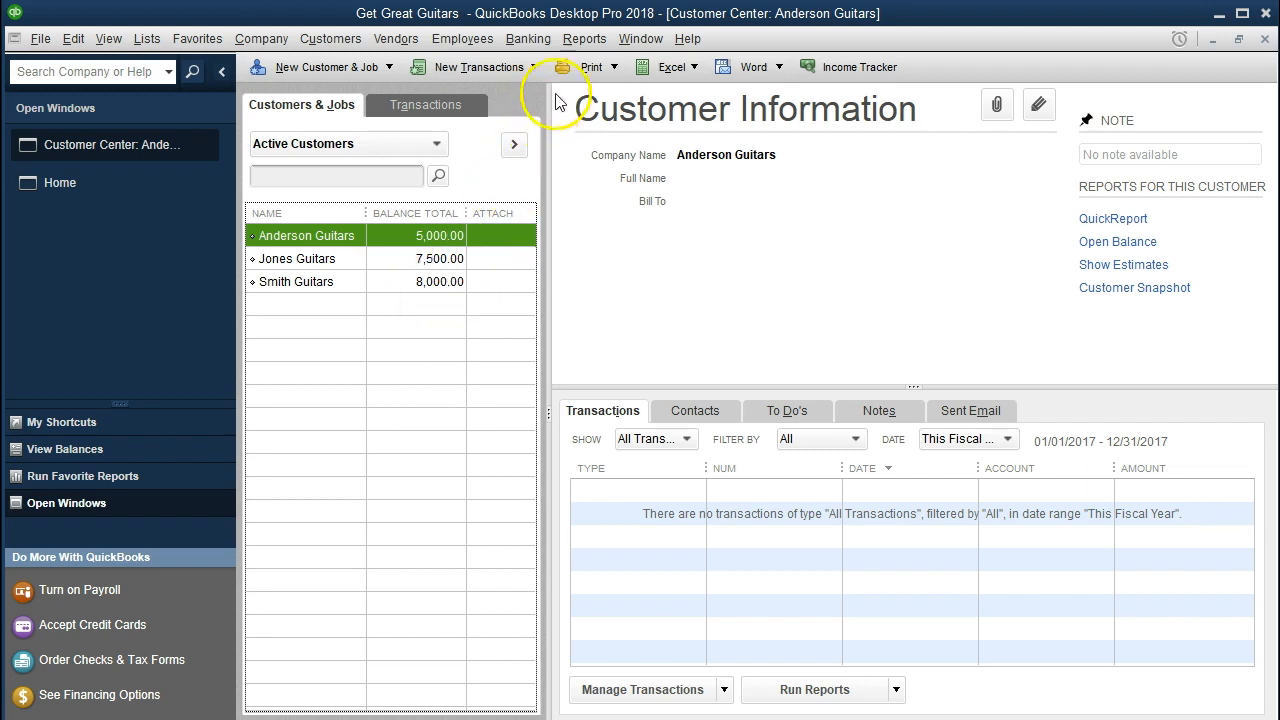
Run the Customer Balance Summary report from the Customers & Receivables reports.
click(585, 40)
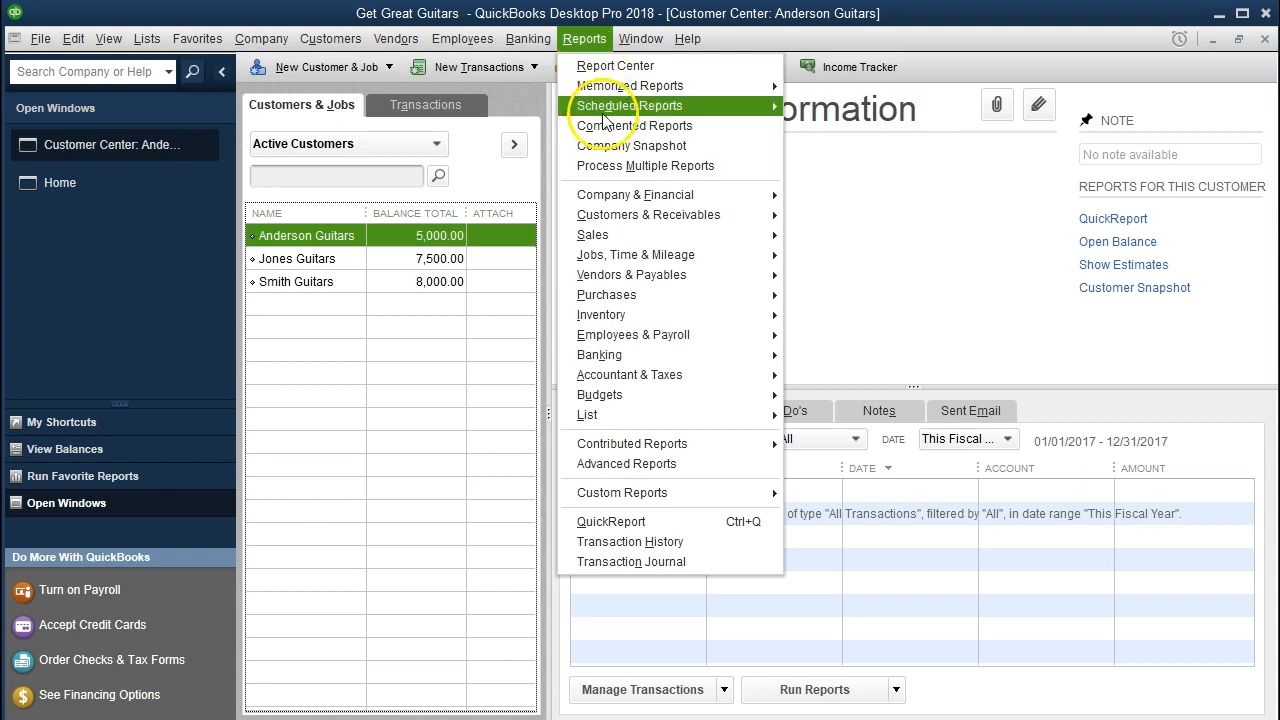
mouse_move(737, 224)
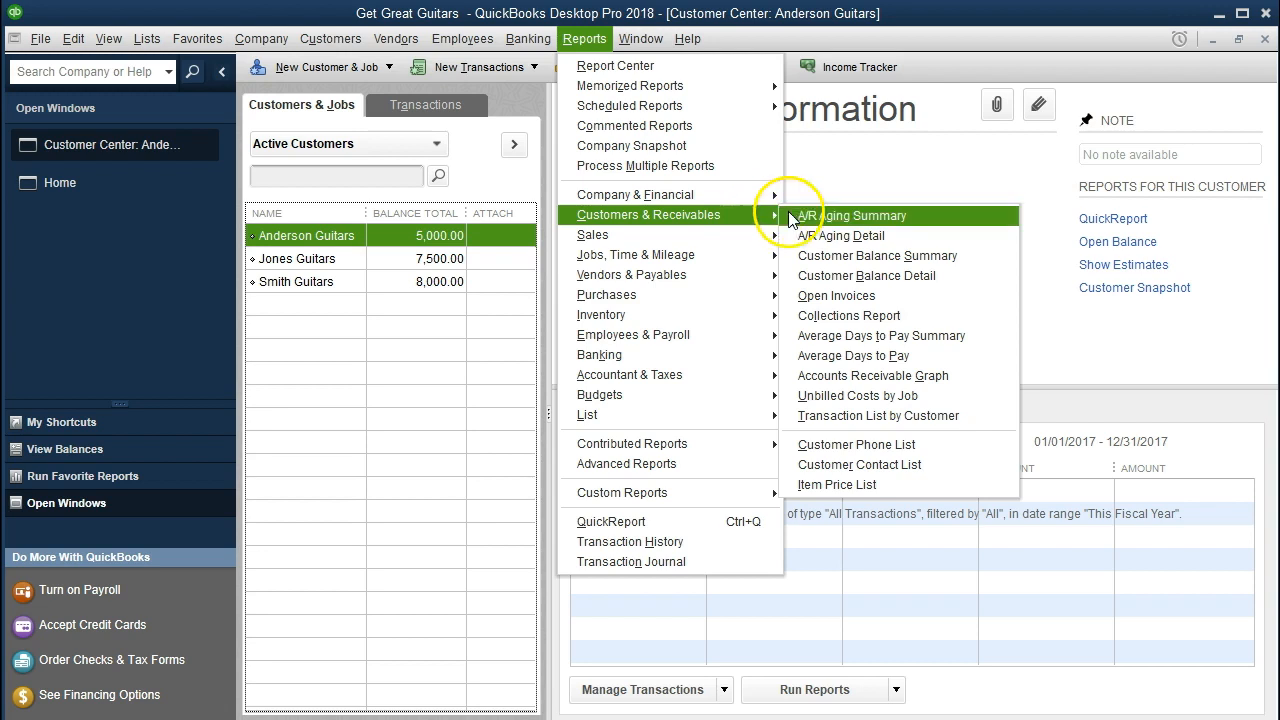
click(988, 261)
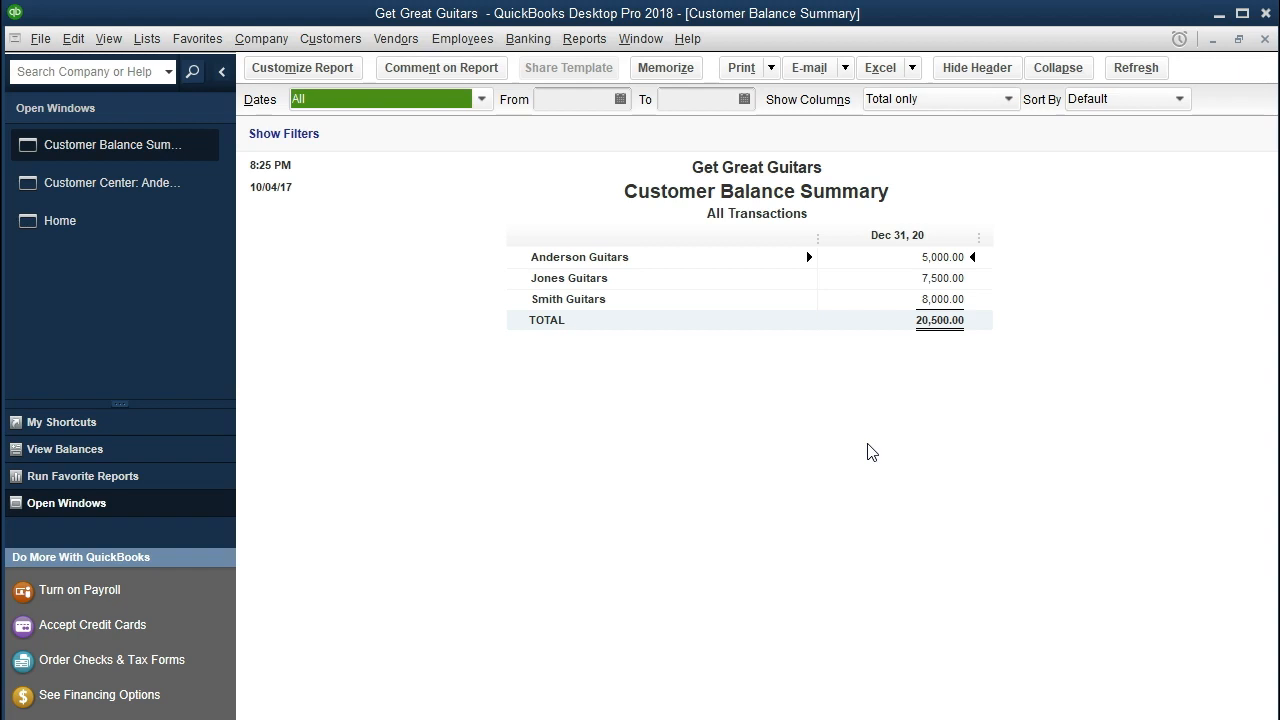
Export the Customer Balance Summary as a new worksheet in the existing Section 6 workbook, found under Get Great Guitars > Section 6 on the Desktop.
click(912, 70)
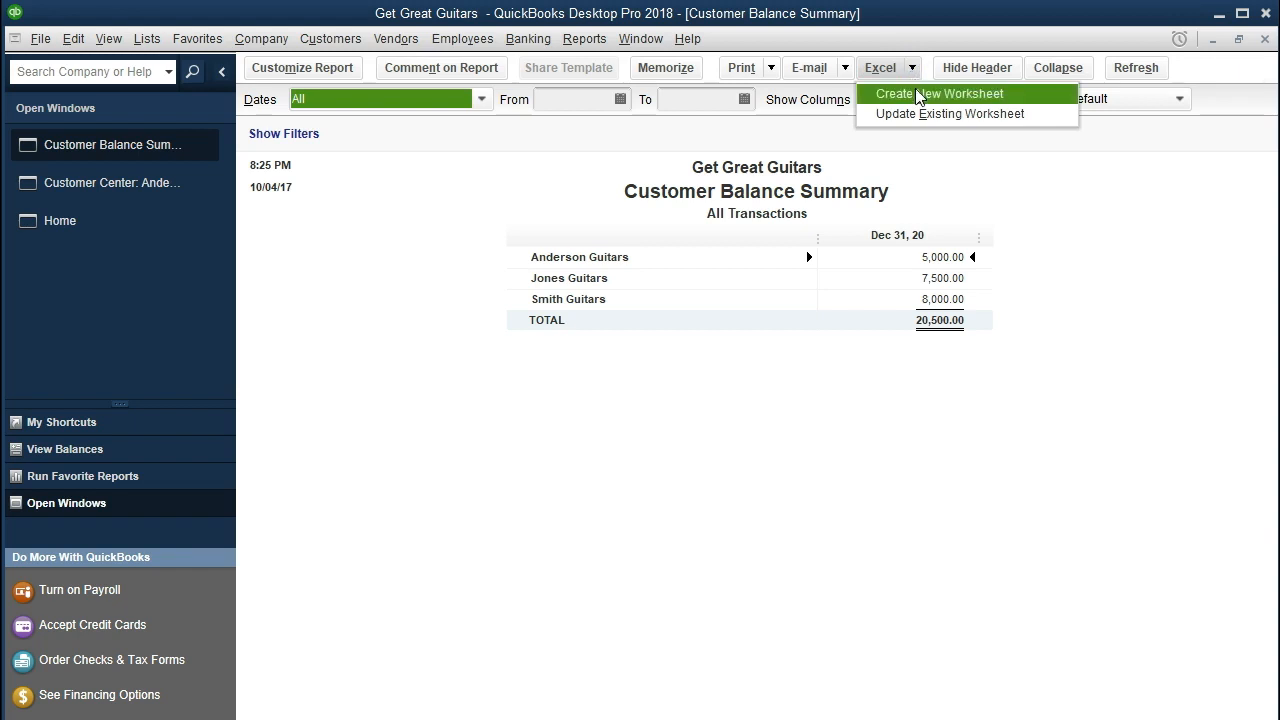
click(1018, 96)
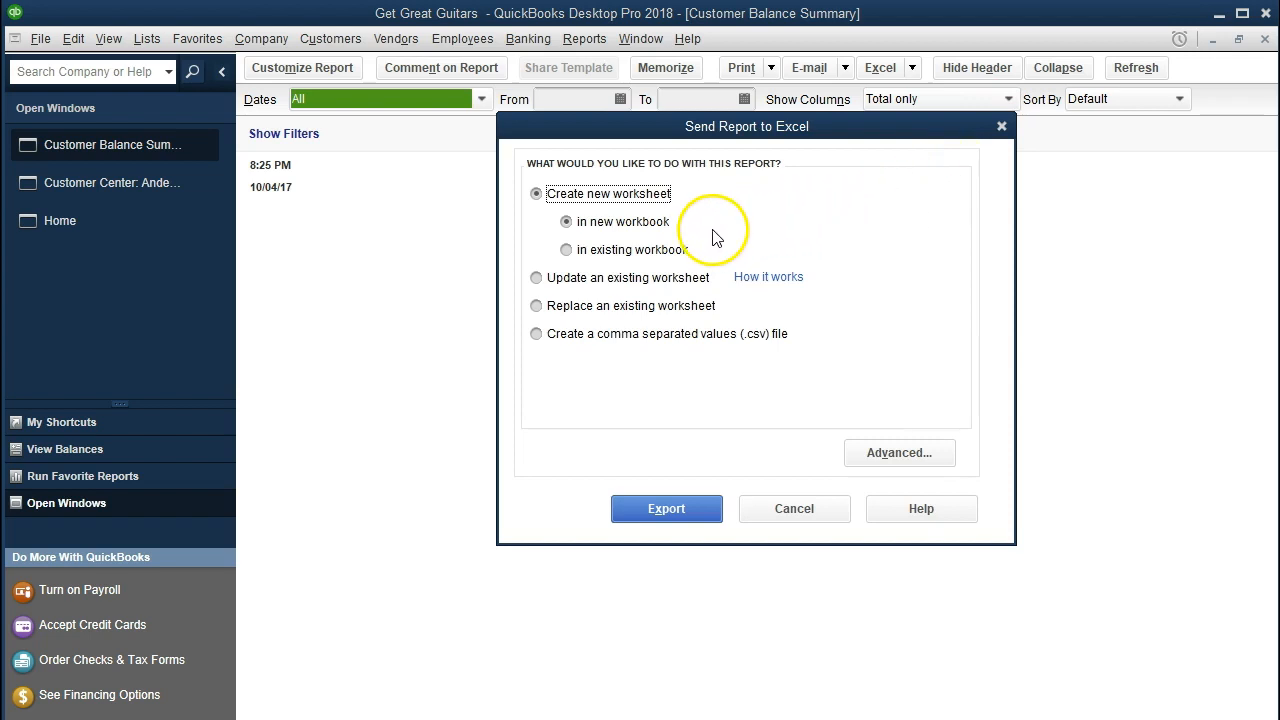
click(567, 250)
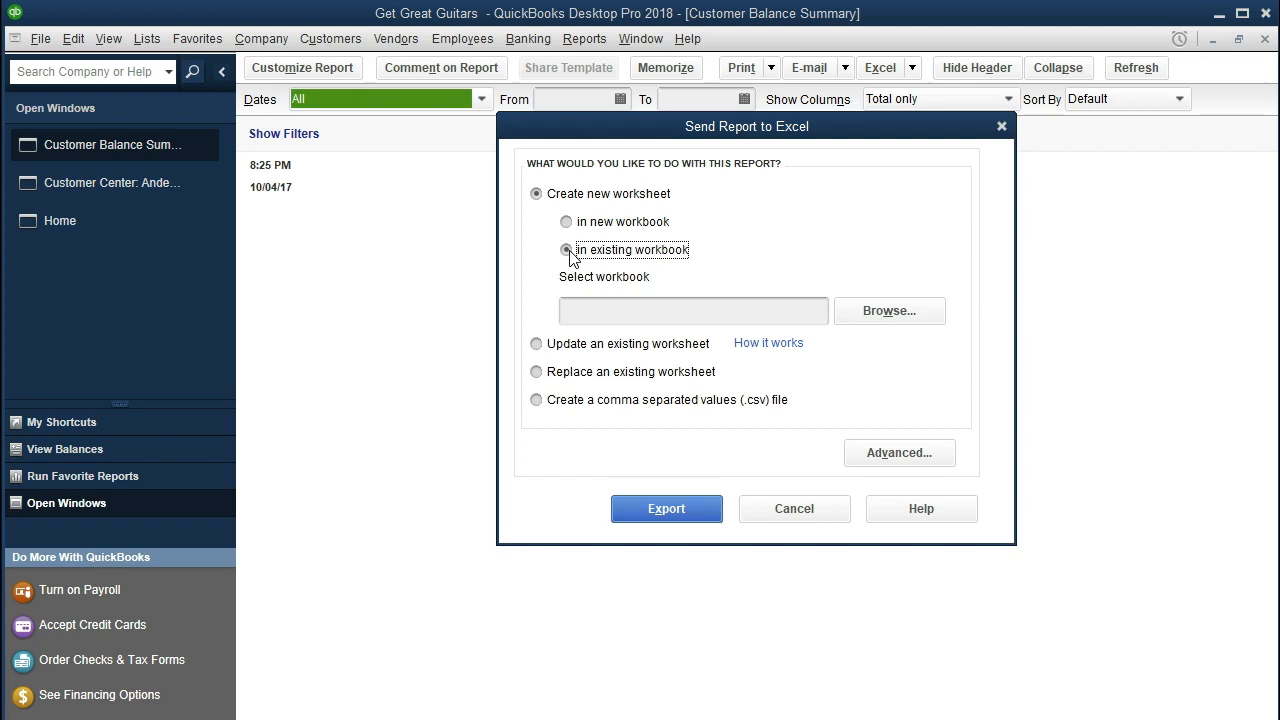
click(921, 318)
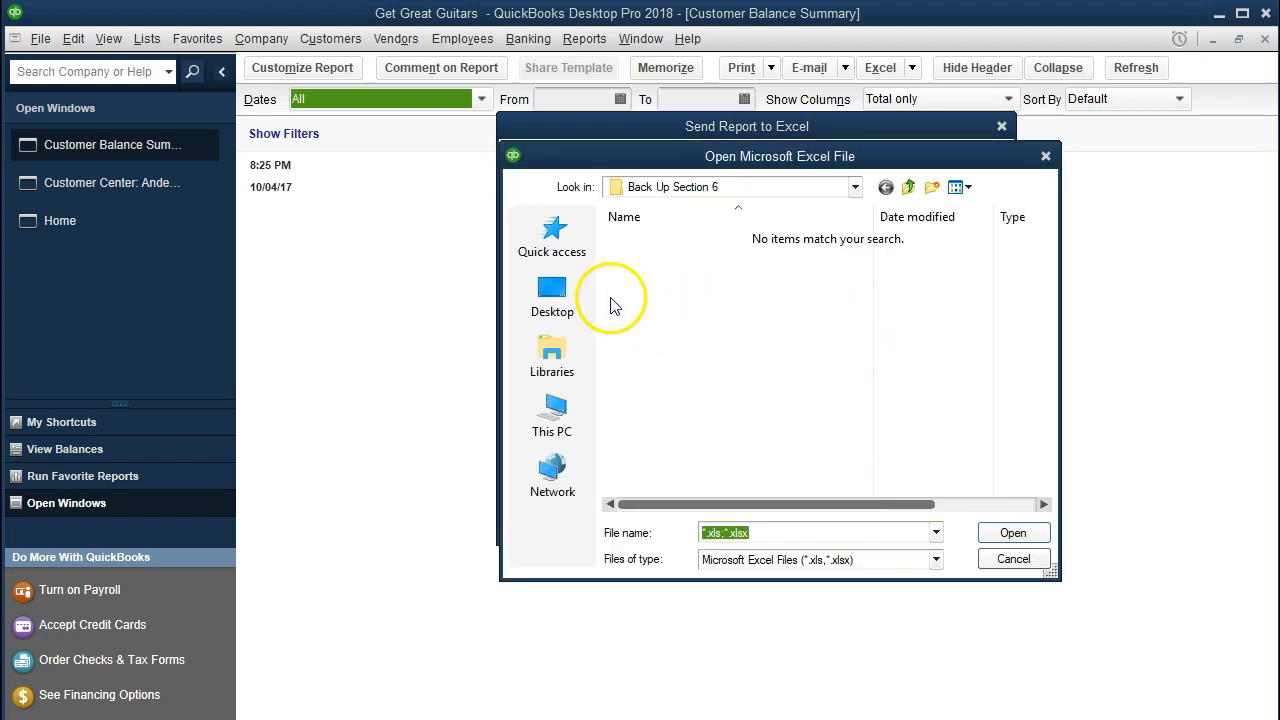
click(545, 288)
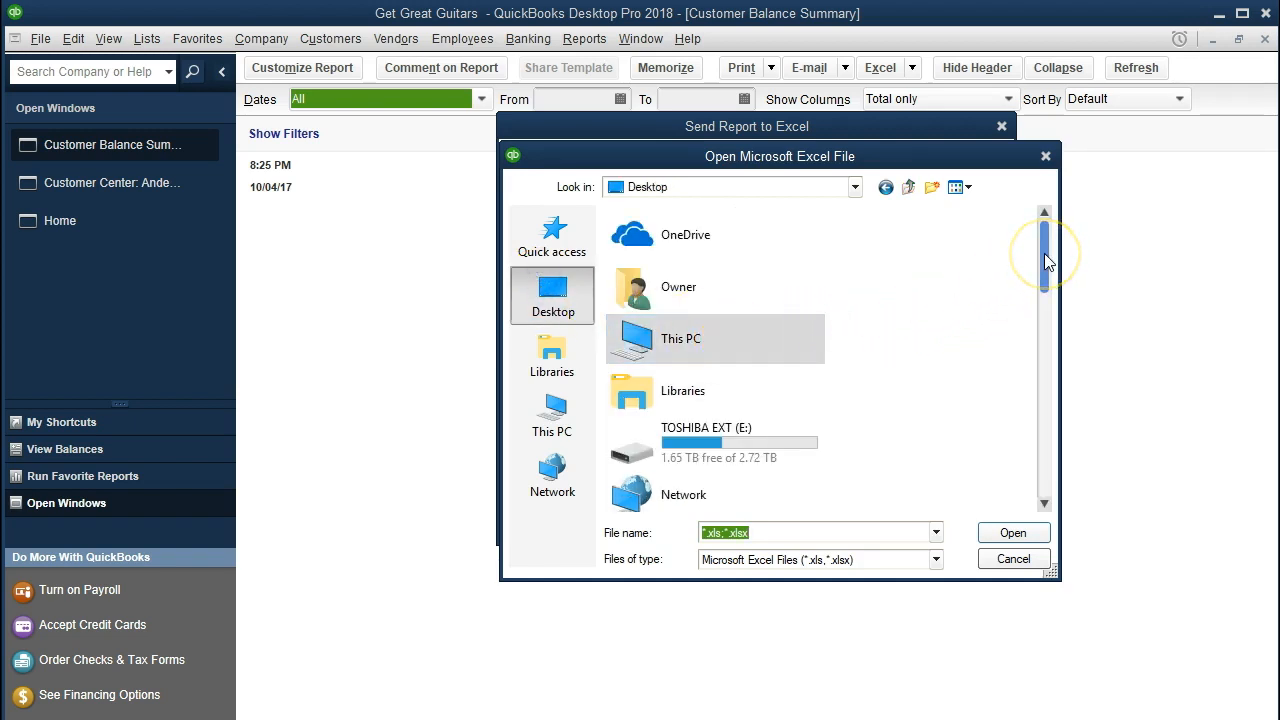
drag(1045, 258, 1037, 398)
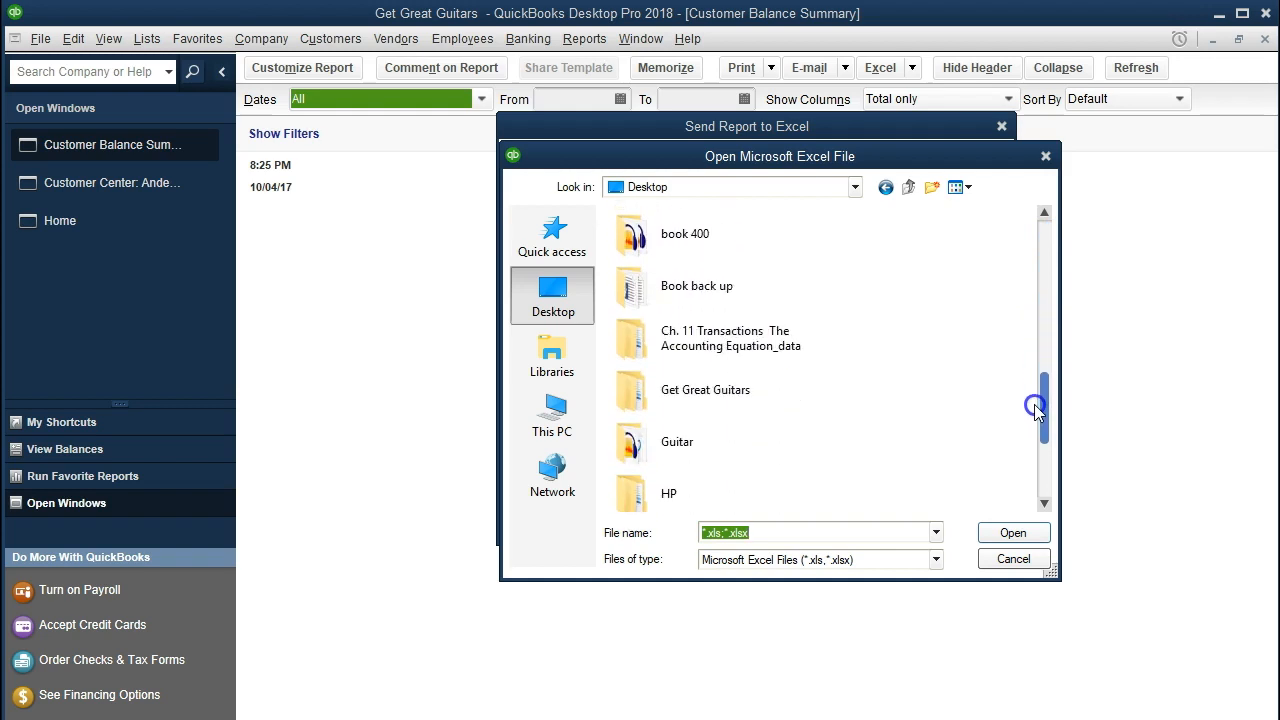
double_click(677, 396)
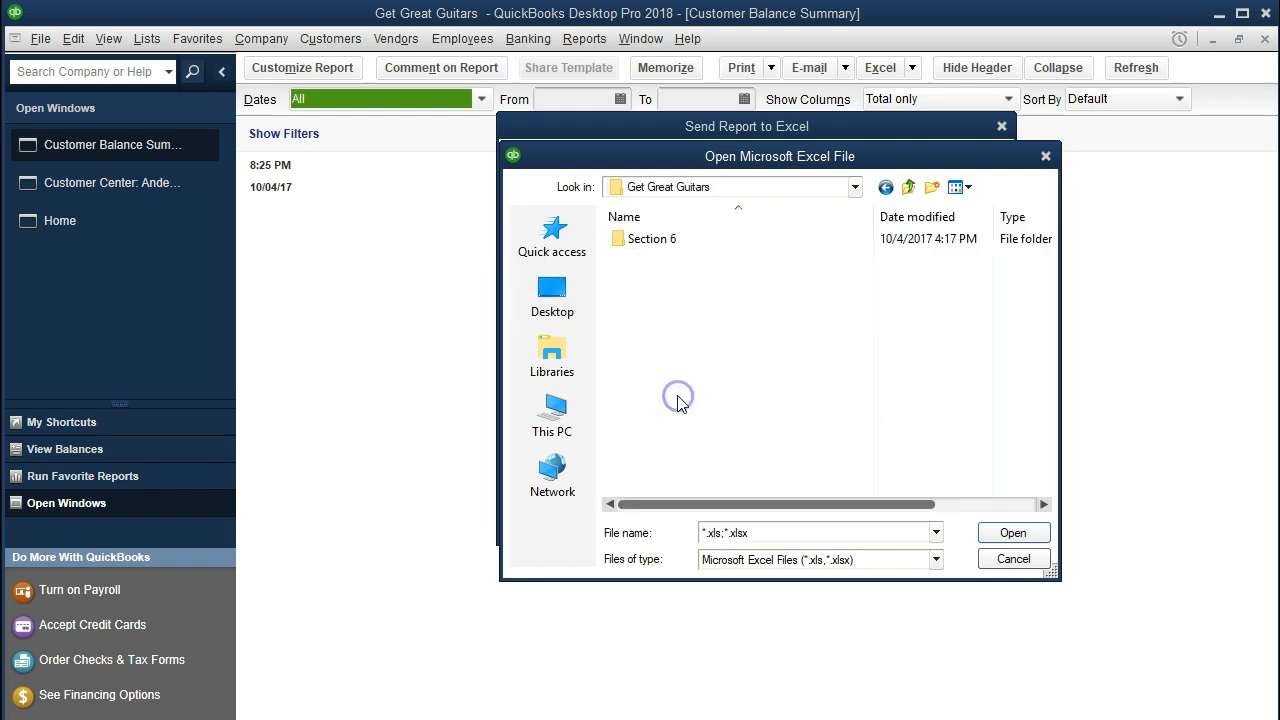
double_click(645, 242)
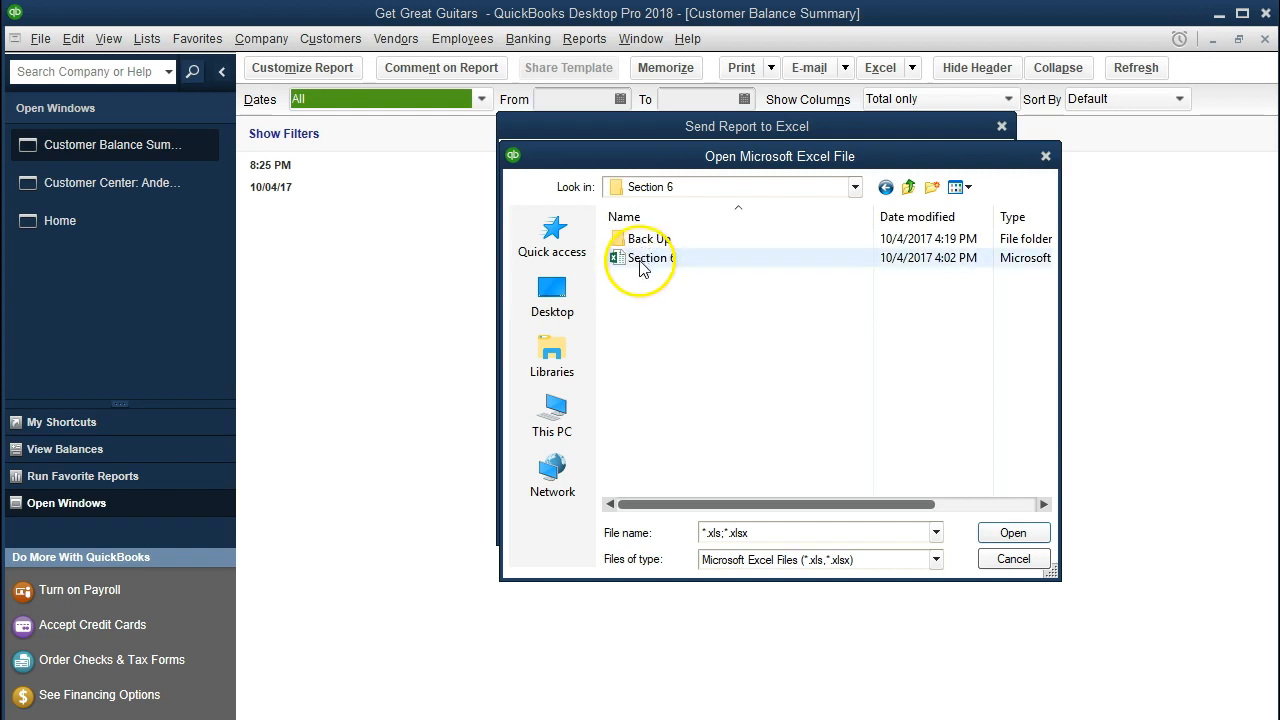
double_click(655, 260)
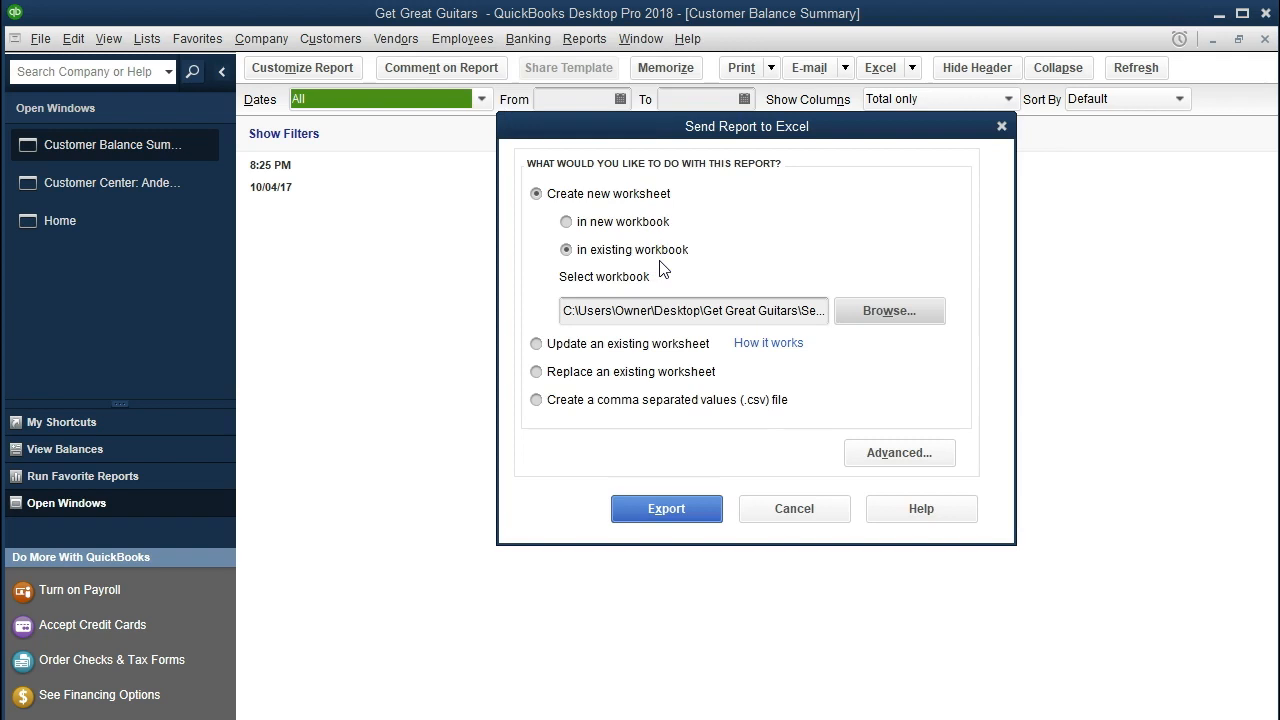
click(650, 510)
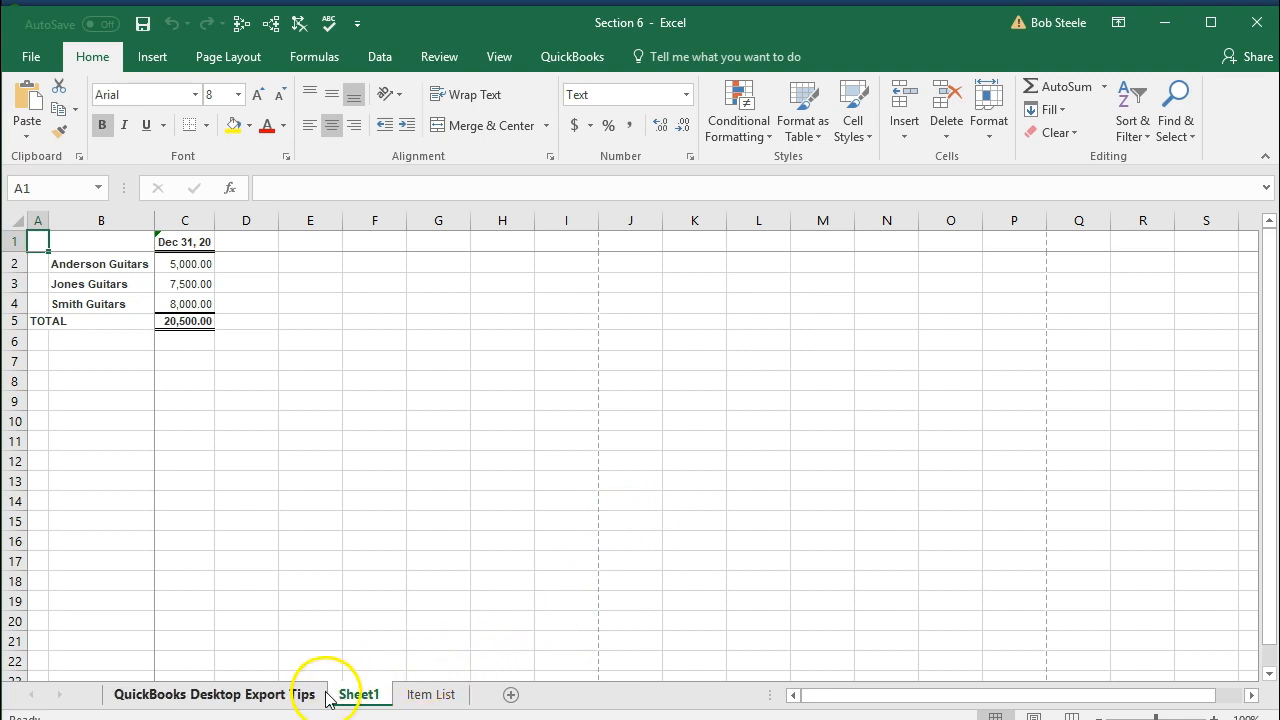
Move the exported Sheet1 worksheet after Item List and rename it Customer Bal.
click(367, 699)
drag(367, 697, 485, 701)
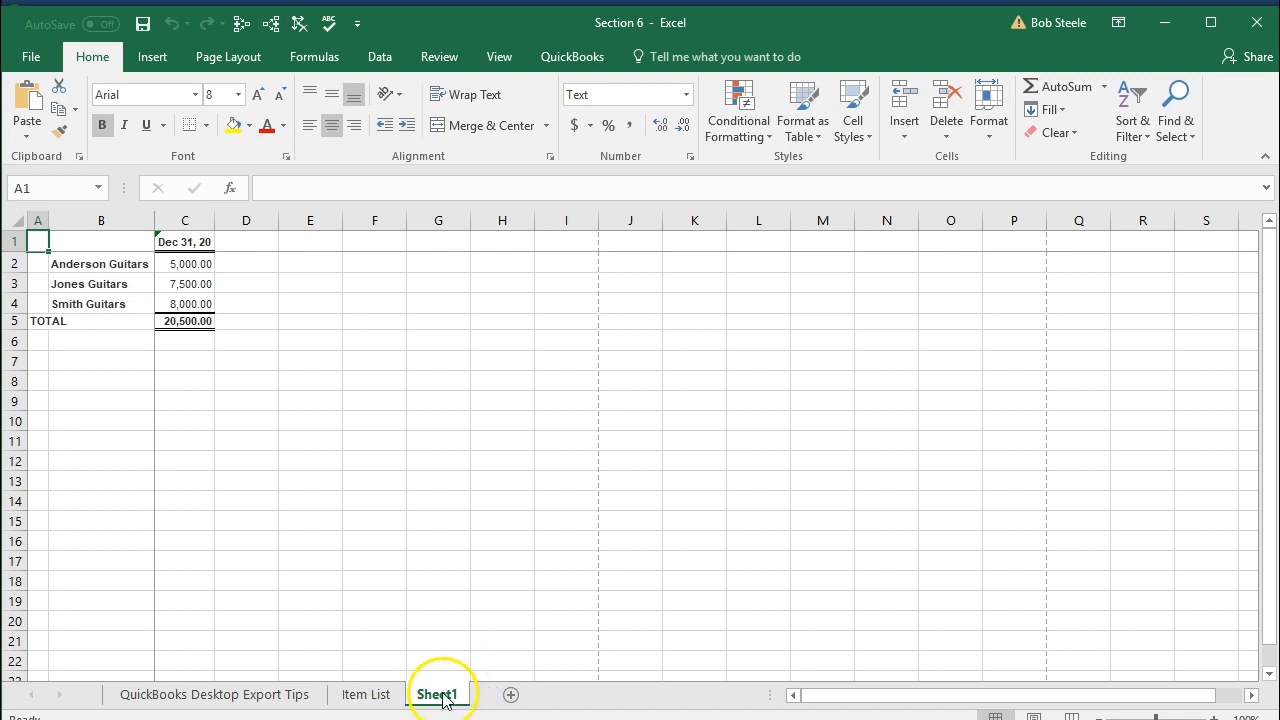
double_click(437, 693)
text(Cu)
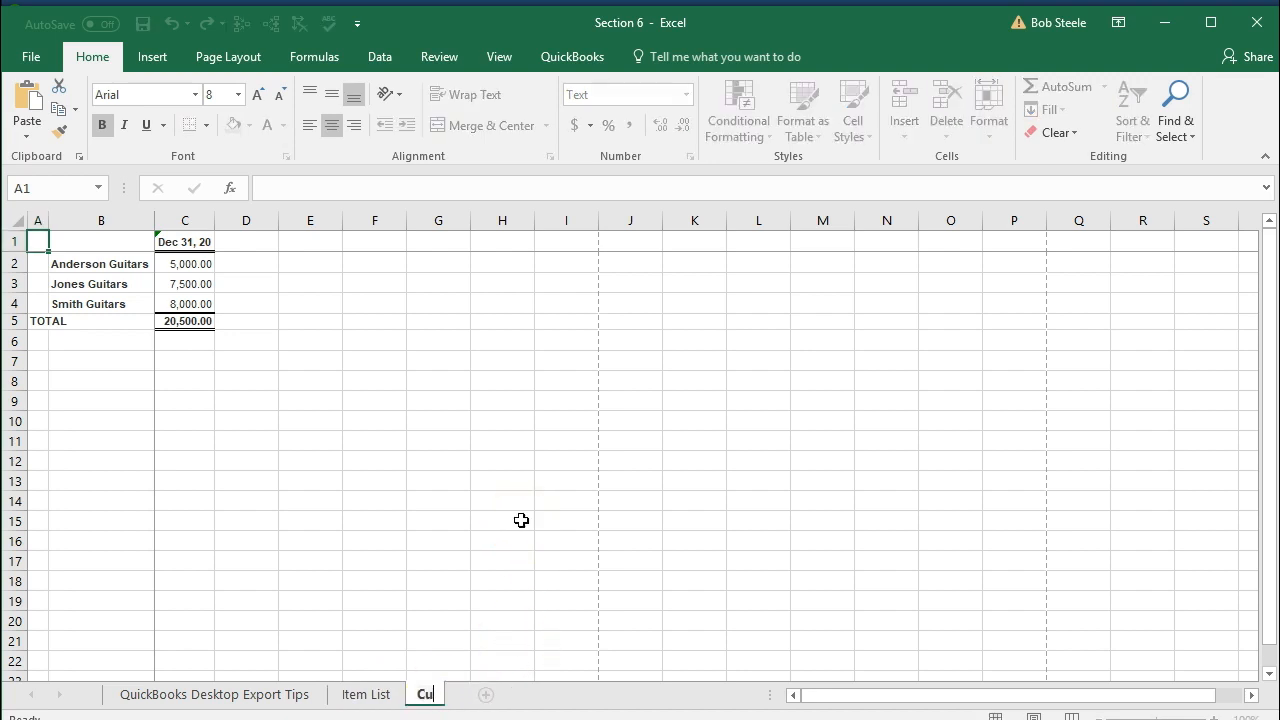
text(stomer Bal)
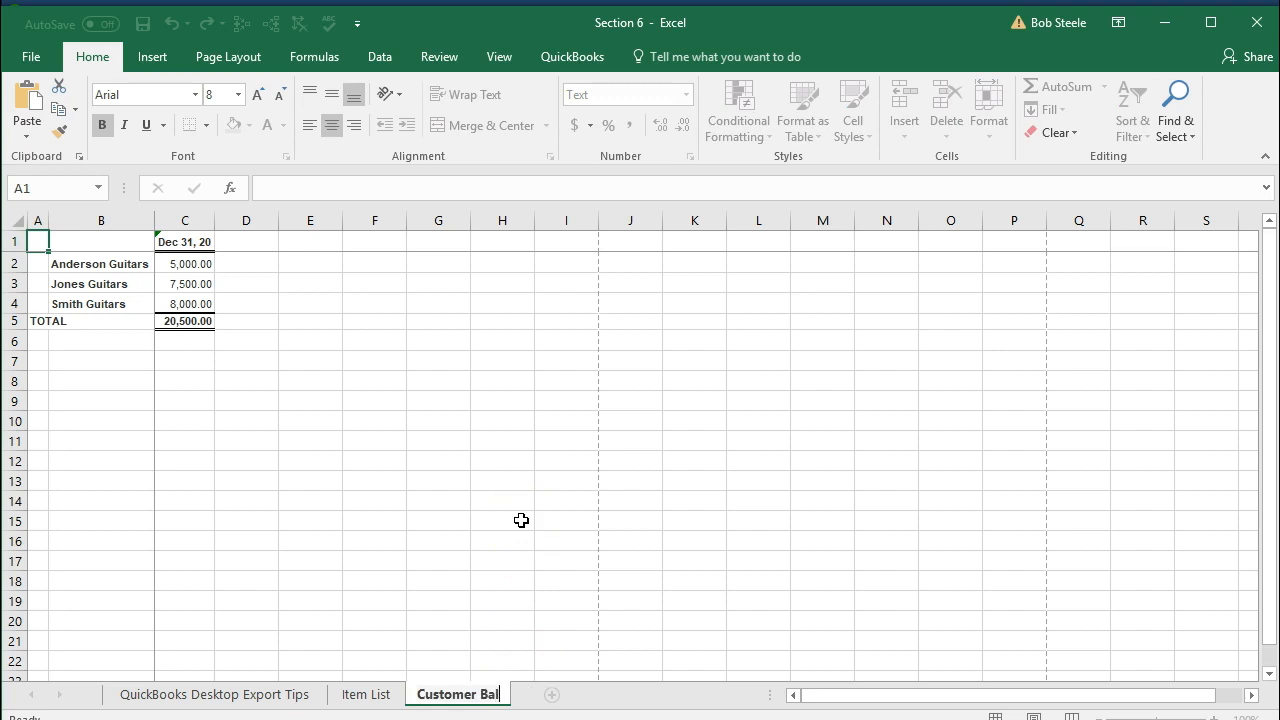
click(521, 520)
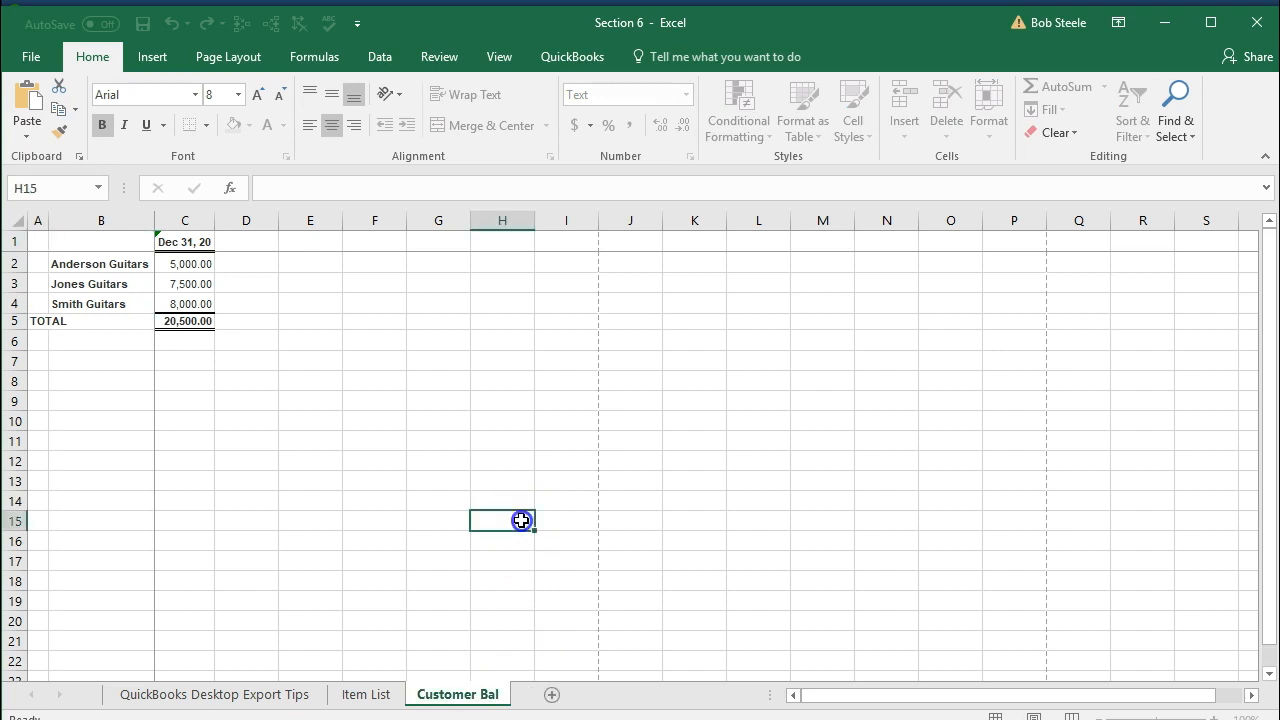
click(302, 482)
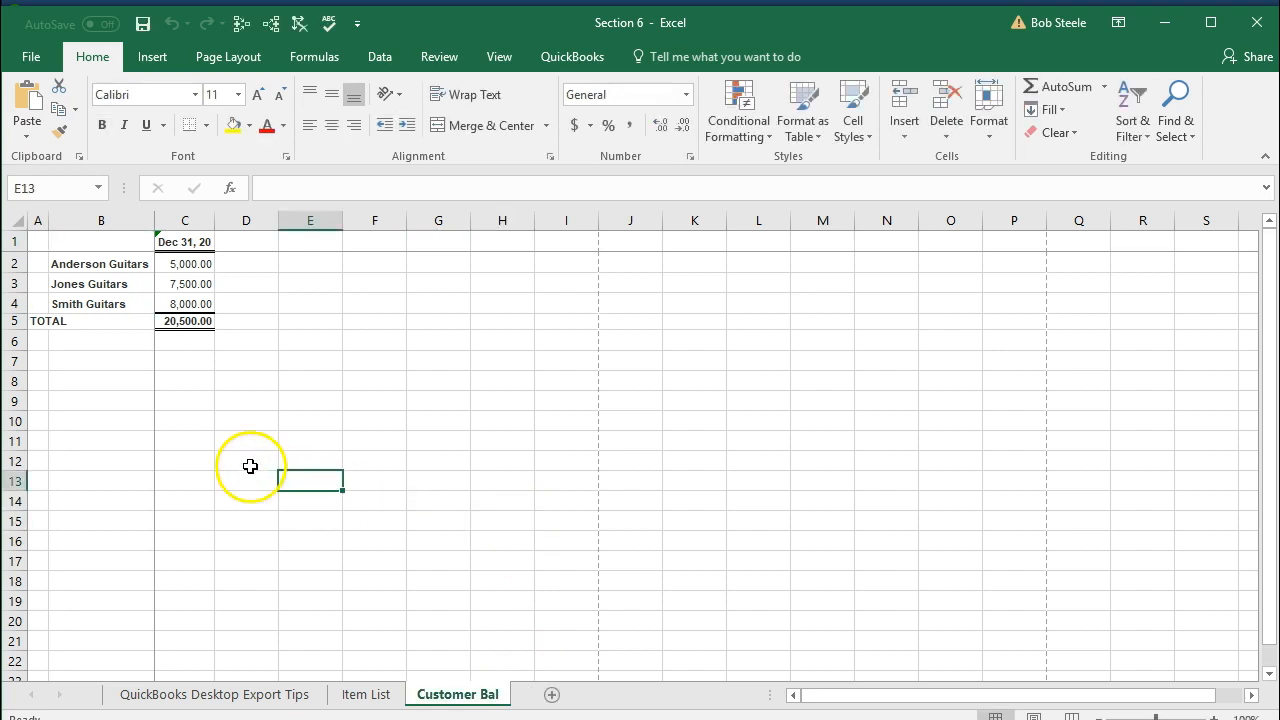
Save the Section 6 workbook as a macro-free workbook, close it and return to the Customer Balance Summary in QuickBooks Desktop.
ctrl+scroll(239, 478, up, 3)
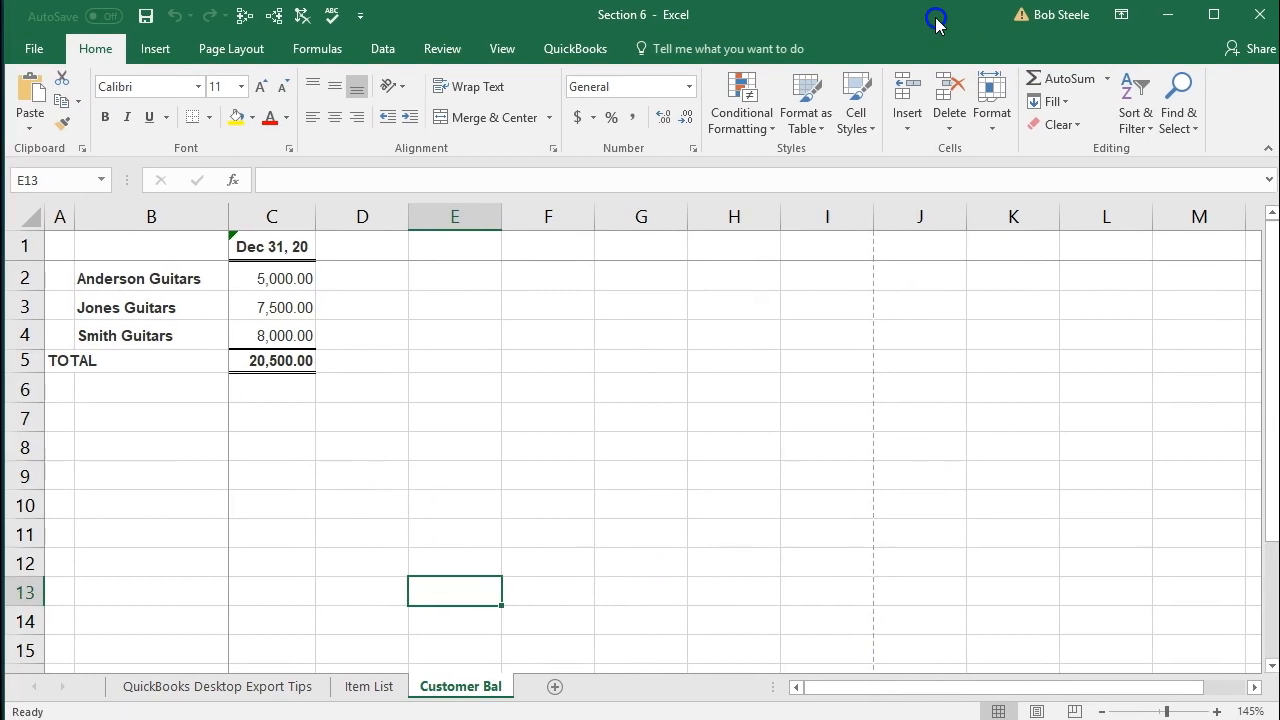
click(1207, 709)
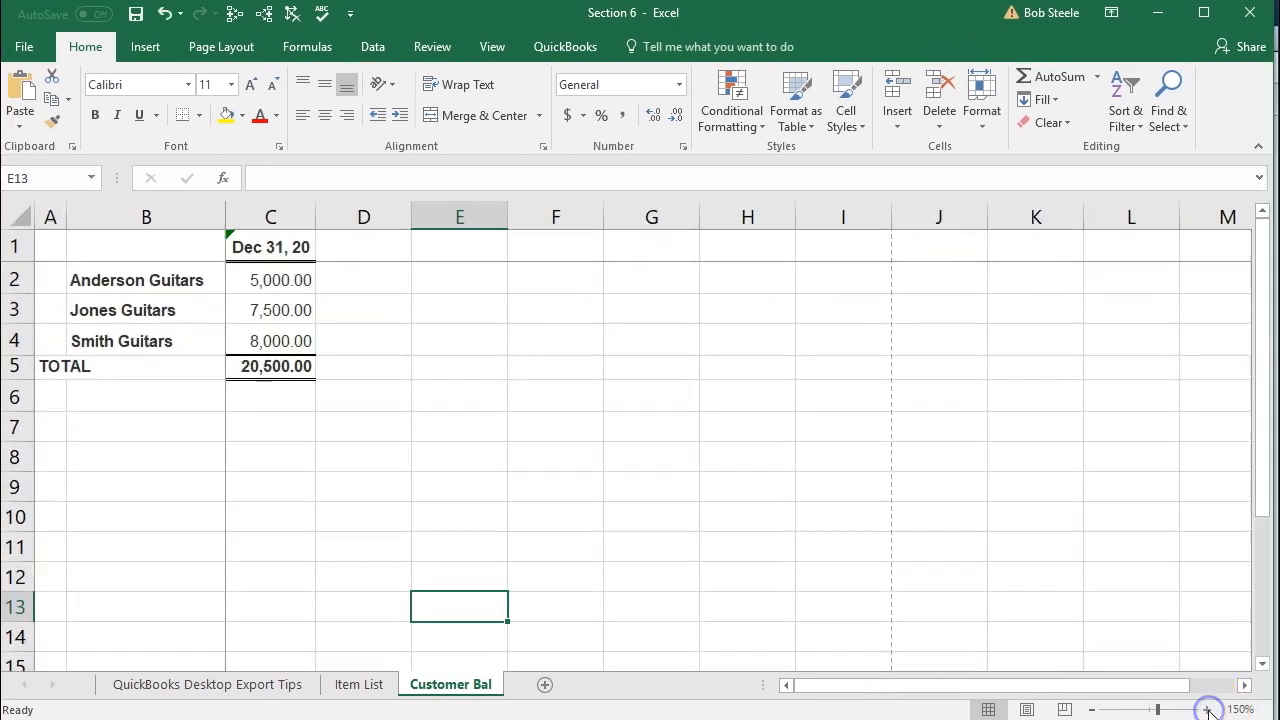
click(339, 508)
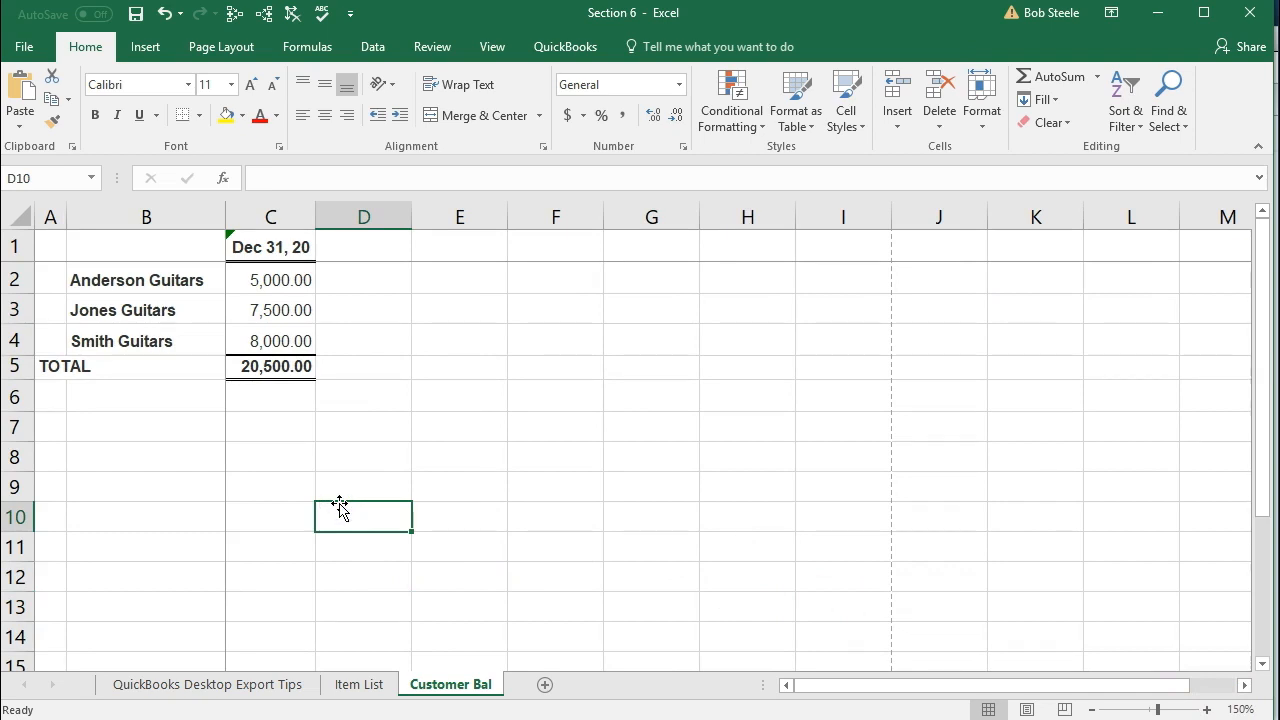
click(136, 14)
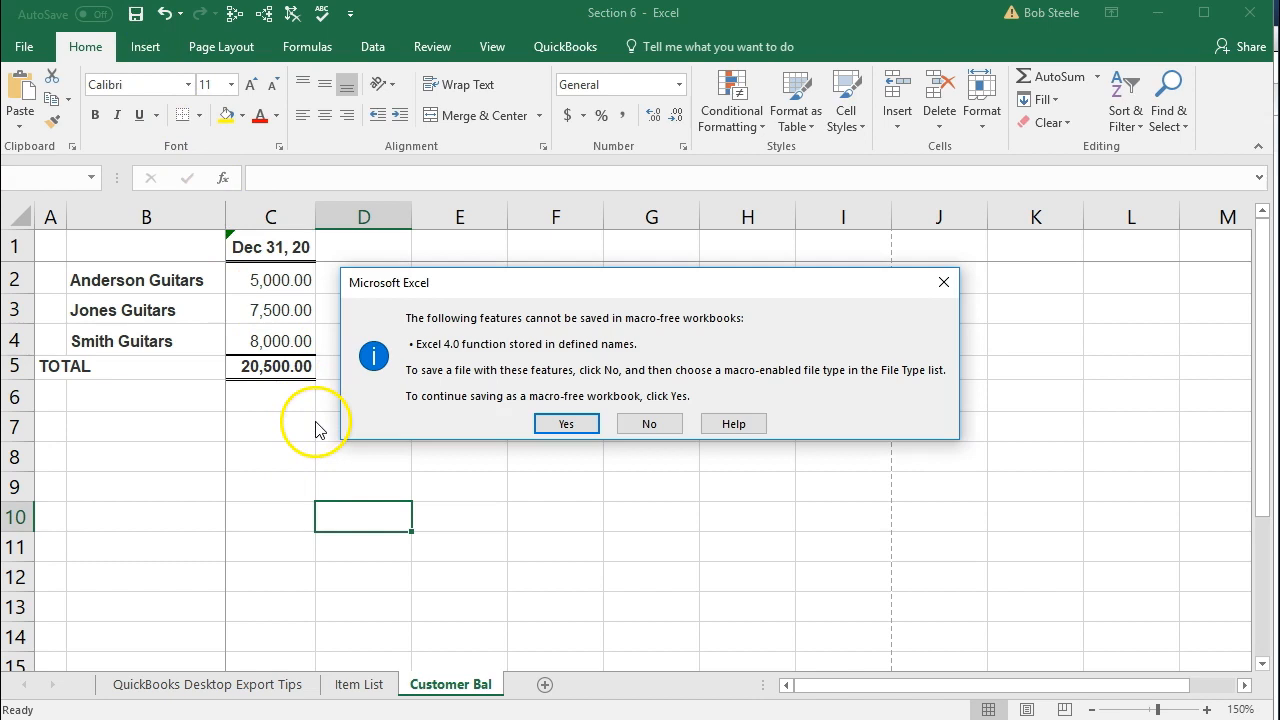
click(565, 426)
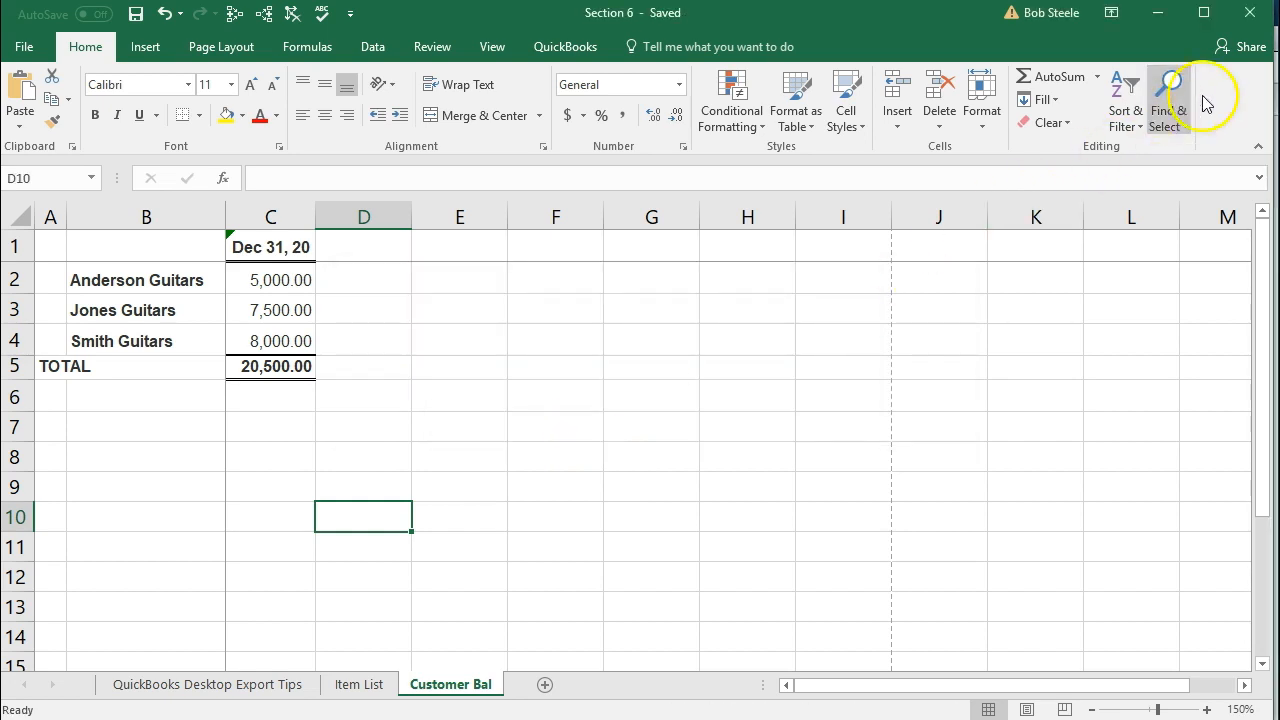
click(1251, 14)
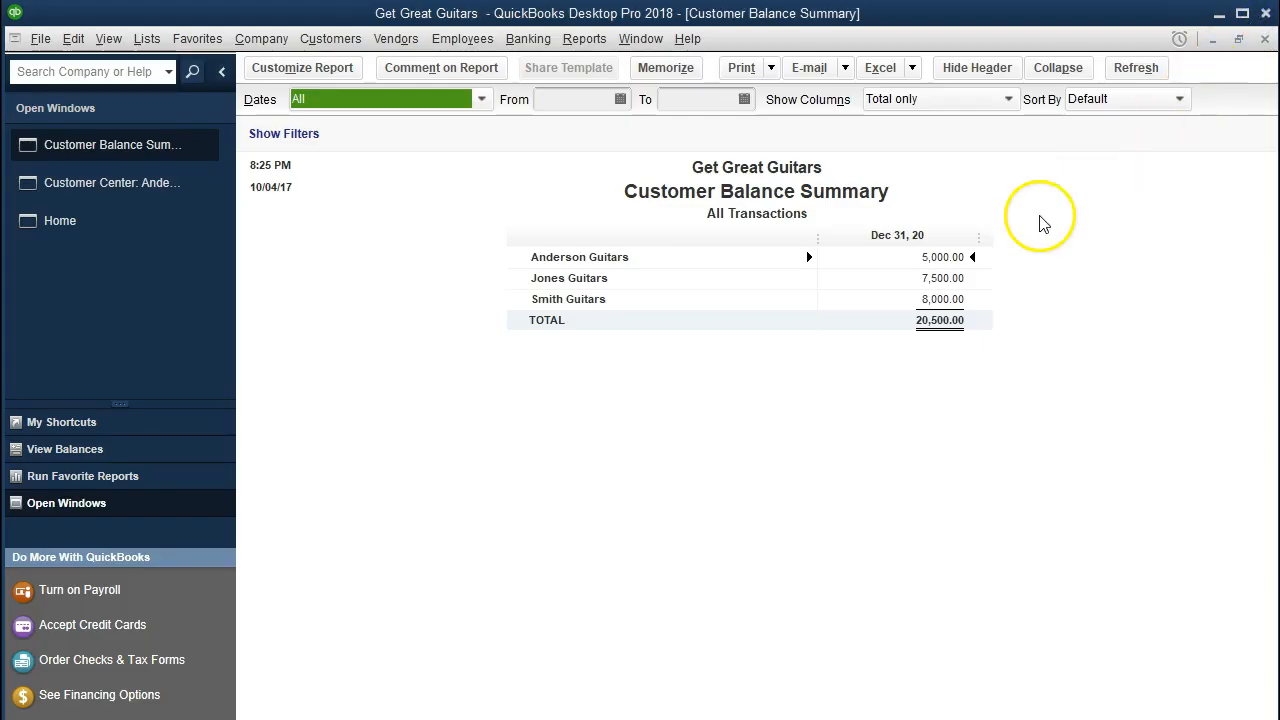
click(866, 406)
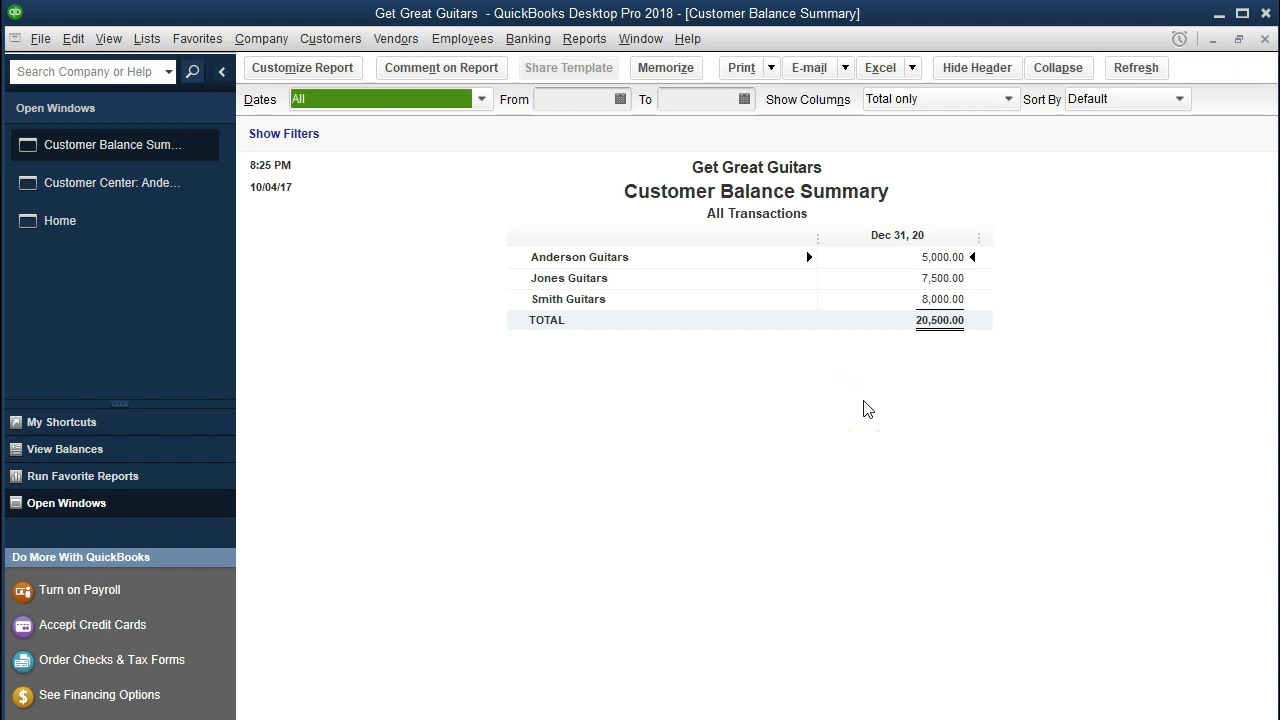